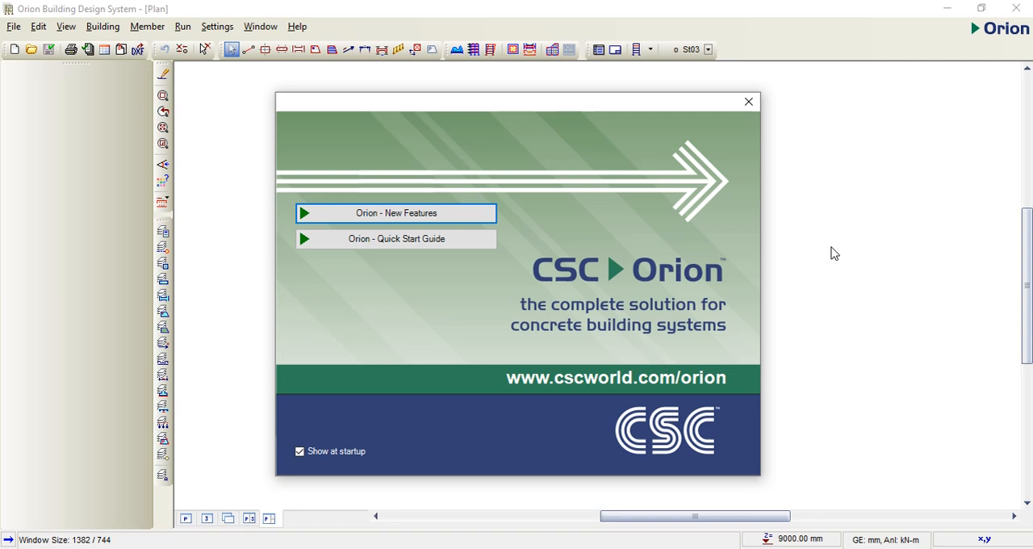
Step: Dismiss the startup screen, create a new project with the code xyz, and import the UK (BS8110) settings template
click(748, 103)
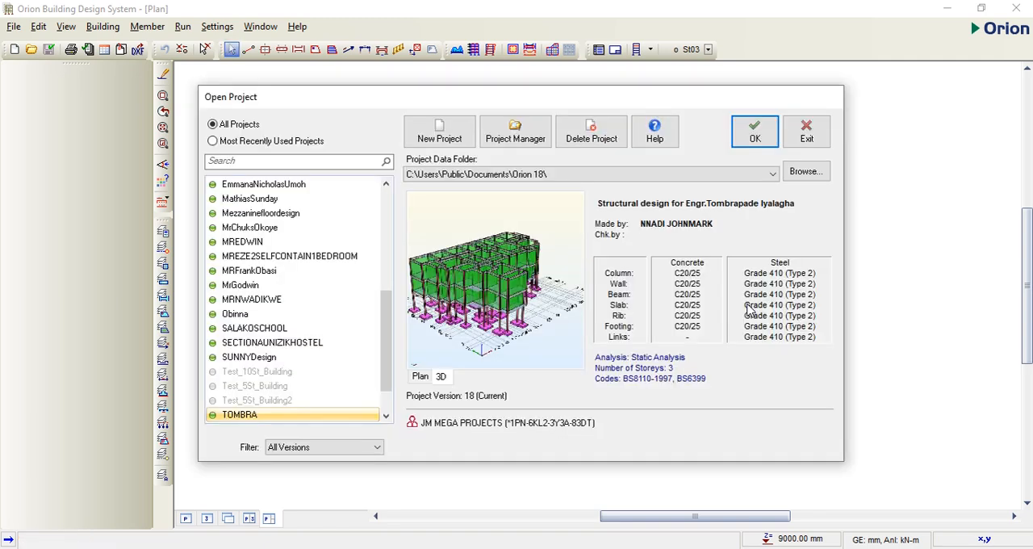
click(436, 136)
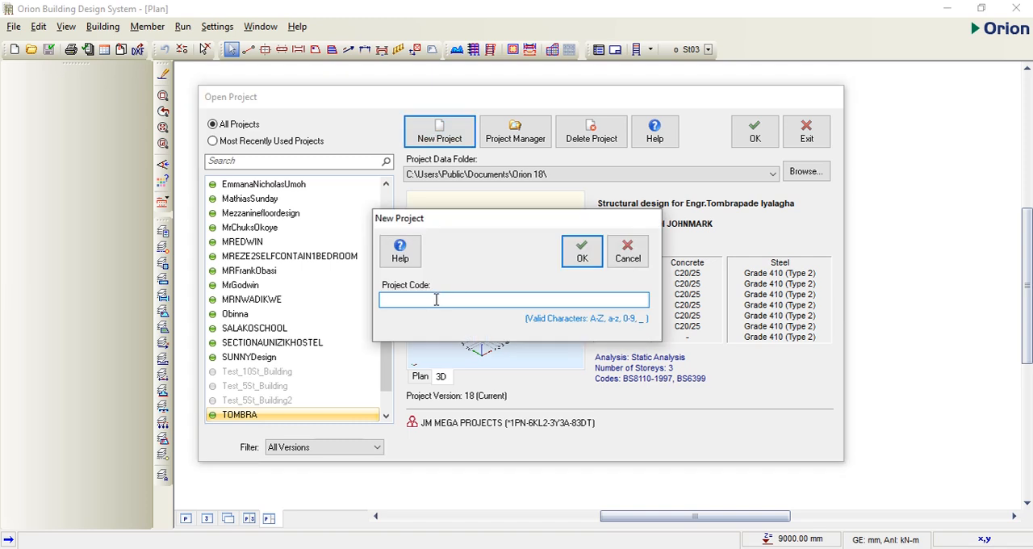
text(xyz)
click(578, 253)
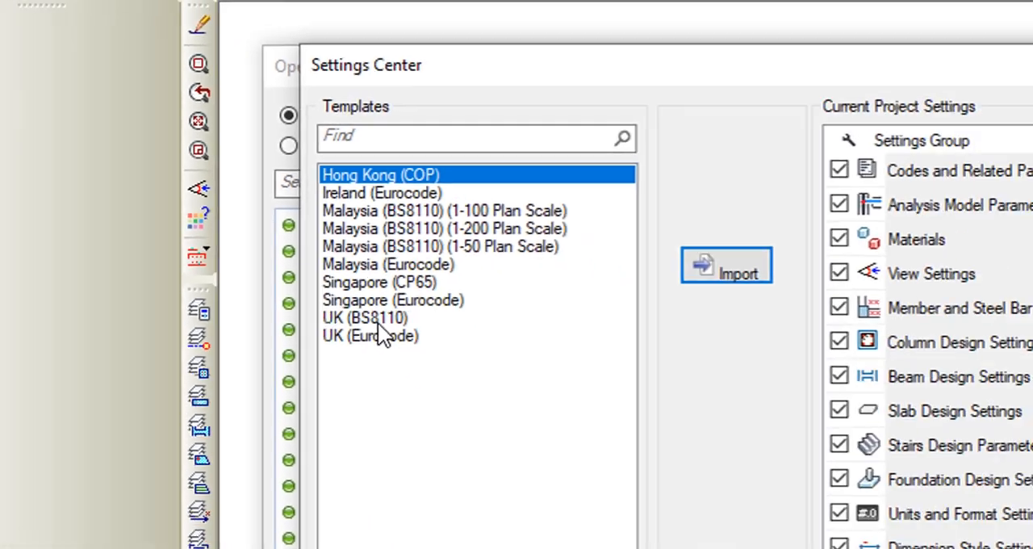
click(376, 318)
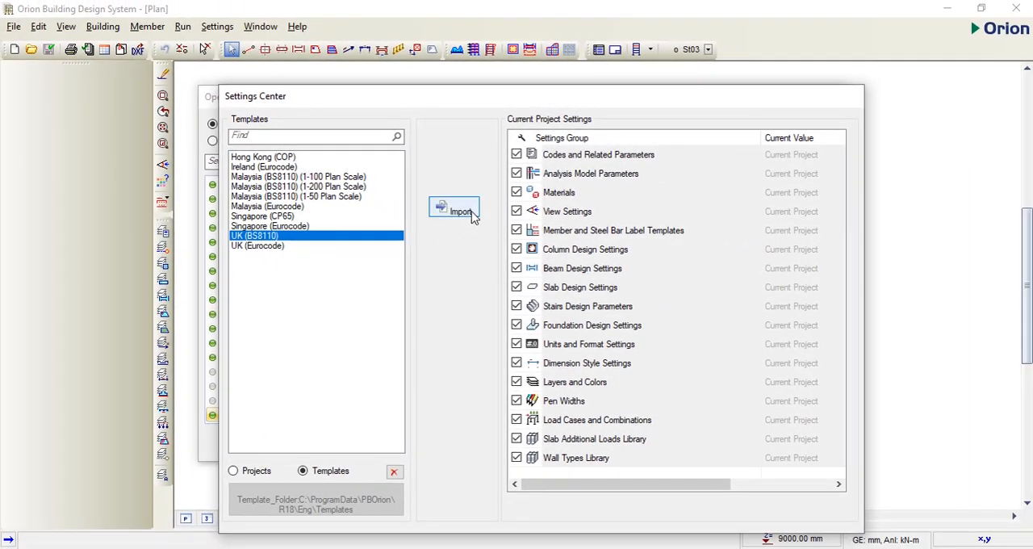
click(477, 214)
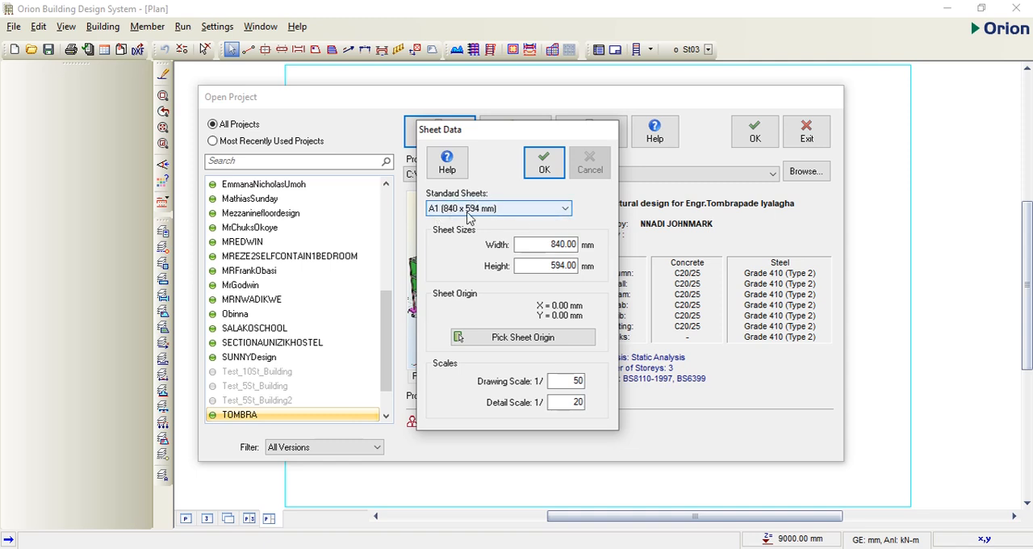
Step: Set the project sheet to A3 (420 x 297 mm) with a drawing scale of 1/50
click(565, 209)
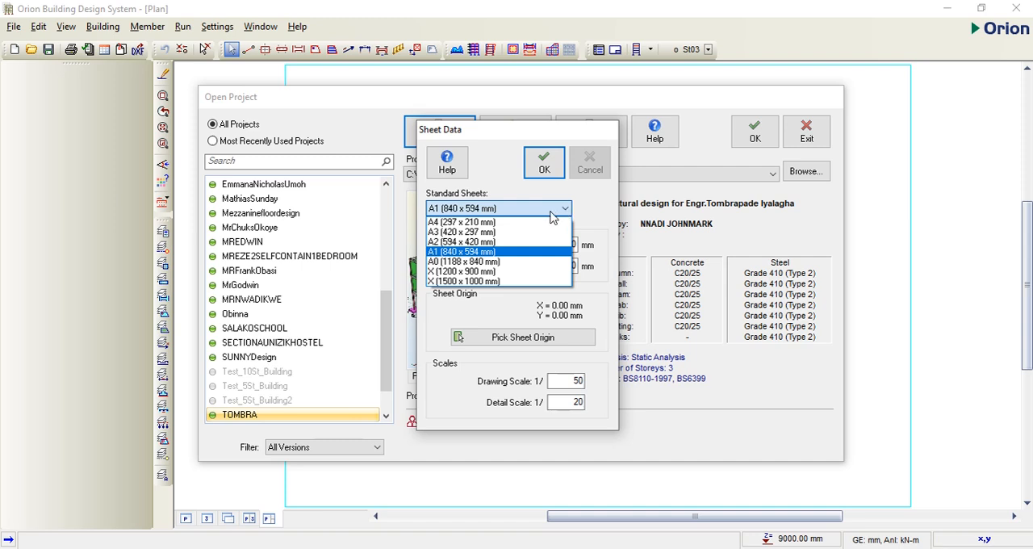
click(446, 232)
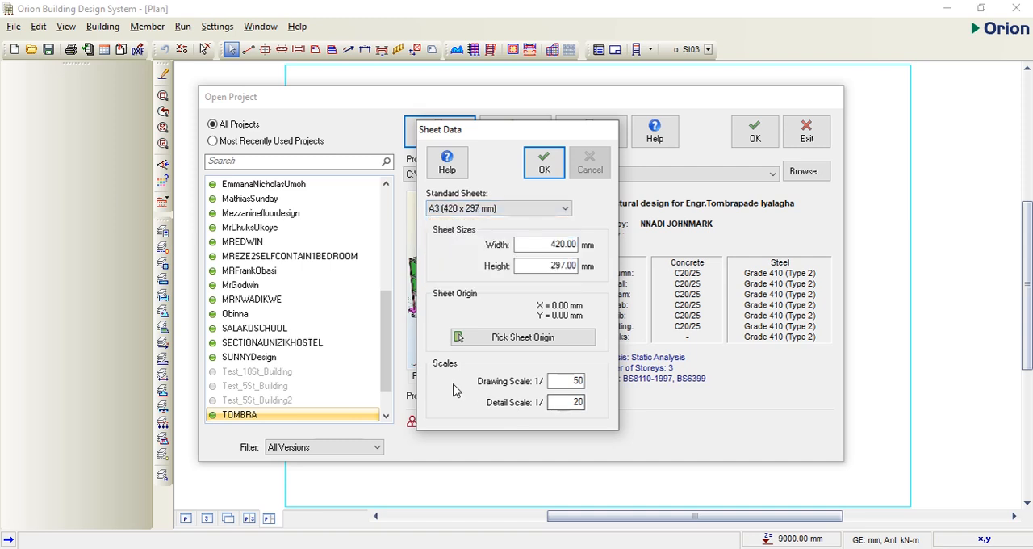
click(565, 380)
text(50)
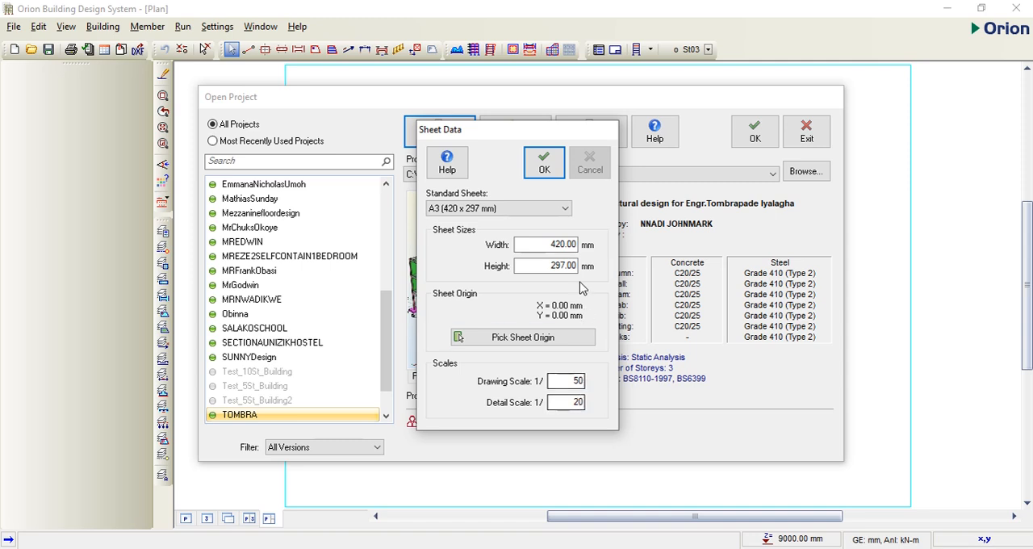
click(544, 171)
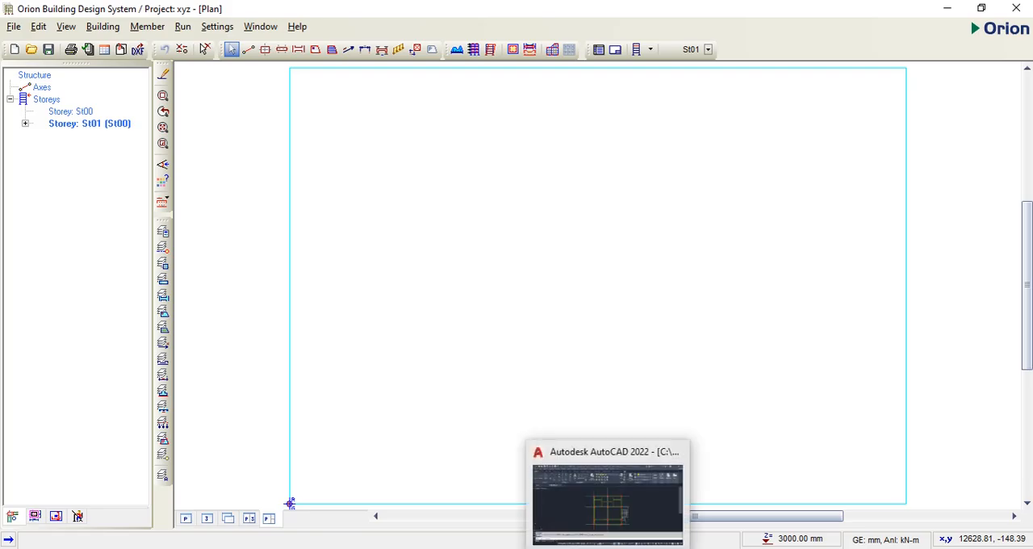
Step: Switch to AutoCAD and check which layer the leftmost vertical grid line of the floor plan is on
click(608, 547)
scroll(525, 311, down, 2)
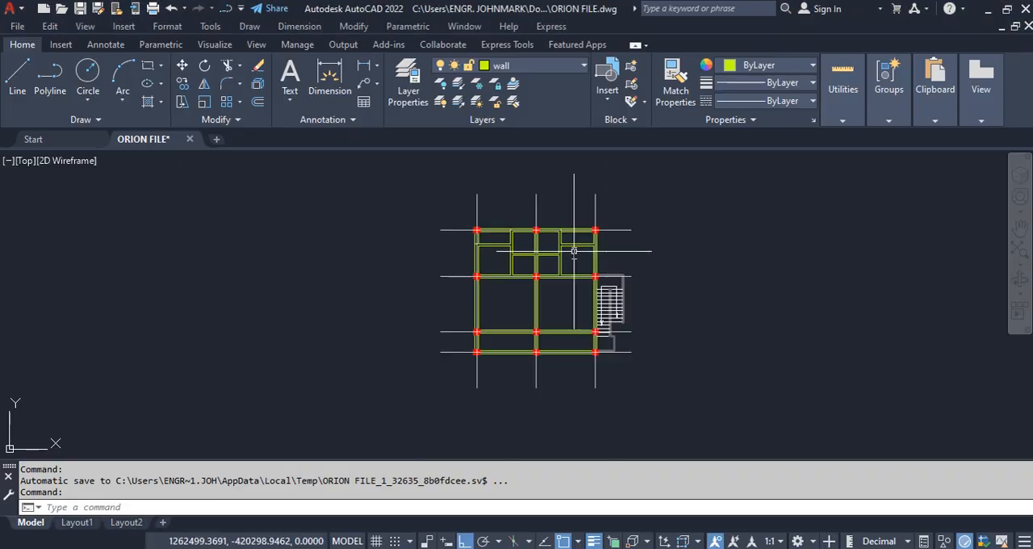
scroll(647, 305, up, 2)
scroll(647, 306, down, 2)
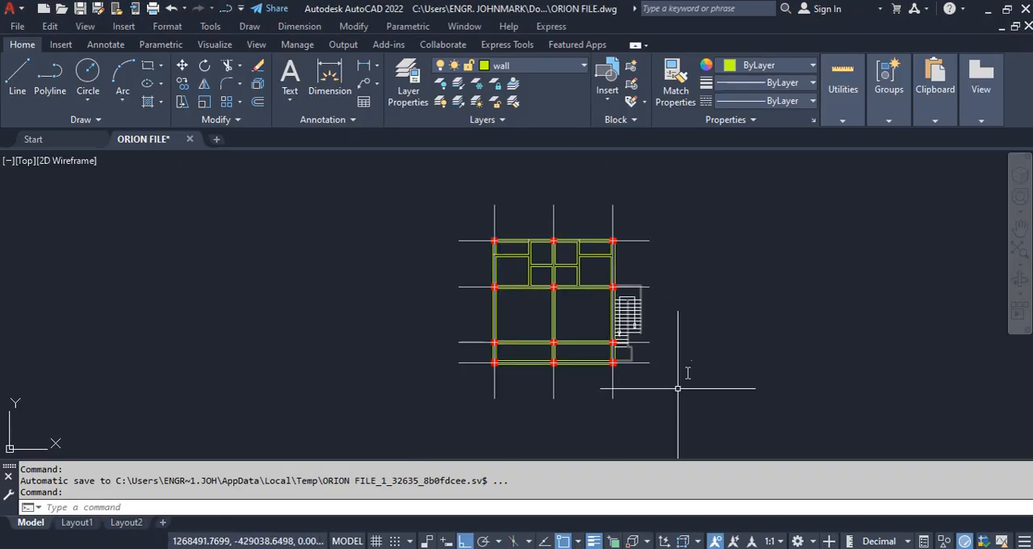
scroll(581, 284, up, 2)
scroll(581, 284, down, 2)
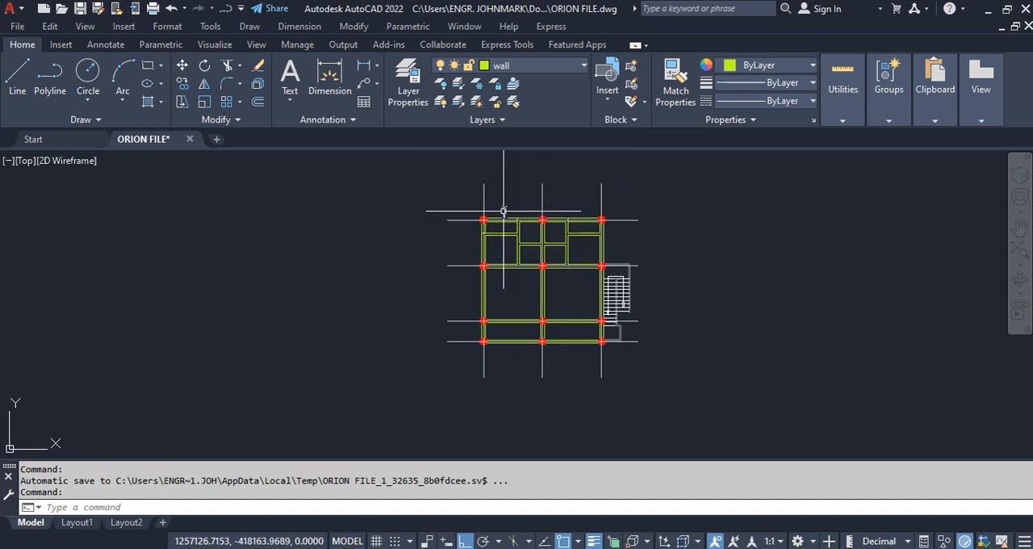
scroll(498, 197, up, 2)
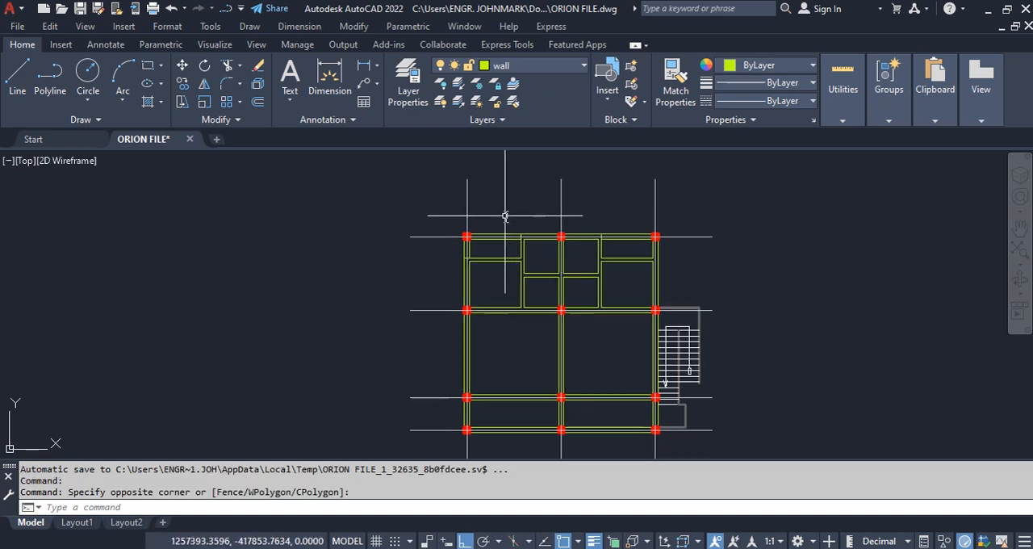
click(487, 211)
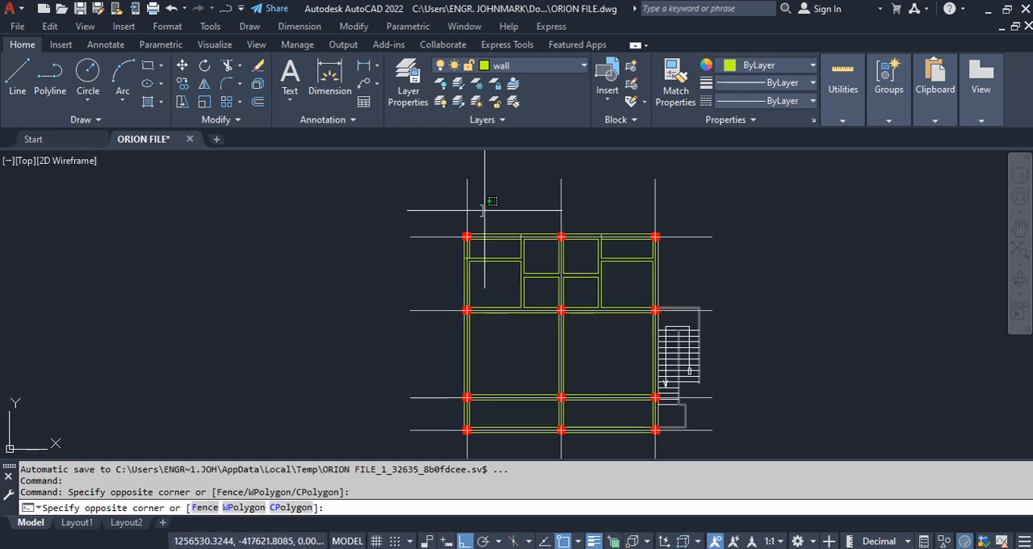
click(423, 194)
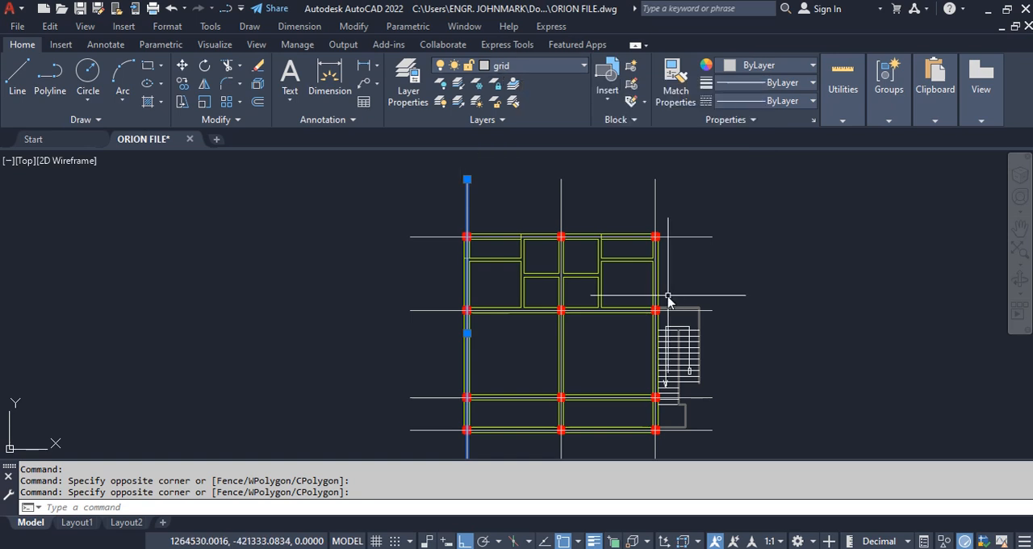
key(Escape)
Step: Check the layers of an upper wall line and of the middle column on the plan's top edge
scroll(526, 232, up, 5)
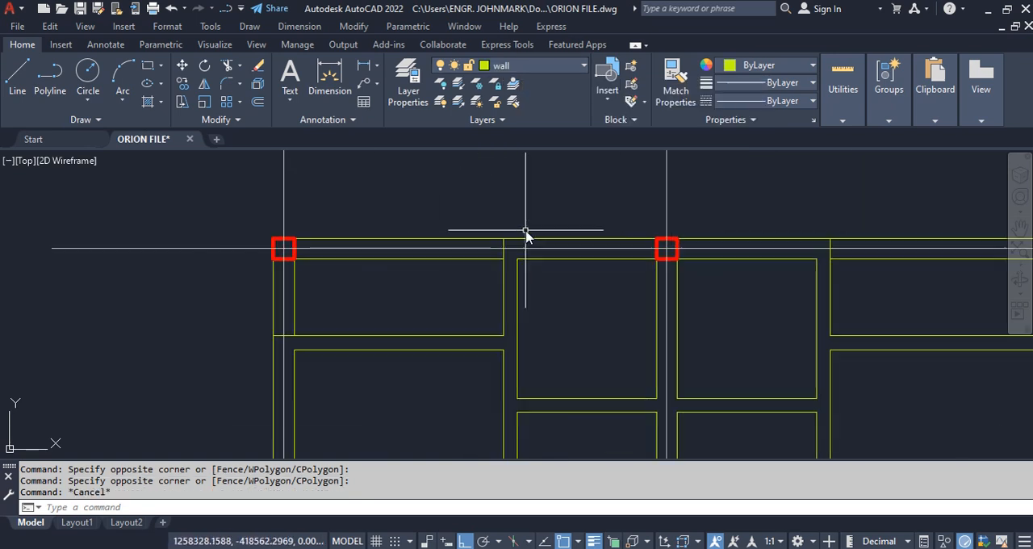
click(544, 244)
click(528, 225)
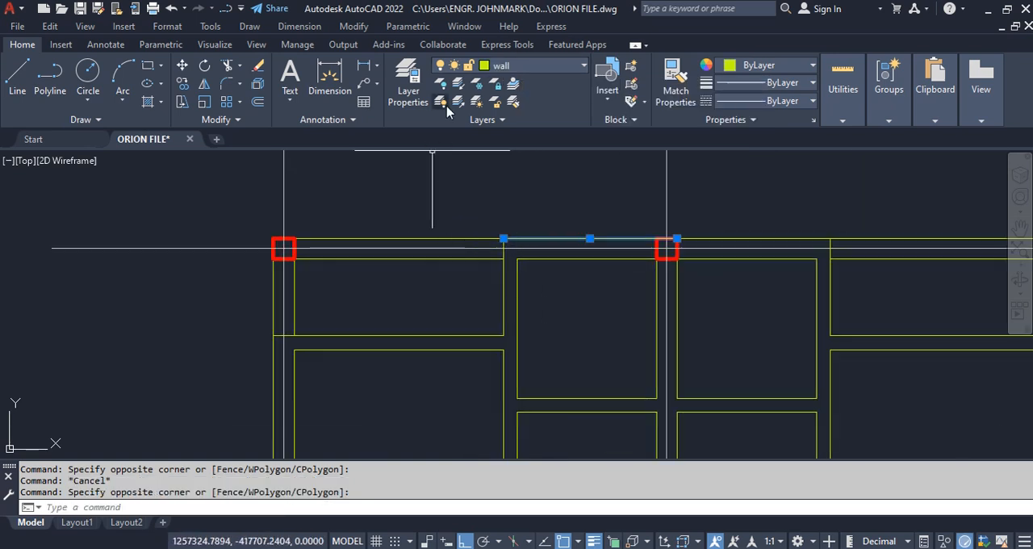
key(Escape)
click(630, 211)
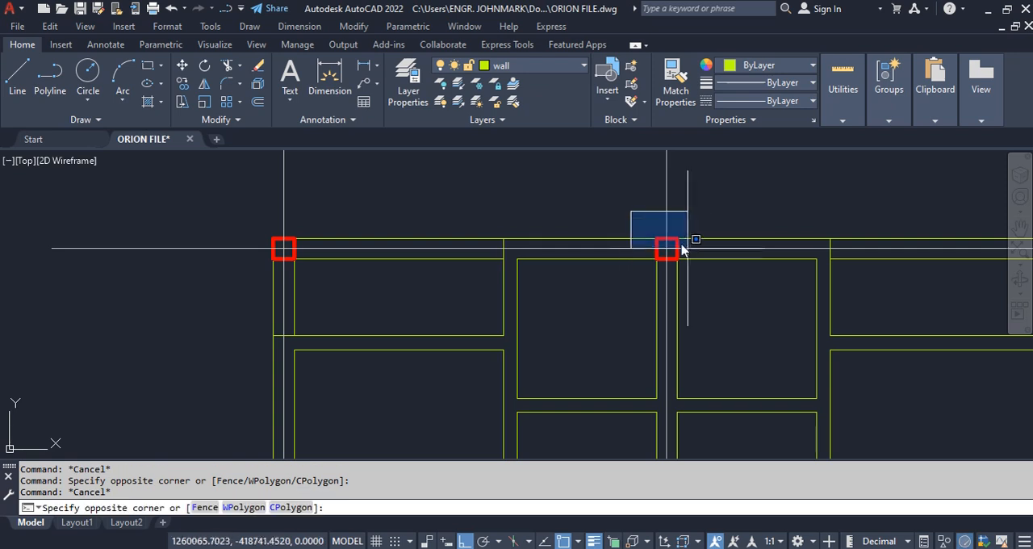
click(692, 274)
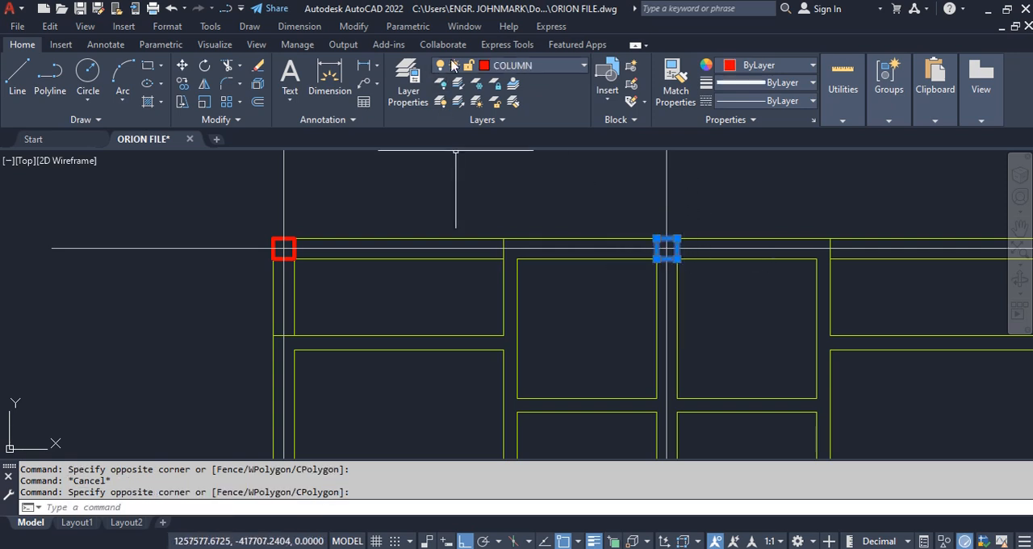
scroll(506, 197, down, 6)
key(Escape)
key(Escape)
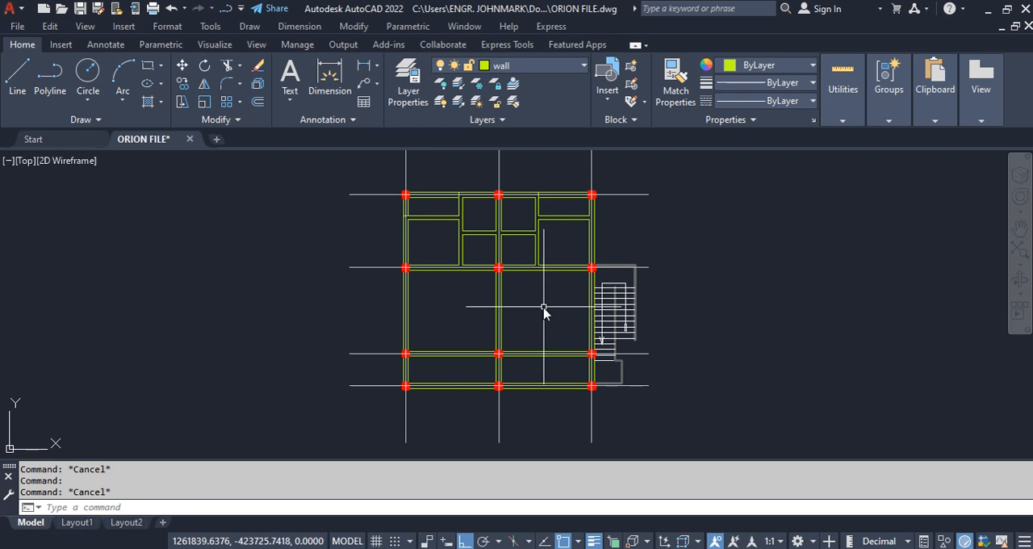
Step: Select the whole floor plan, including grids and stairs, and start Write Block (W) on it
scroll(533, 300, up, 2)
scroll(501, 212, down, 1)
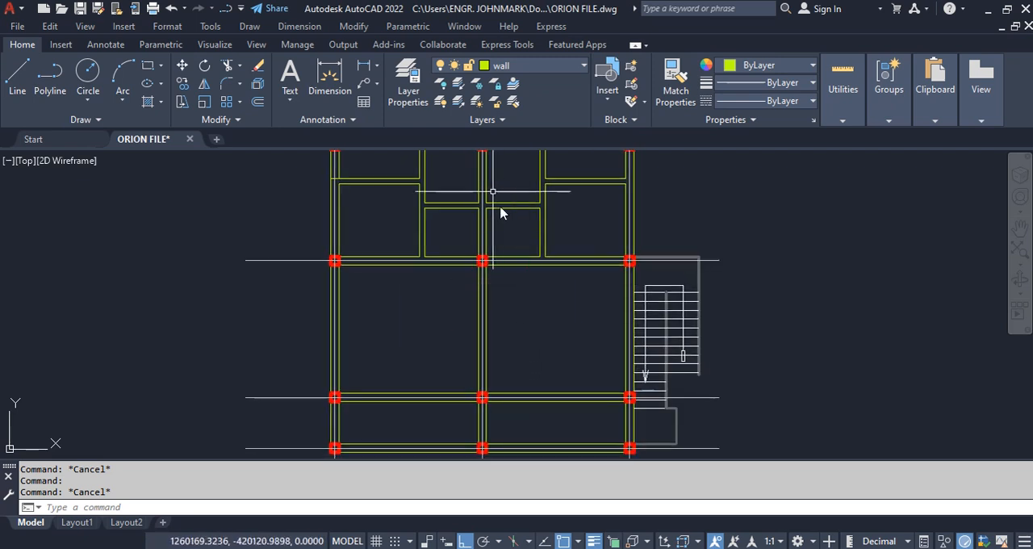
scroll(634, 369, down, 3)
click(658, 410)
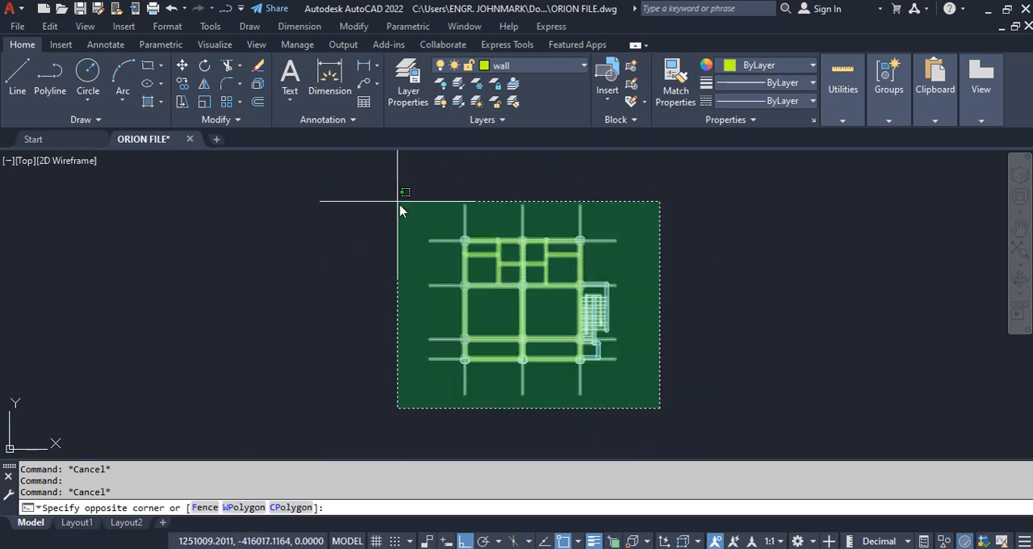
click(394, 194)
text(w)
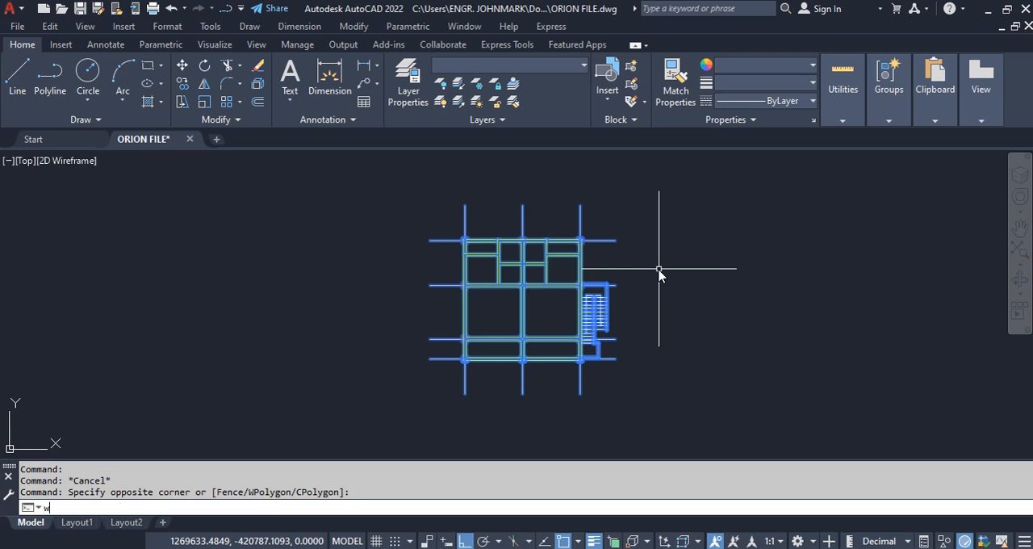
key(Return)
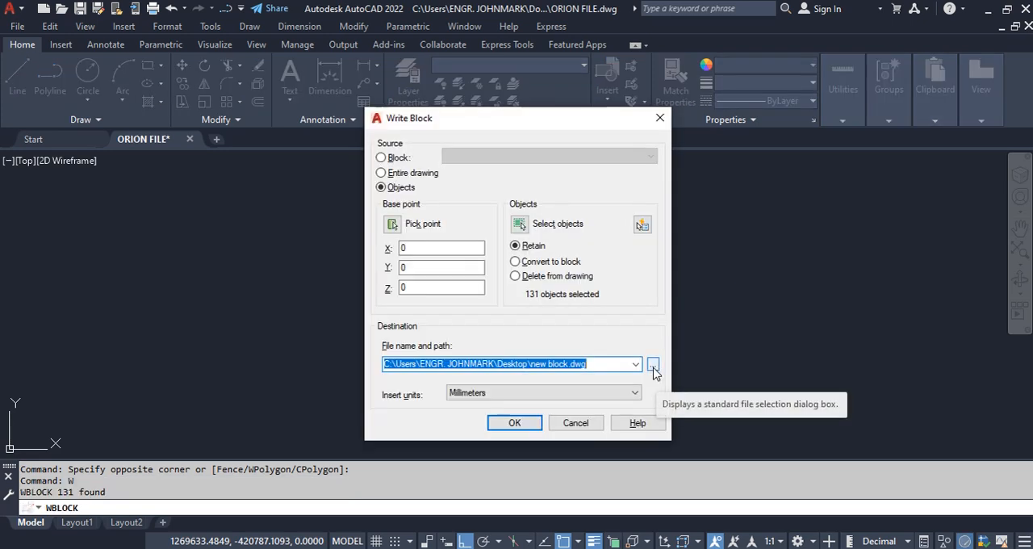
Step: Write the selected plan to the desktop as xyz.dxf in AutoCAD 2018 DXF format
click(654, 365)
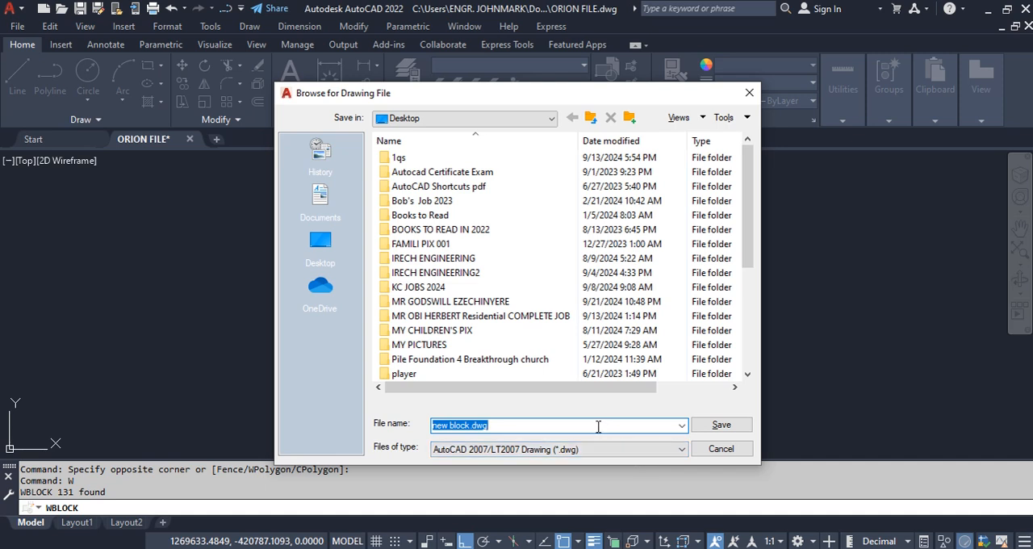
text(x)
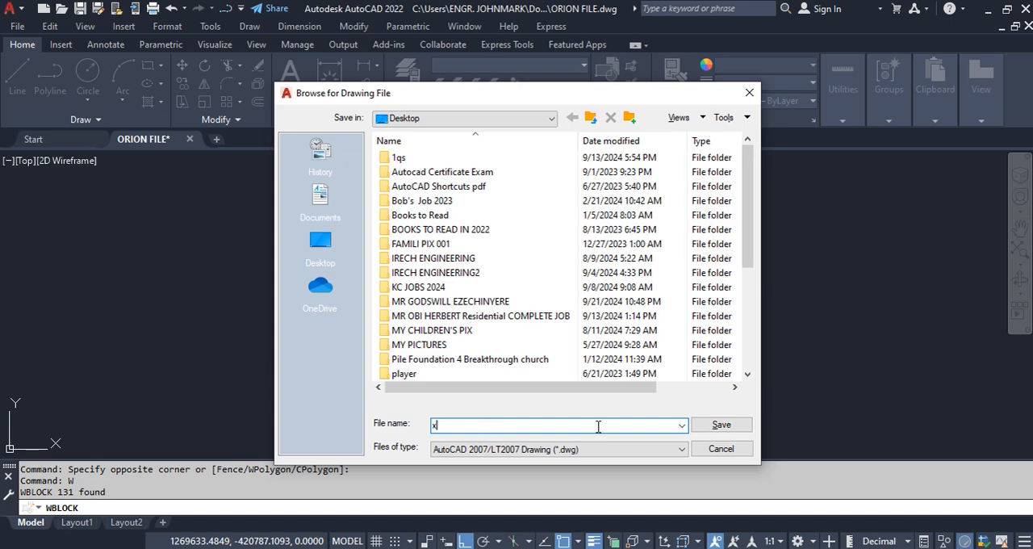
text(yz)
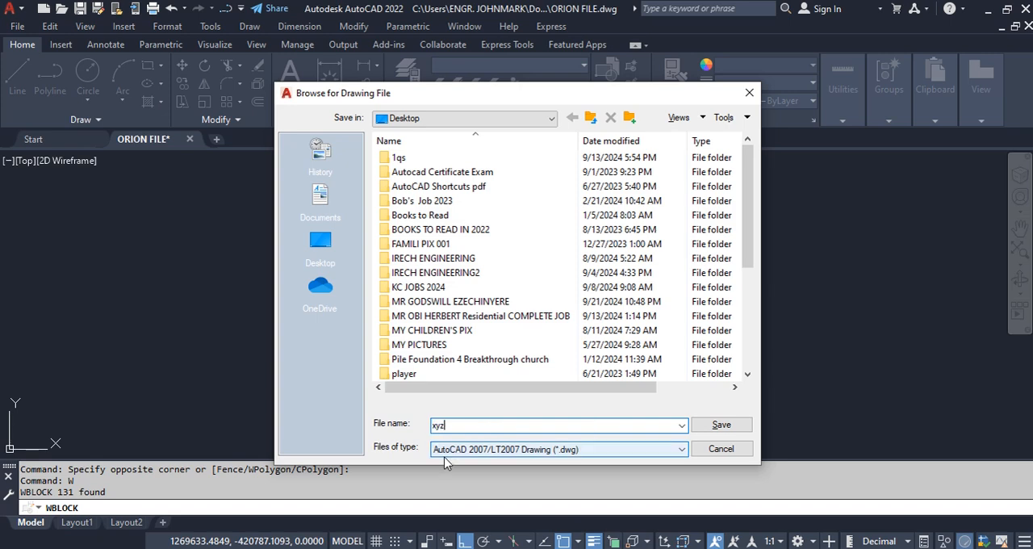
click(575, 450)
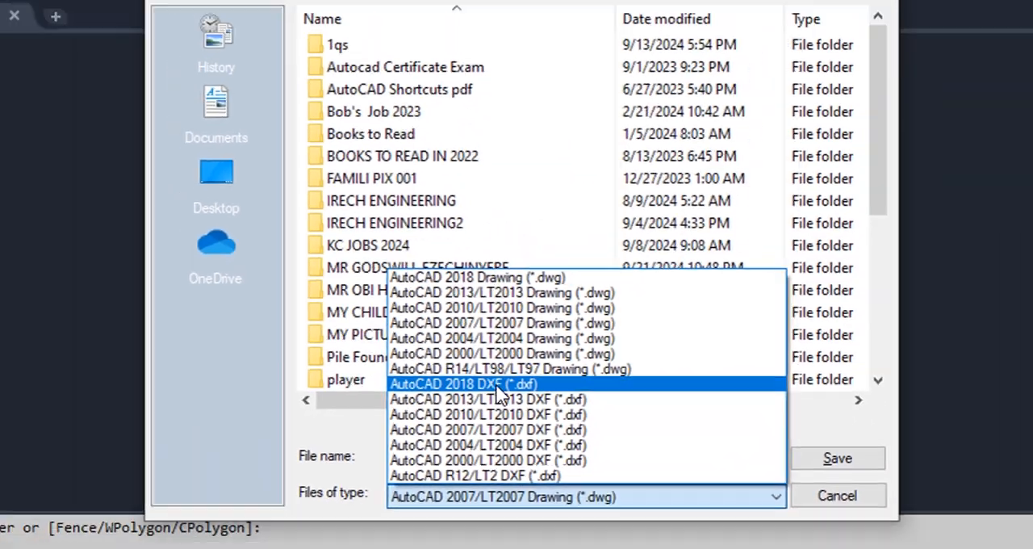
click(498, 388)
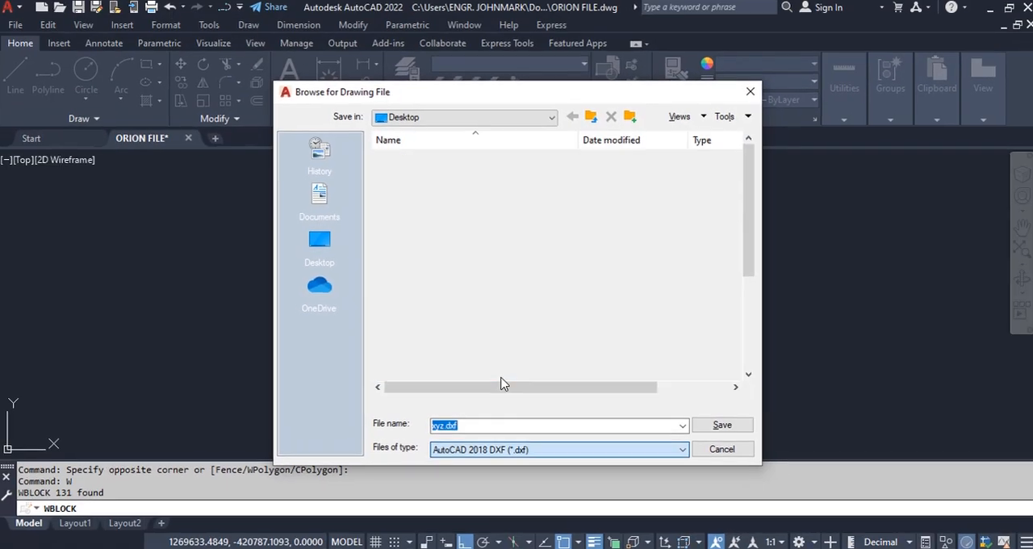
click(721, 425)
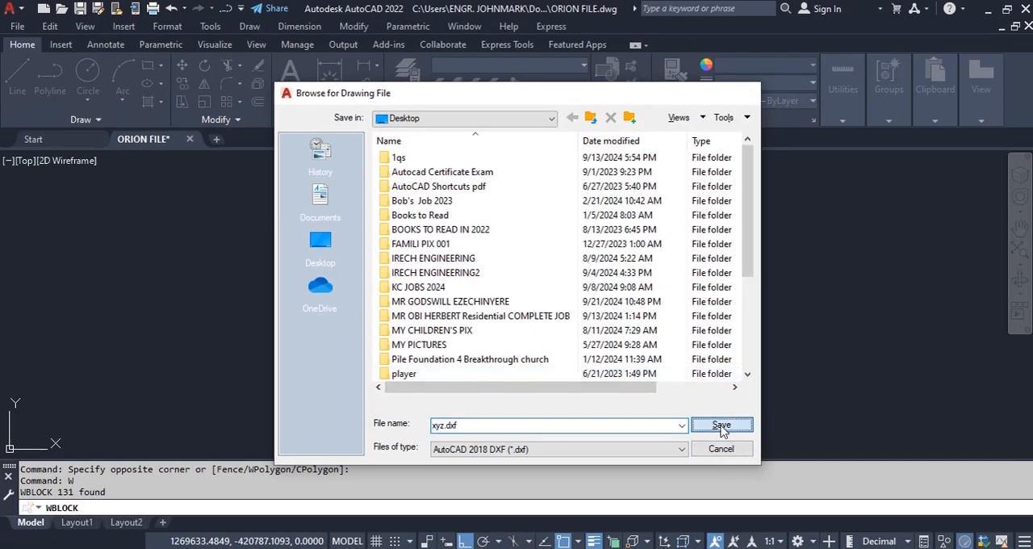
click(521, 428)
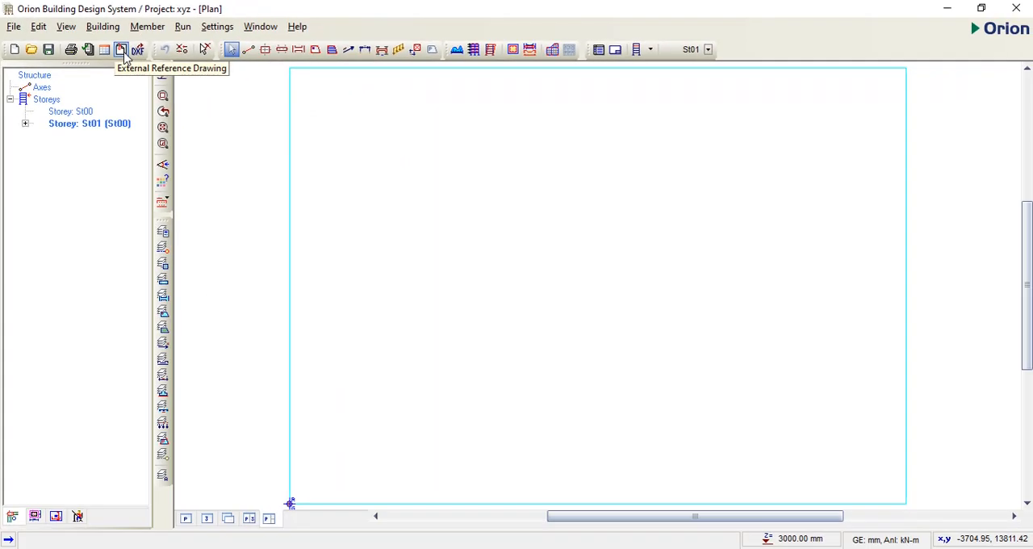
Step: In Orion, start importing an external reference drawing and save the project as part of it
click(13, 27)
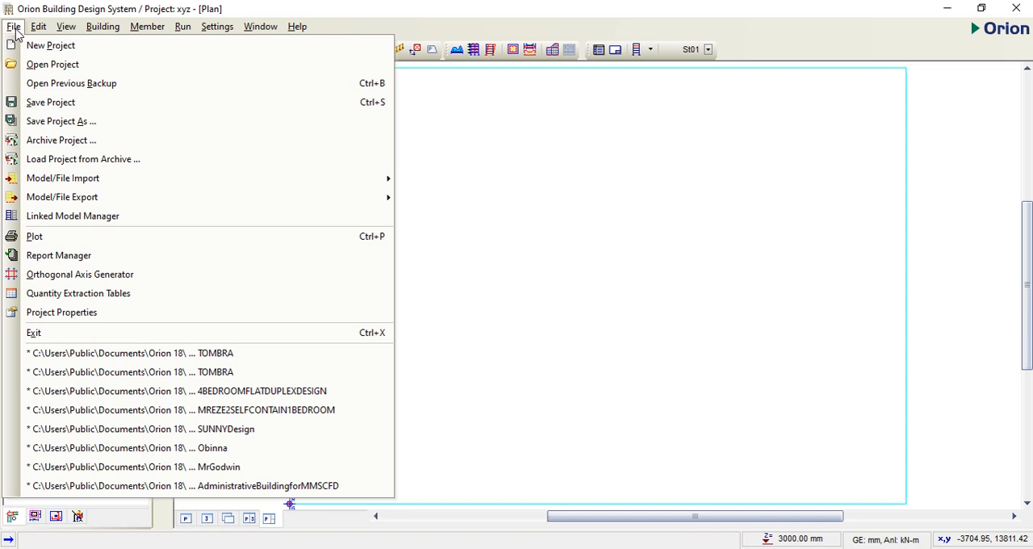
mouse_move(61, 181)
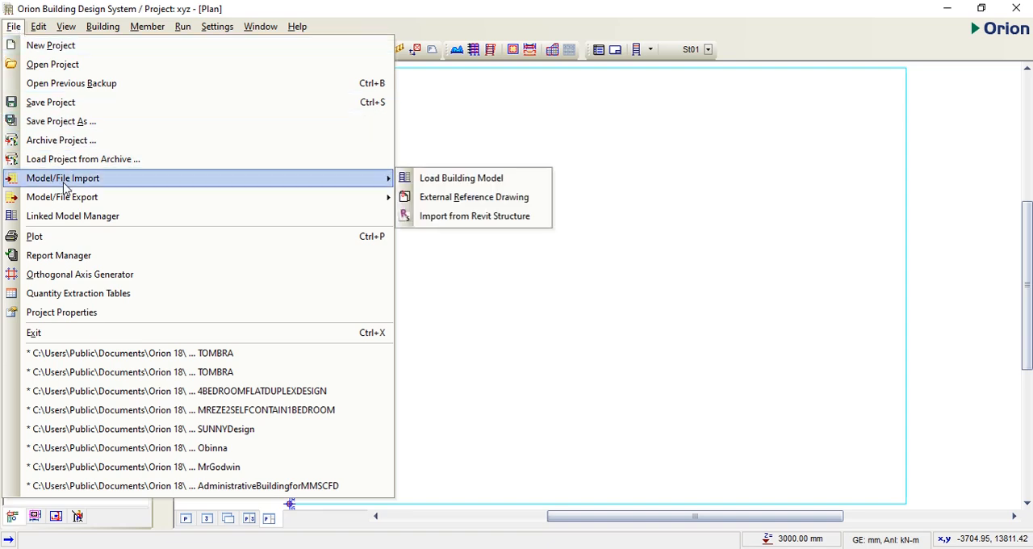
click(499, 201)
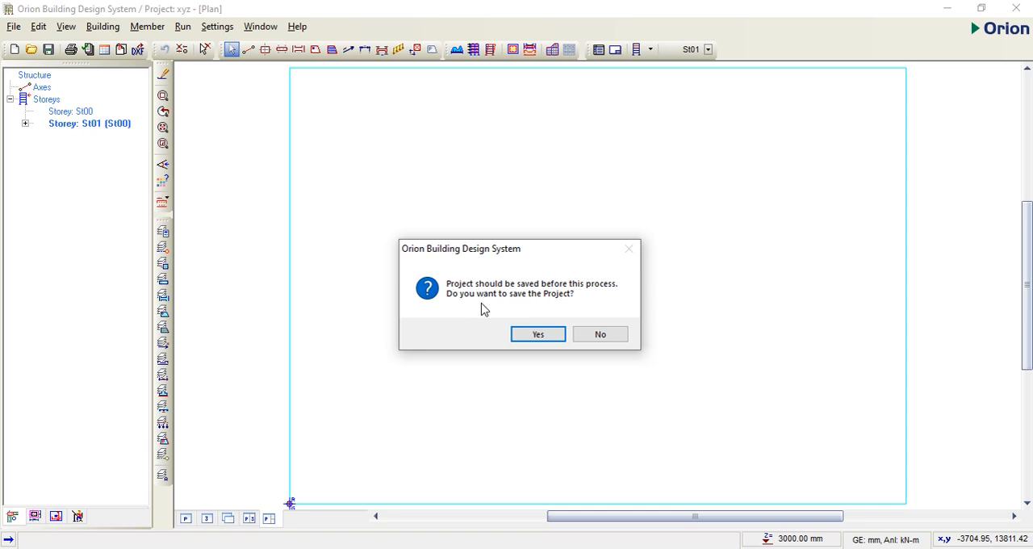
click(542, 334)
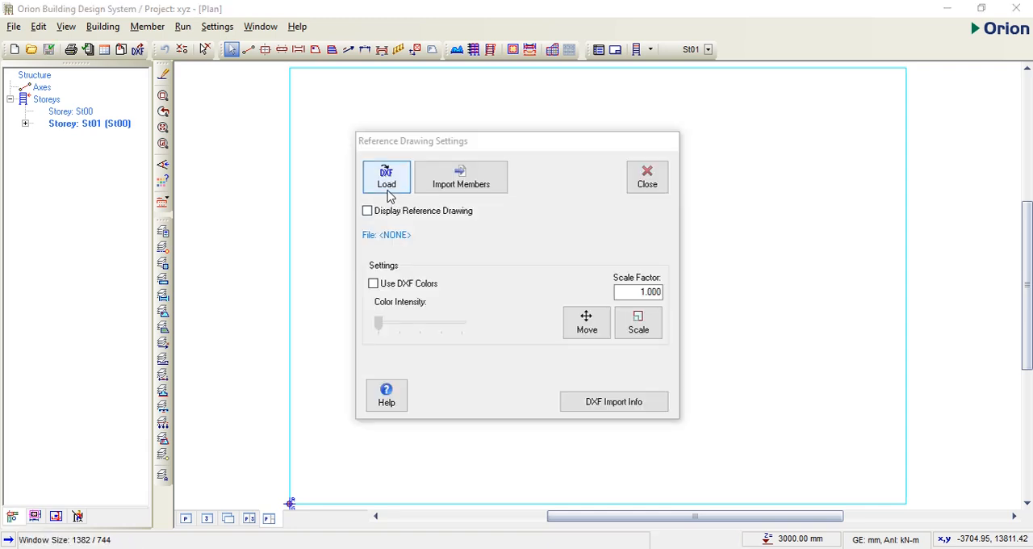
Step: Turn on the reference drawing display with DXF colors and load xyz.dxf from the desktop in millimetres, including text entities
click(367, 212)
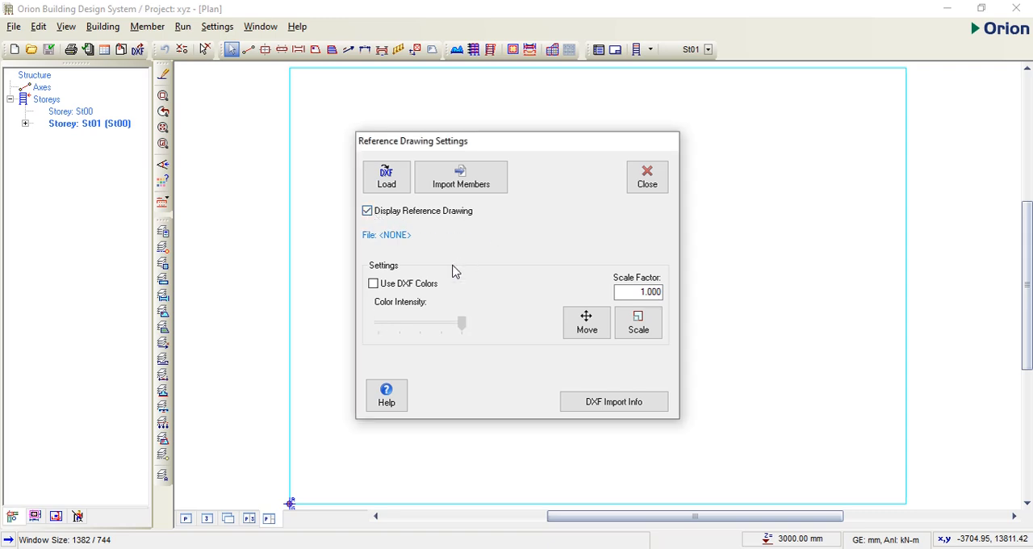
click(388, 285)
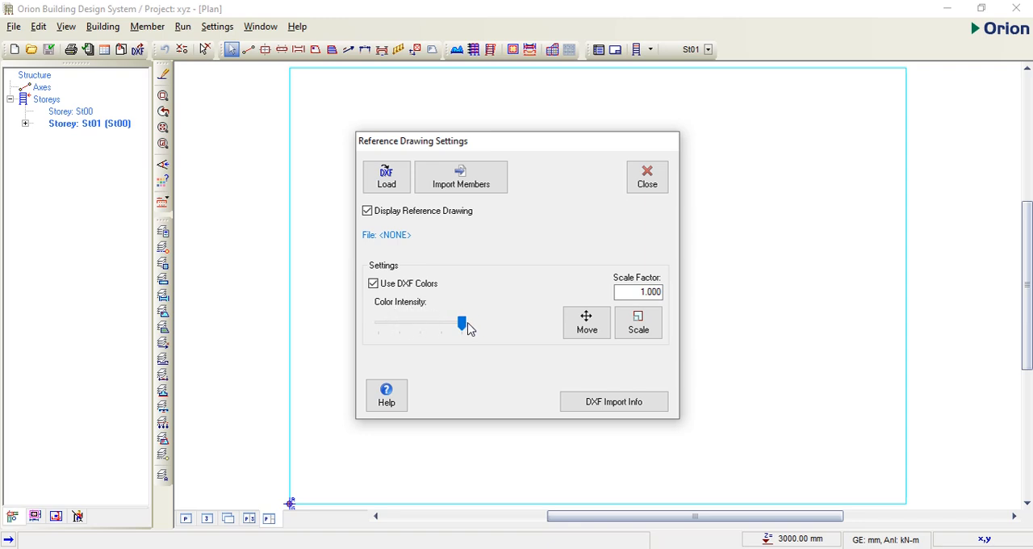
click(389, 187)
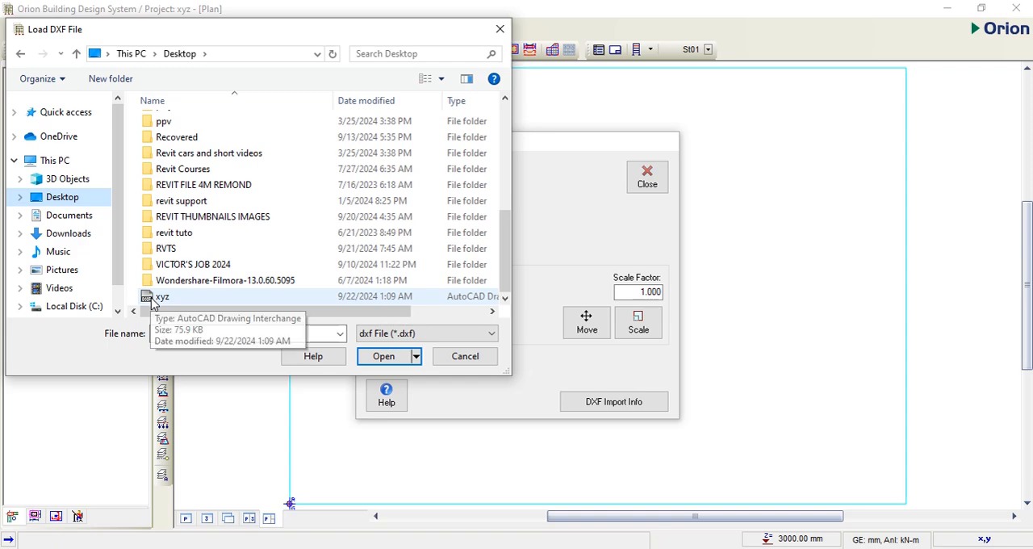
click(160, 297)
click(381, 356)
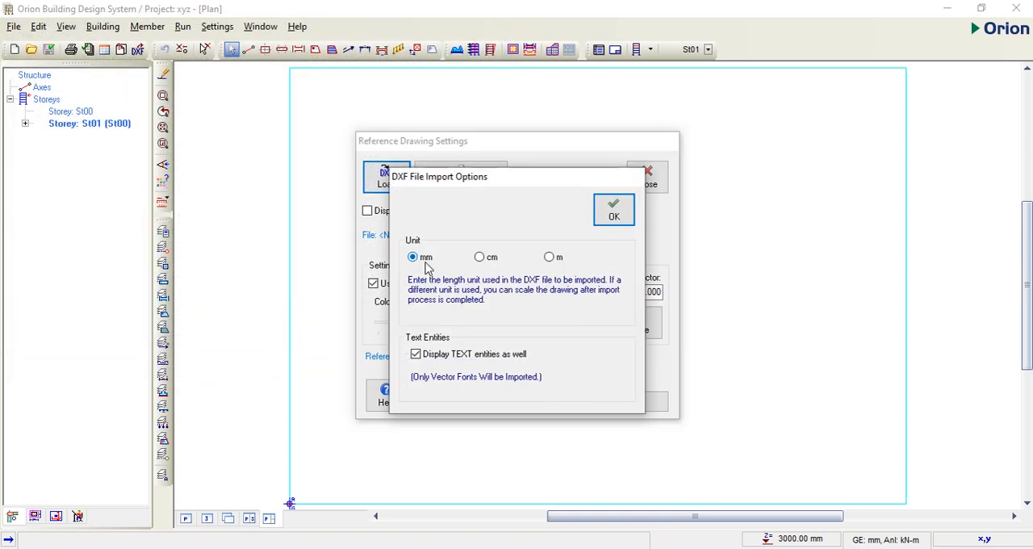
click(614, 214)
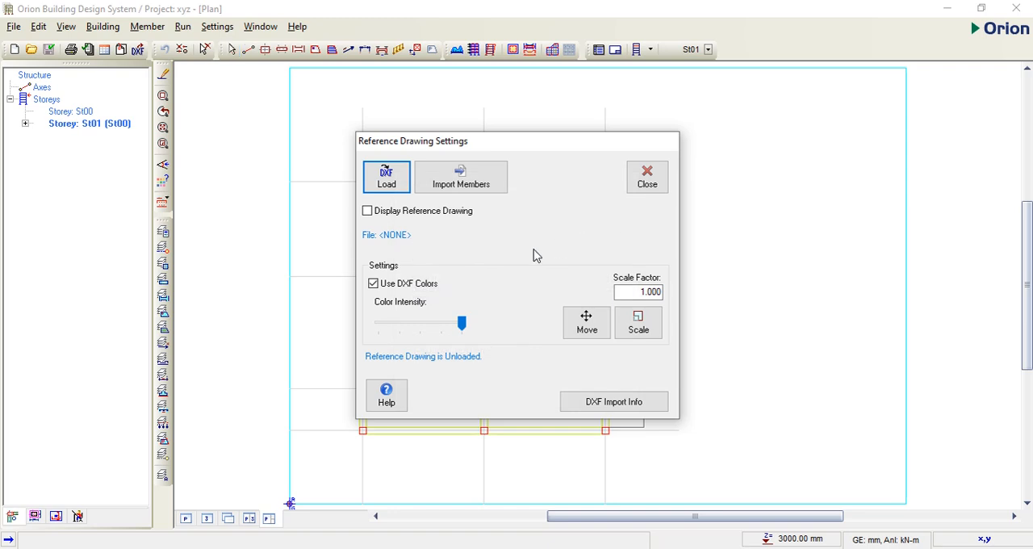
Step: Import members from the reference drawing: axes from layer GRID and columns from layer COLUMN, reading column labels from its text entities
click(476, 186)
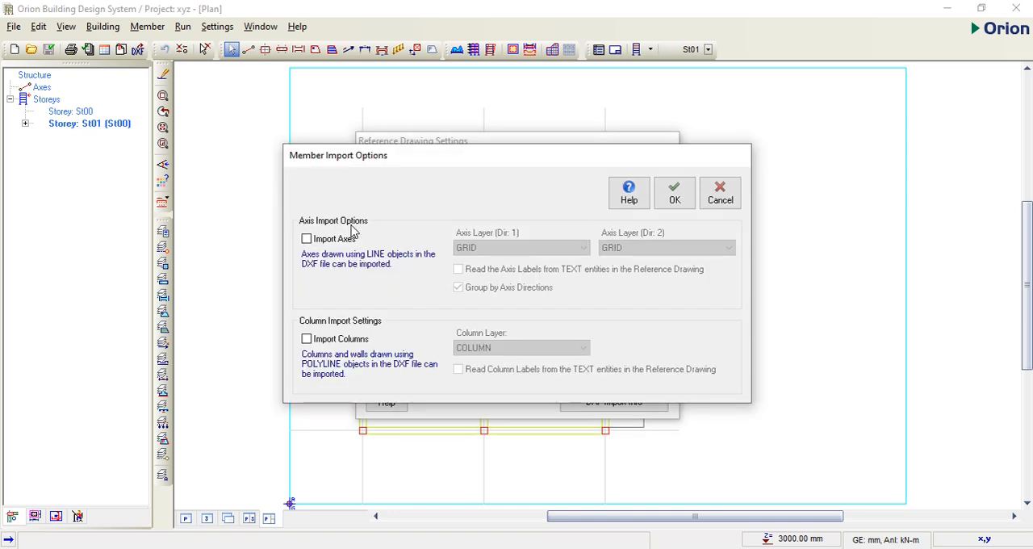
click(307, 239)
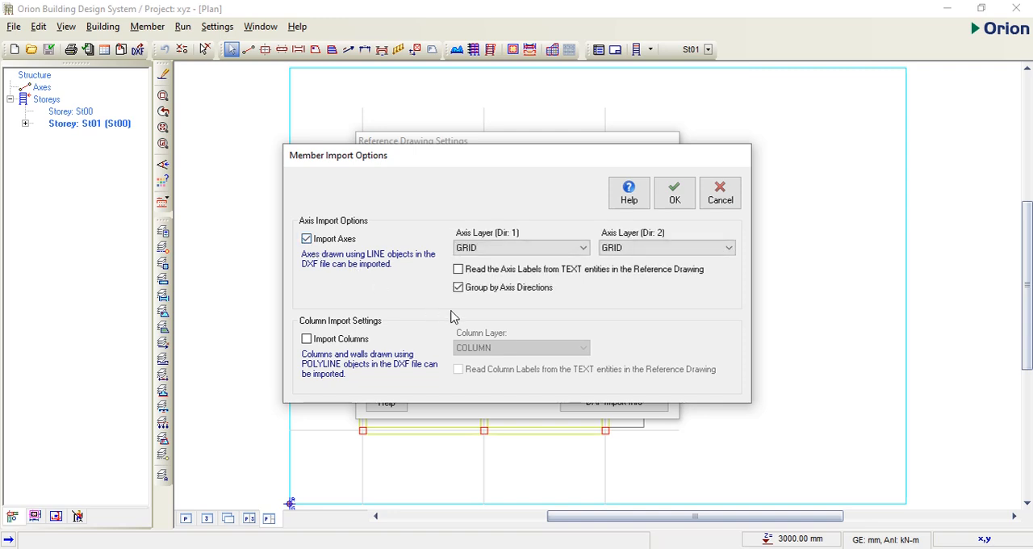
click(307, 340)
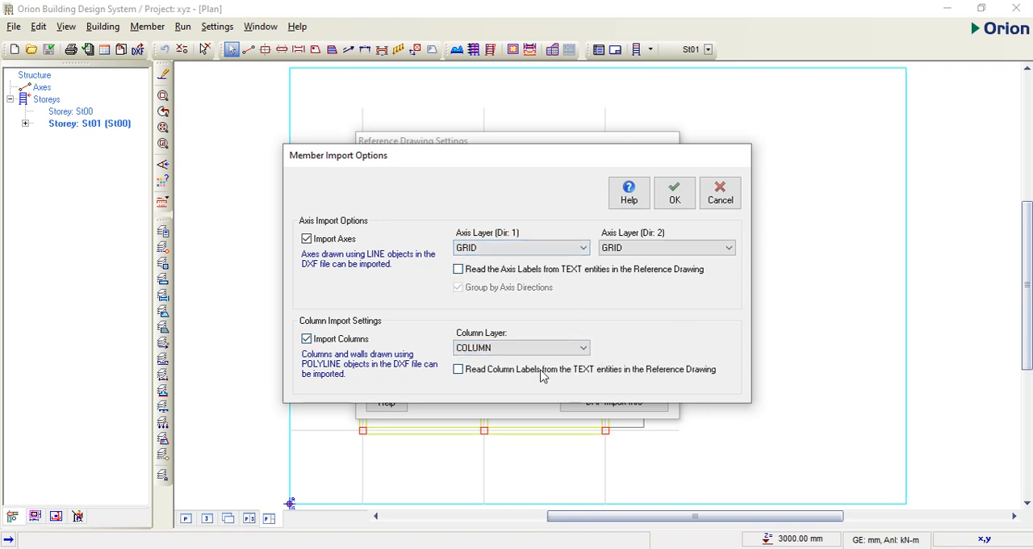
click(460, 374)
click(675, 202)
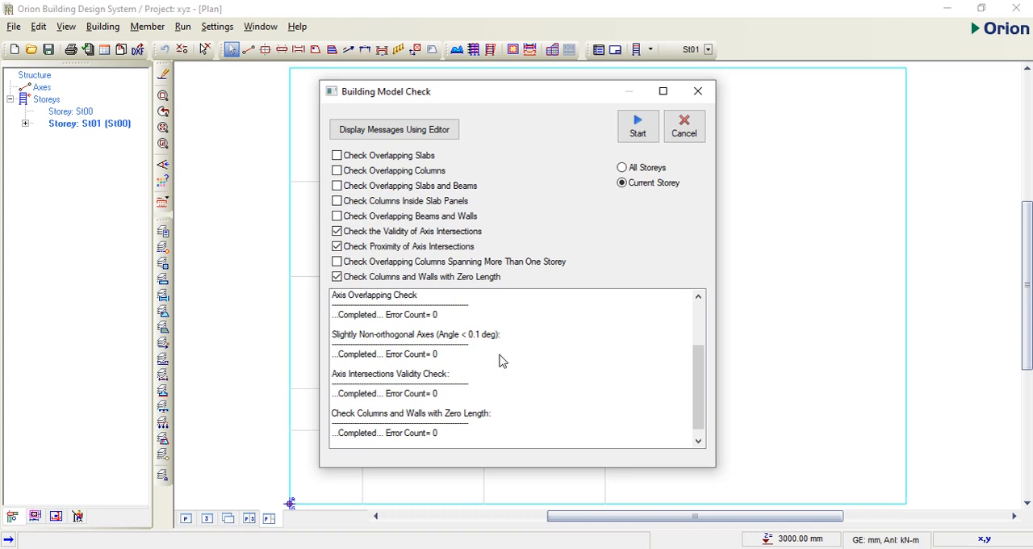
Step: Run the building model check on the current storey and close the reference drawing settings
click(637, 130)
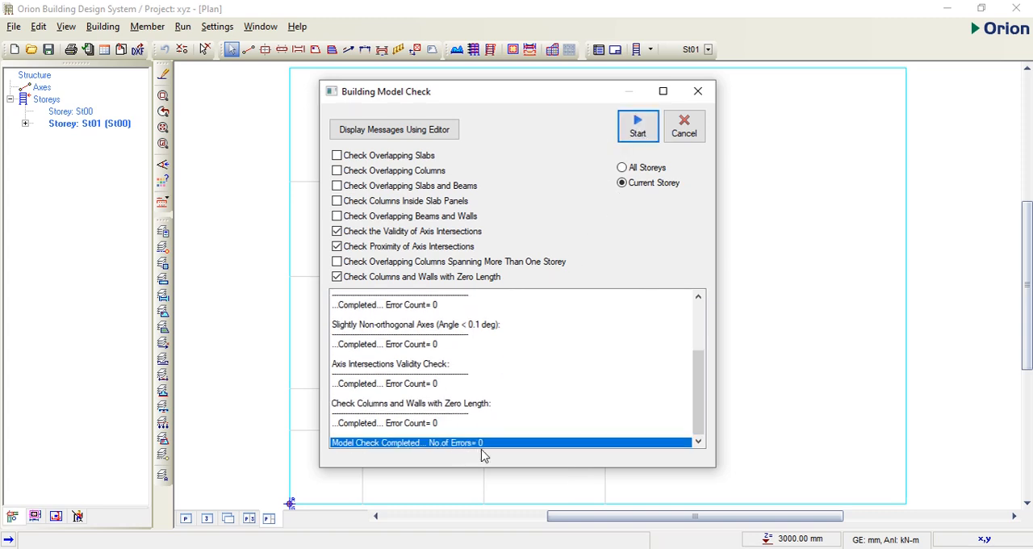
click(684, 127)
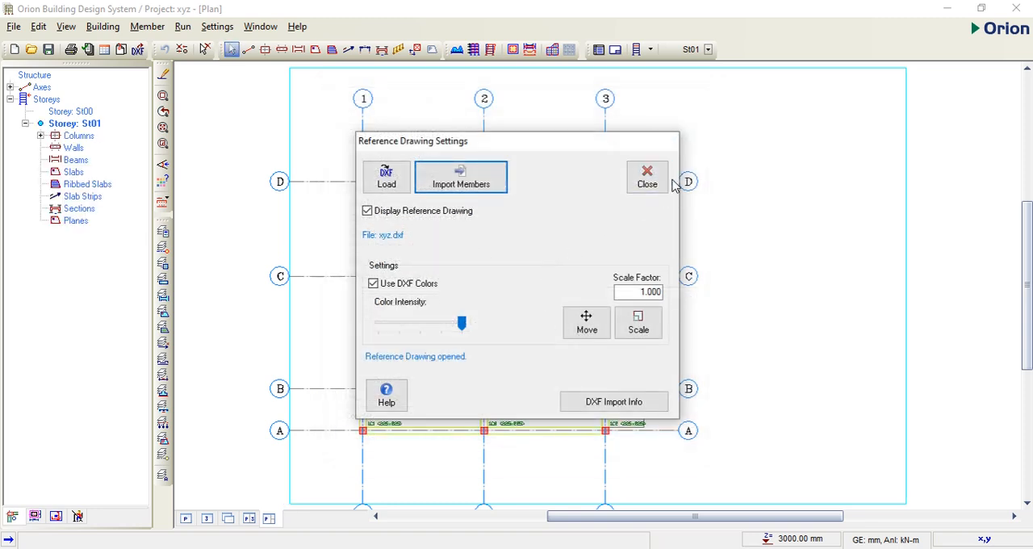
click(647, 178)
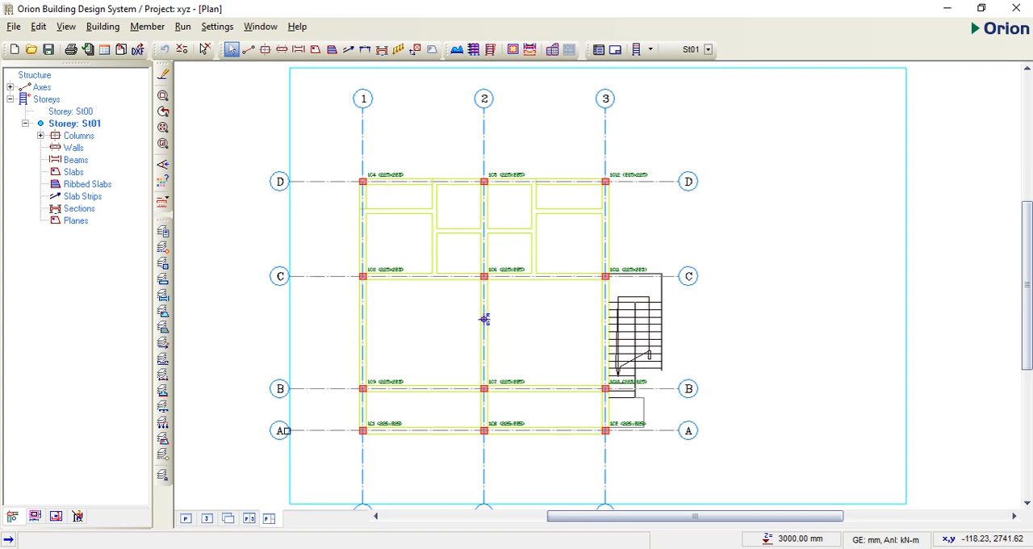
Step: Compare the imported axes and columns in Orion with the original floor plan in AutoCAD, and return to Orion
click(711, 316)
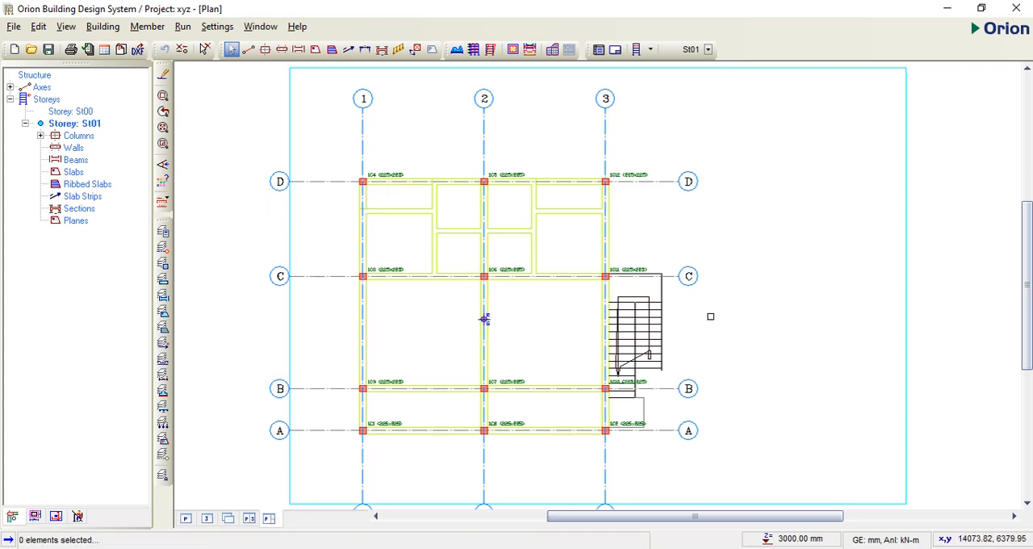
scroll(711, 316, down, 2)
scroll(572, 444, up, 2)
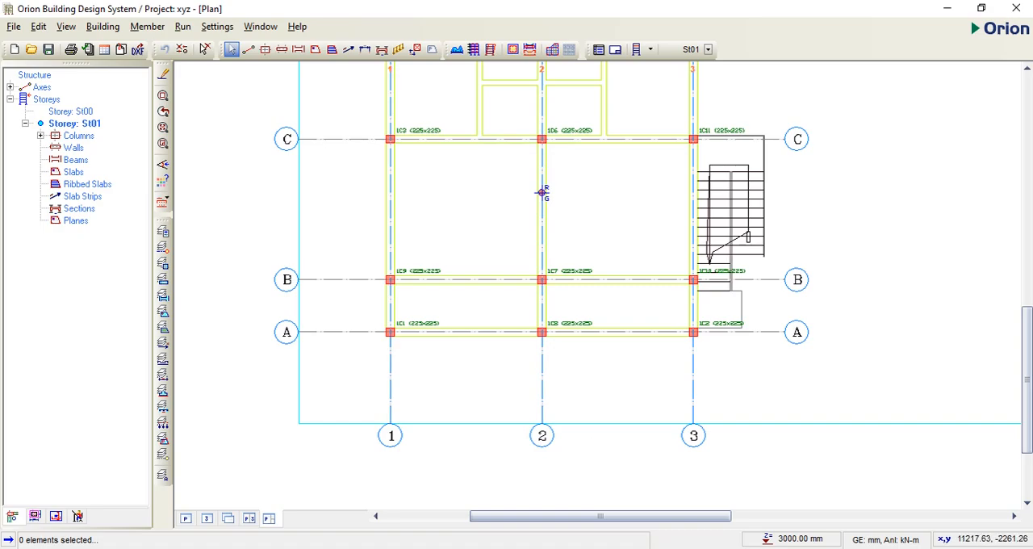
click(544, 548)
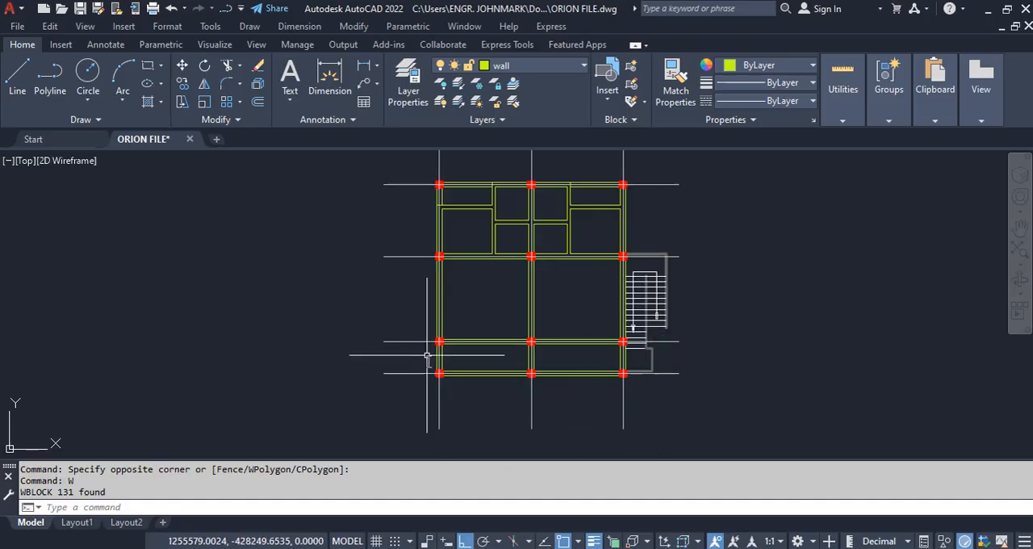
scroll(420, 332, down, 5)
scroll(464, 371, up, 3)
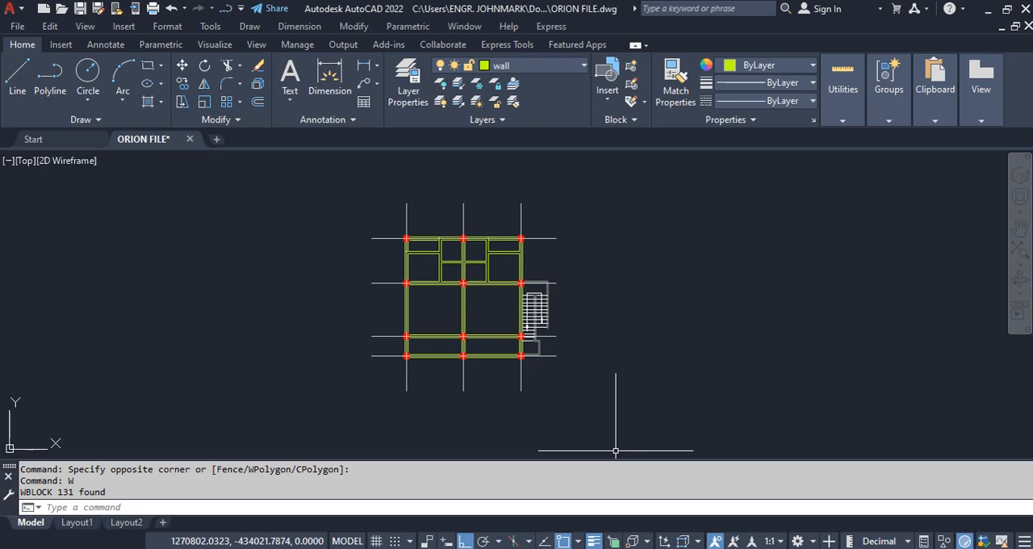
click(630, 548)
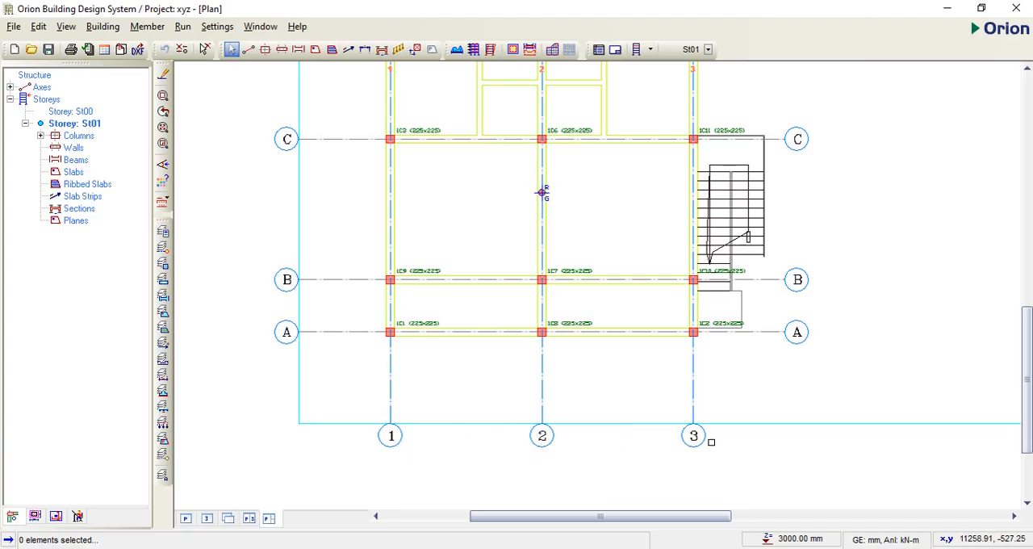
Step: Examine the labels and section sizes of the imported columns, especially those along axes A and B
scroll(710, 444, down, 4)
scroll(699, 222, up, 2)
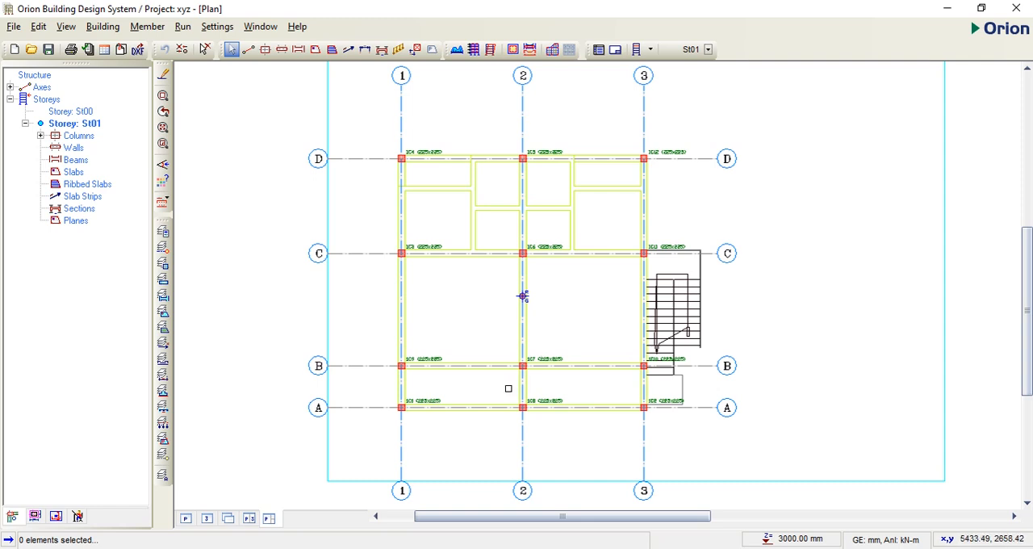
scroll(408, 422, up, 4)
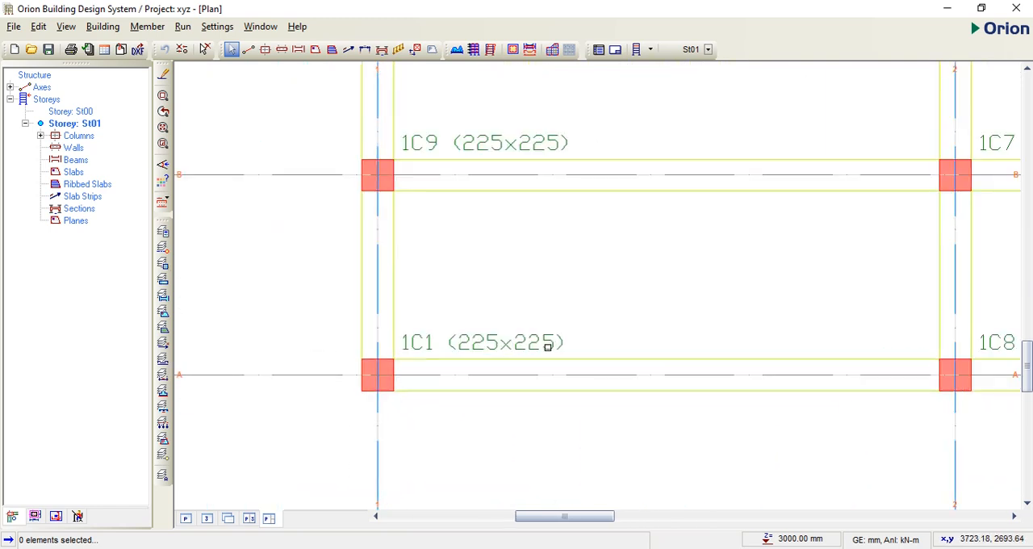
scroll(498, 353, down, 1)
scroll(512, 351, up, 2)
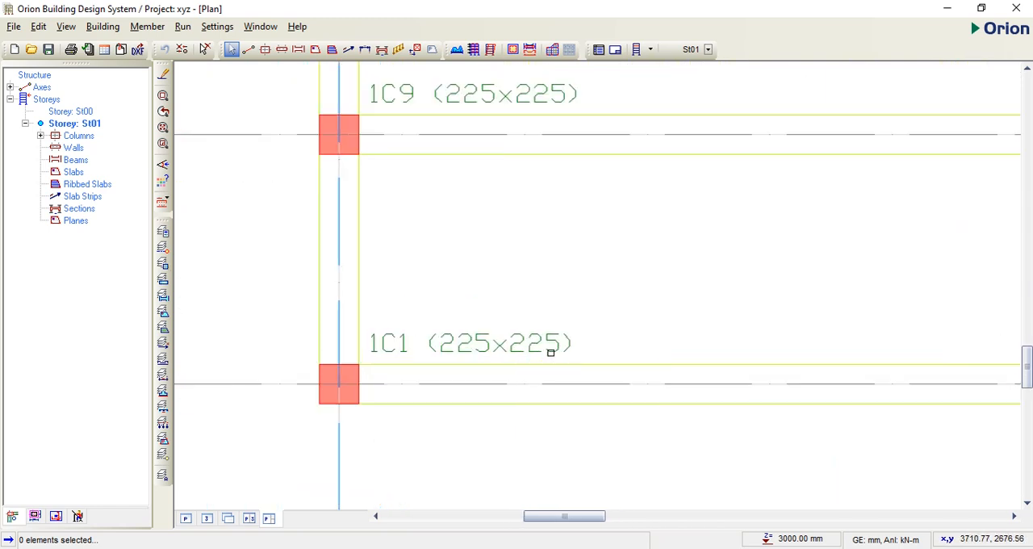
scroll(383, 357, down, 4)
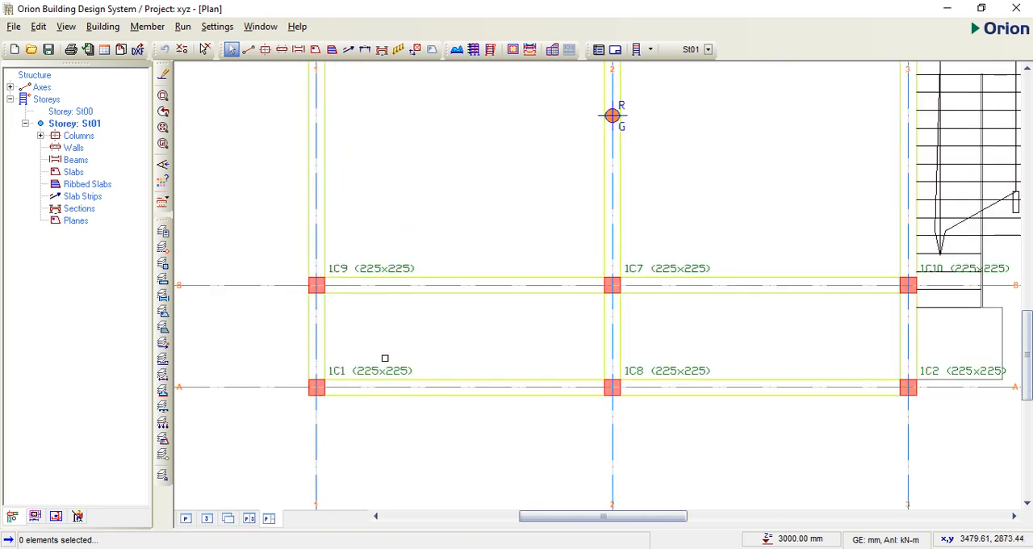
scroll(419, 367, up, 4)
scroll(474, 376, down, 3)
scroll(473, 381, down, 3)
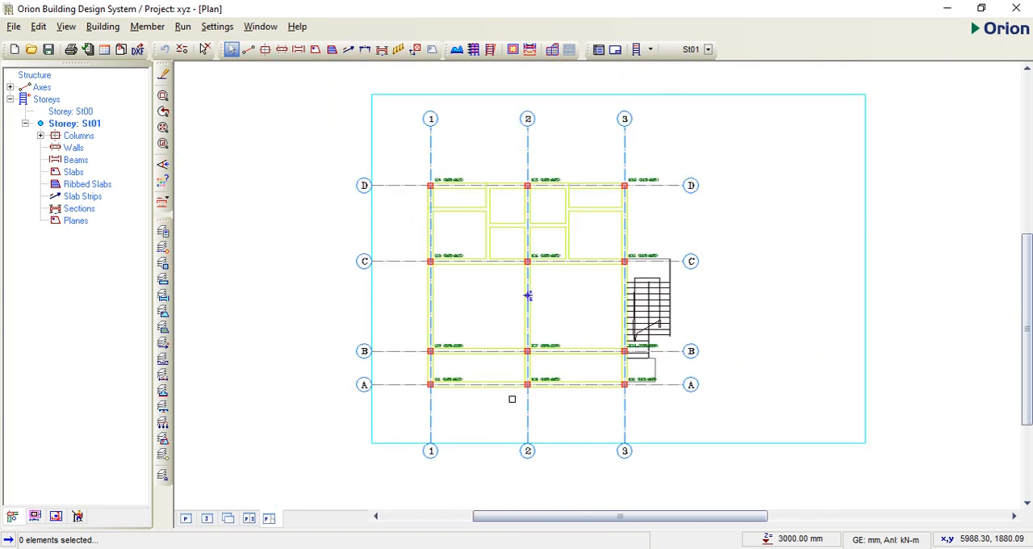
scroll(440, 404, up, 1)
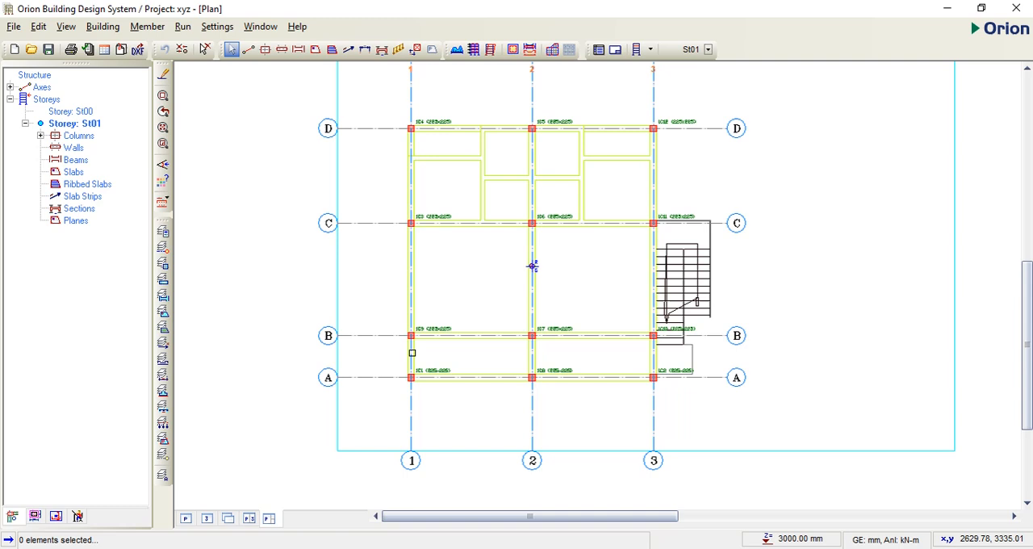
Step: Start a normal beam and set its width b to 225 mm, b2 to 112.5 mm and h-Bot to 450 mm
click(298, 50)
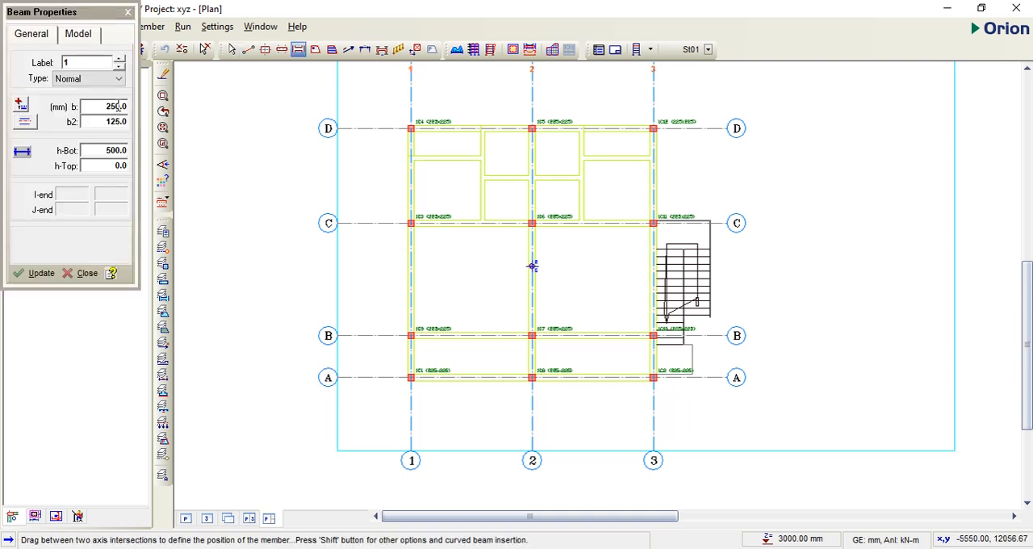
scroll(121, 105, up, 1)
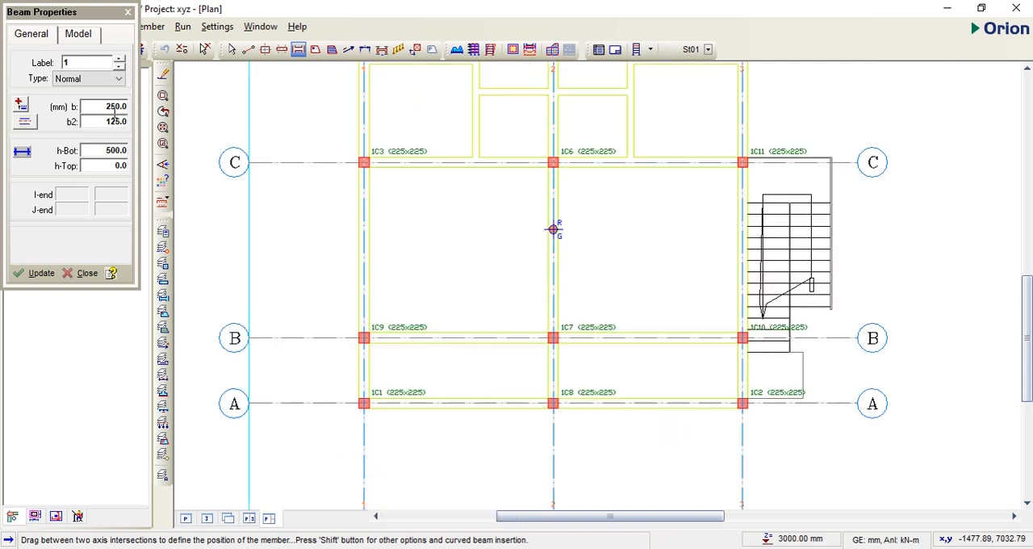
click(117, 106)
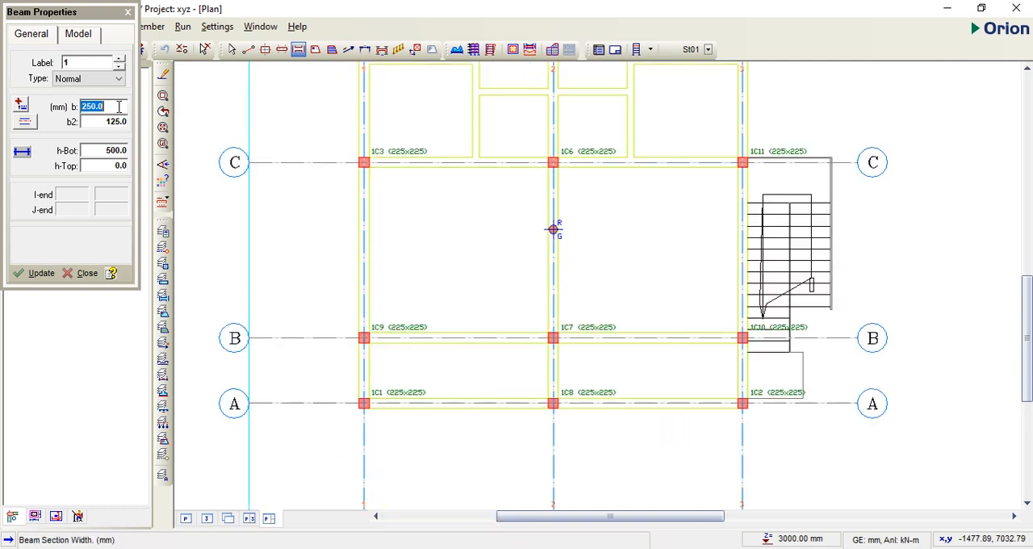
text(225)
click(119, 121)
text(1)
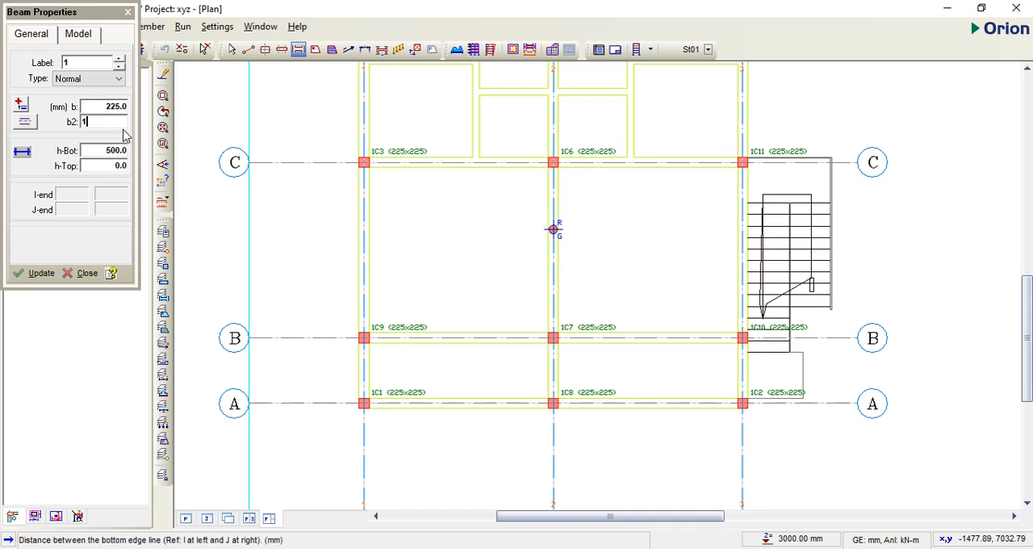
text(12.5)
click(116, 151)
text(4)
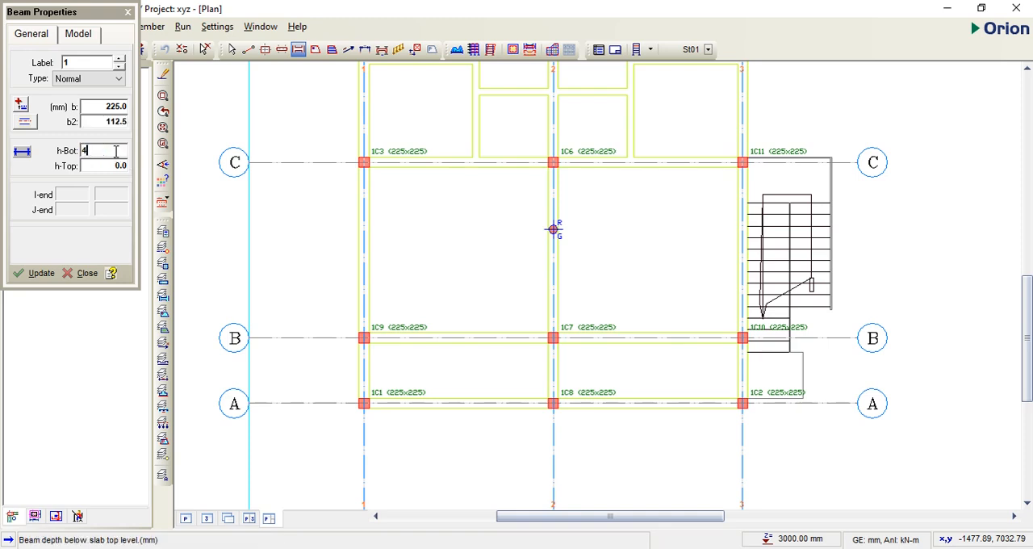
text(50)
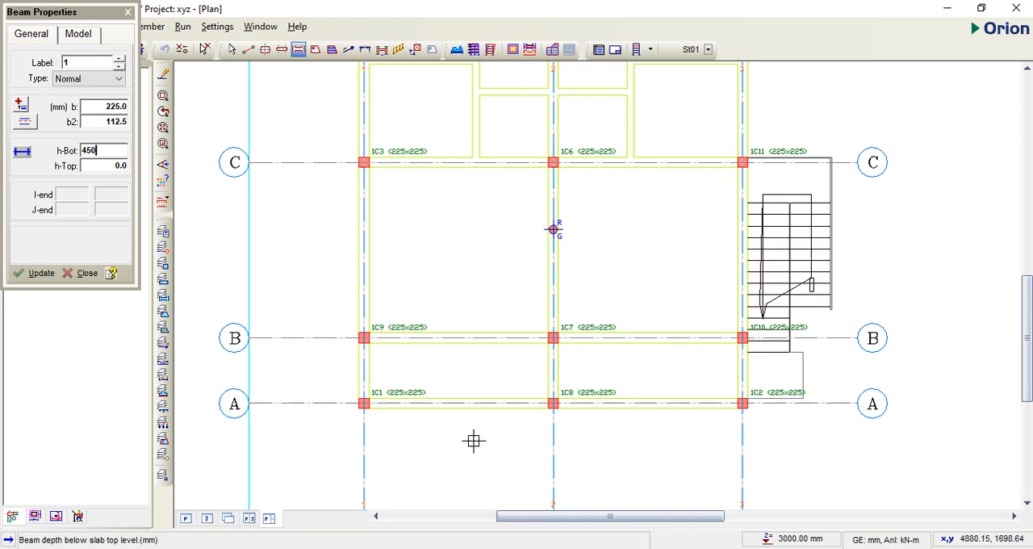
Step: Place the beams along axis A from axis 1 to axis 3
click(421, 427)
middle_drag(364, 403, 310, 385)
drag(310, 385, 689, 385)
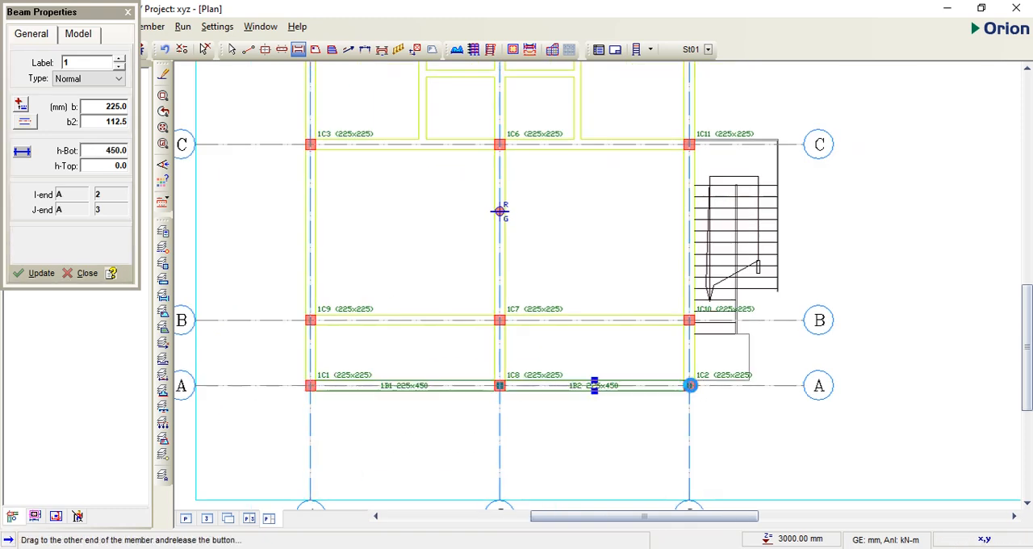
Step: Place the beams along axes B and C, each running from axis 1 to axis 3
scroll(424, 410, up, 2)
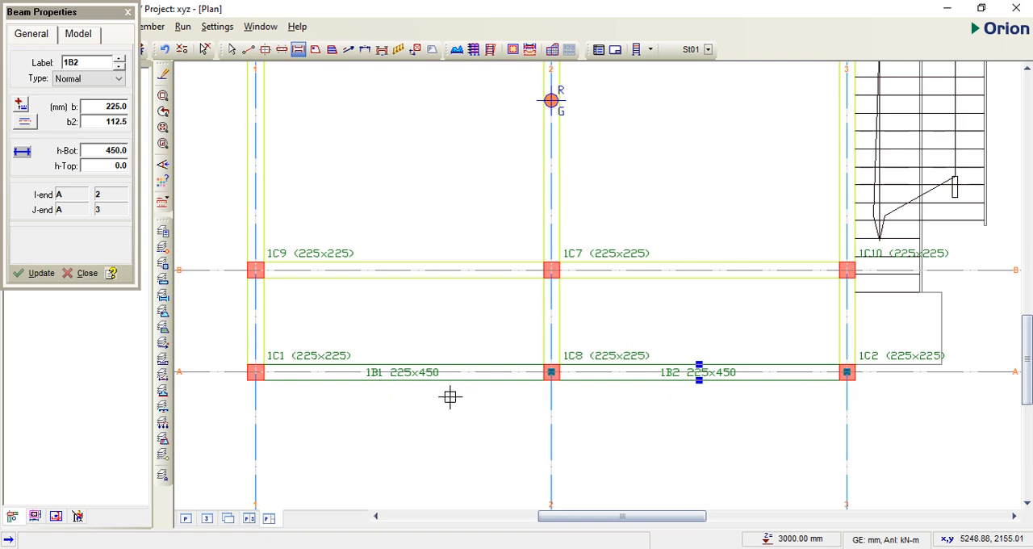
scroll(452, 391, up, 1)
scroll(360, 381, up, 2)
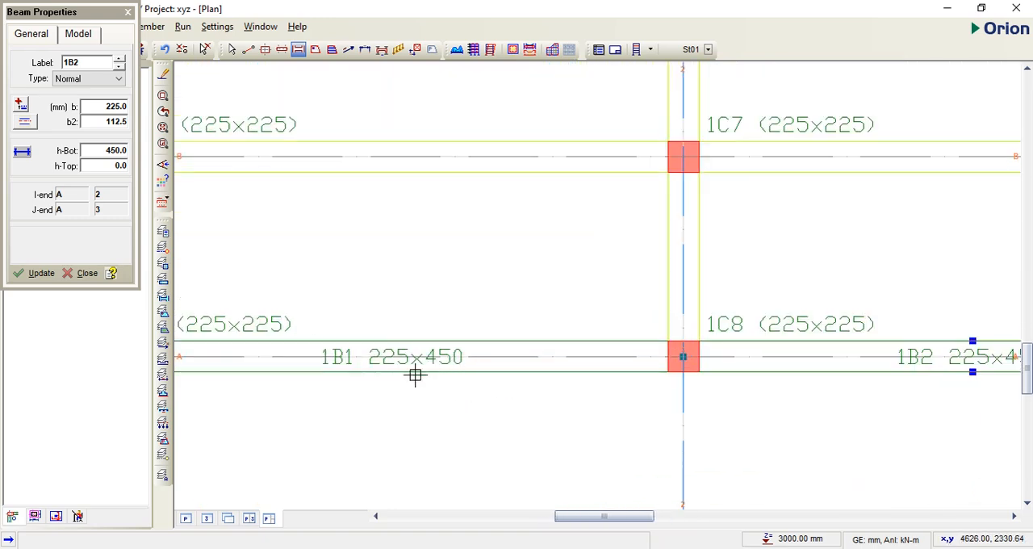
scroll(388, 385, down, 2)
scroll(380, 391, down, 2)
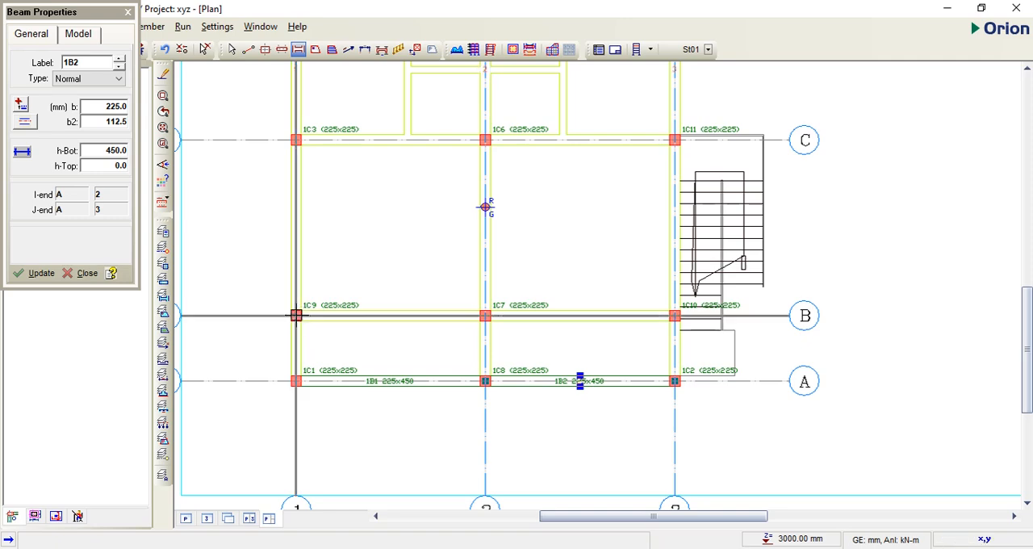
drag(294, 315, 675, 315)
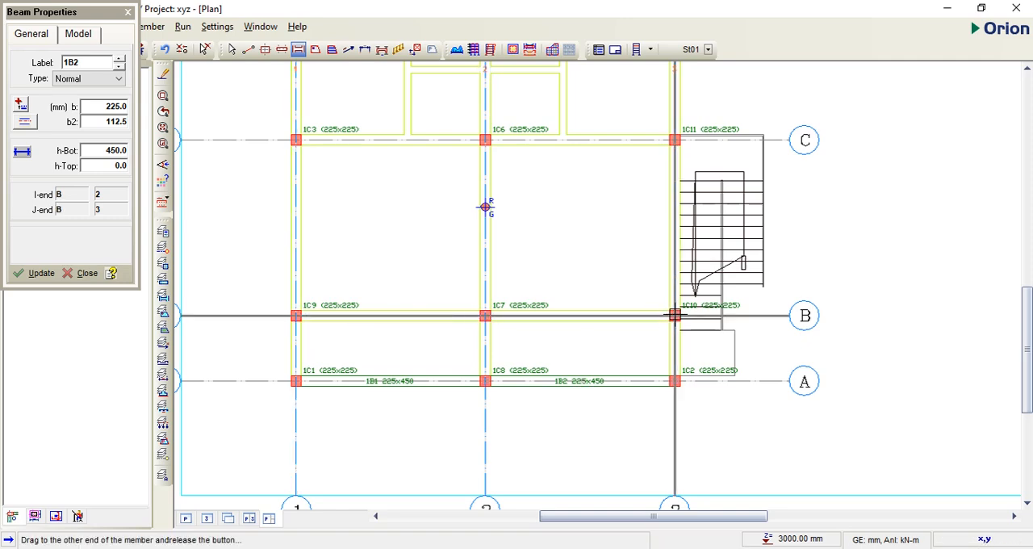
scroll(465, 282, down, 1)
drag(391, 281, 694, 281)
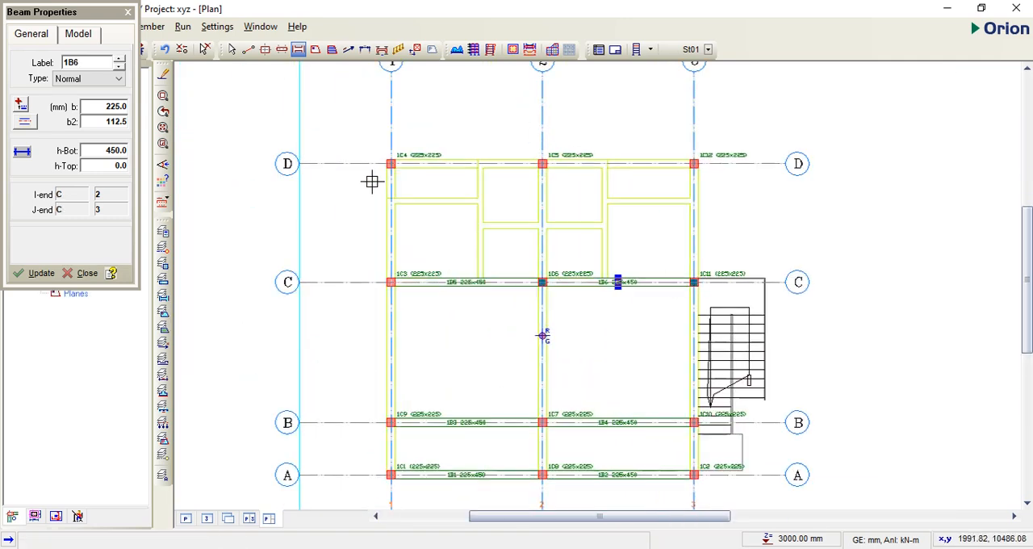
Step: Place the beams along axis D from axis 1 to 3, and along axes 1, 2 and 3 from axis A to D
drag(390, 162, 694, 165)
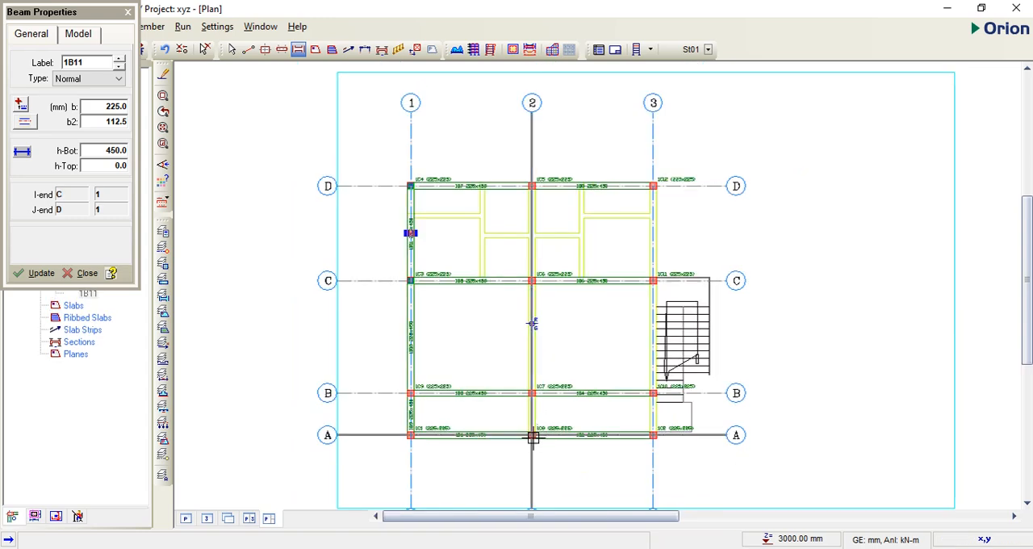
drag(532, 436, 534, 188)
drag(654, 435, 654, 185)
scroll(610, 370, up, 2)
middle_drag(453, 394, 493, 330)
key(Escape)
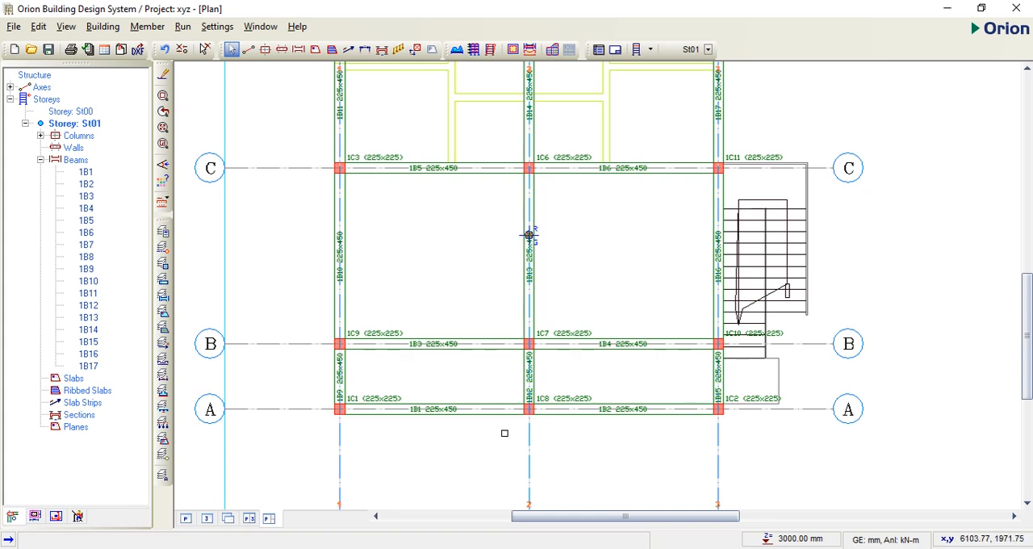
Step: Edit the wall load of the axis A beam between axes 1 and 2, setting the wall unit weight to 3.47 kN/m2
click(467, 415)
right_click(467, 415)
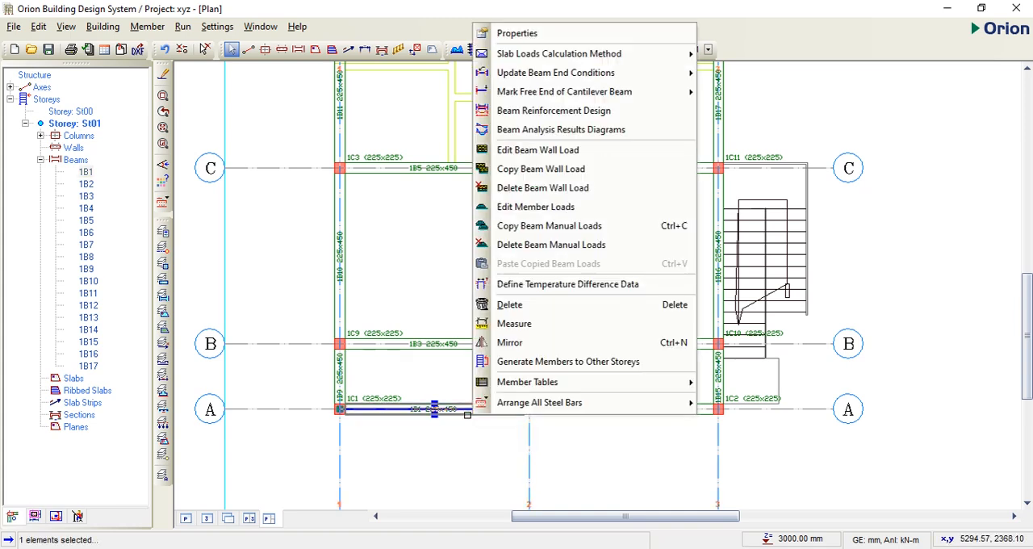
click(536, 153)
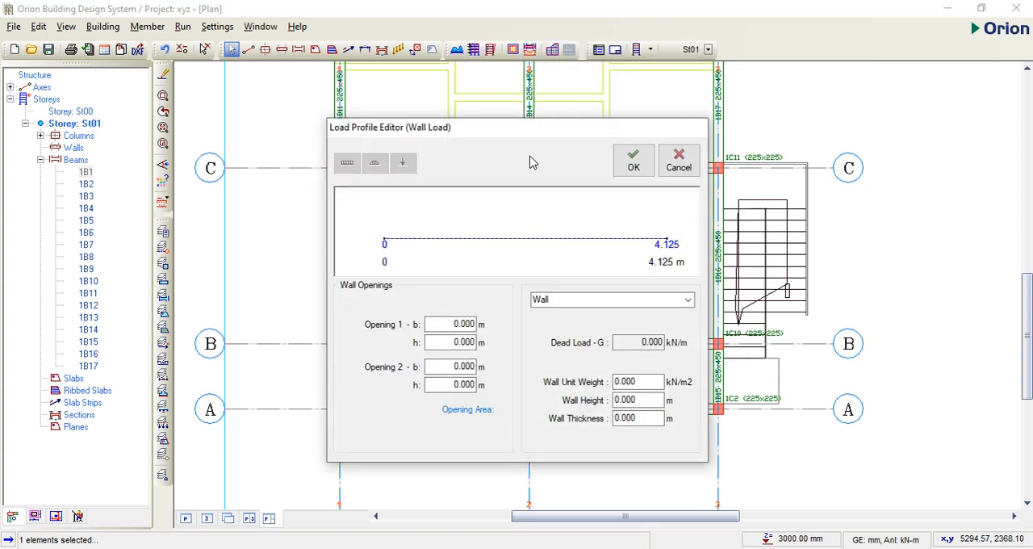
click(614, 300)
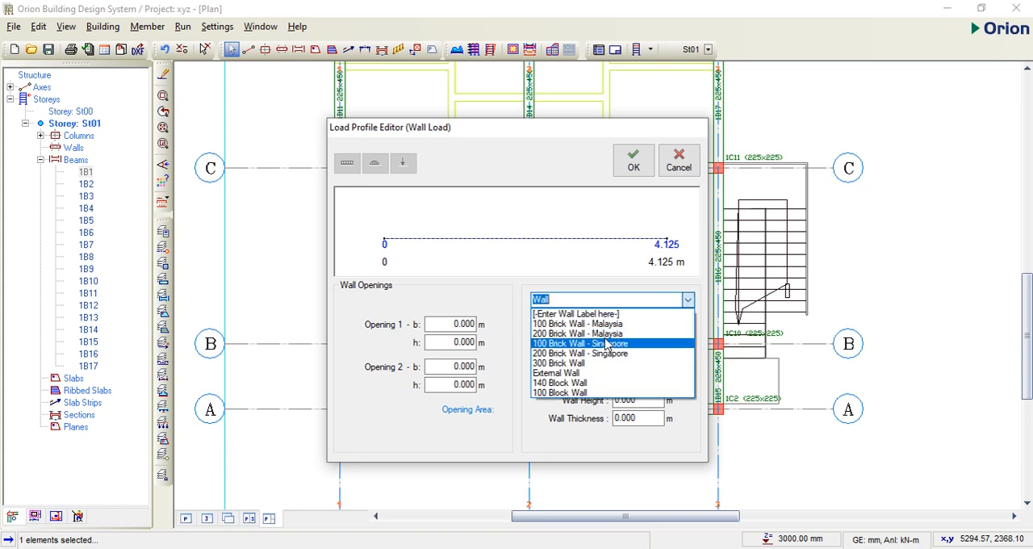
click(689, 300)
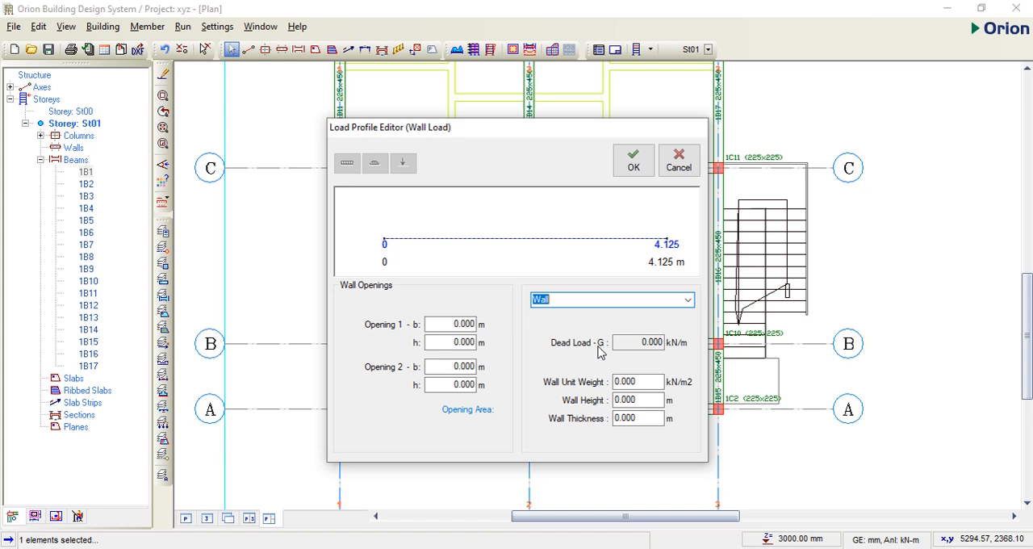
double_click(646, 385)
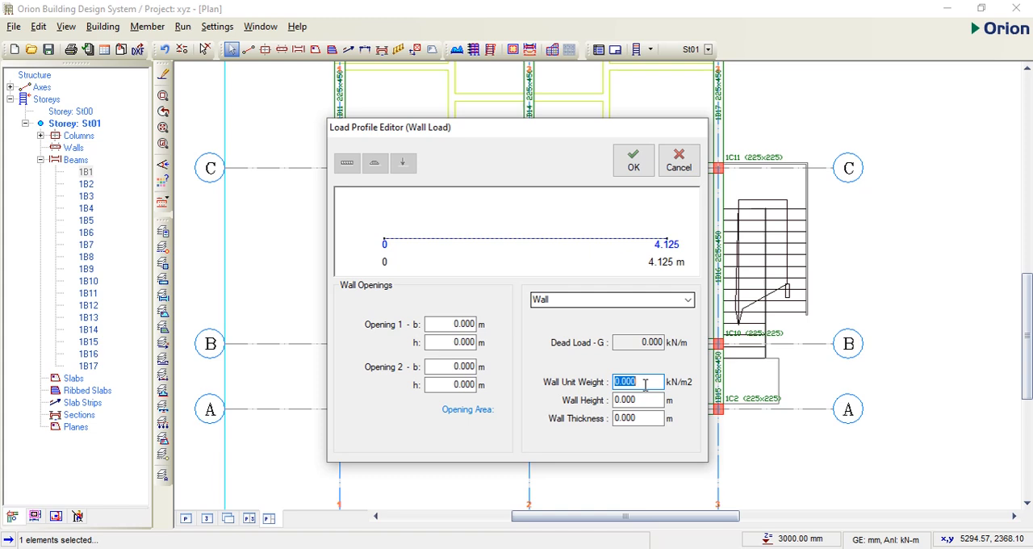
text(3.4)
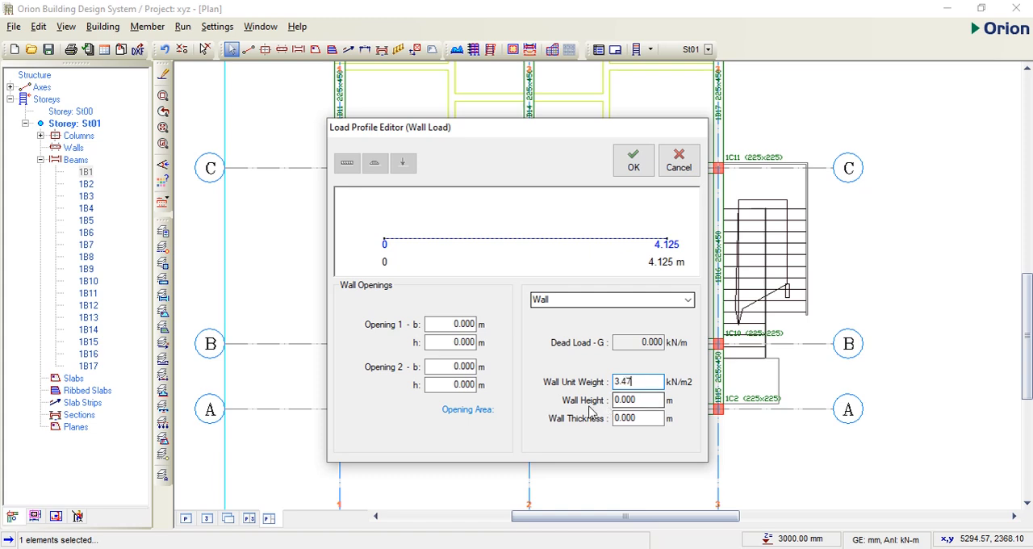
text(7)
Step: Set the wall height to 2.7 m and the wall thickness to 0.225 m, and apply the wall load to the beam
click(640, 399)
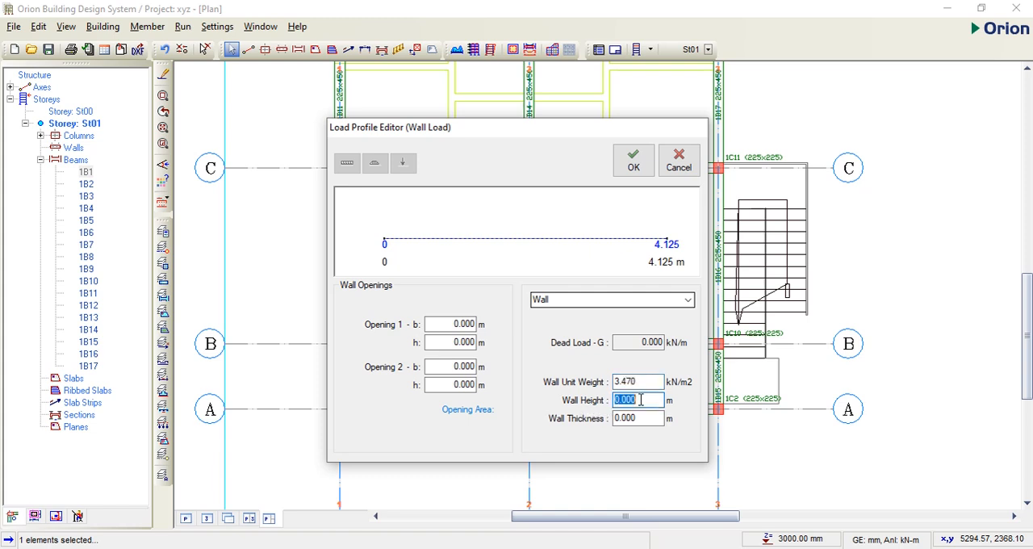
text(2)
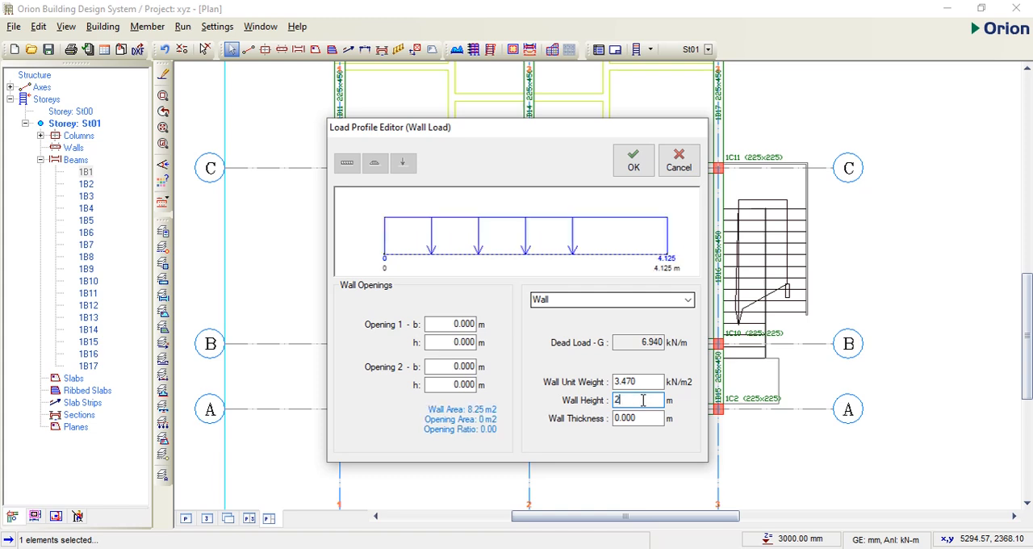
text(.7)
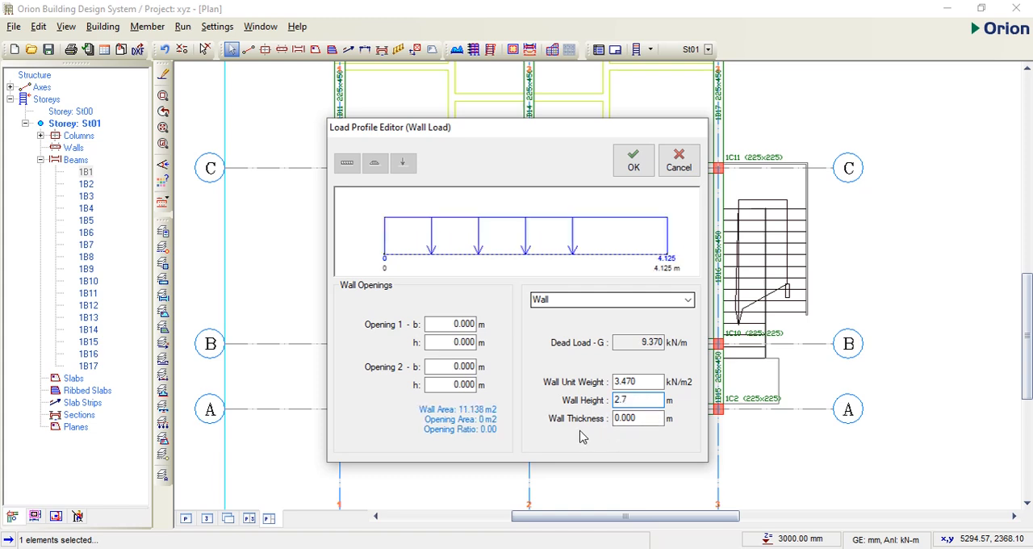
click(642, 418)
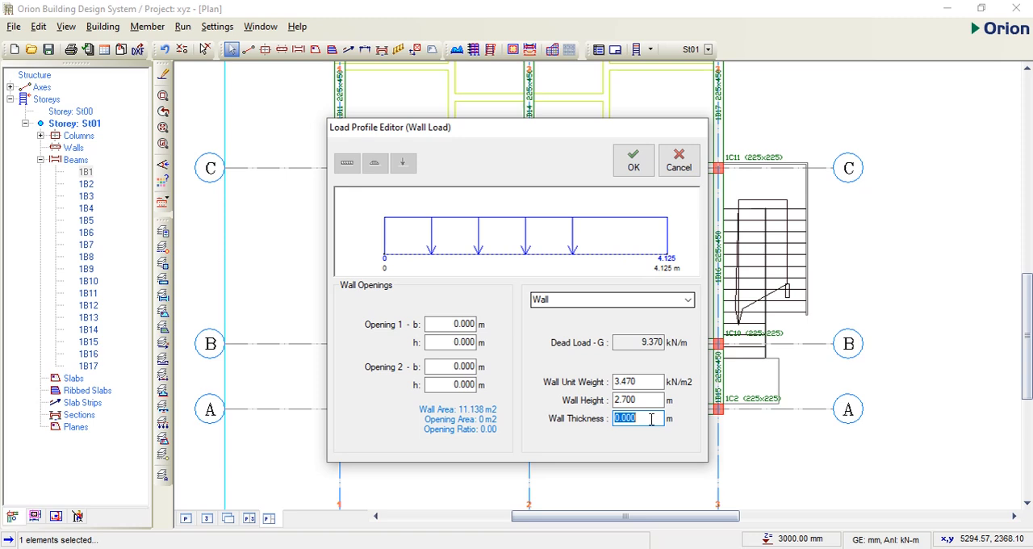
key(BackSpace)
text(.225)
key(Tab)
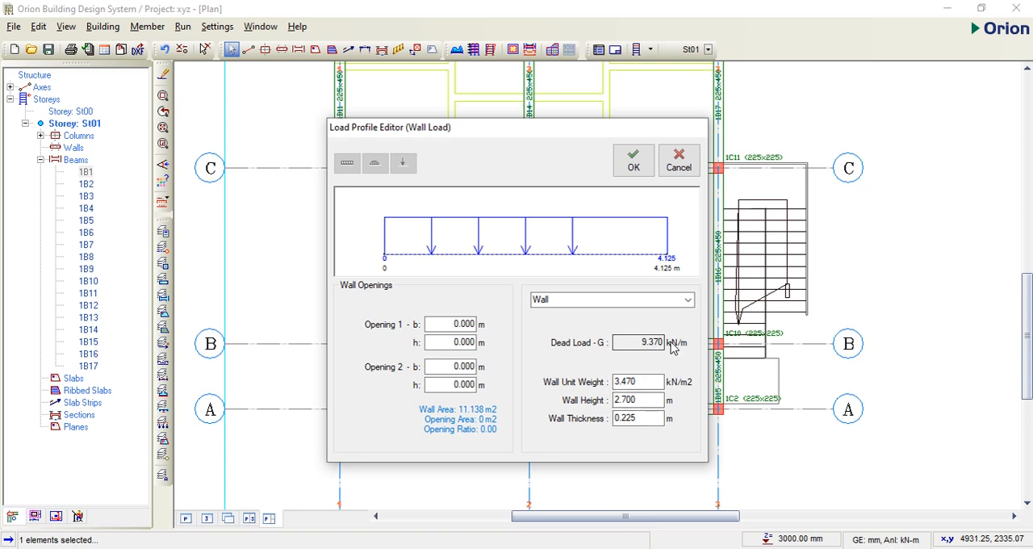
click(635, 166)
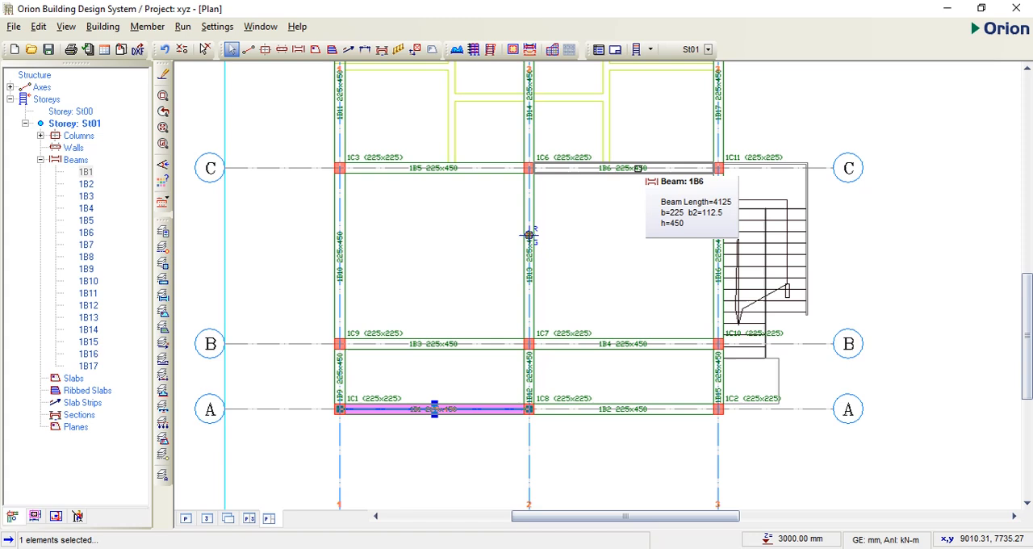
Step: Copy the wall load of beam 1B1 and paste it onto all beams 1B1 to 1B17, replacing any existing wall load
right_click(467, 414)
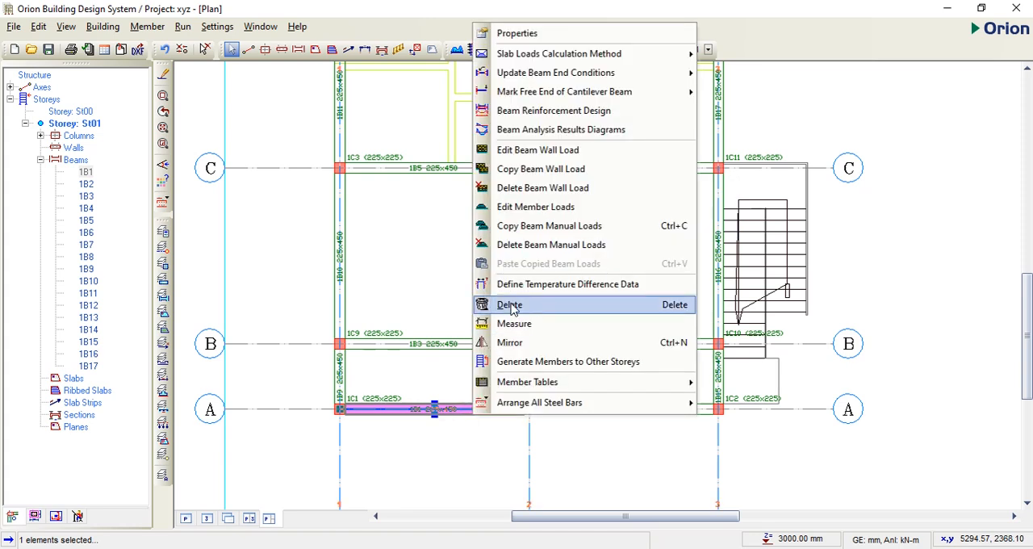
click(554, 171)
scroll(553, 173, down, 3)
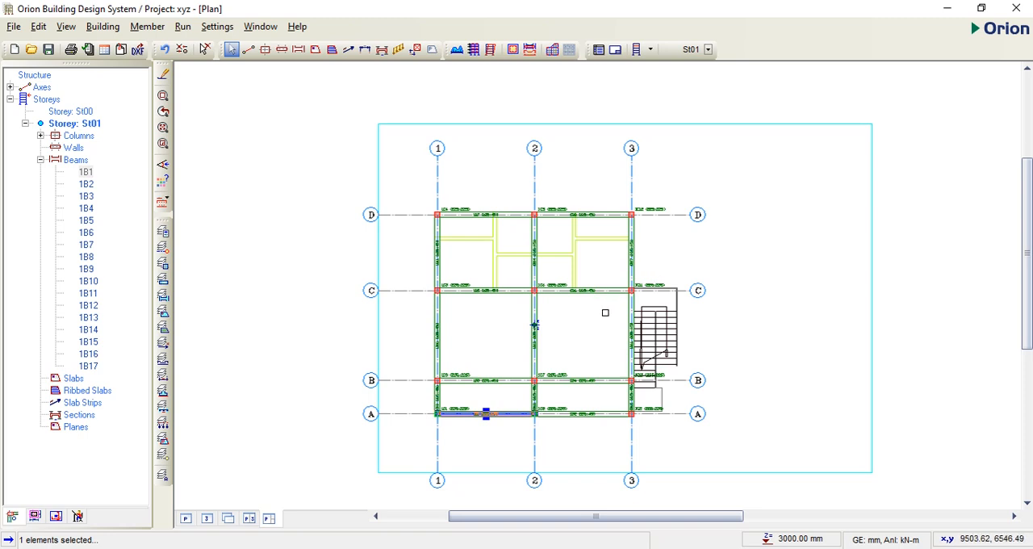
click(86, 172)
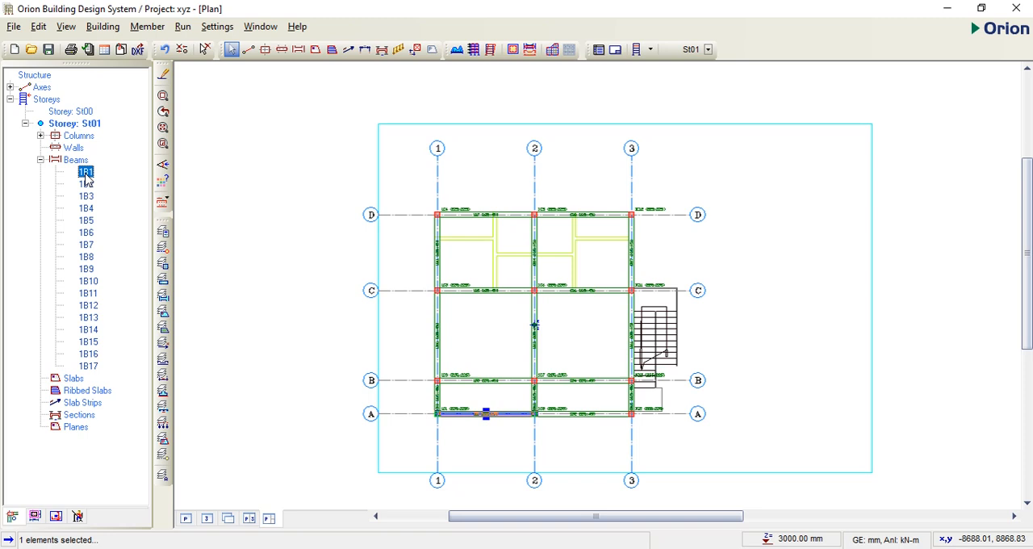
shift+click(88, 366)
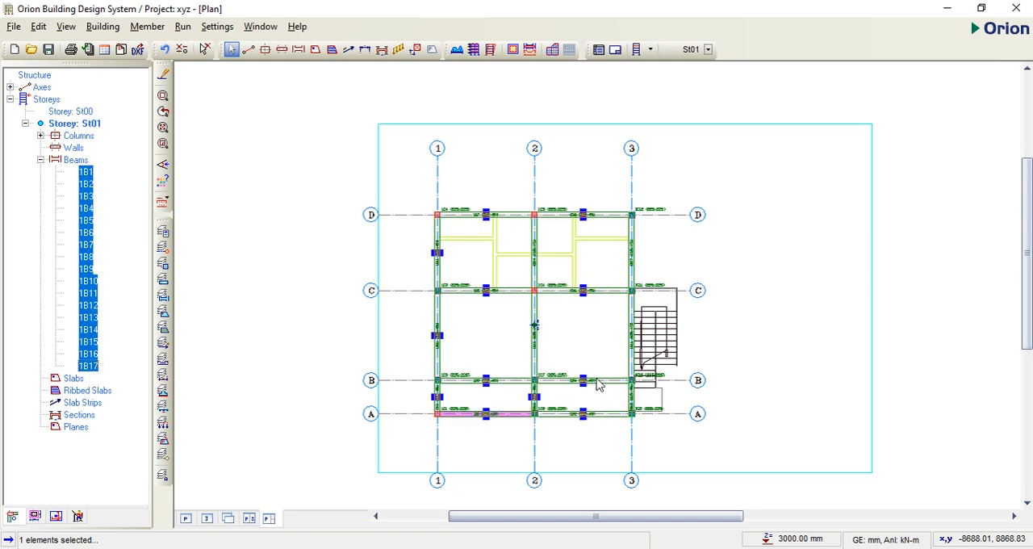
right_click(96, 63)
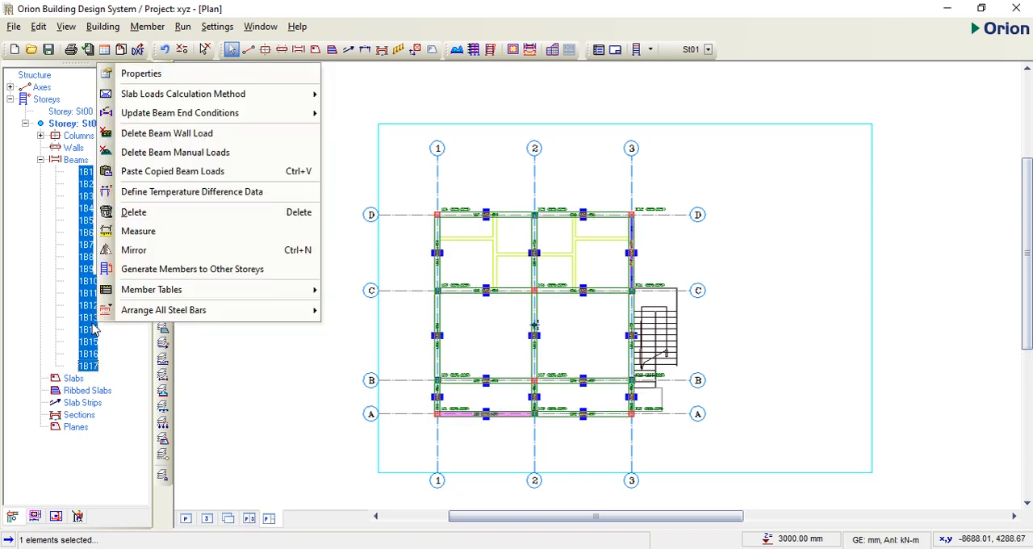
click(173, 171)
click(579, 336)
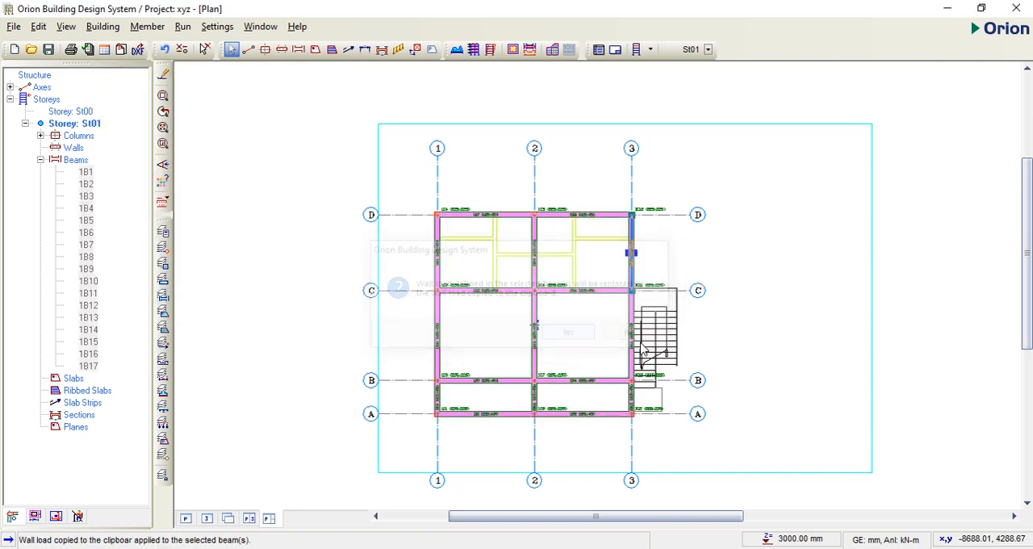
Step: Start a slab of type 1 with a depth h of 150 mm and a concrete cover of 25 mm
scroll(512, 362, up, 1)
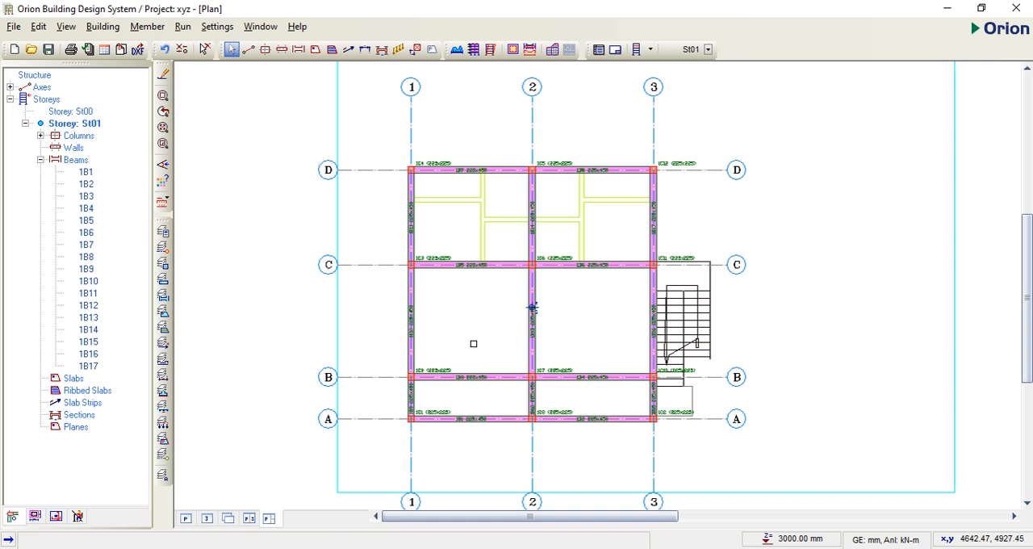
click(315, 52)
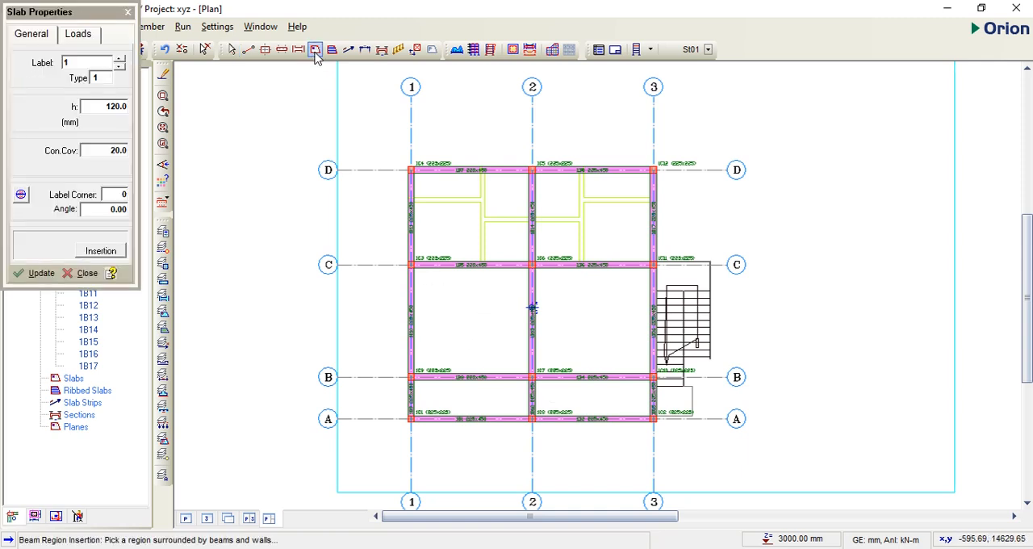
click(122, 108)
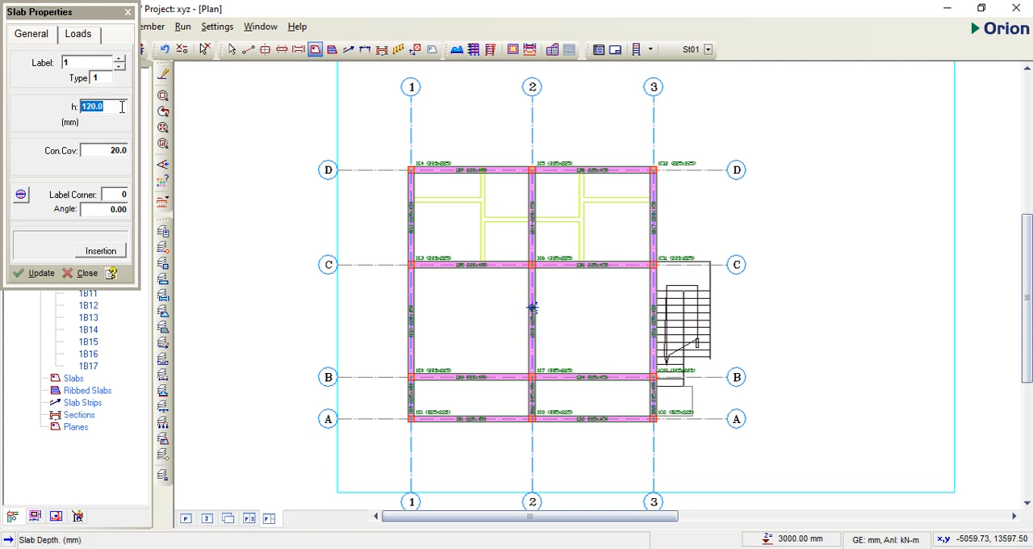
text(150)
click(125, 153)
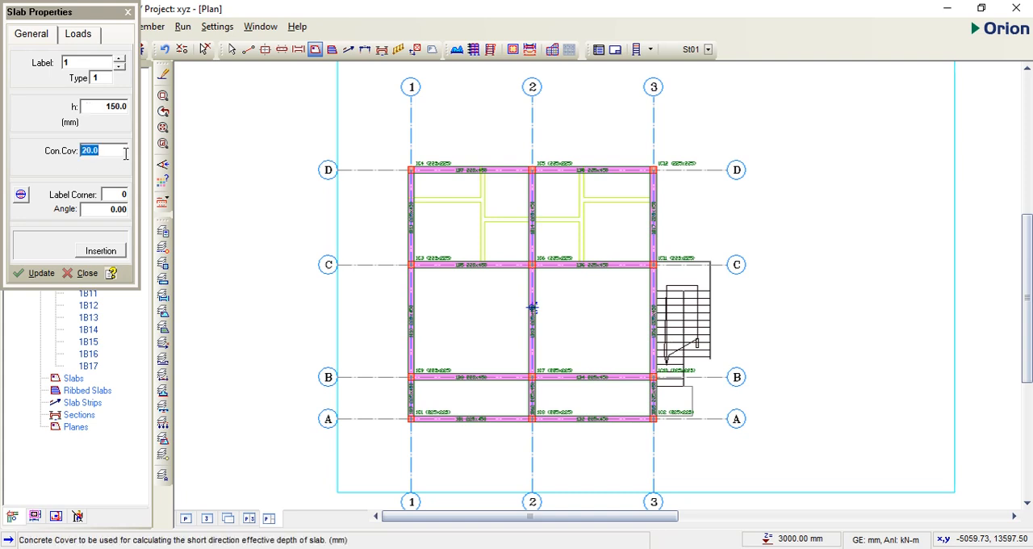
text(25)
click(103, 77)
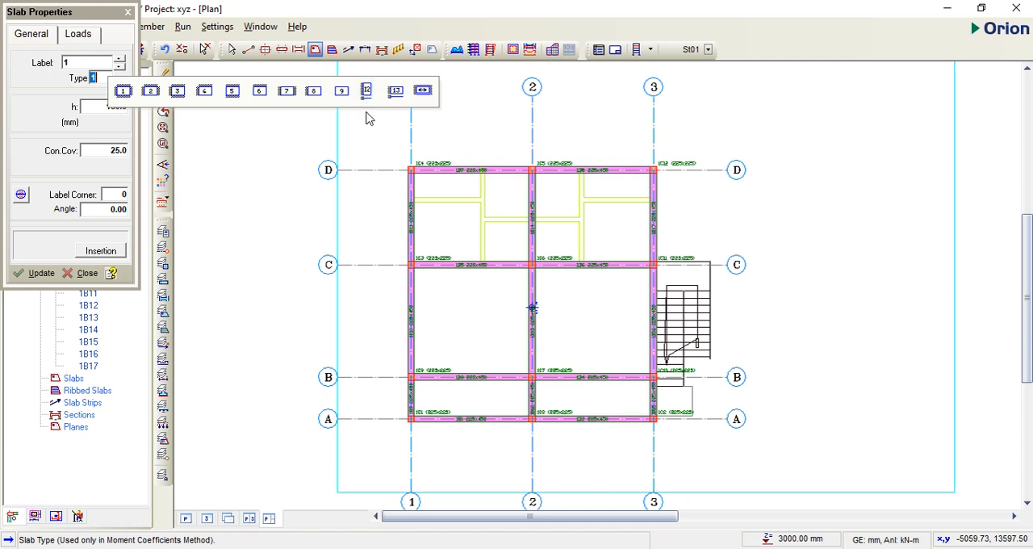
click(122, 92)
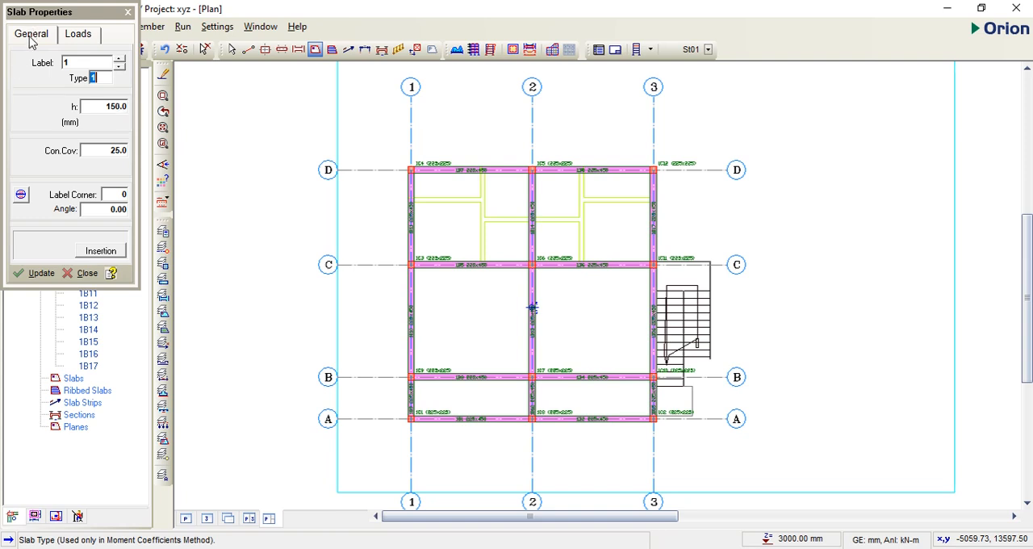
Step: Set the slab dead load to 2.2 and the imposed load to 1.5 for general domestic use, and exclude the slab from the floor diaphragm
click(89, 38)
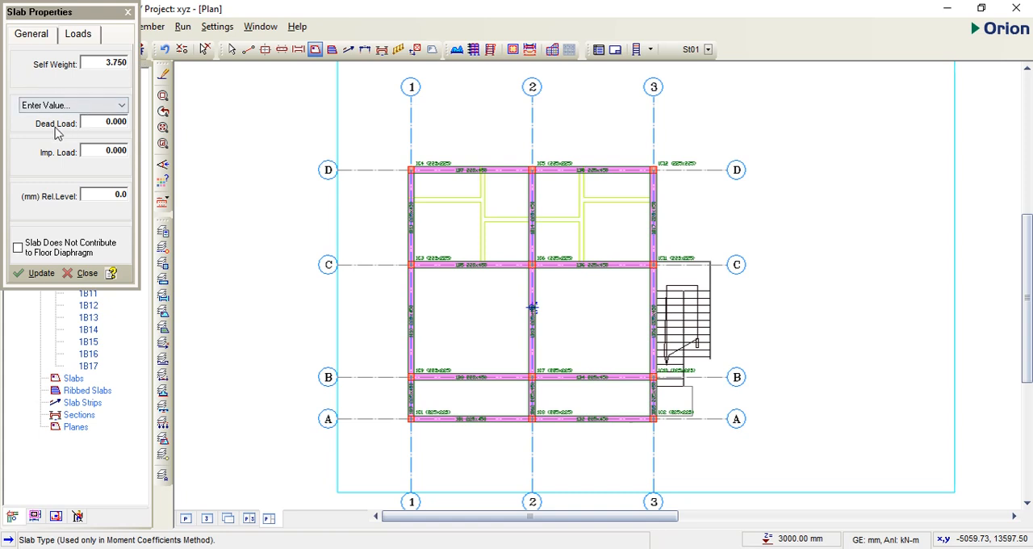
click(120, 122)
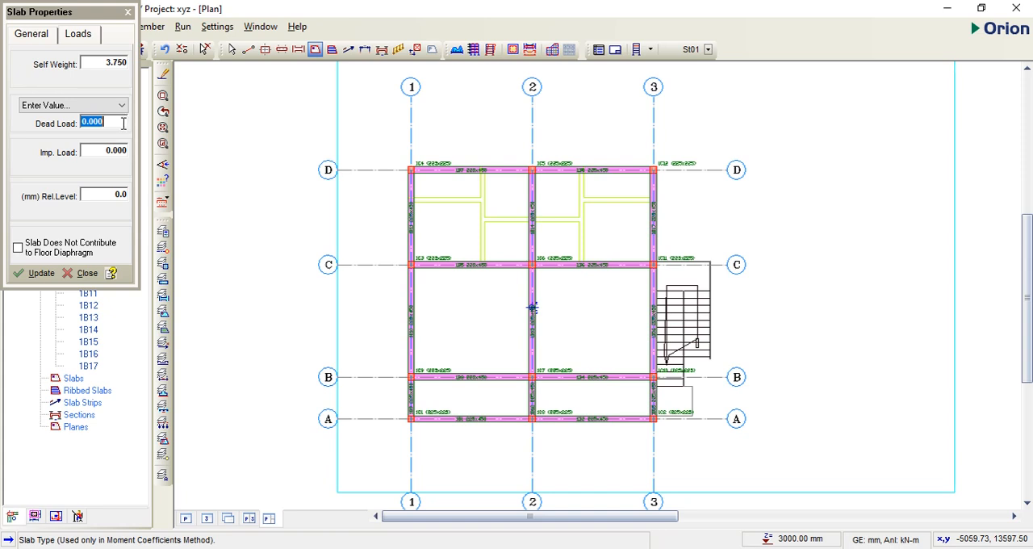
text(2.2)
click(100, 151)
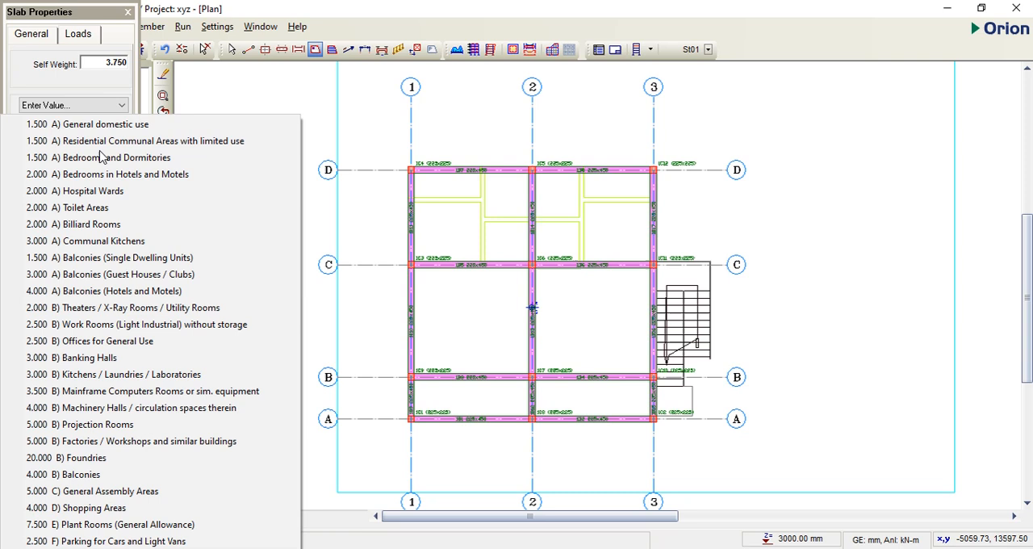
click(68, 127)
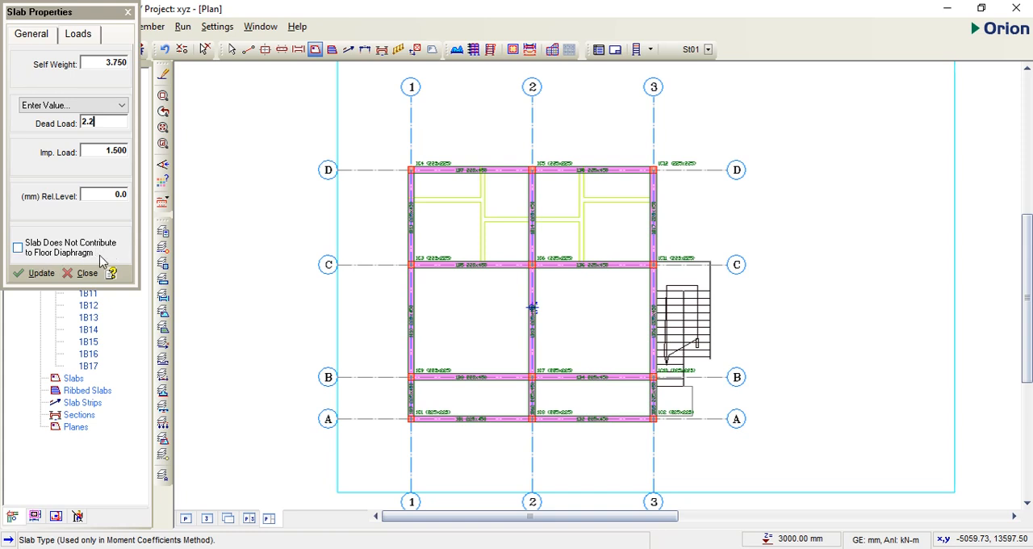
click(20, 251)
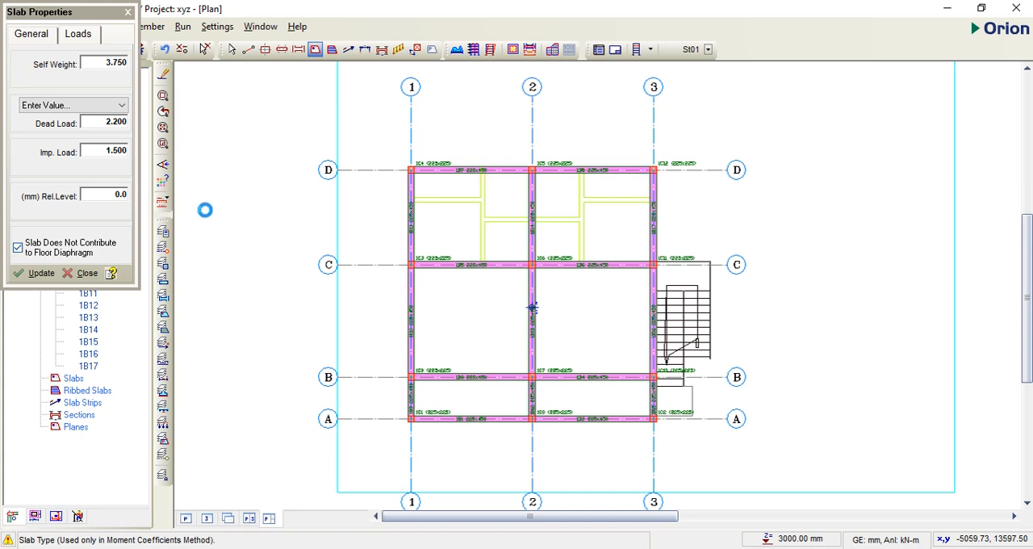
Step: Place slabs in all six bays between axes A and D and axes 1 and 3, and finish slab insertion
click(475, 401)
click(595, 396)
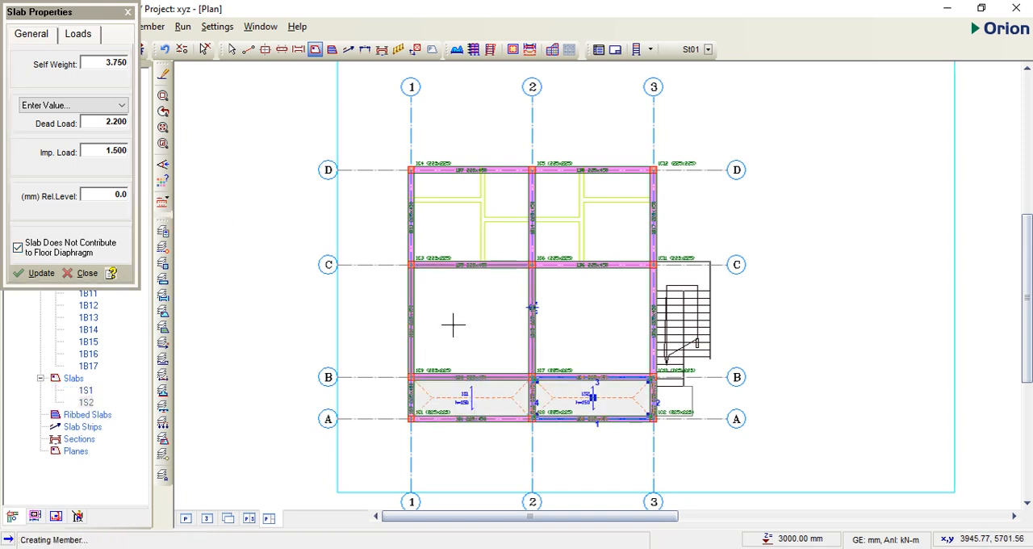
click(453, 325)
click(595, 328)
click(473, 217)
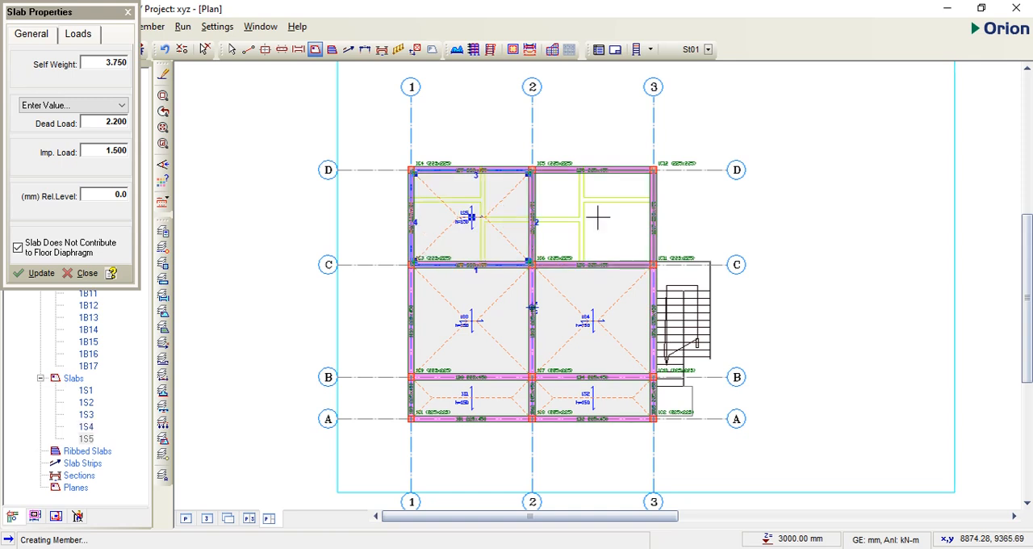
click(598, 216)
click(225, 339)
click(128, 12)
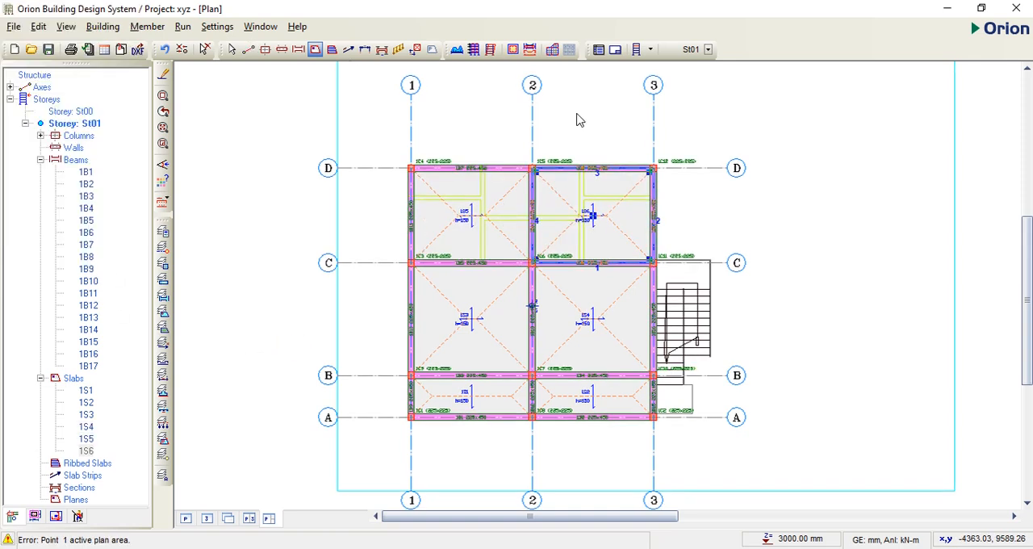
key(Escape)
scroll(532, 304, down, 1)
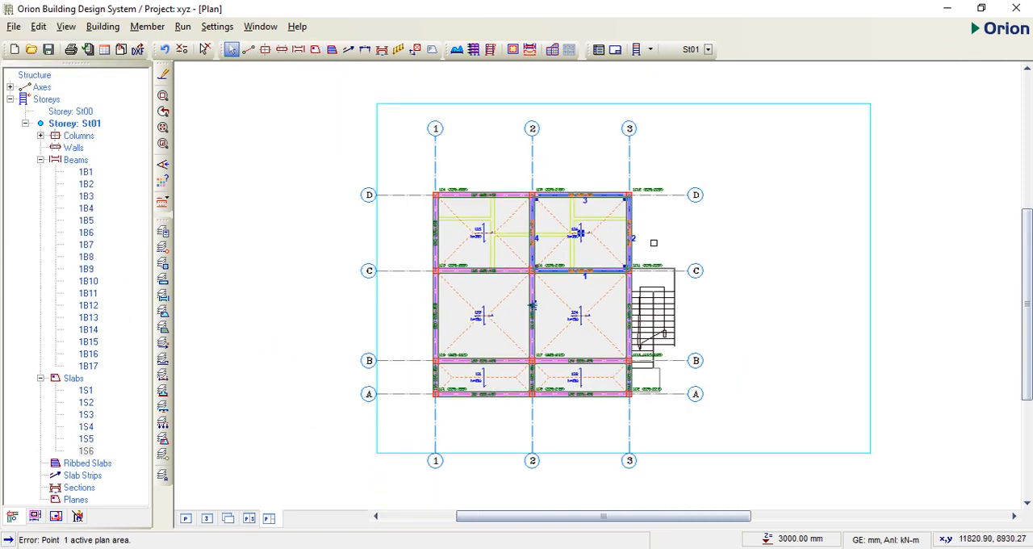
Step: Insert a new storey on top of the building by setting the total number of storeys to 2
click(46, 101)
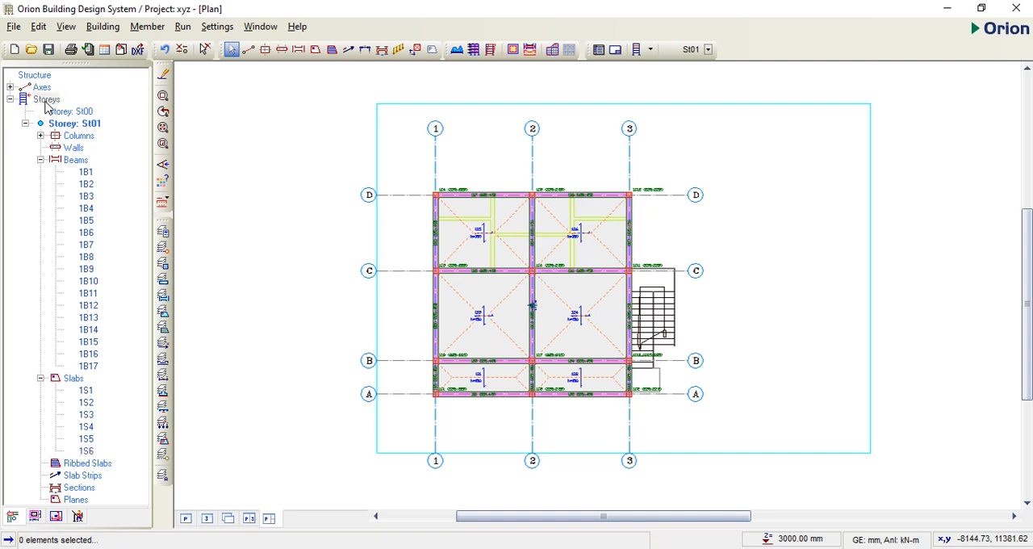
click(46, 100)
right_click(46, 106)
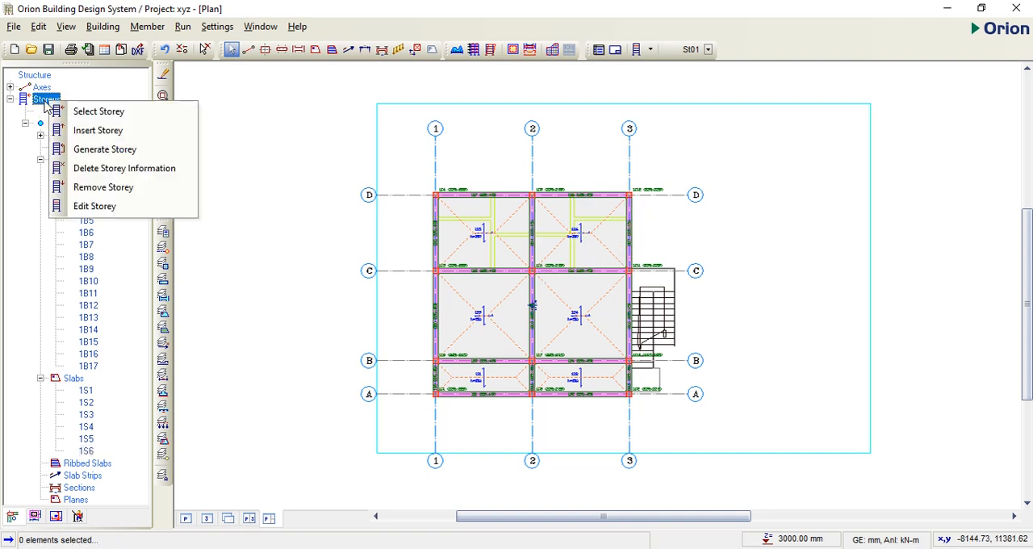
click(99, 131)
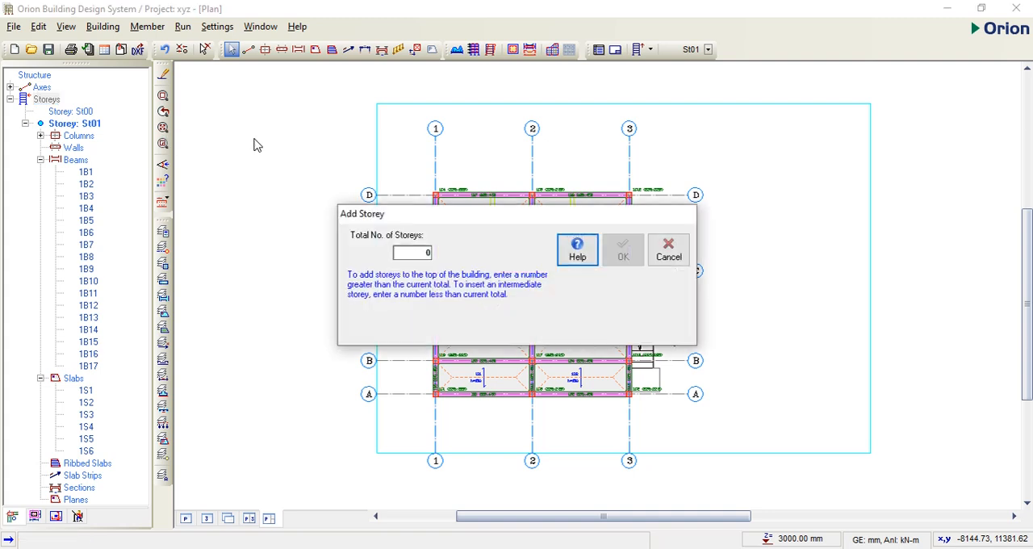
click(427, 254)
text(2)
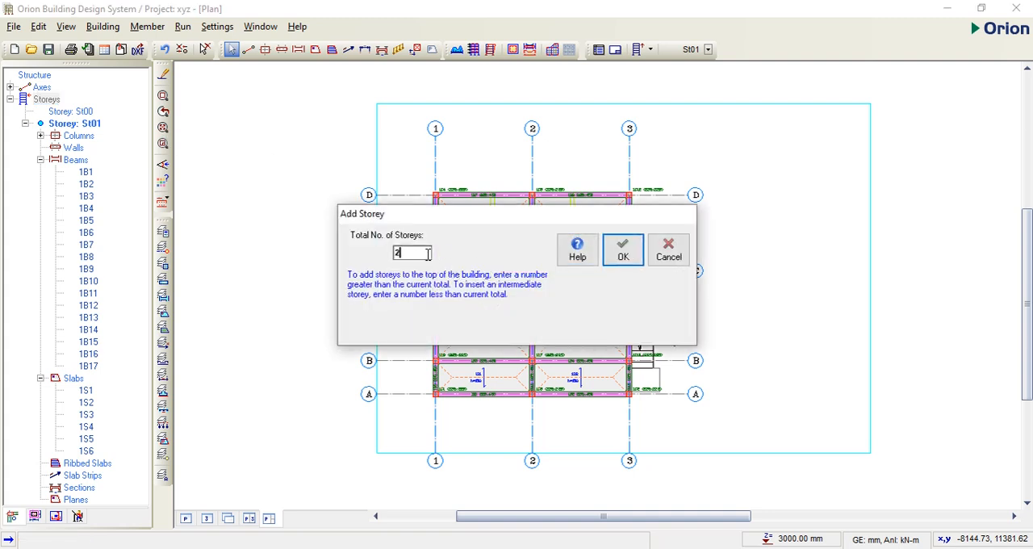
click(623, 257)
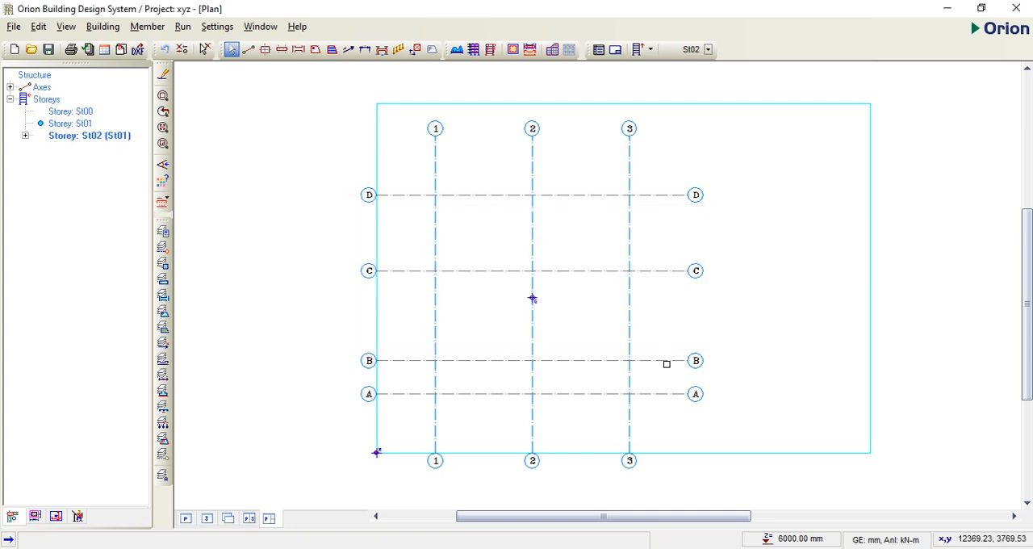
Step: Check storey St01, return to St02, and start generating a storey with St01 as source and St02 as target
double_click(64, 124)
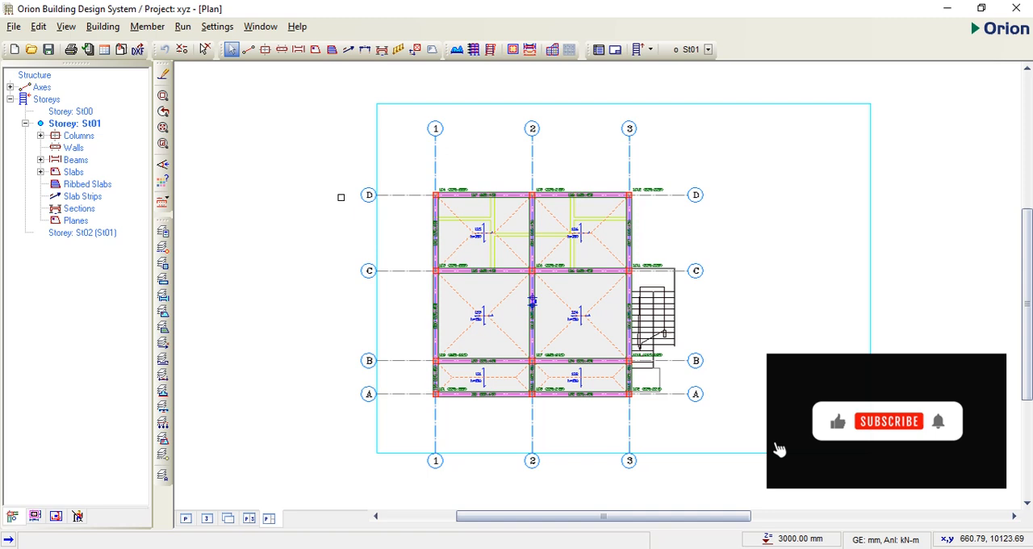
double_click(74, 233)
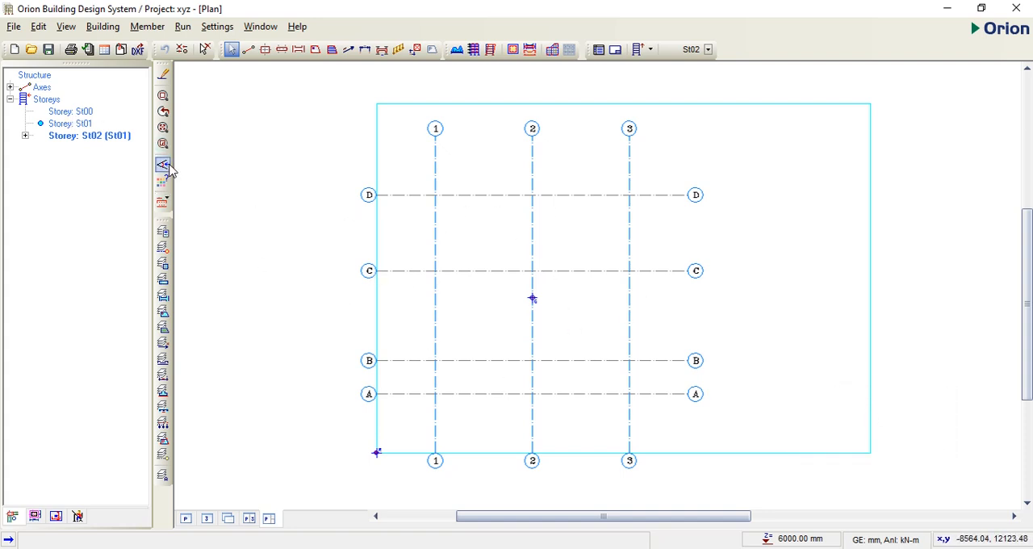
click(46, 100)
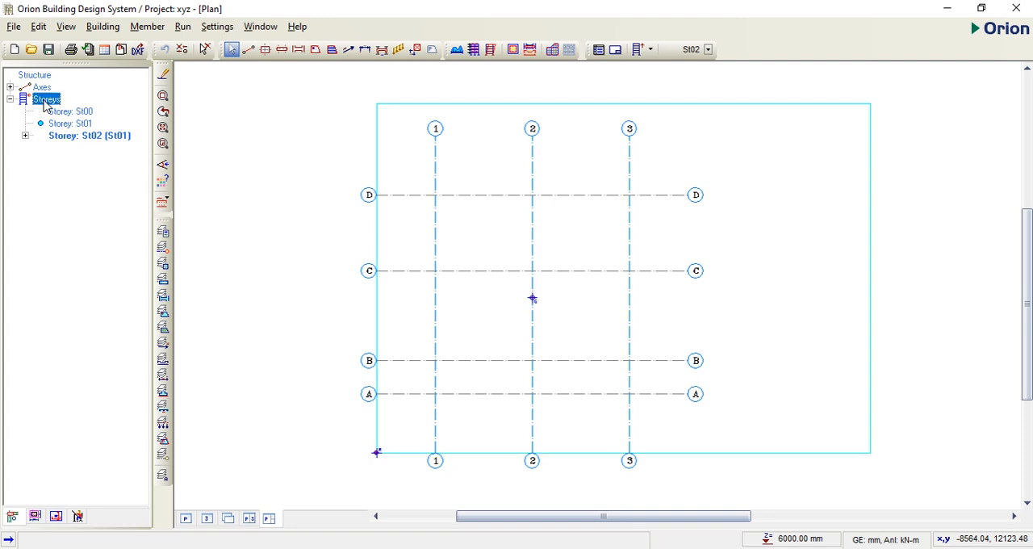
right_click(45, 106)
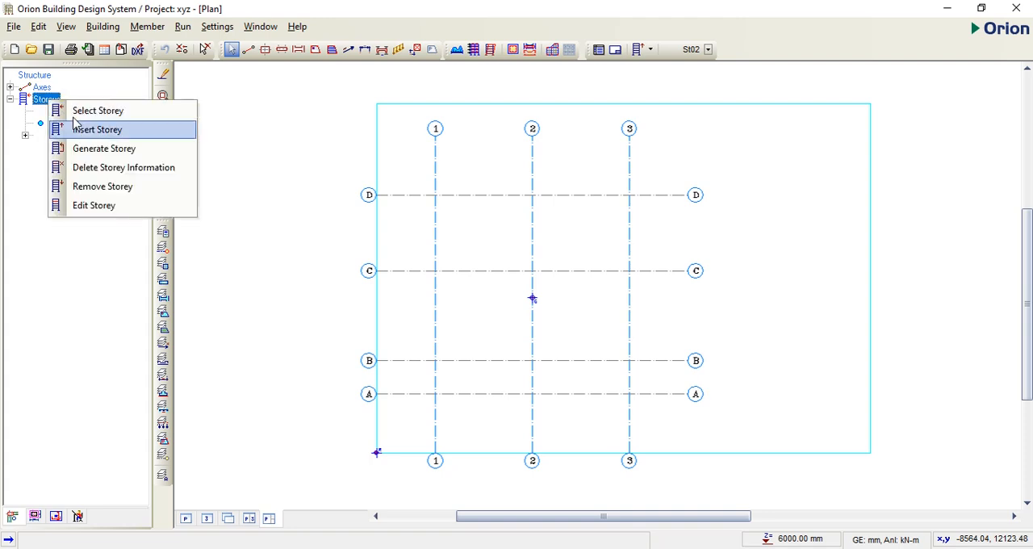
click(103, 150)
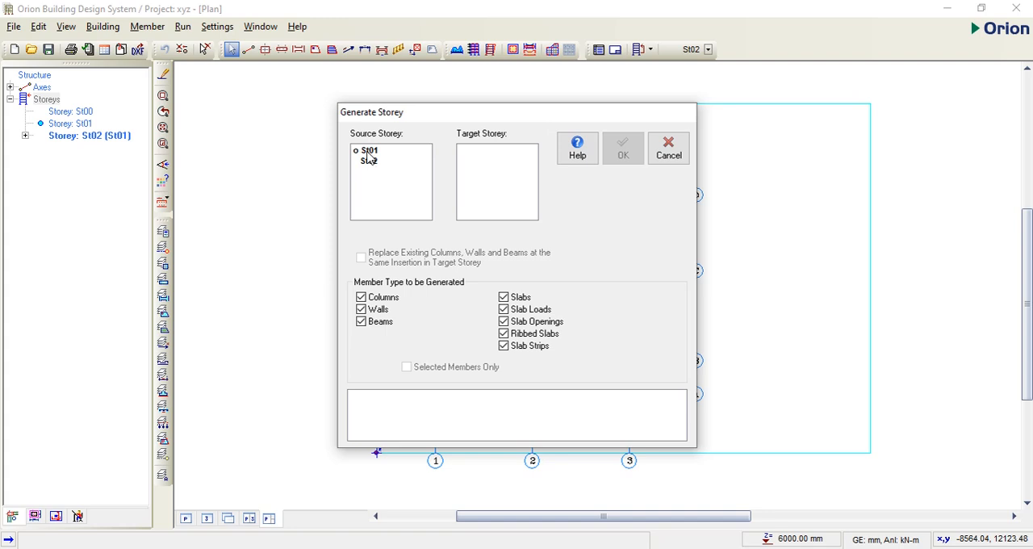
click(367, 152)
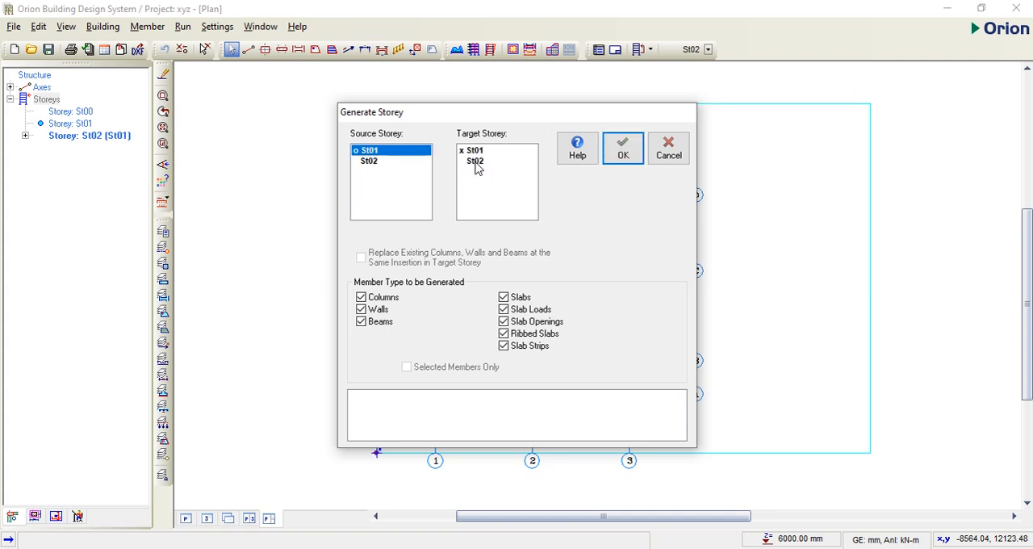
click(476, 161)
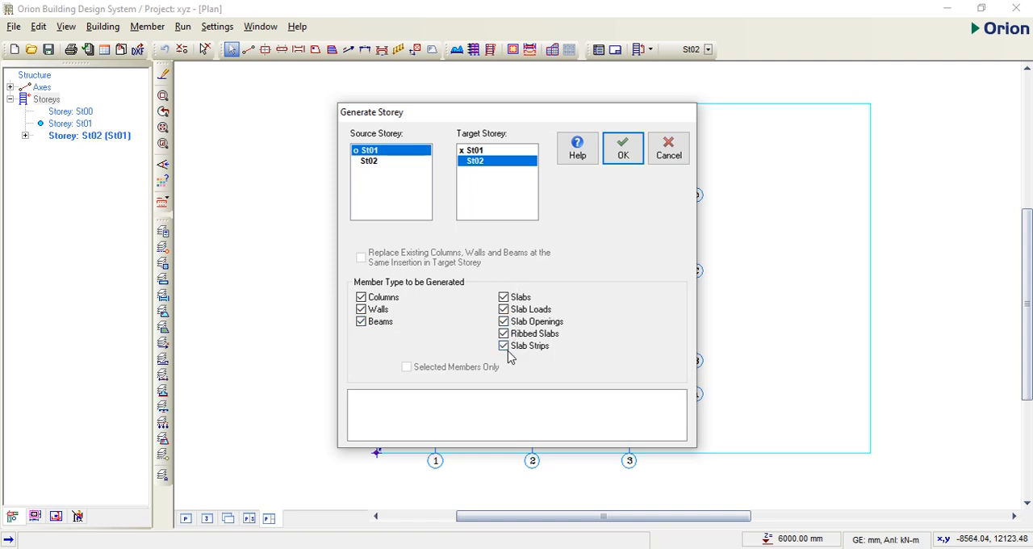
Step: Exclude slabs, slab loads, slab openings, ribbed slabs and slab strips, and generate only columns, walls and beams on St02
click(504, 297)
click(504, 309)
click(504, 321)
click(504, 334)
click(504, 345)
click(623, 149)
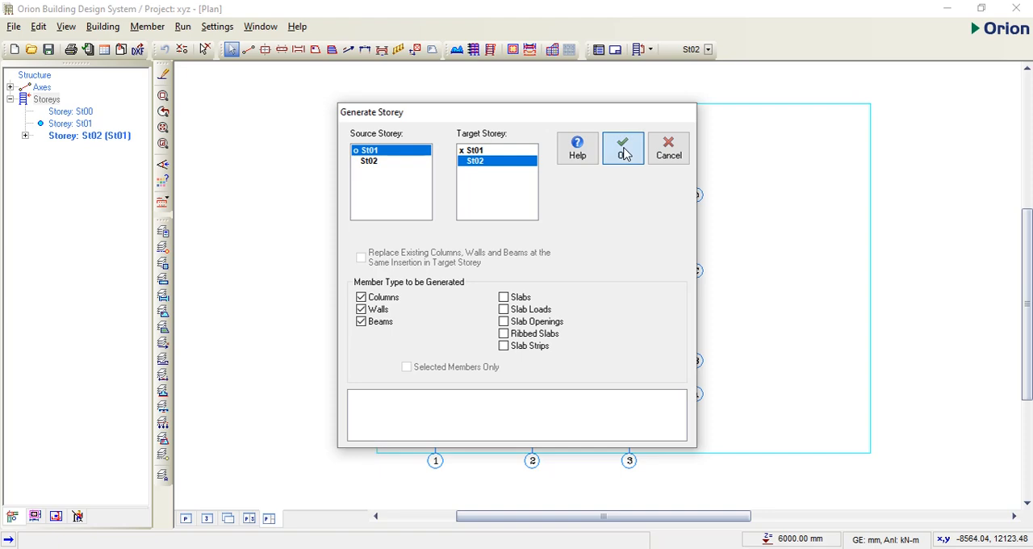
click(666, 151)
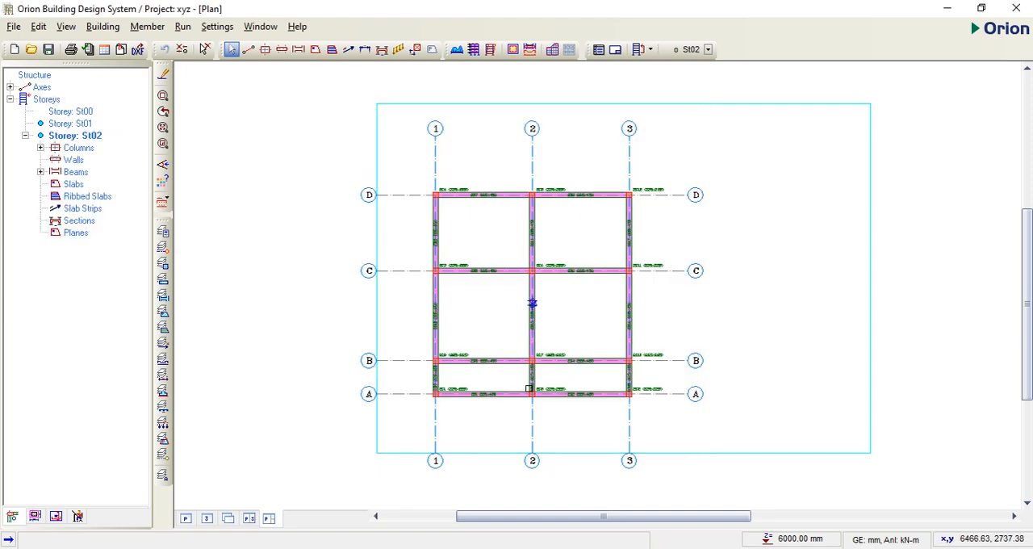
Step: Examine the generated columns and beams on St02 and compare their labels and layout with storey St01
scroll(490, 366, up, 1)
scroll(479, 364, up, 2)
scroll(445, 356, down, 2)
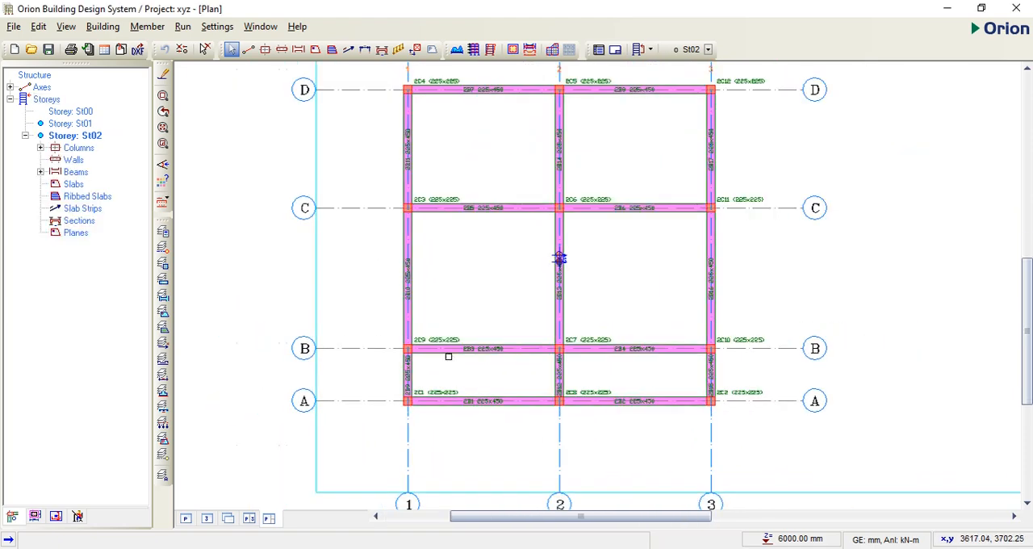
scroll(433, 341, up, 3)
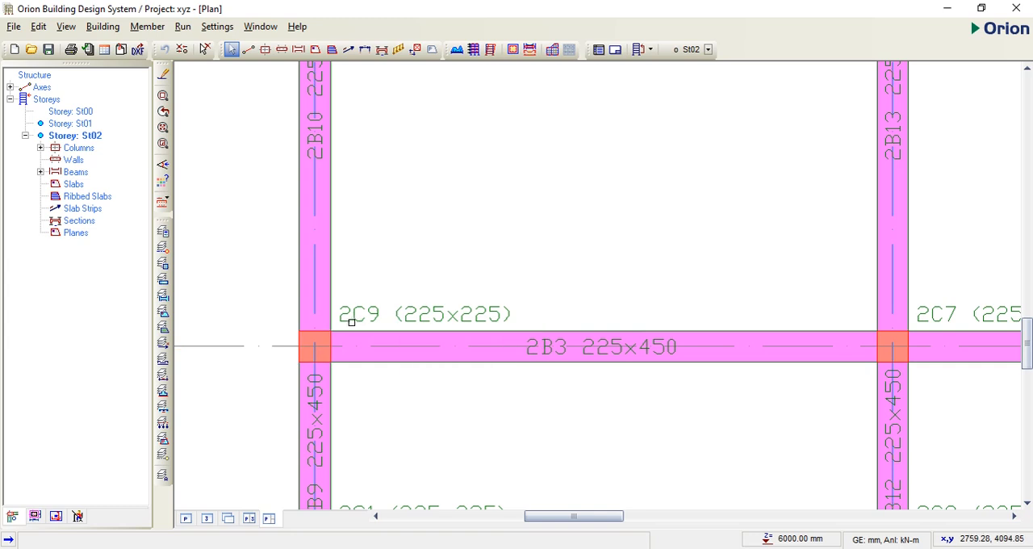
mouse_move(351, 319)
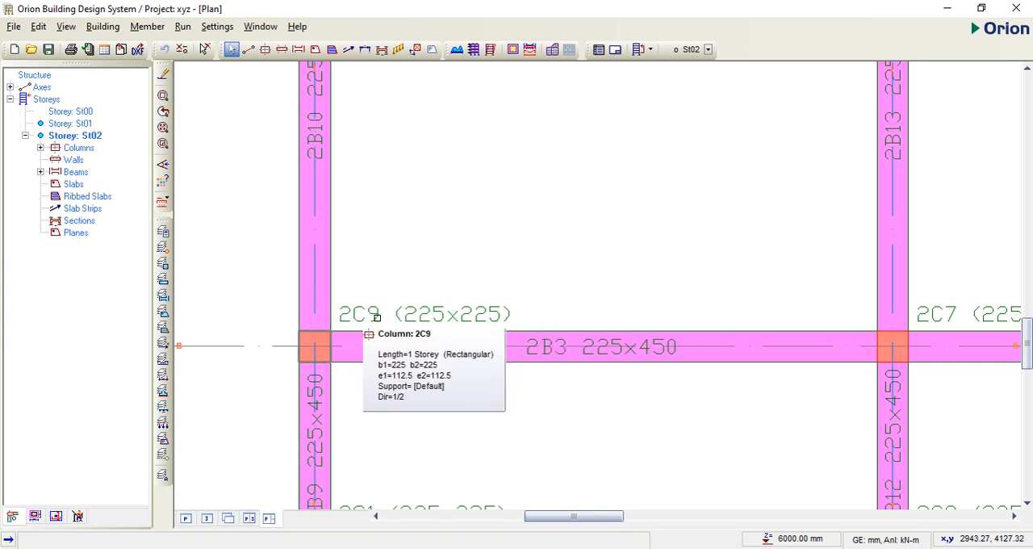
scroll(477, 350, down, 2)
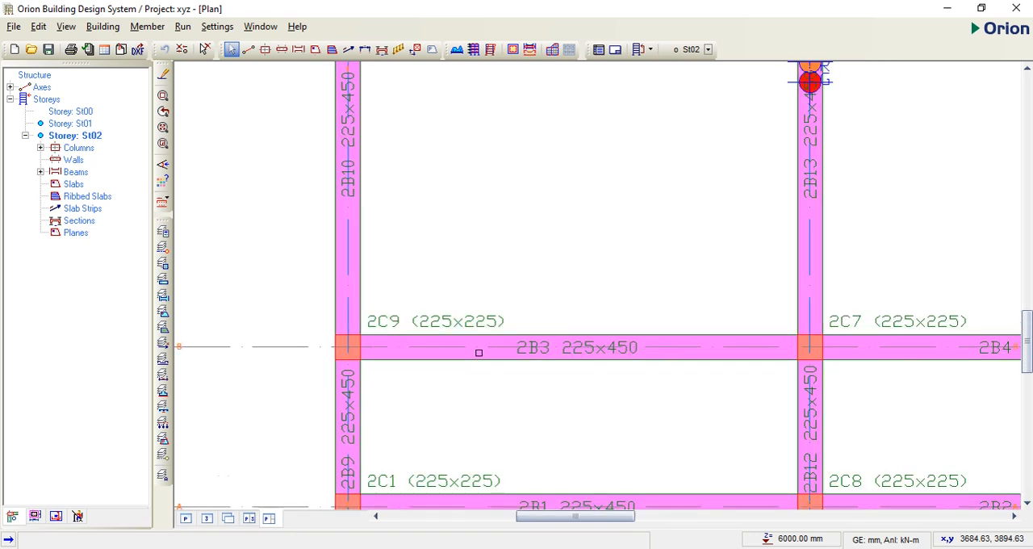
click(70, 122)
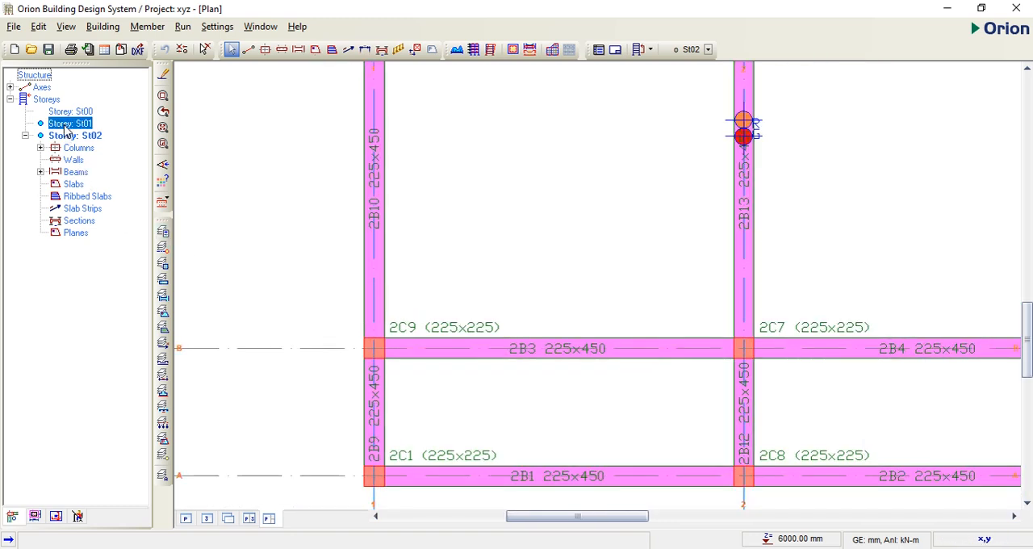
mouse_move(409, 337)
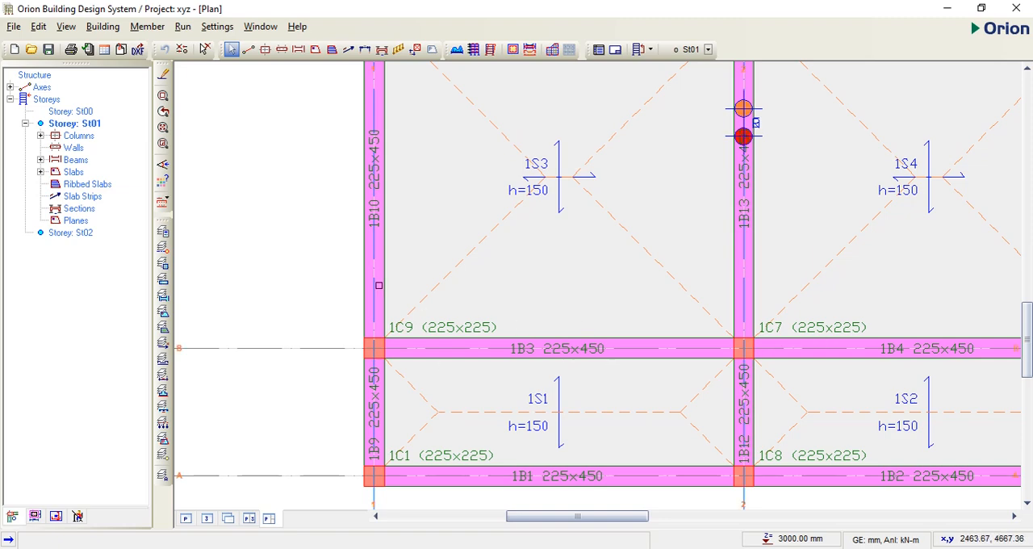
click(70, 232)
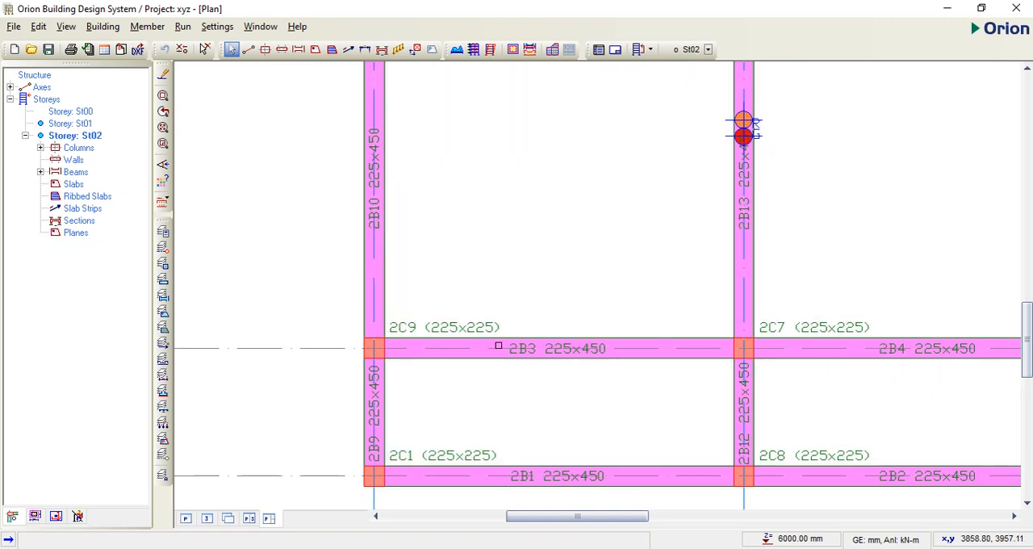
scroll(503, 325, down, 5)
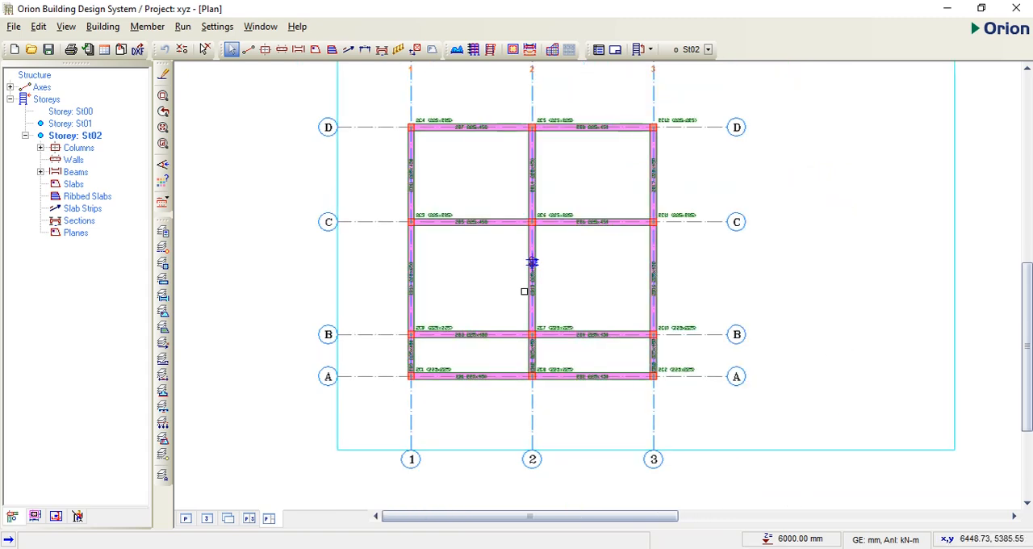
scroll(523, 292, up, 1)
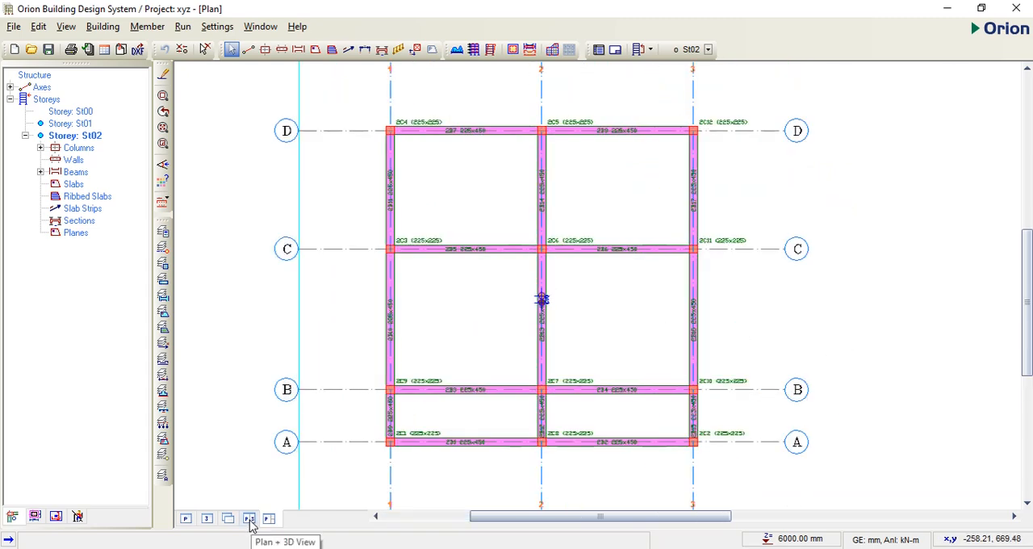
Step: Show the plan together with the 3D view and delete the wall loads from all St02 beams 2B1 to 2B17
click(249, 520)
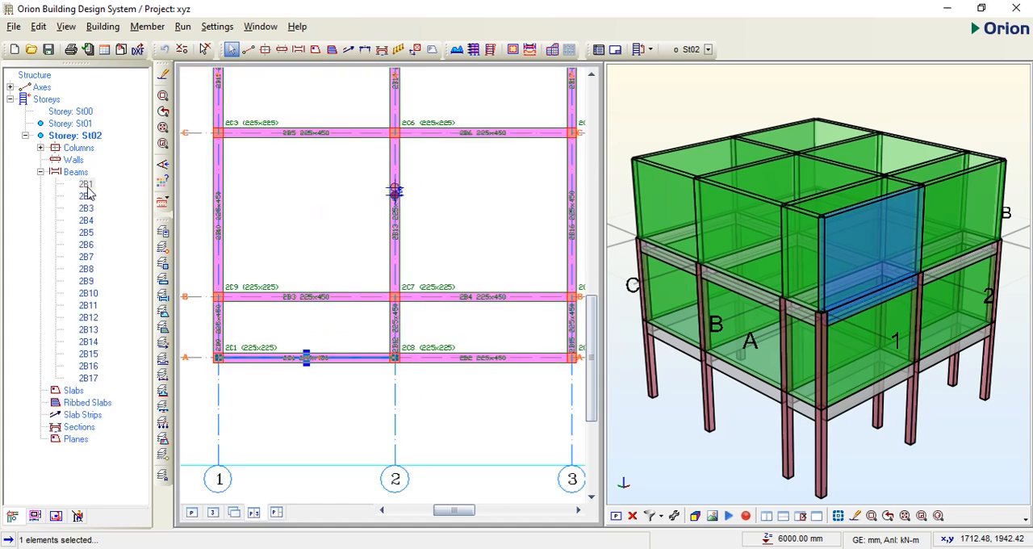
click(87, 185)
shift+click(88, 378)
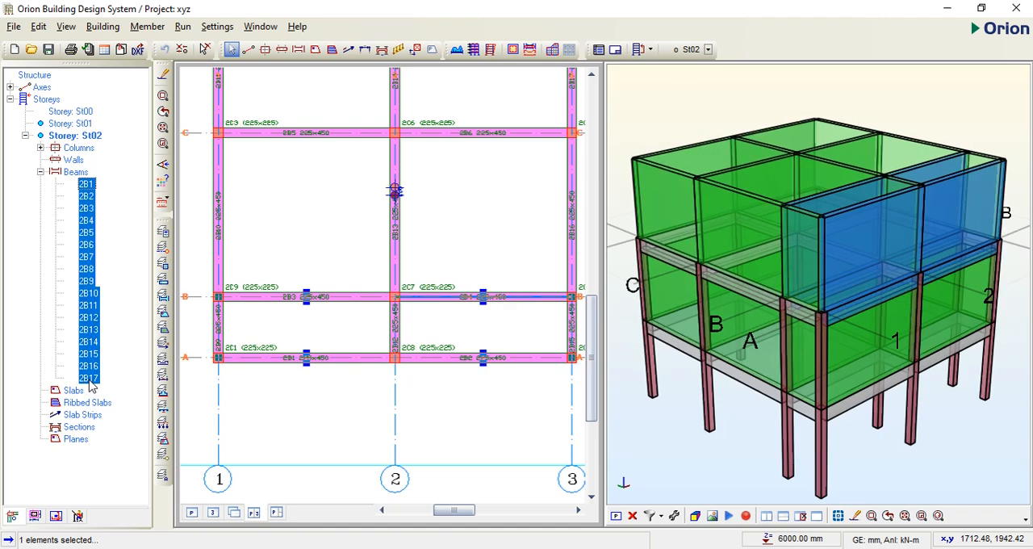
right_click(93, 329)
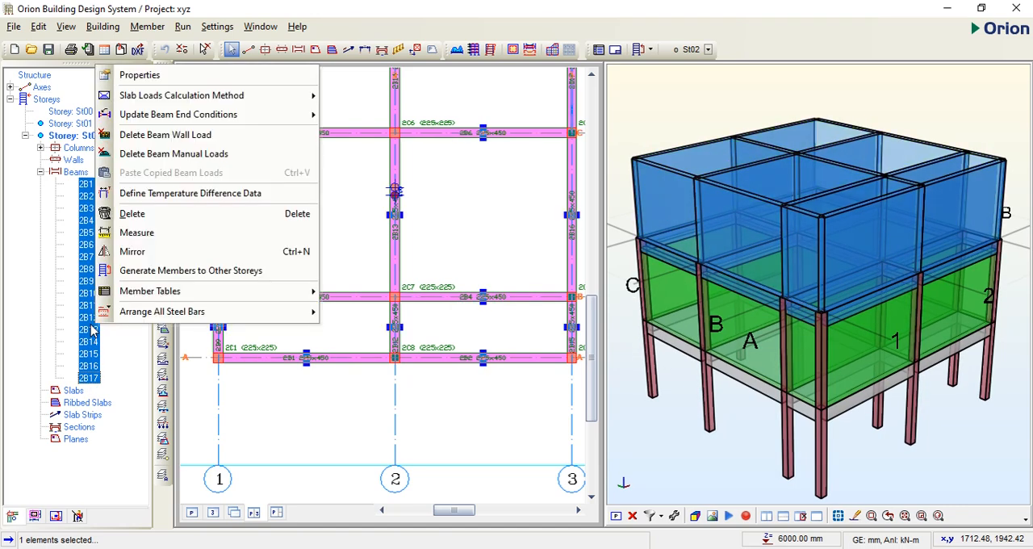
click(148, 135)
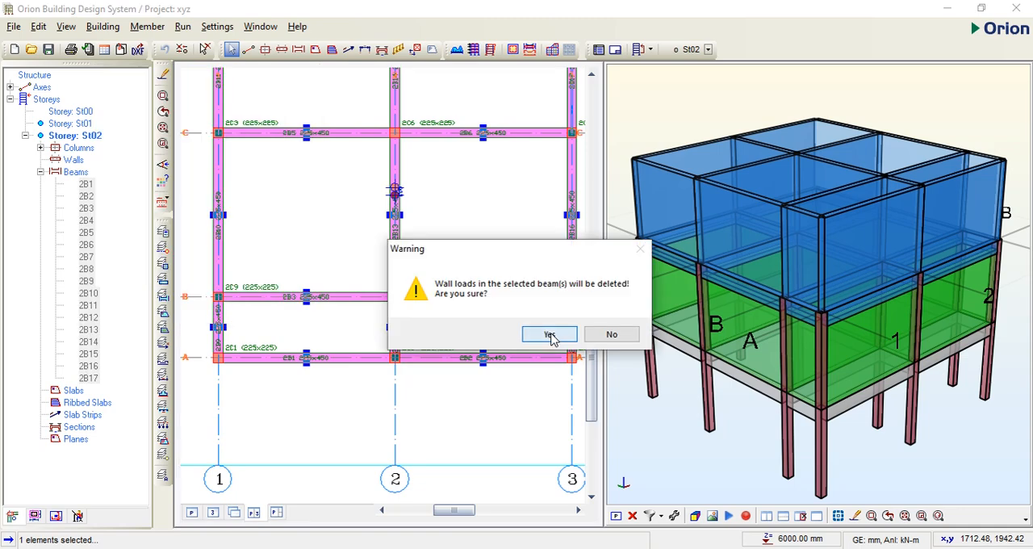
click(538, 334)
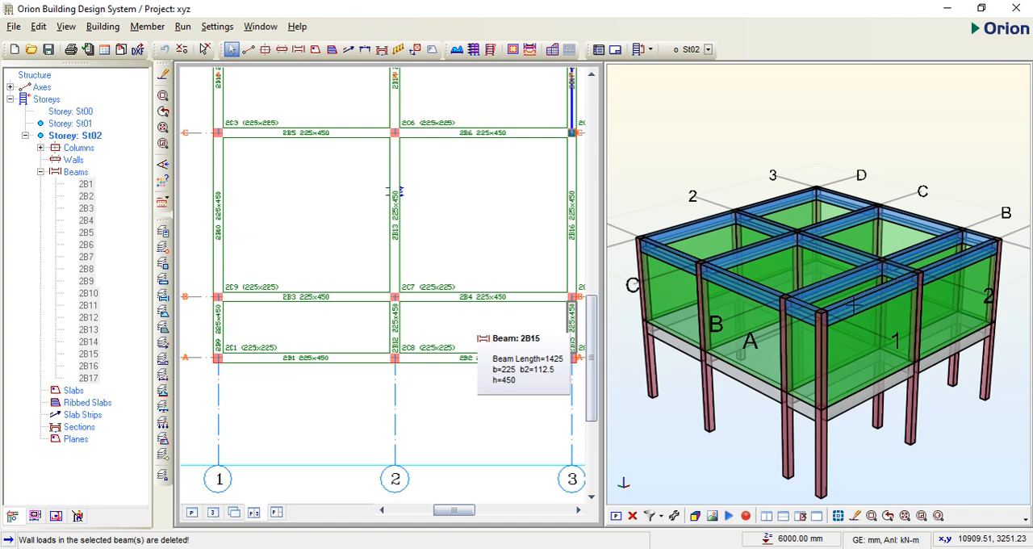
Step: Show only the plan of St02, select all beams 2B1 to 2B17, and open their properties table
key(ctrl+a)
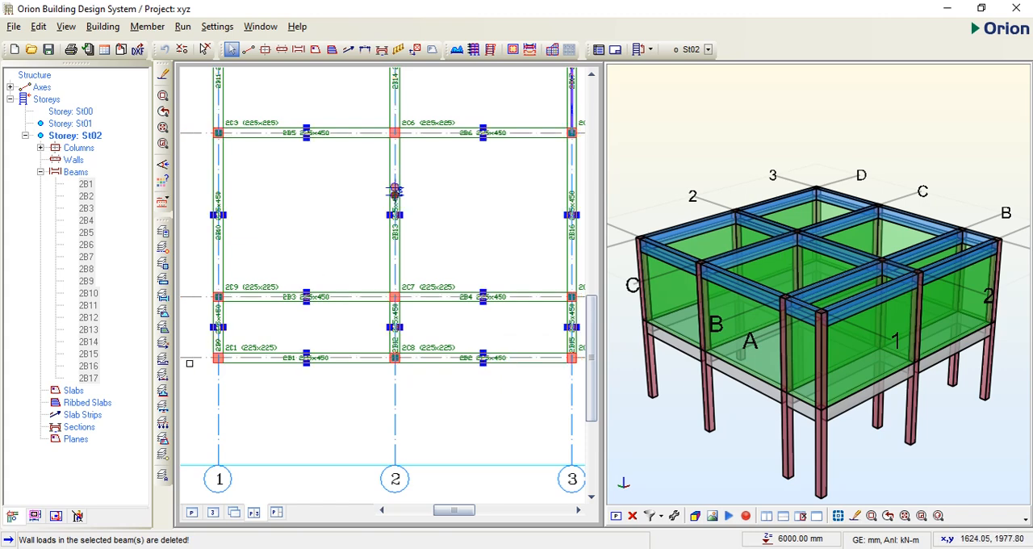
click(191, 515)
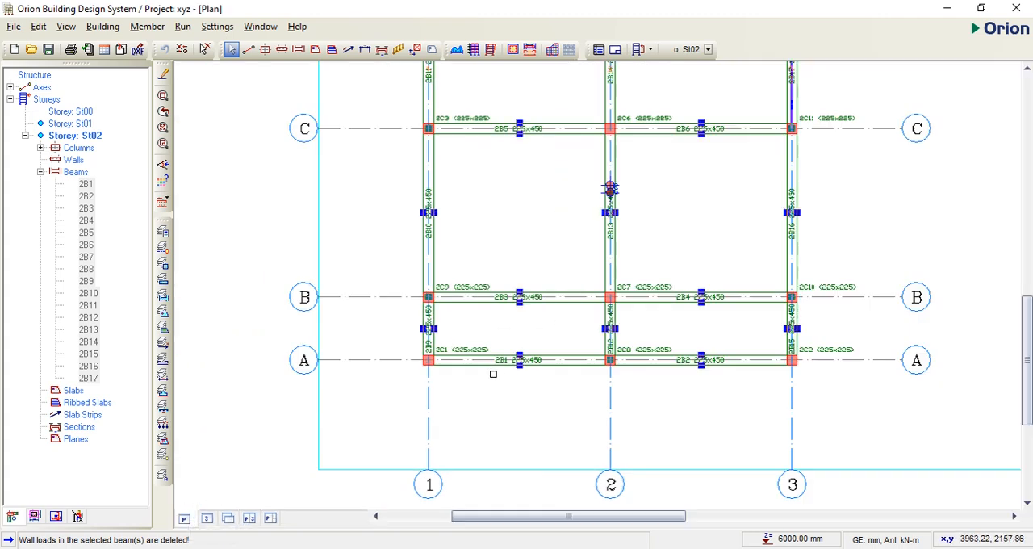
scroll(492, 374, down, 2)
click(89, 188)
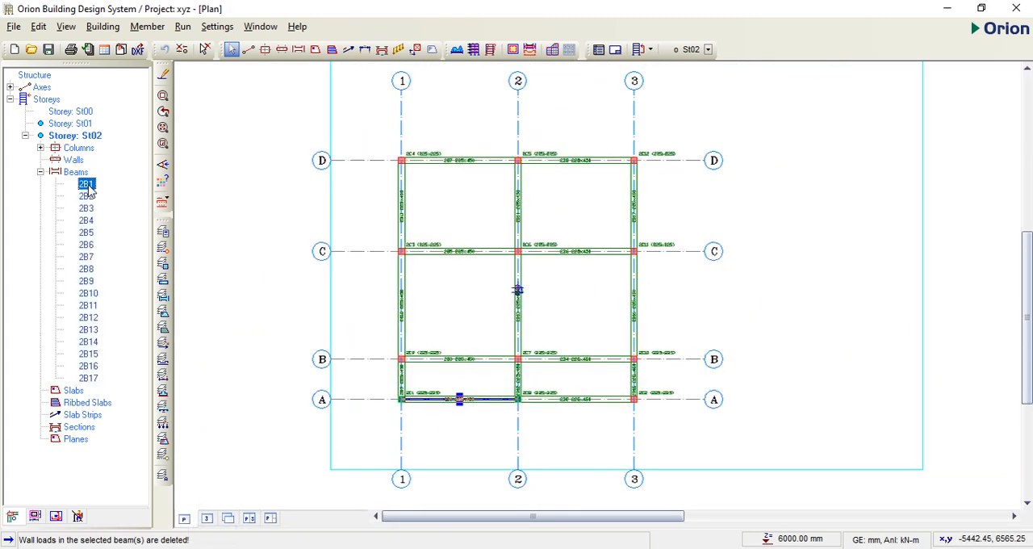
shift+click(88, 379)
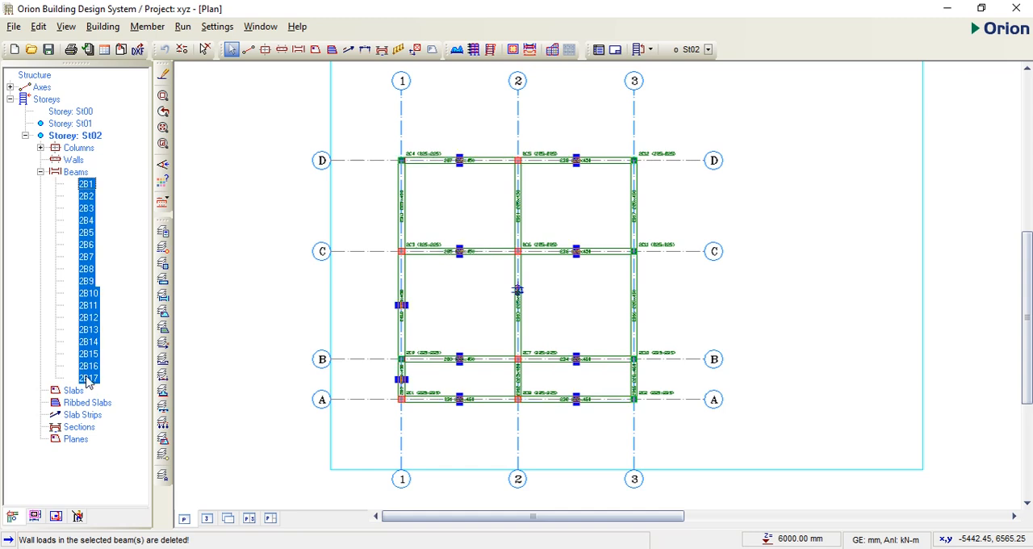
right_click(92, 301)
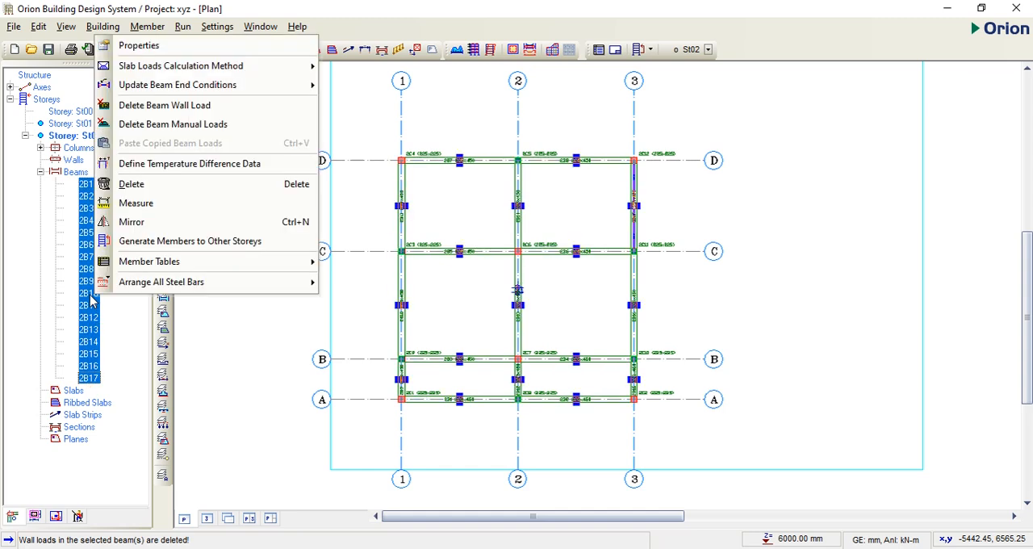
click(153, 48)
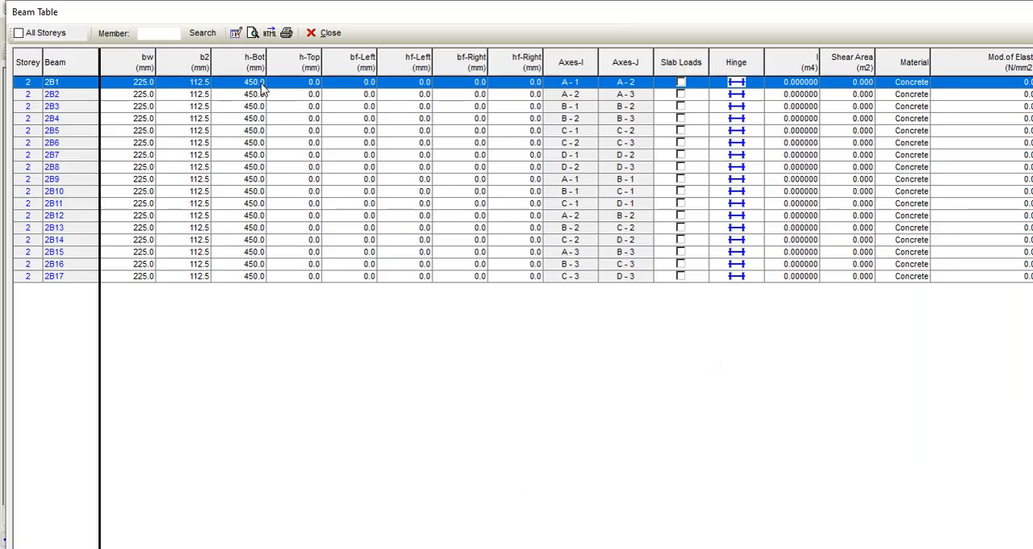
Step: Set the bottom depth (h-Bot) of all St02 beams 2B1 to 2B17 to 300 mm and close the beam table
click(258, 83)
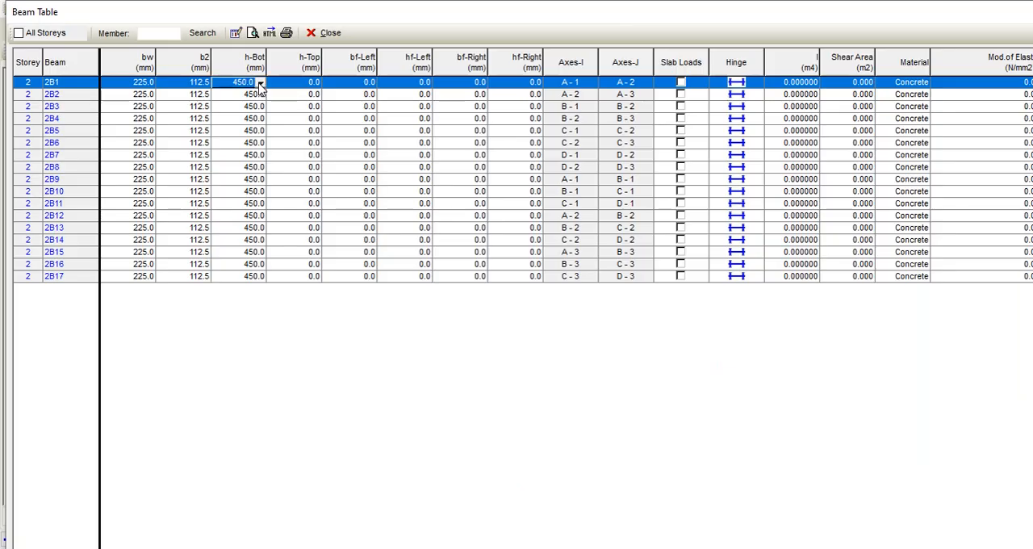
click(259, 84)
click(229, 131)
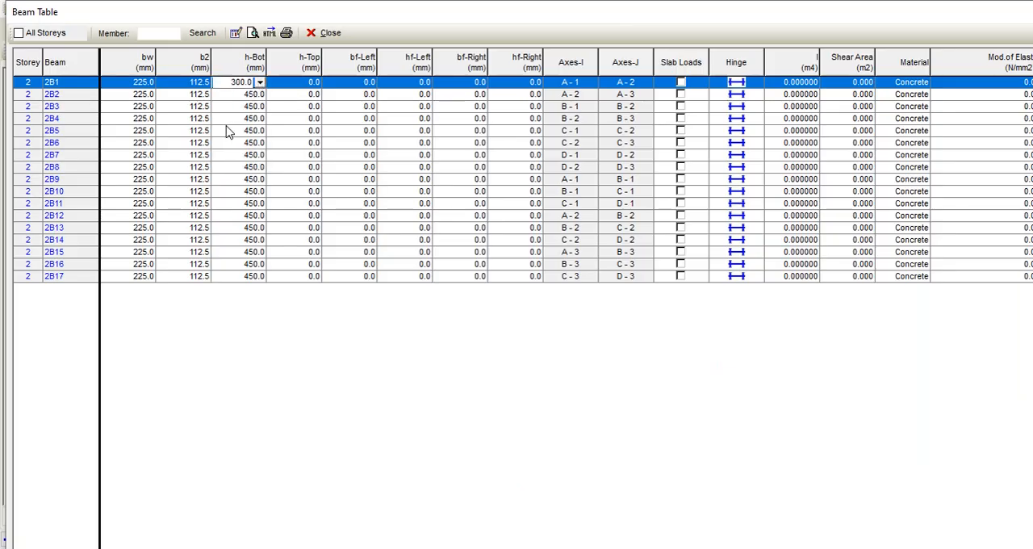
click(260, 95)
click(259, 94)
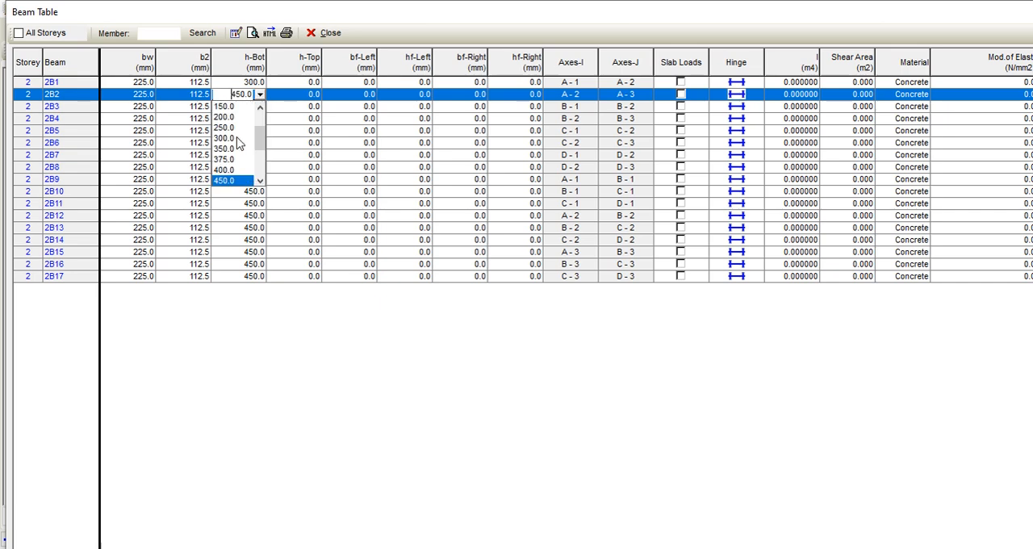
click(227, 138)
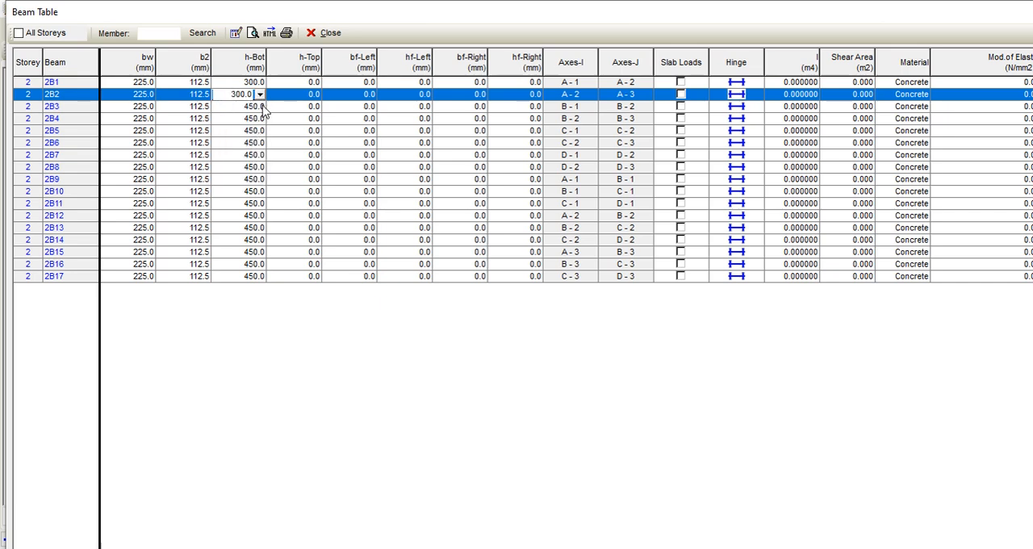
click(262, 106)
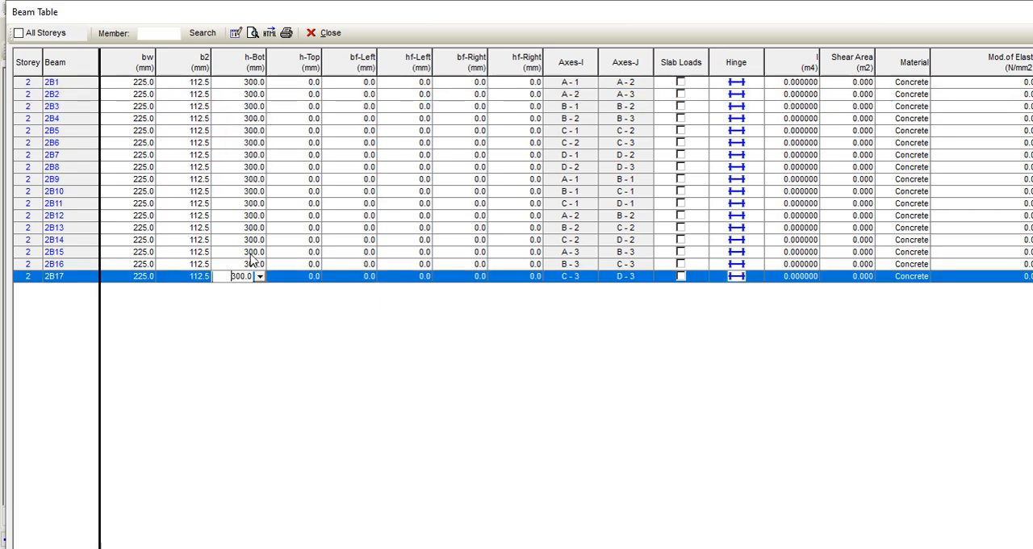
click(249, 254)
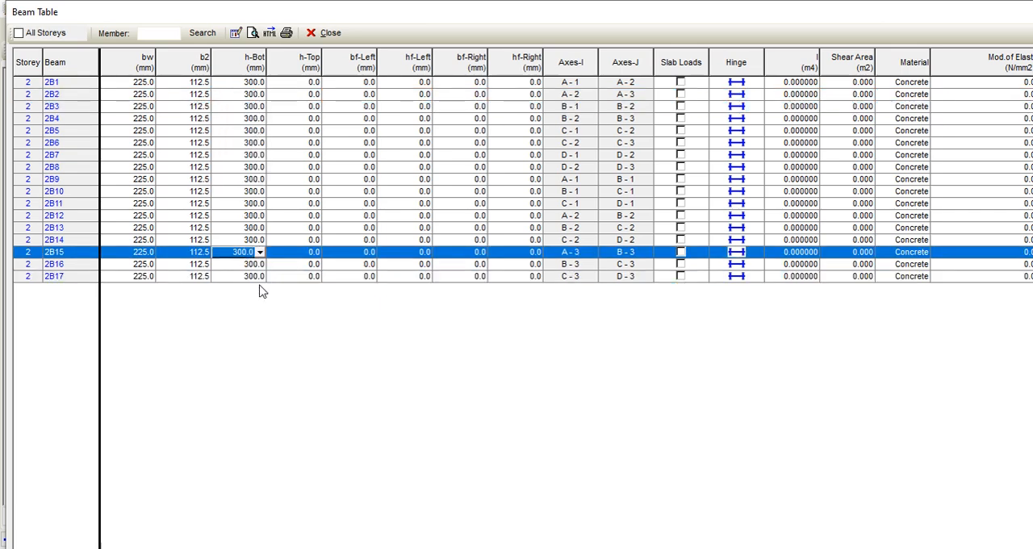
click(326, 34)
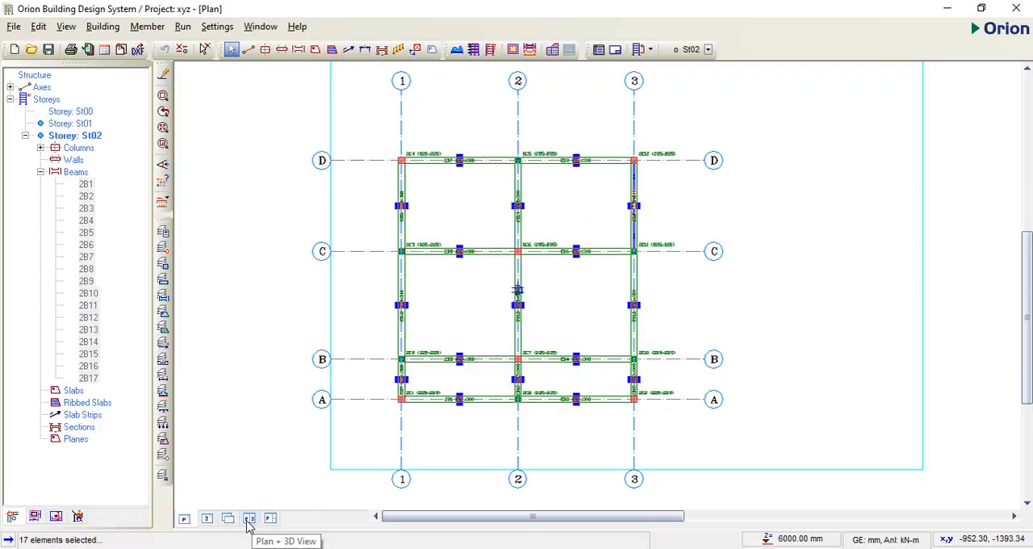
Step: Examine the whole building in the 3D view with a clockwise rotation animation, then stop and close the animation
click(249, 518)
click(207, 518)
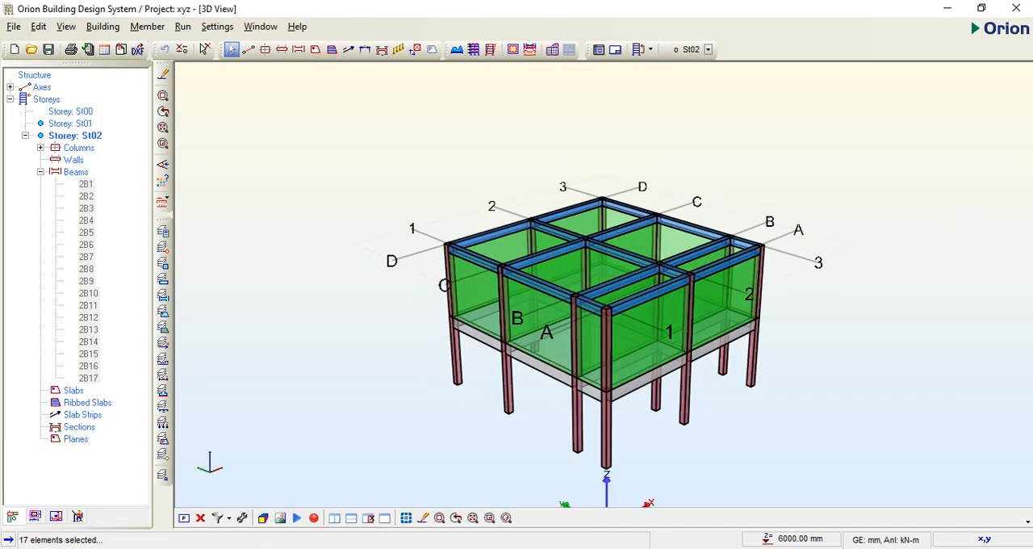
click(295, 519)
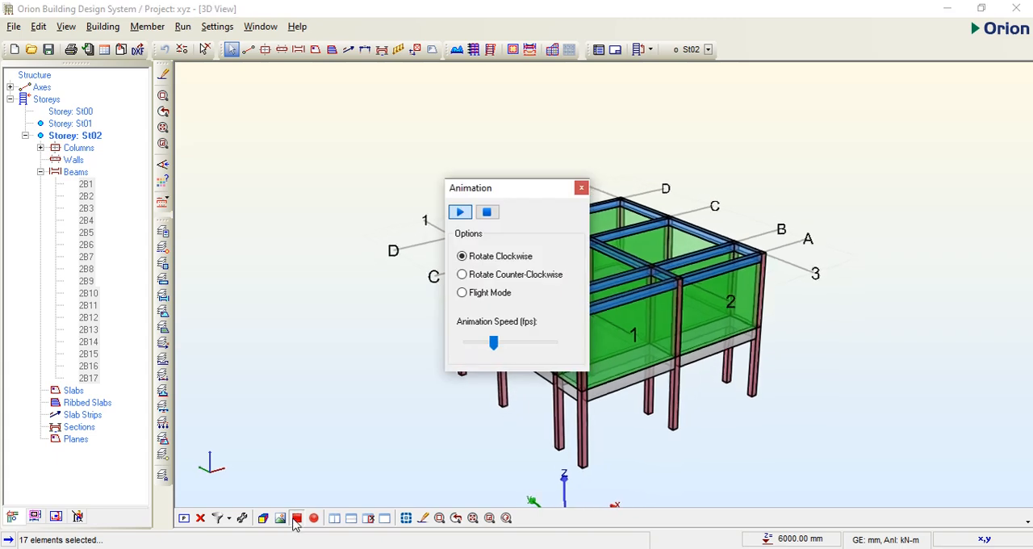
drag(501, 188, 293, 189)
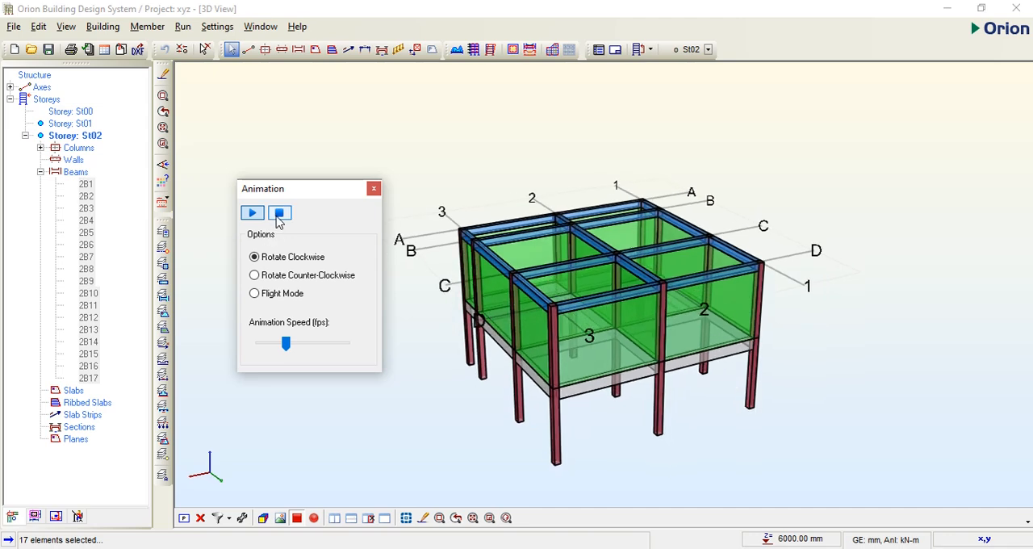
click(279, 213)
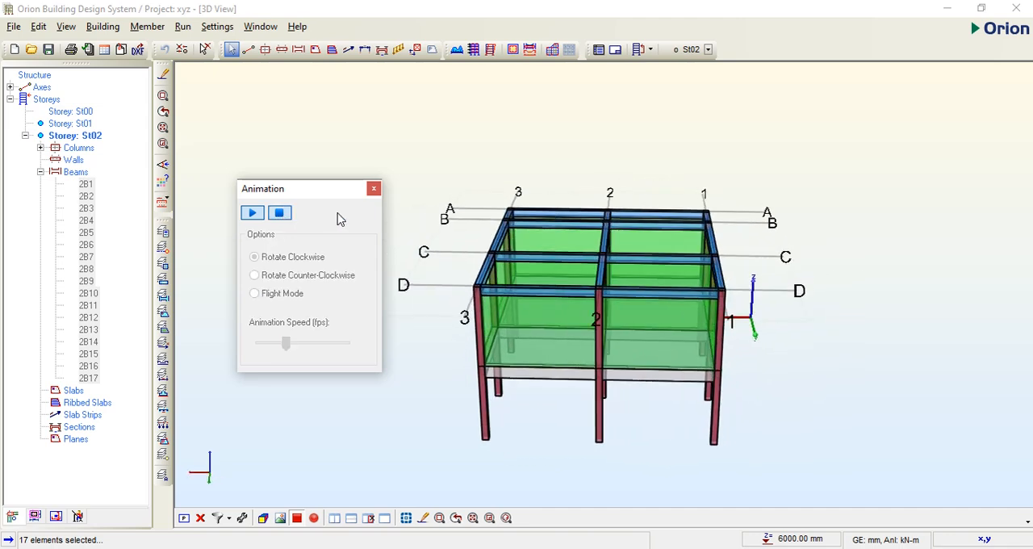
click(374, 189)
Step: Return to the plan view, switch to storey St01, and open Building Analysis
click(184, 518)
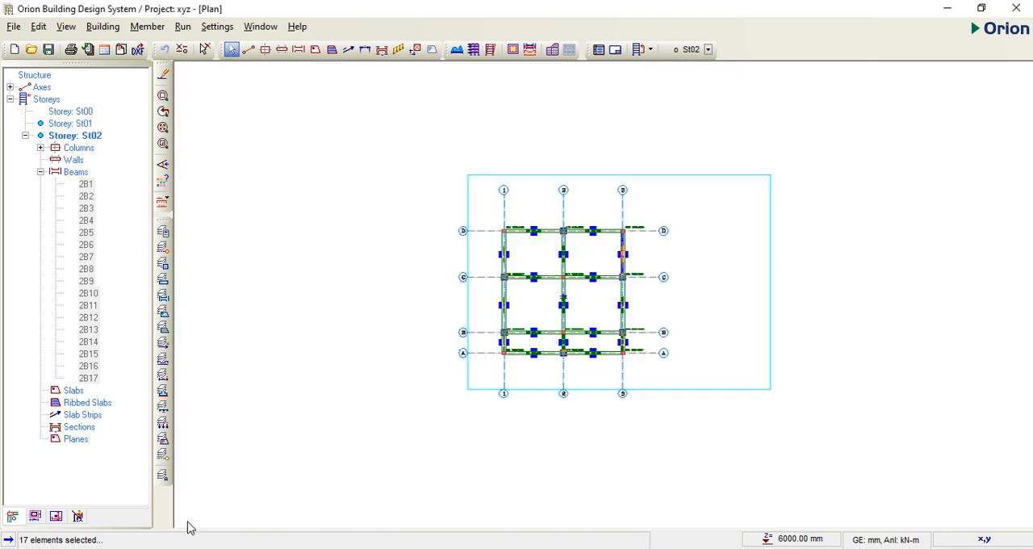
click(70, 124)
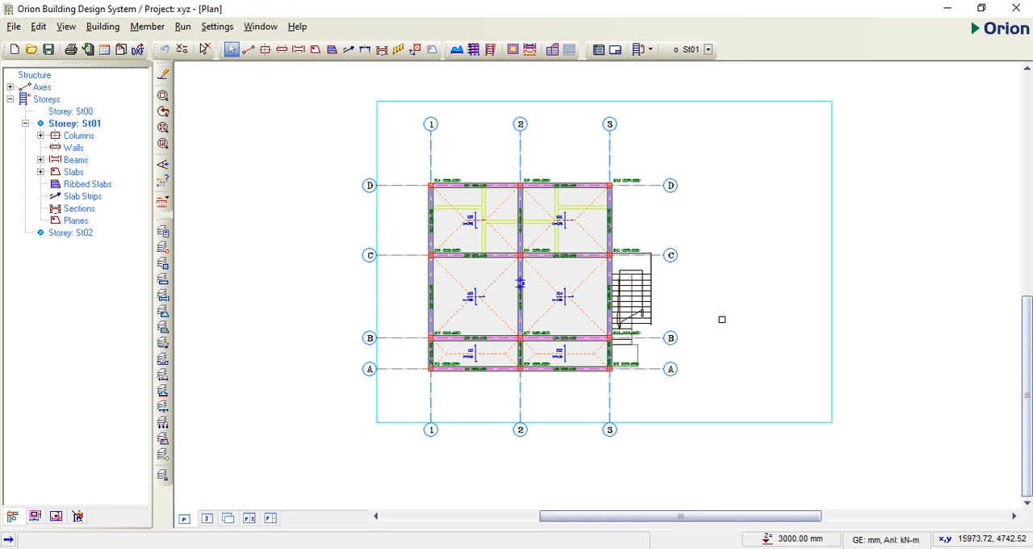
click(184, 27)
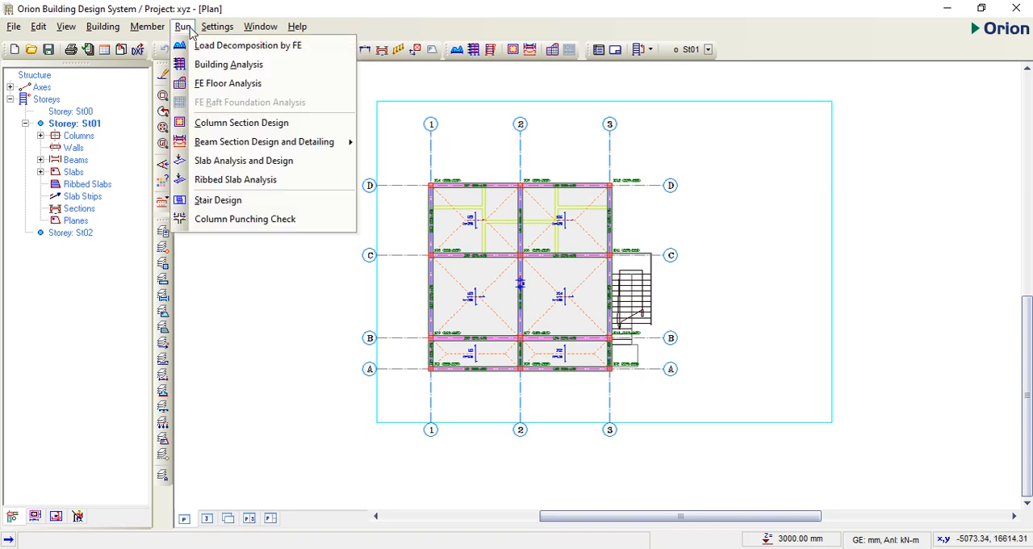
click(208, 66)
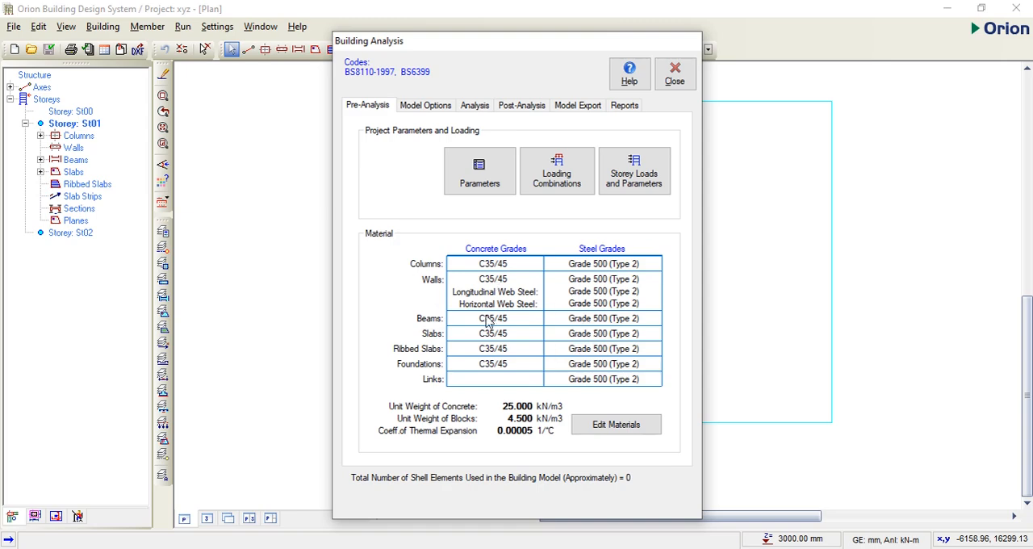
Step: Edit the project materials: set the unit weight of concrete to 24 kN/m3 and of blocks to 2.87 kN/m3
click(617, 425)
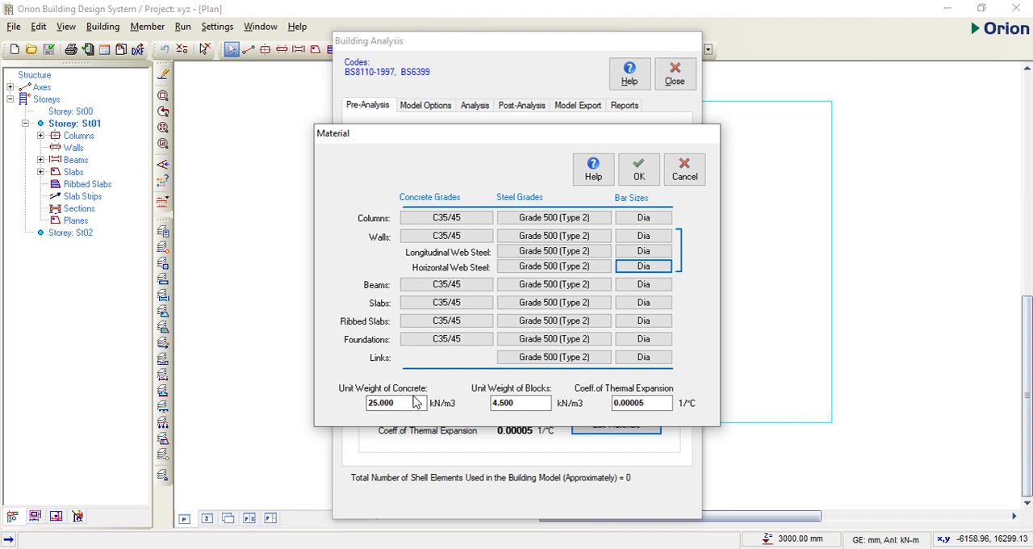
drag(416, 402, 370, 408)
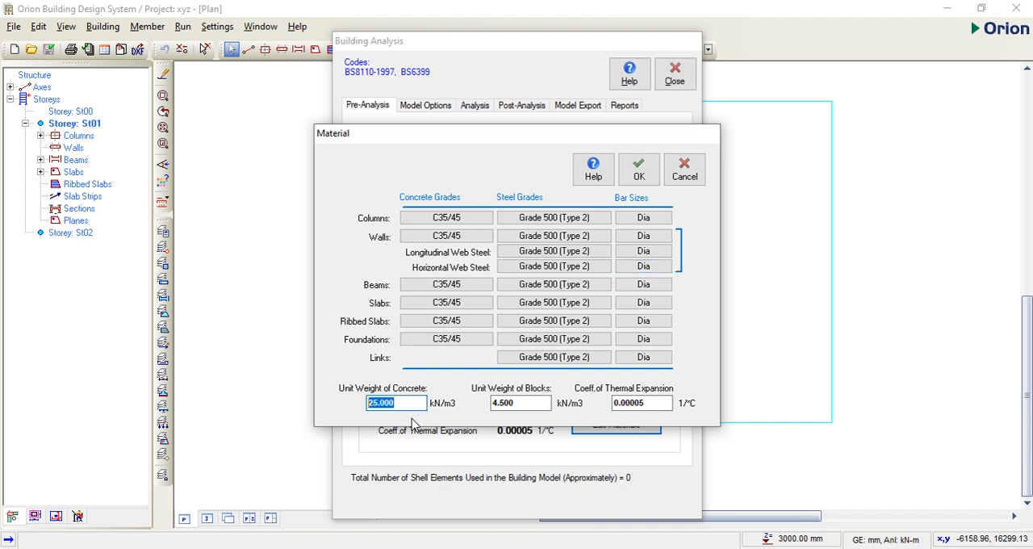
text(24)
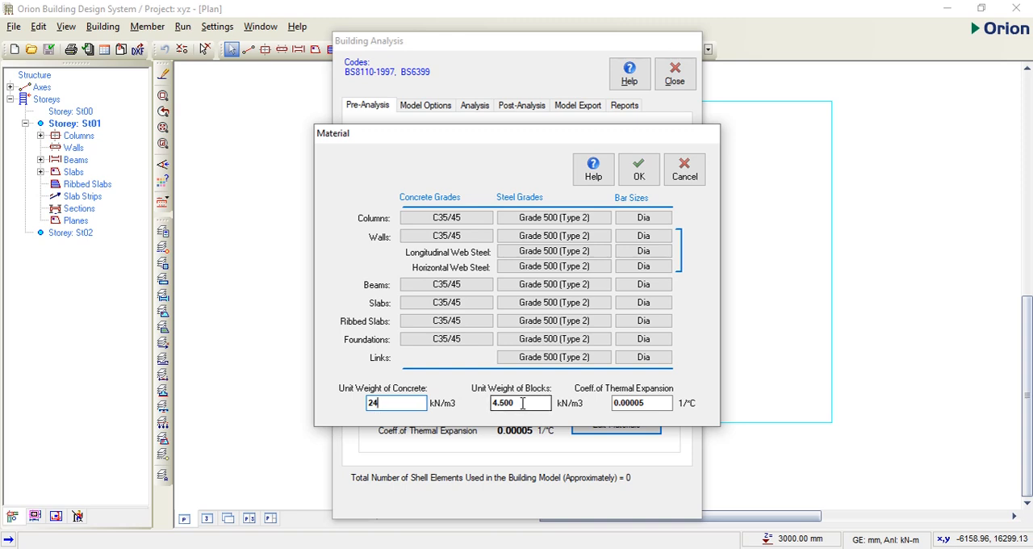
drag(549, 404, 486, 408)
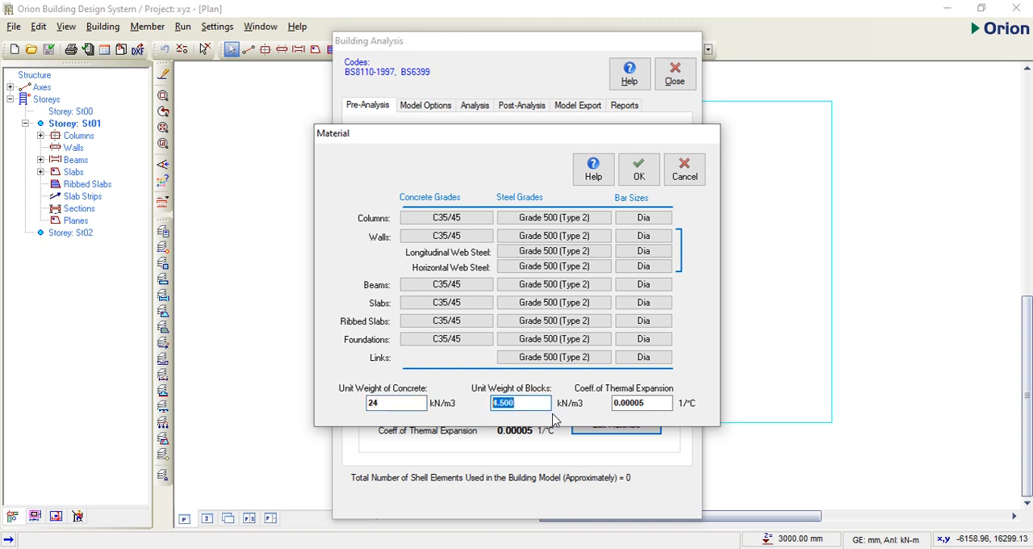
text(2.87)
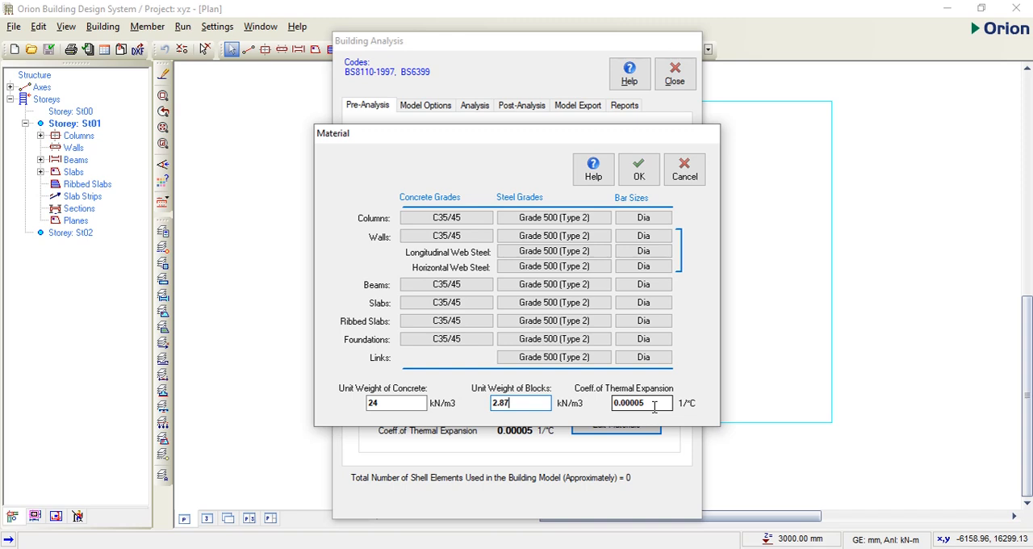
Step: Set the concrete grade to C20/25 and apply it to all member types
click(448, 225)
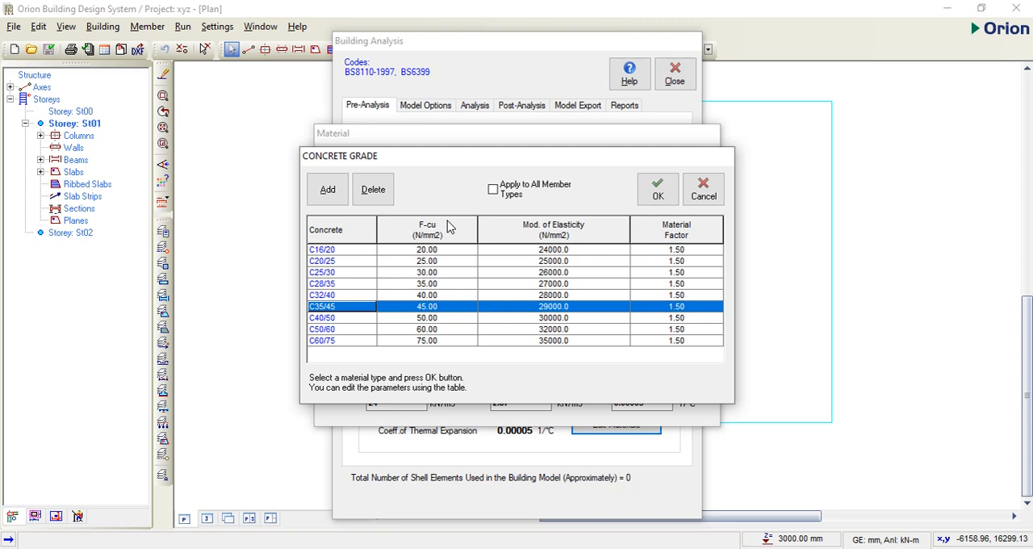
click(323, 261)
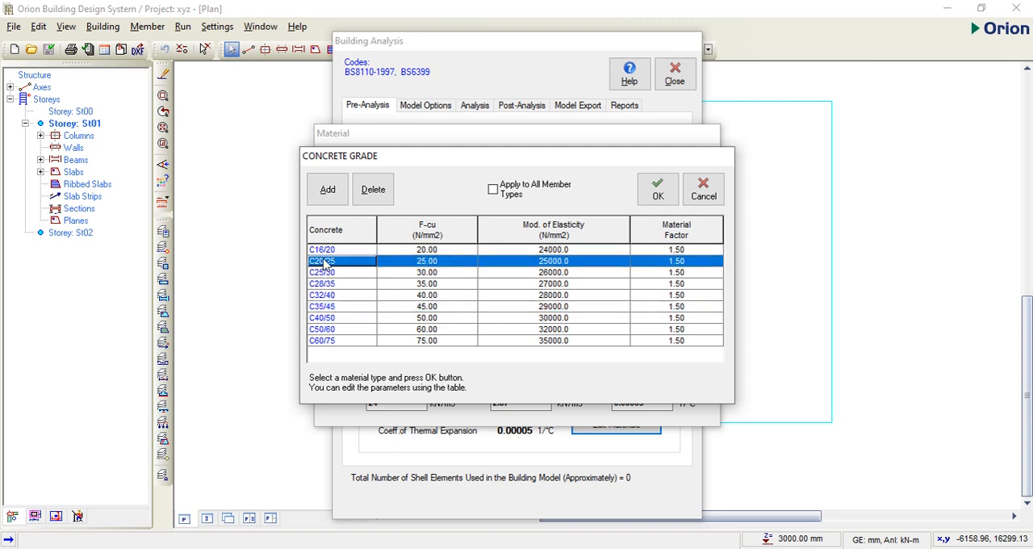
click(494, 190)
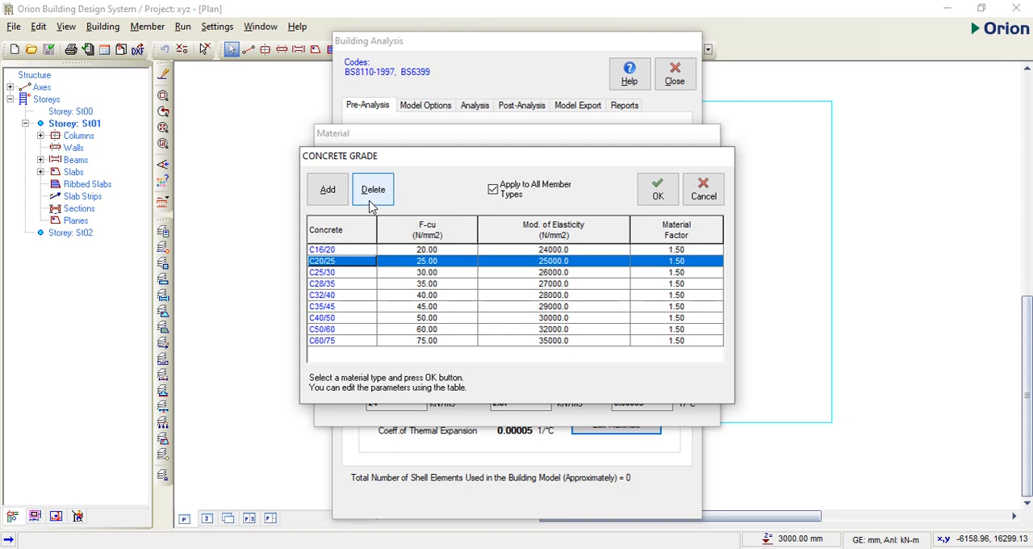
click(329, 197)
click(658, 192)
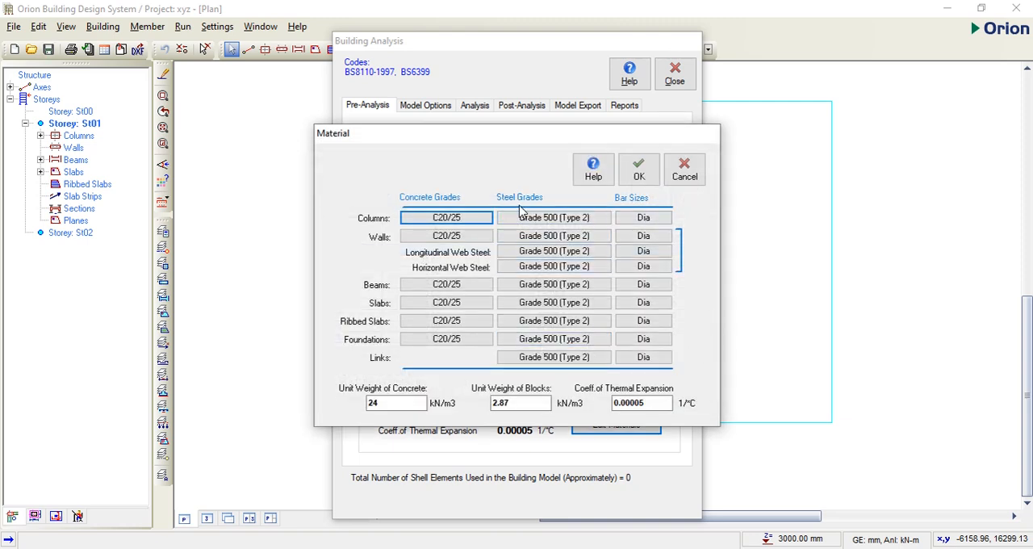
Step: Set the steel grade to Grade 410 (Type 2) and apply it to all member types
click(556, 220)
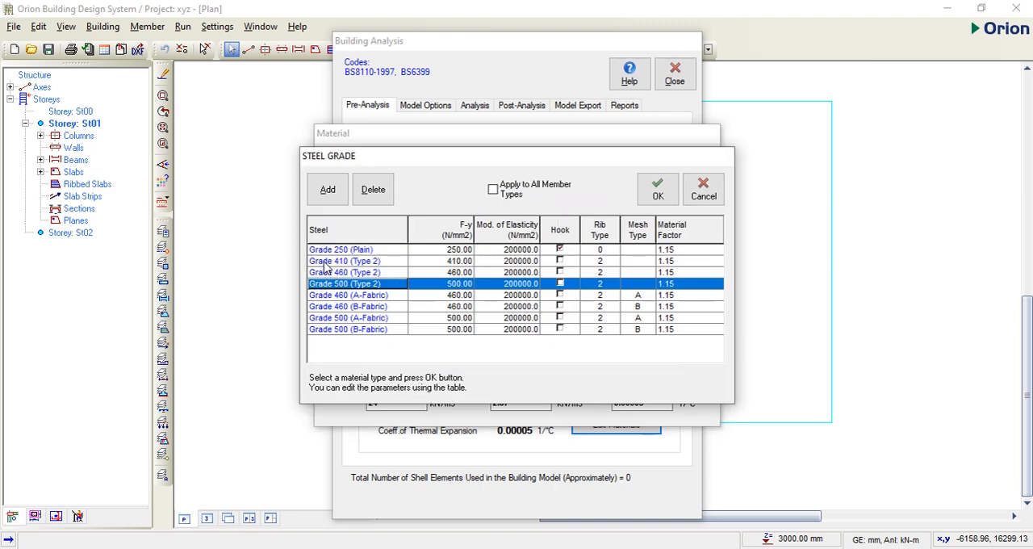
click(365, 261)
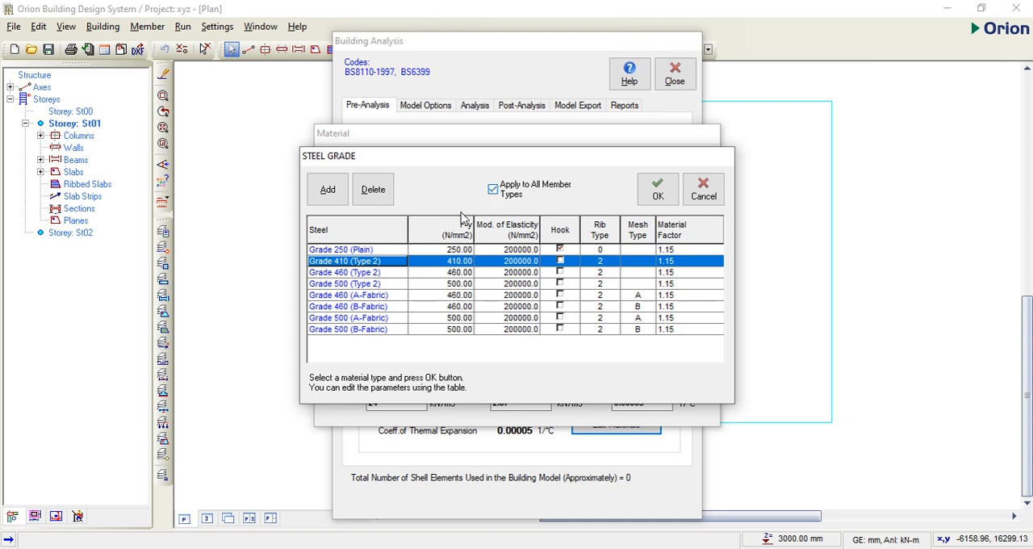
click(657, 190)
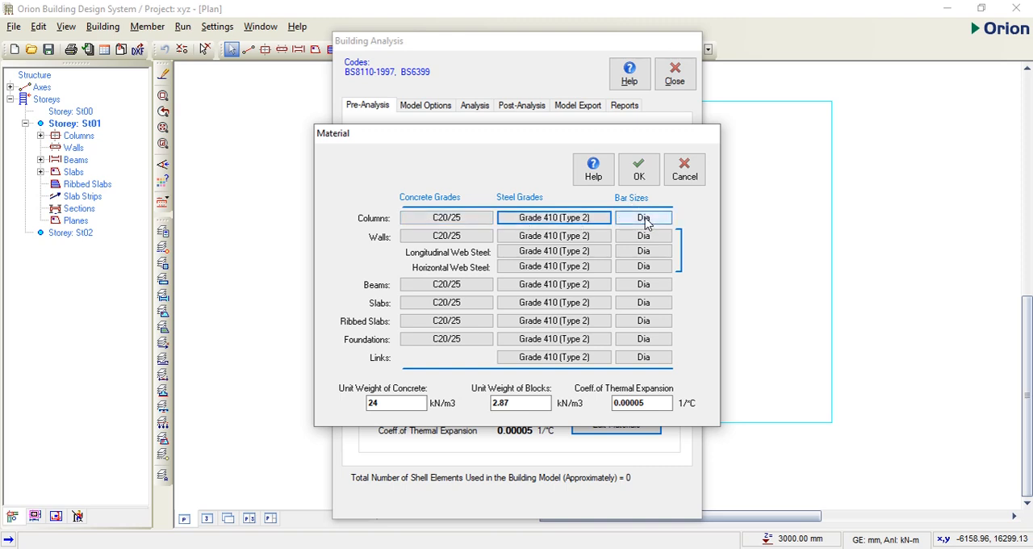
Step: Limit the column bar sizes to Y16 by excluding Y20, Y25 and Y32 from the steel bar table
click(644, 218)
click(424, 261)
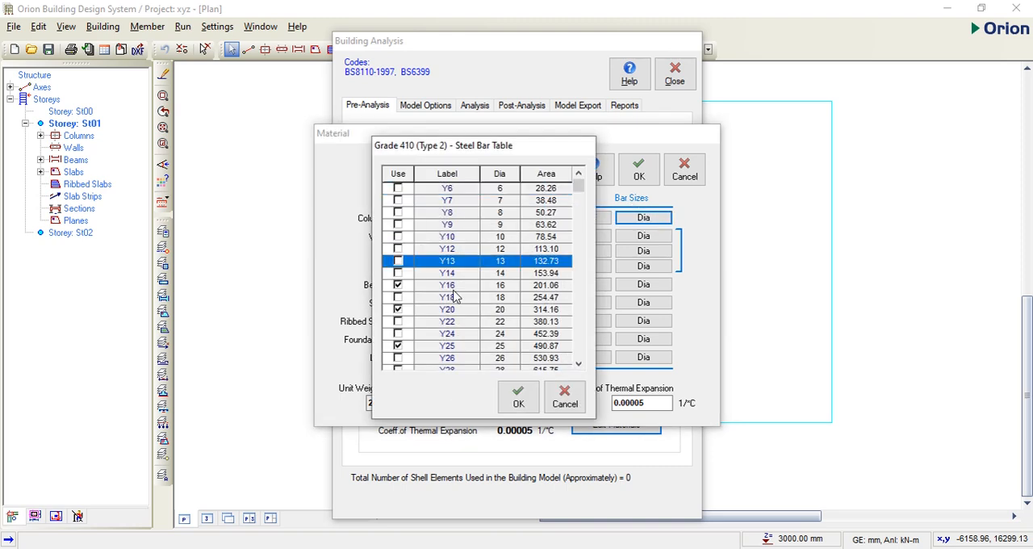
click(398, 310)
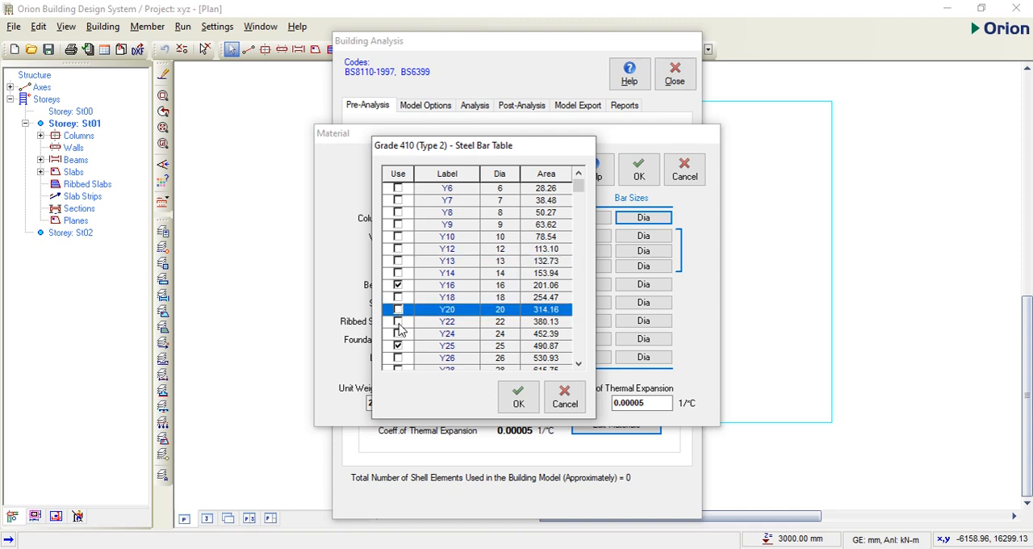
click(398, 345)
scroll(415, 335, down, 2)
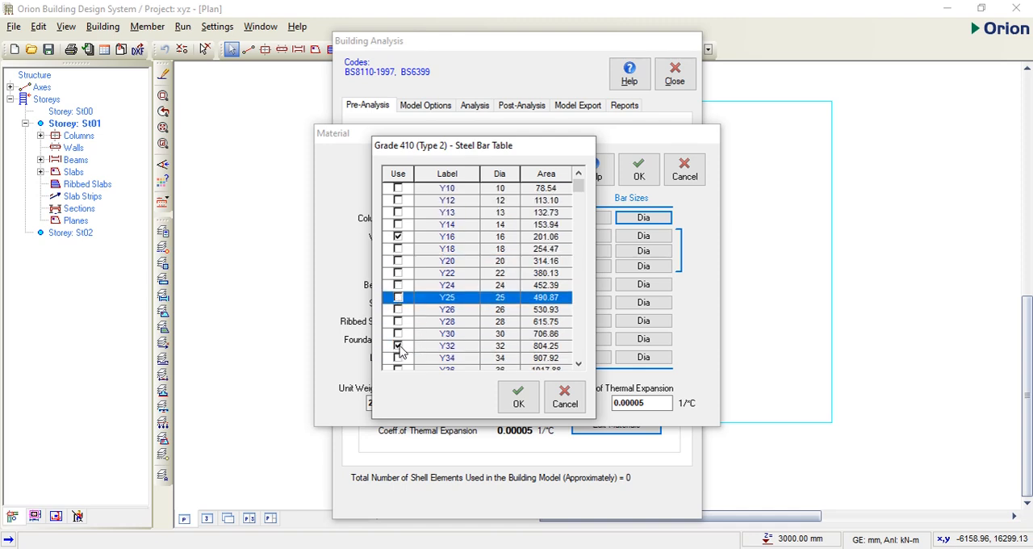
click(398, 345)
scroll(406, 348, down, 2)
scroll(411, 336, up, 2)
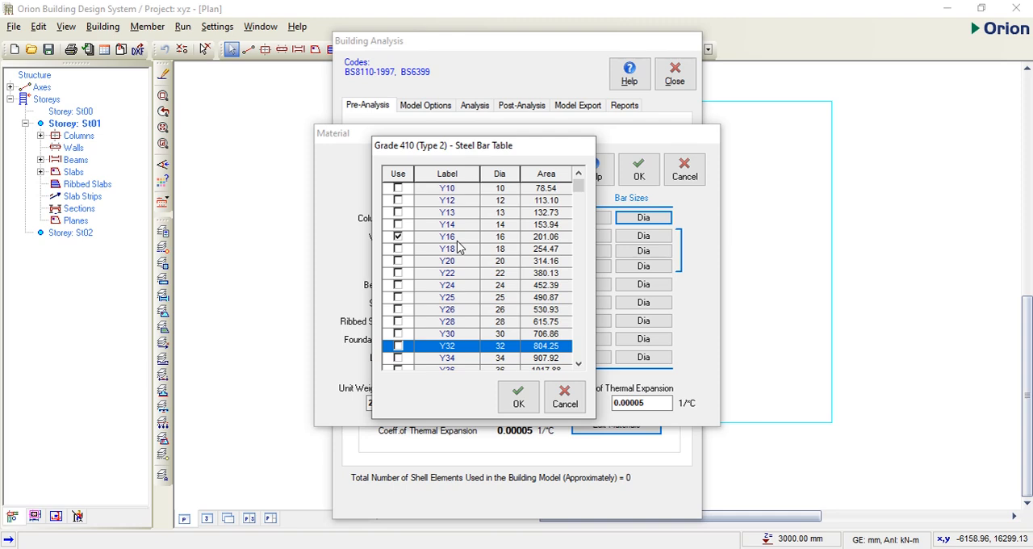
click(398, 261)
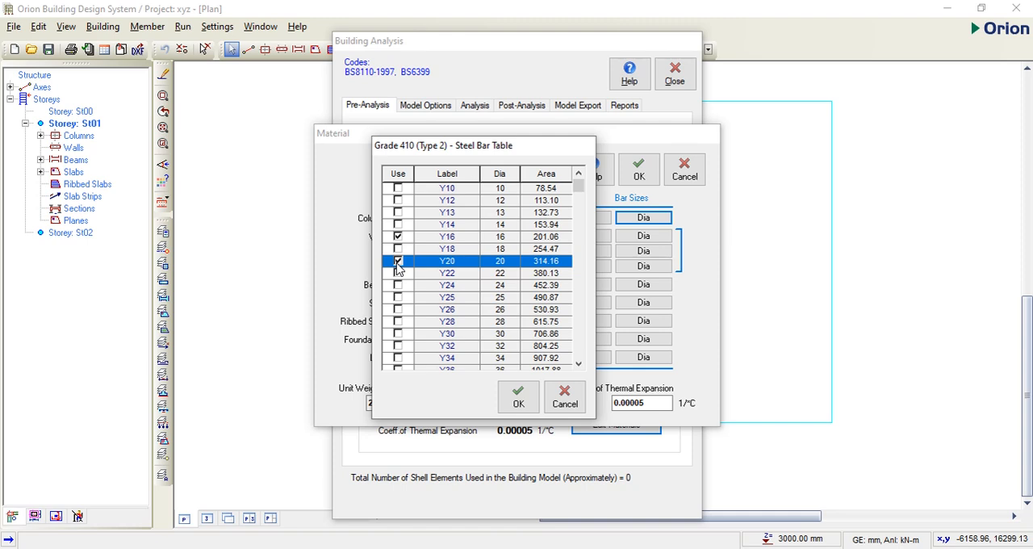
click(398, 262)
click(517, 396)
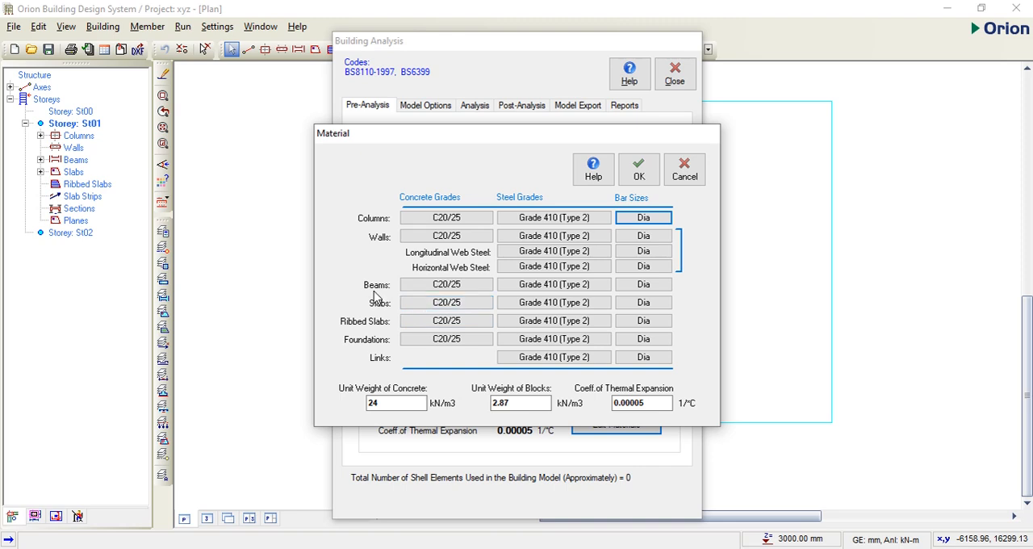
Step: Limit the beam bar sizes to Y16, excluding Y10, Y13, Y20, Y25 and Y32 from the steel bar table
click(643, 286)
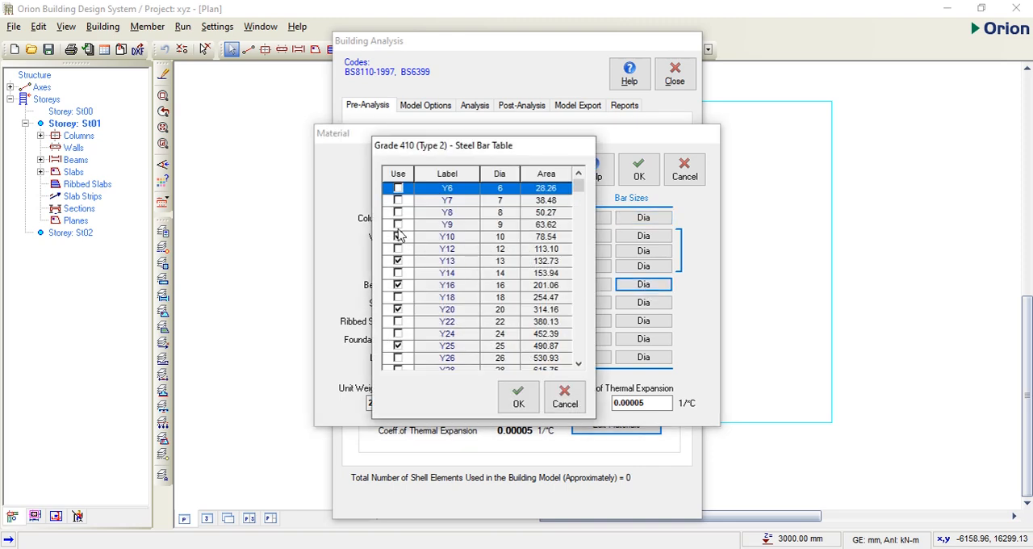
click(398, 237)
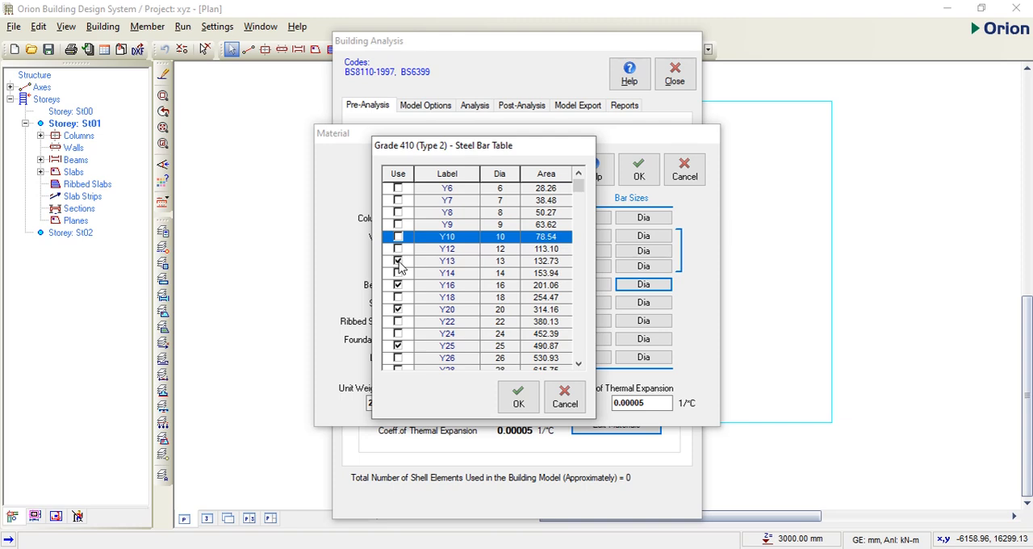
click(398, 260)
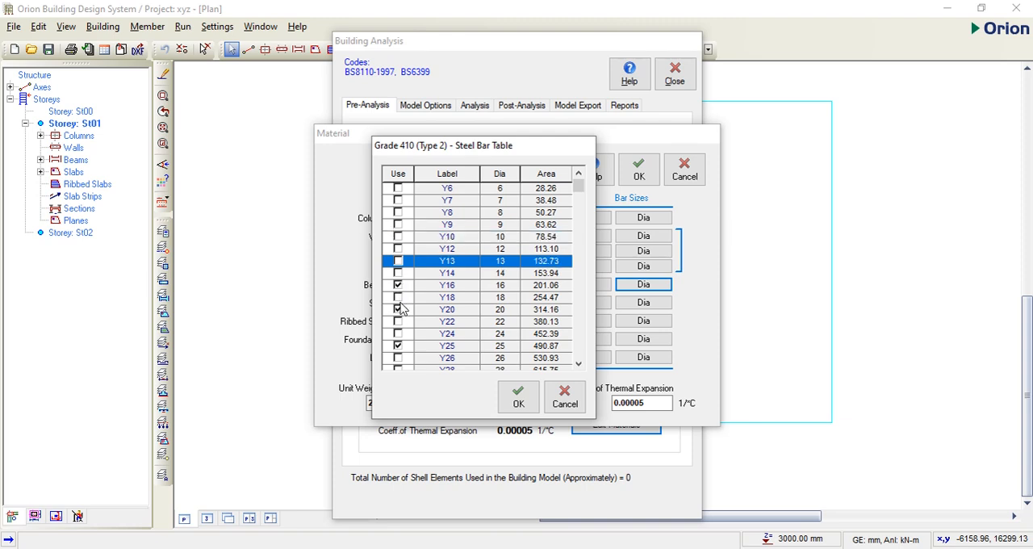
click(398, 309)
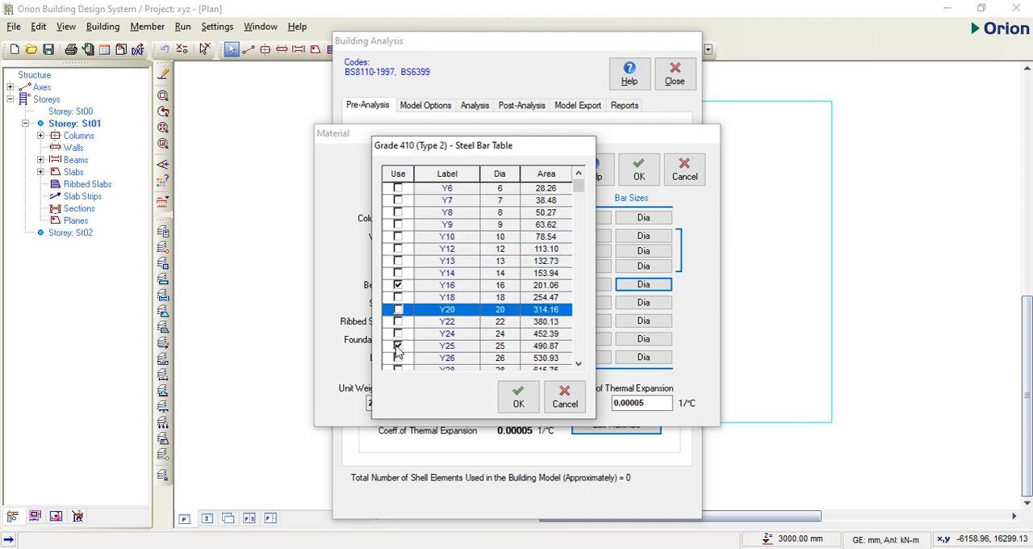
click(398, 346)
scroll(404, 345, down, 2)
click(398, 334)
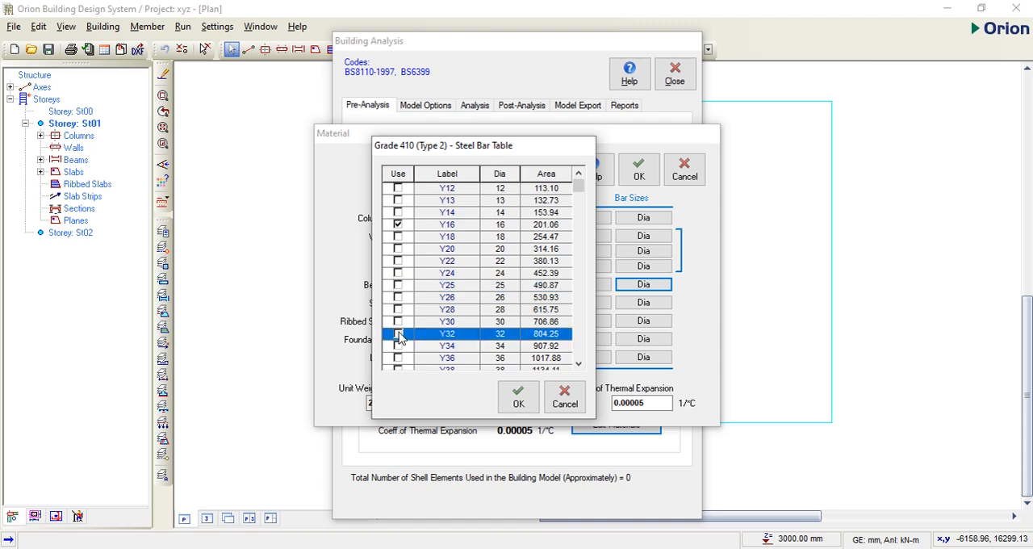
scroll(404, 333, down, 2)
click(518, 400)
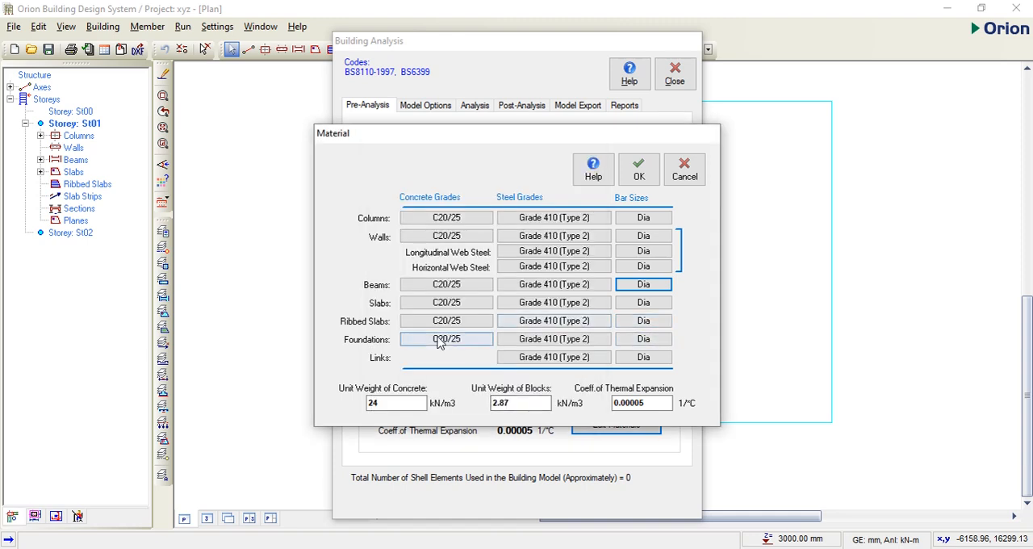
Step: Limit the slab bar sizes to Y12, excluding the other diameters such as Y8 and Y10
click(637, 305)
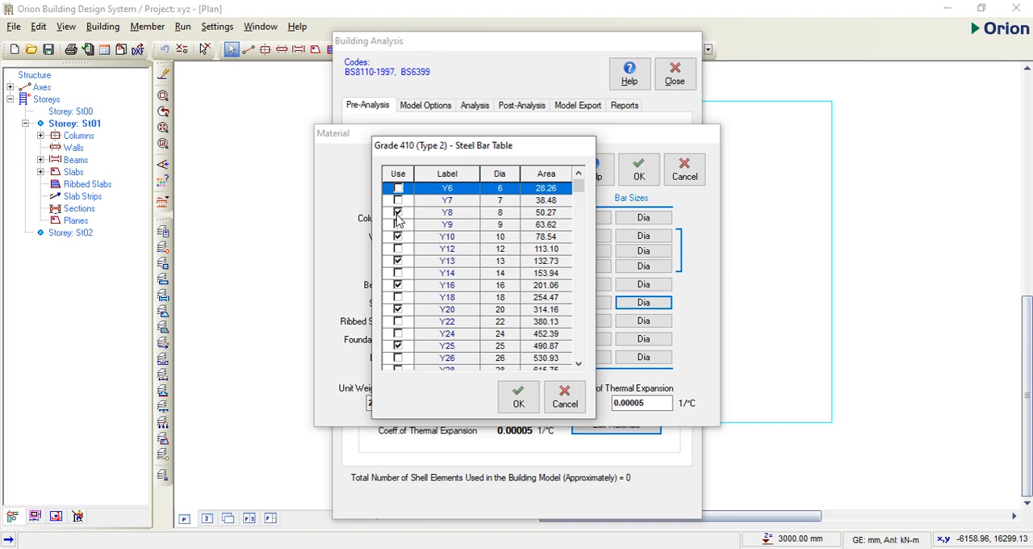
click(398, 213)
click(398, 249)
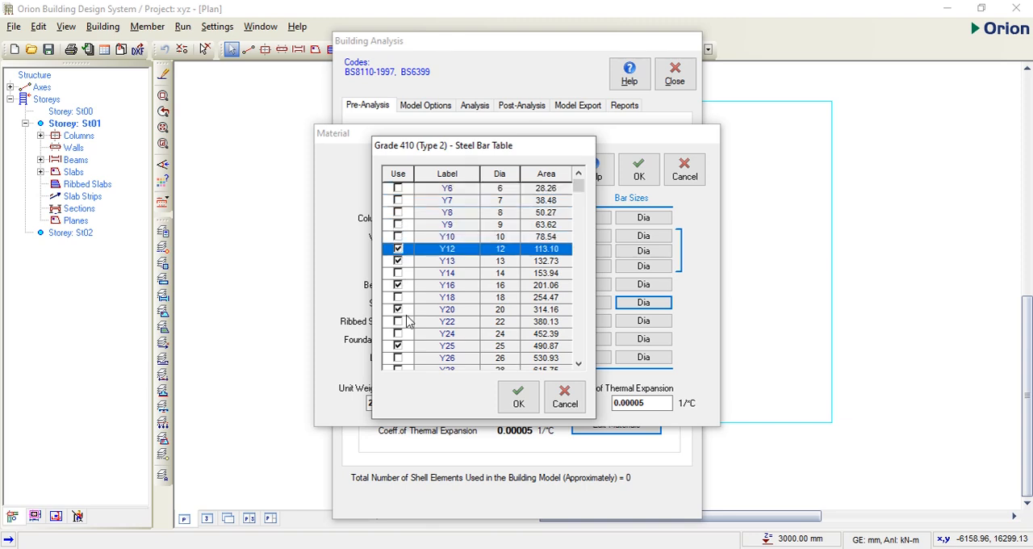
scroll(412, 319, down, 5)
click(517, 397)
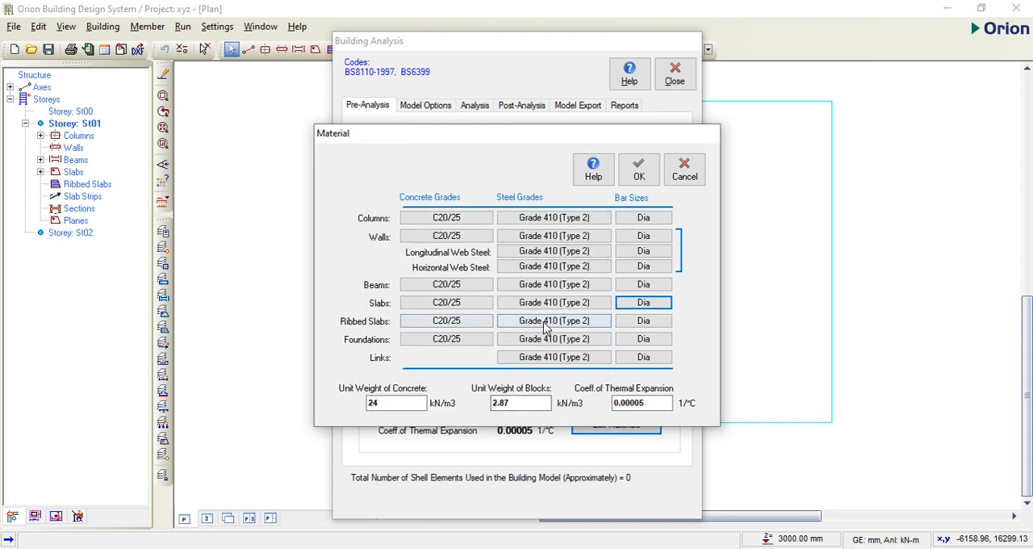
Step: Limit the ribbed slab bar sizes to Y12, excluding Y10, Y13, Y16, Y20 and the larger diameters
click(644, 322)
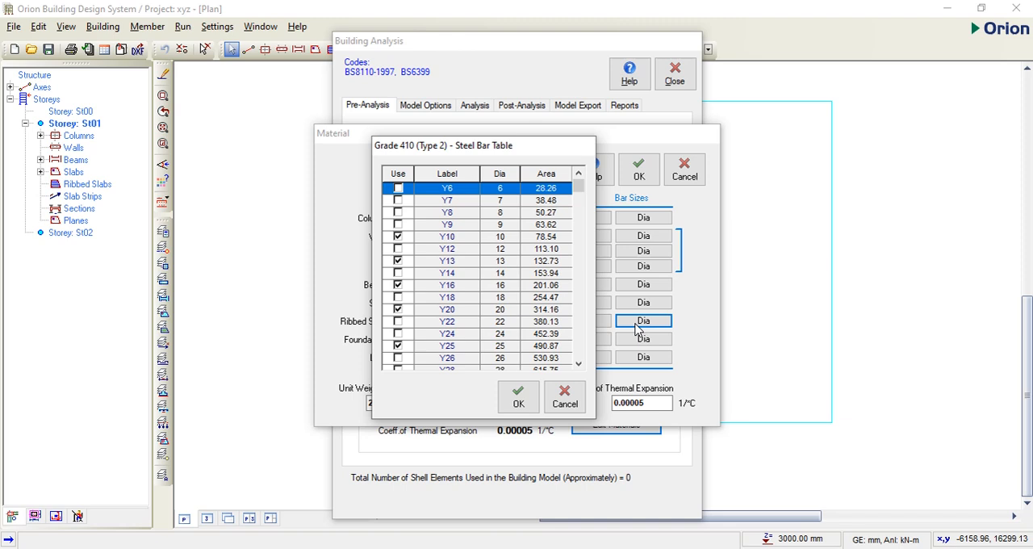
click(397, 248)
click(397, 261)
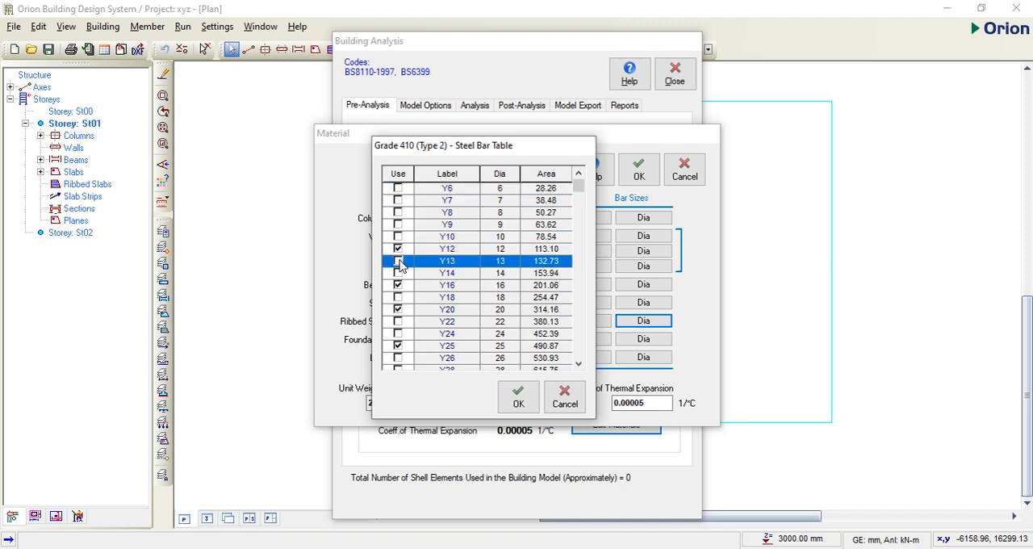
click(397, 285)
click(398, 310)
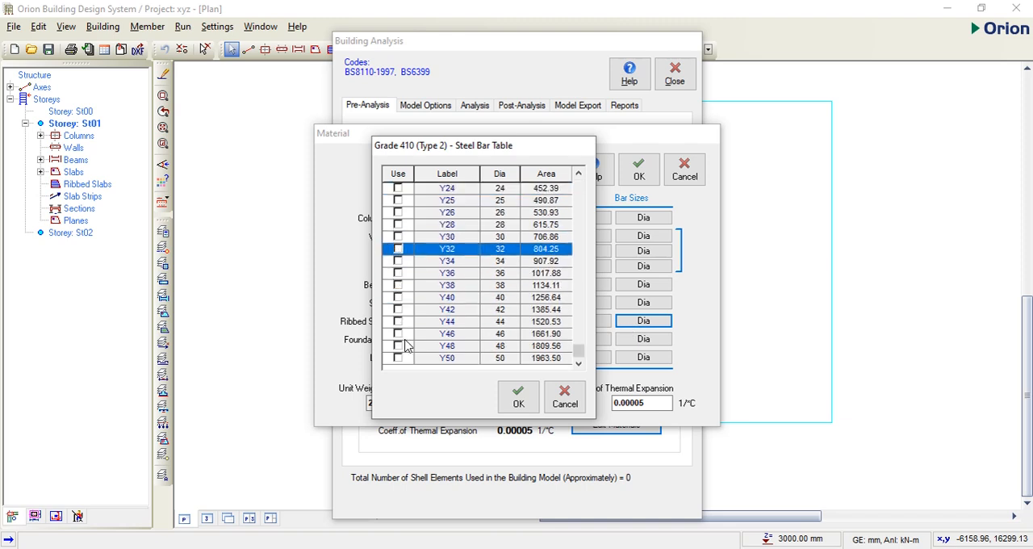
click(517, 397)
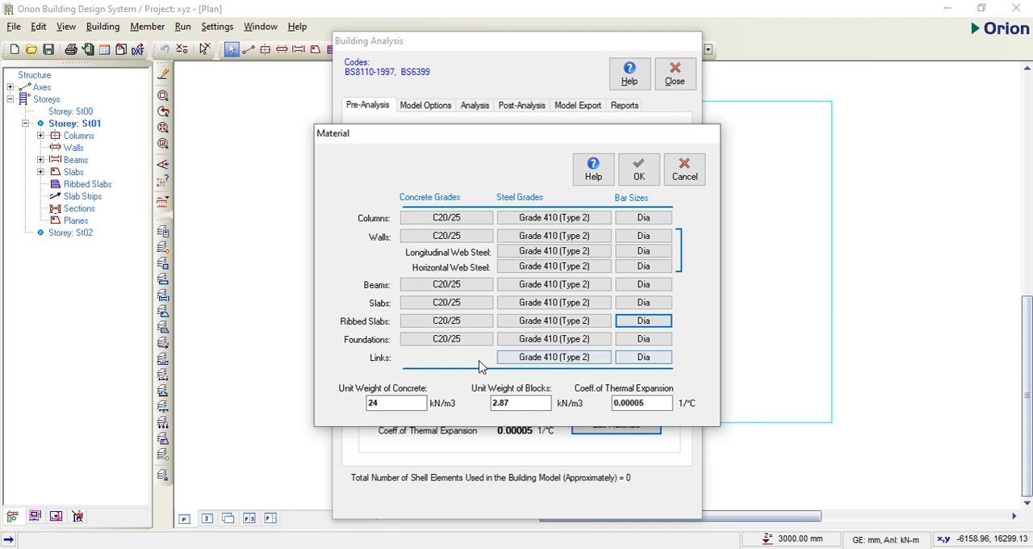
Step: Limit the foundation bar sizes to Y12, excluding Y10, Y13, Y16, Y20 and the larger diameters
click(646, 340)
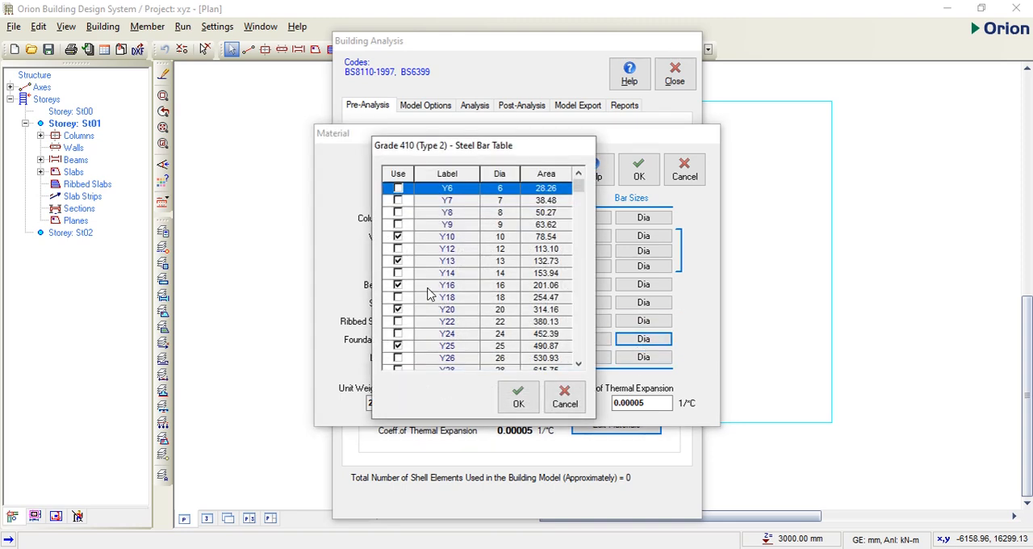
click(398, 237)
click(398, 249)
click(398, 261)
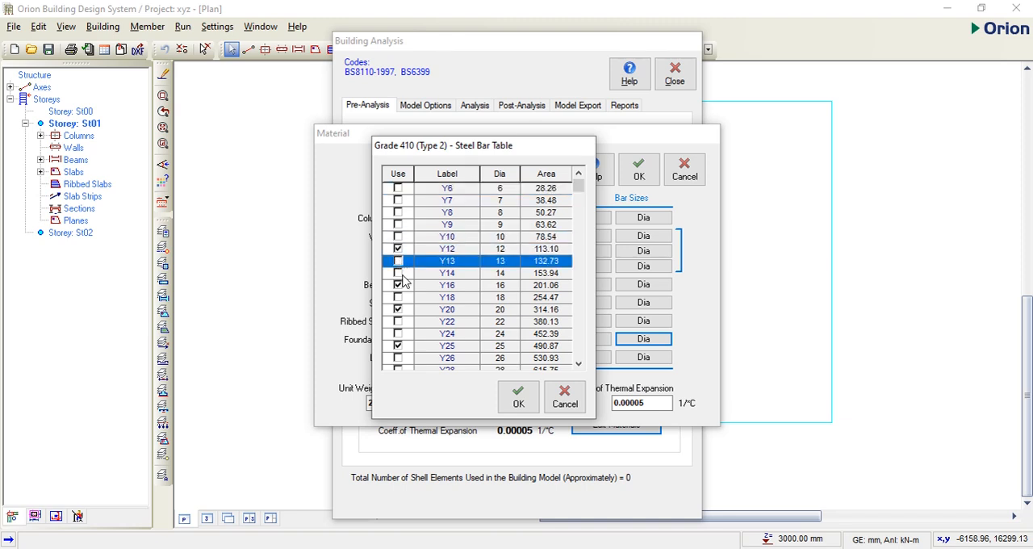
click(398, 285)
click(398, 310)
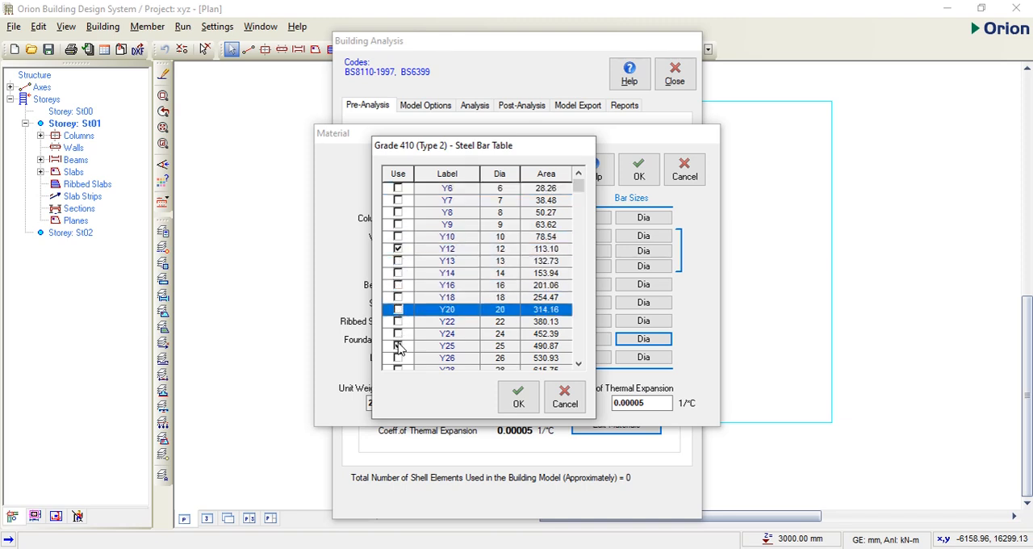
click(398, 346)
scroll(398, 346, down, 2)
click(518, 397)
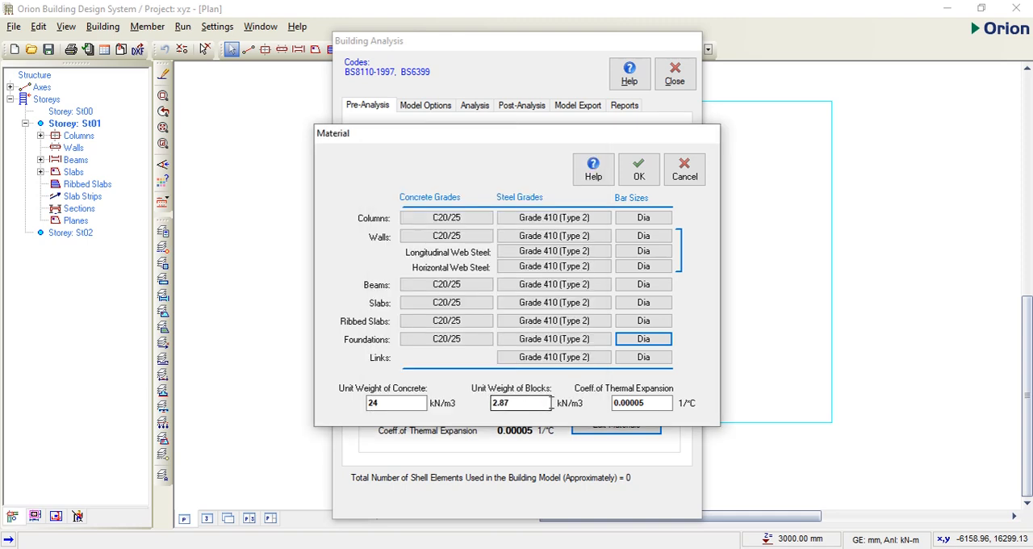
Step: Limit the link bar sizes to Y8 by excluding all other diameters, and apply the project material settings
click(634, 359)
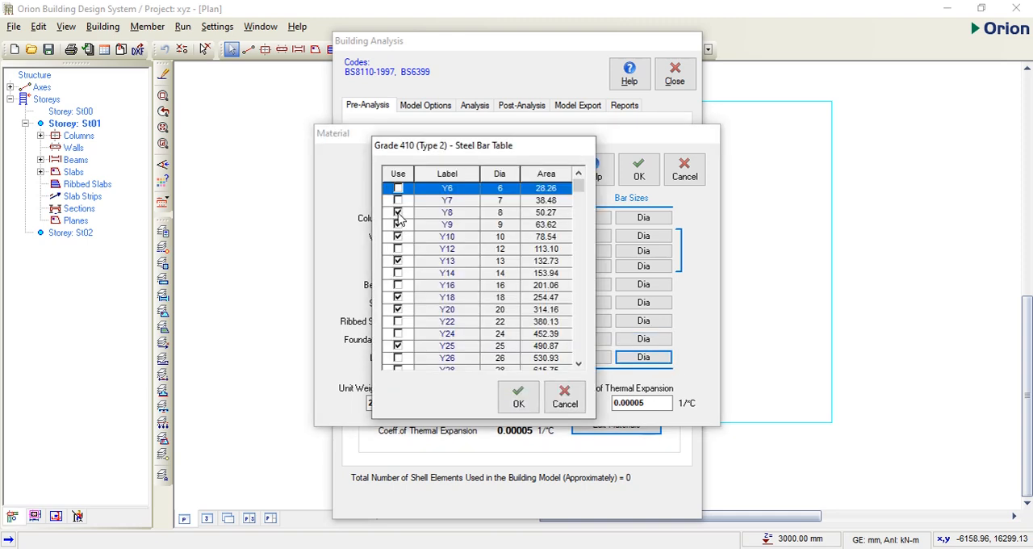
click(398, 224)
click(398, 226)
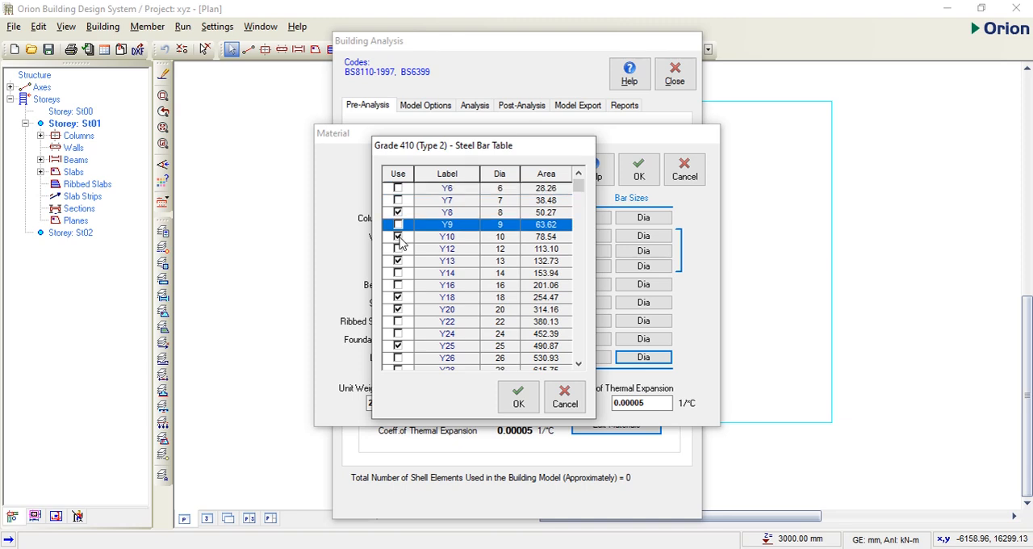
click(398, 237)
click(399, 261)
scroll(410, 264, down, 2)
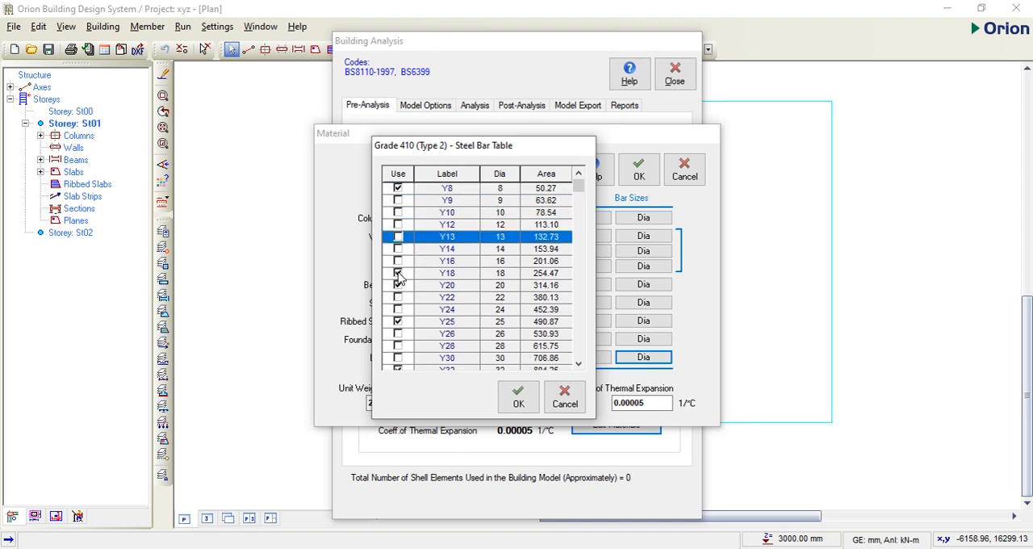
click(398, 273)
click(398, 285)
scroll(409, 298, down, 1)
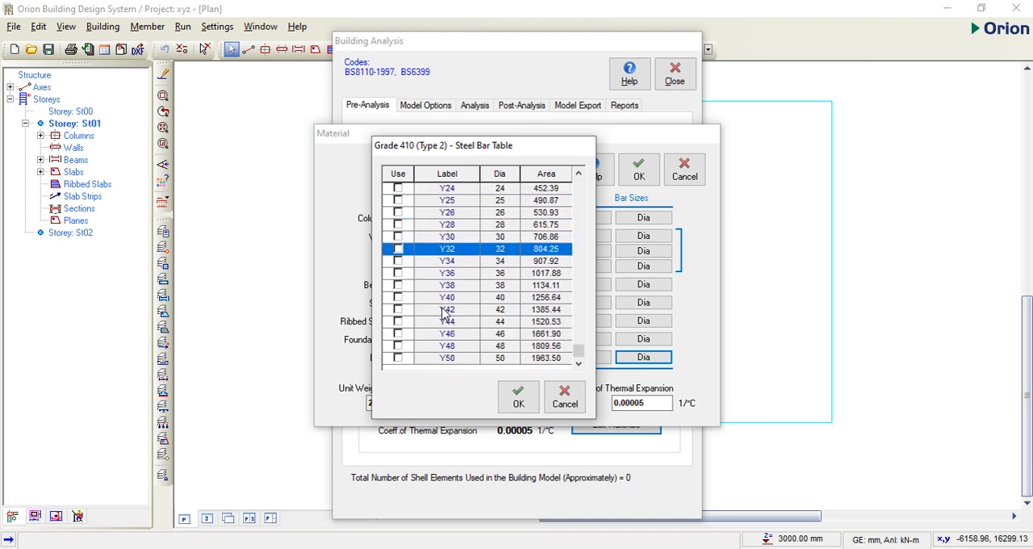
scroll(445, 313, up, 10)
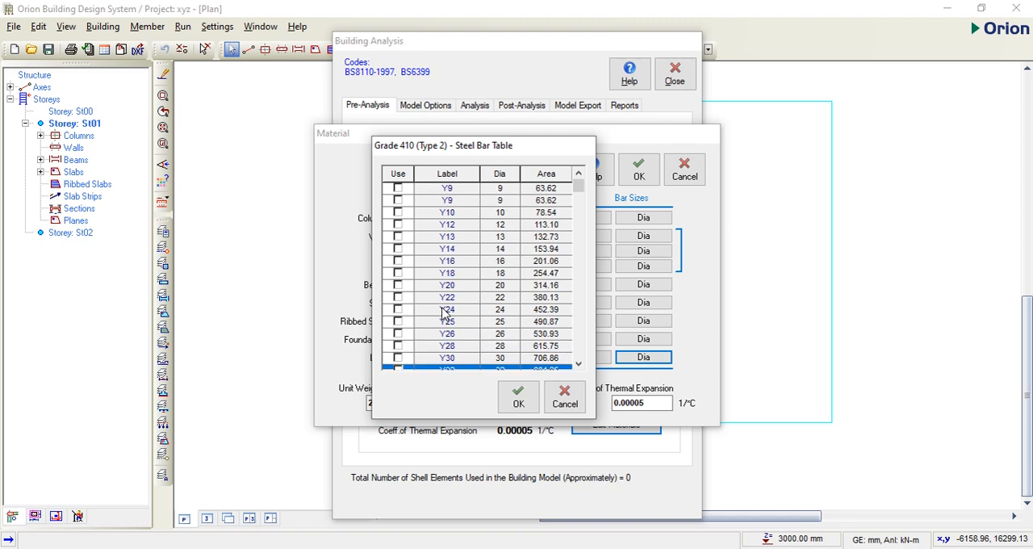
scroll(445, 313, up, 1)
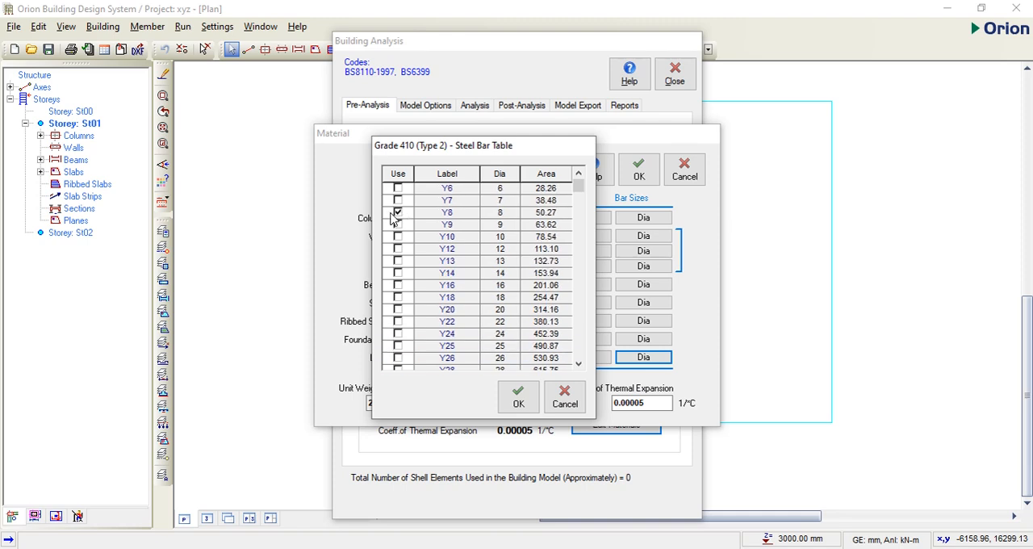
click(519, 398)
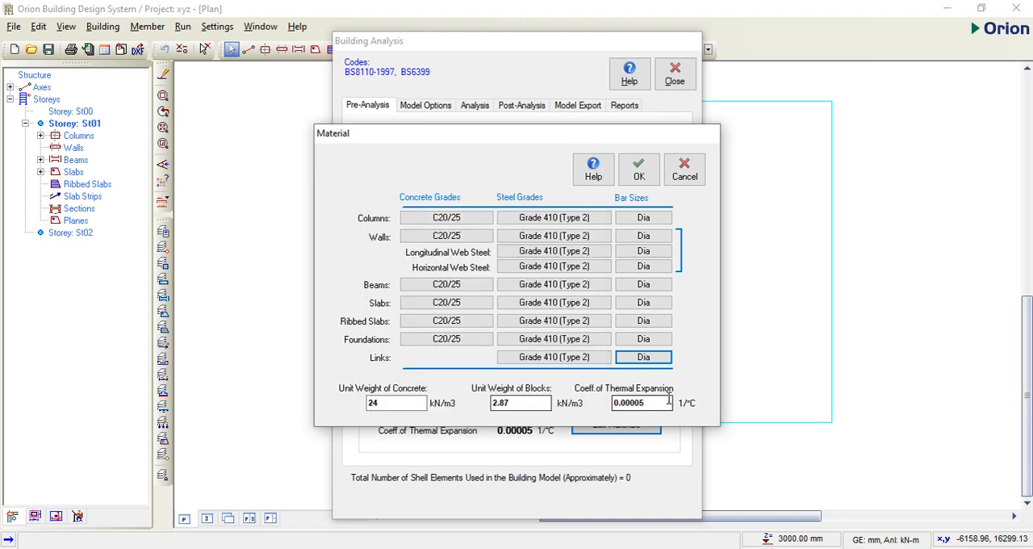
click(638, 173)
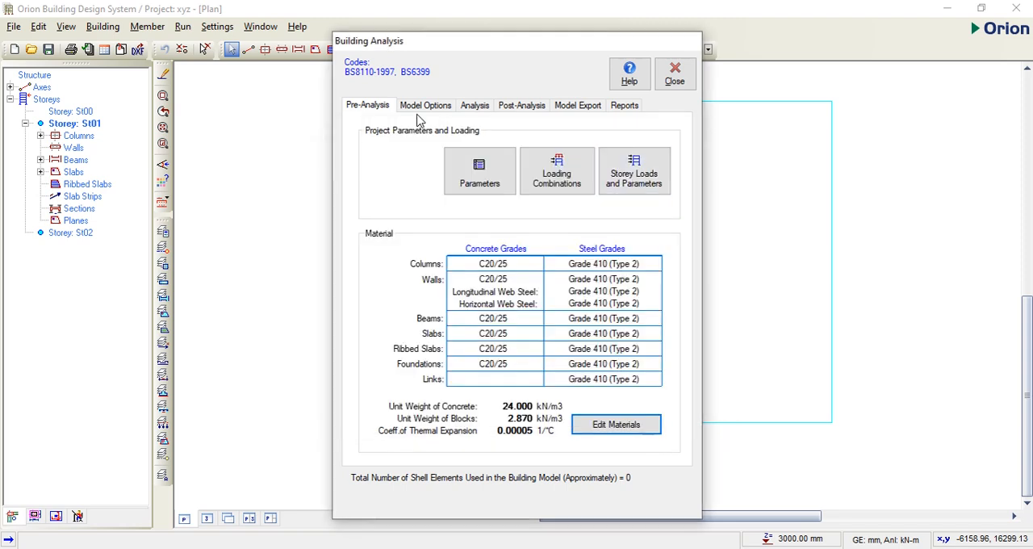
Step: Set the foundation parameters to an allowable soil stress of 100 kN/m2 and the medium dense sand lower-limit subgrade coefficient of 9600 kN/m3
click(480, 180)
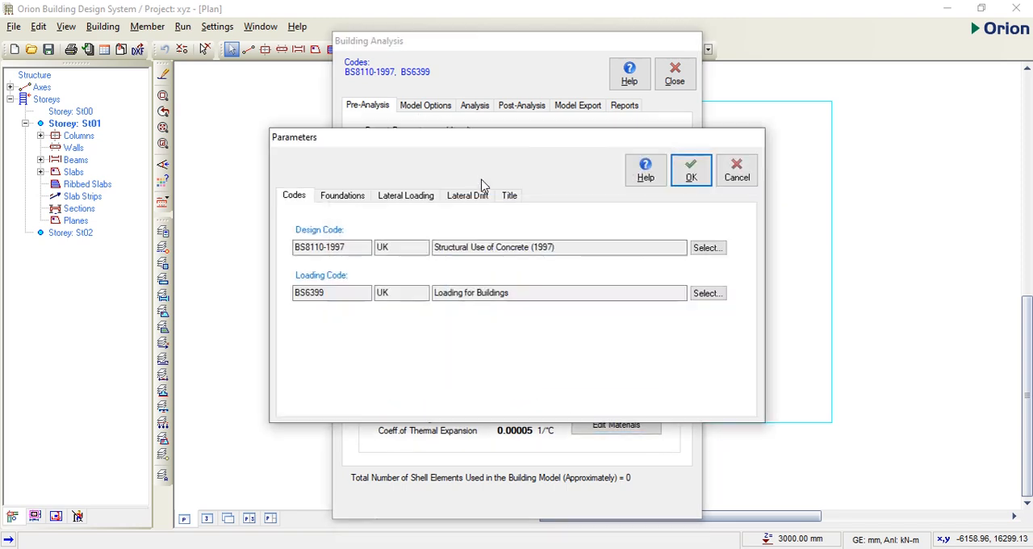
click(340, 199)
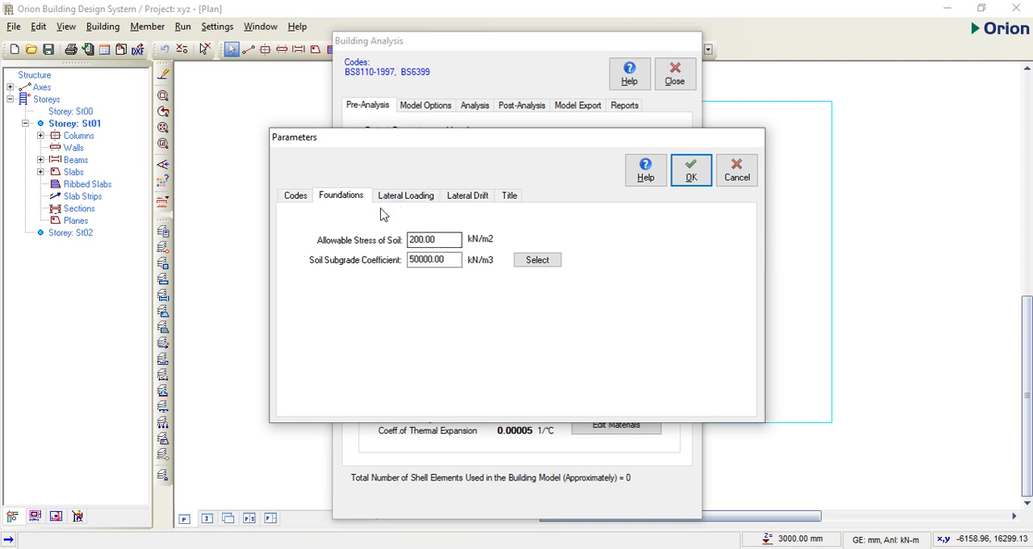
drag(456, 239, 413, 241)
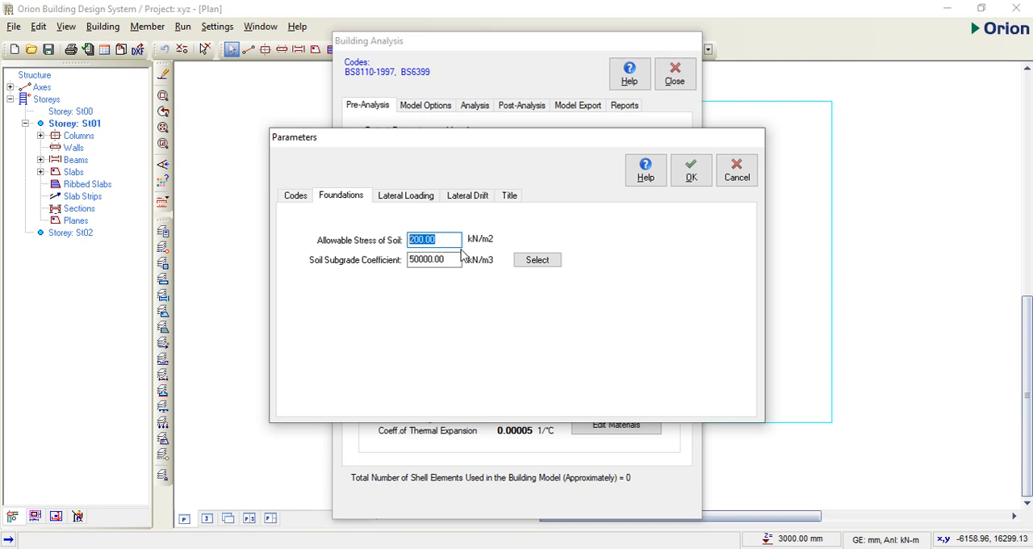
text(1)
click(543, 263)
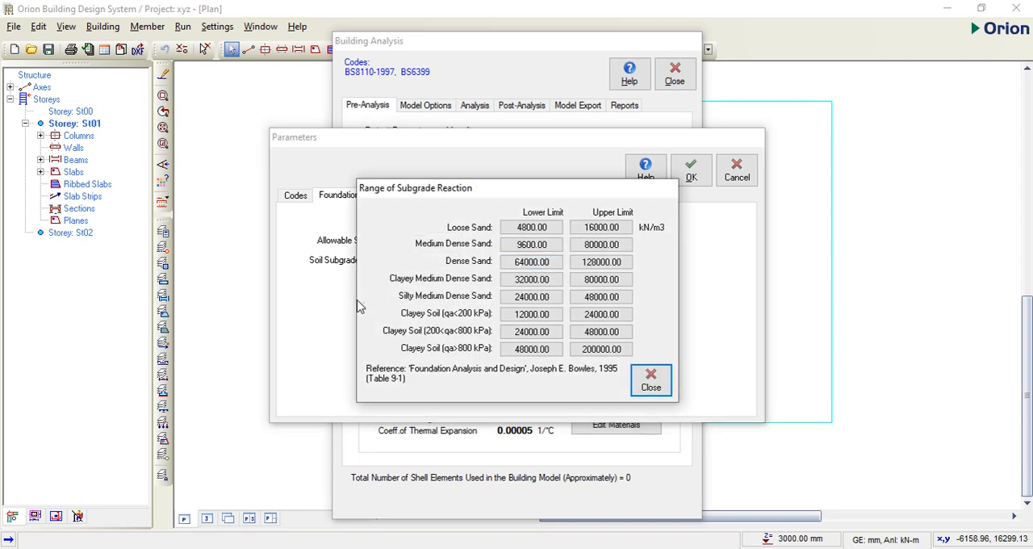
click(577, 264)
click(539, 249)
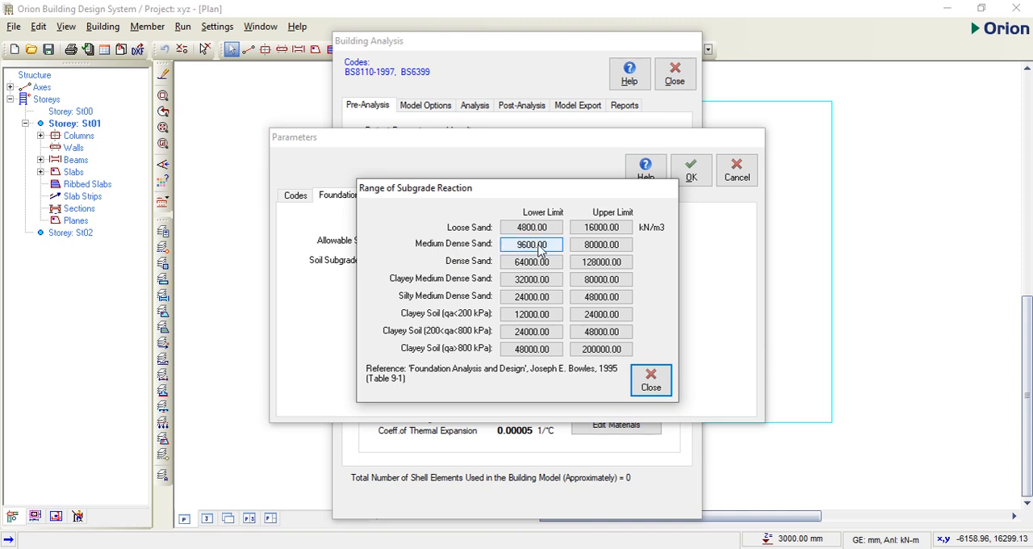
double_click(539, 245)
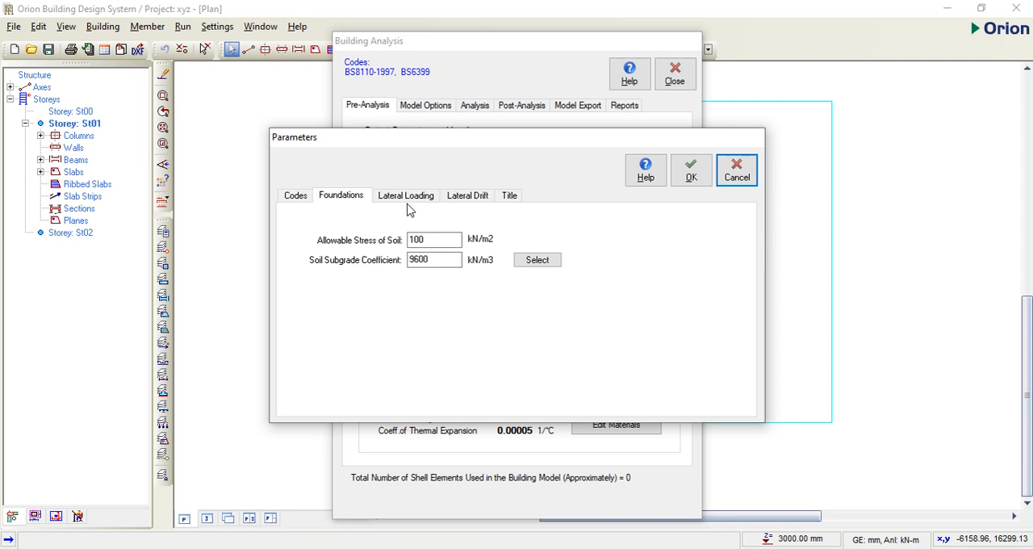
Step: Check the lateral loading and lateral drift parameters, and enter the project header "struct for xyz"
click(421, 199)
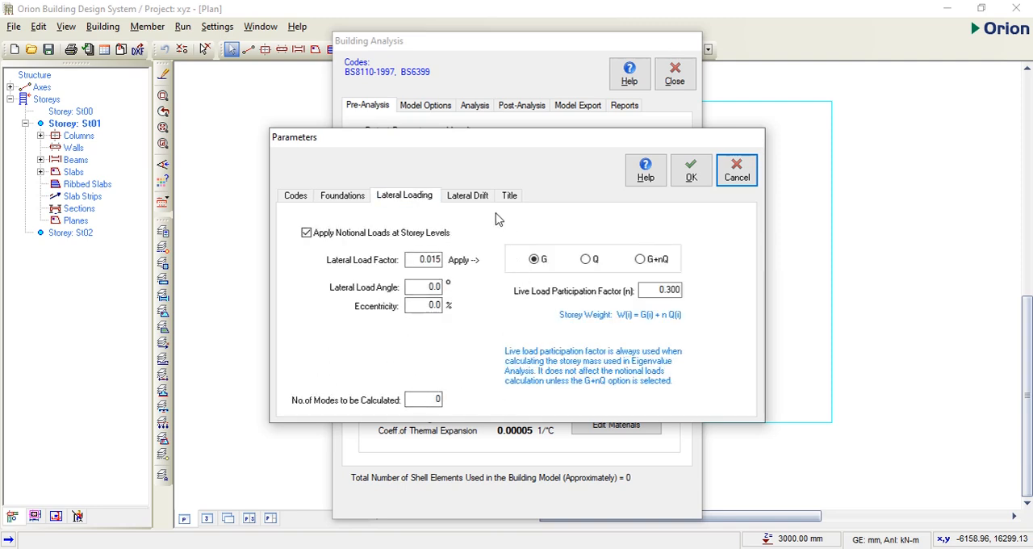
click(481, 199)
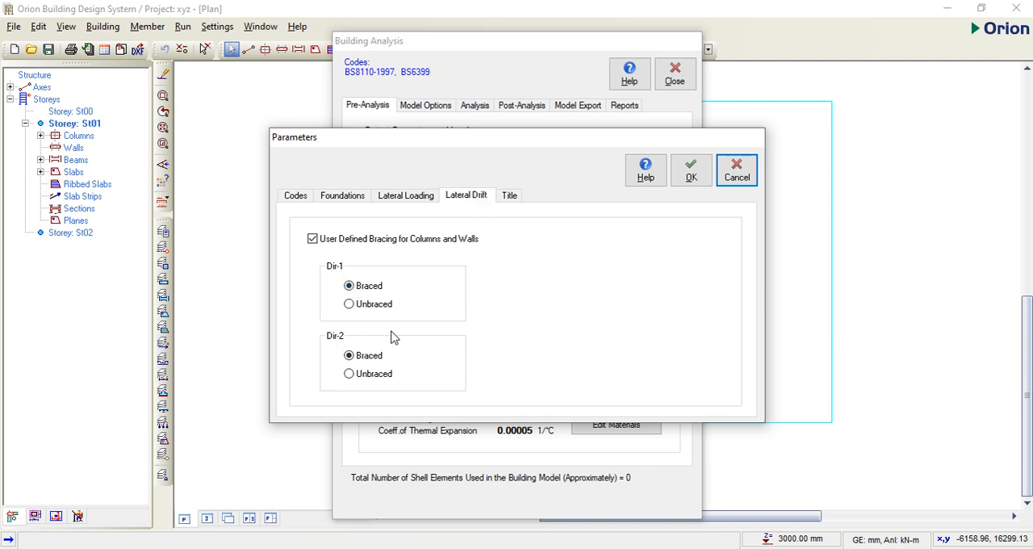
click(508, 200)
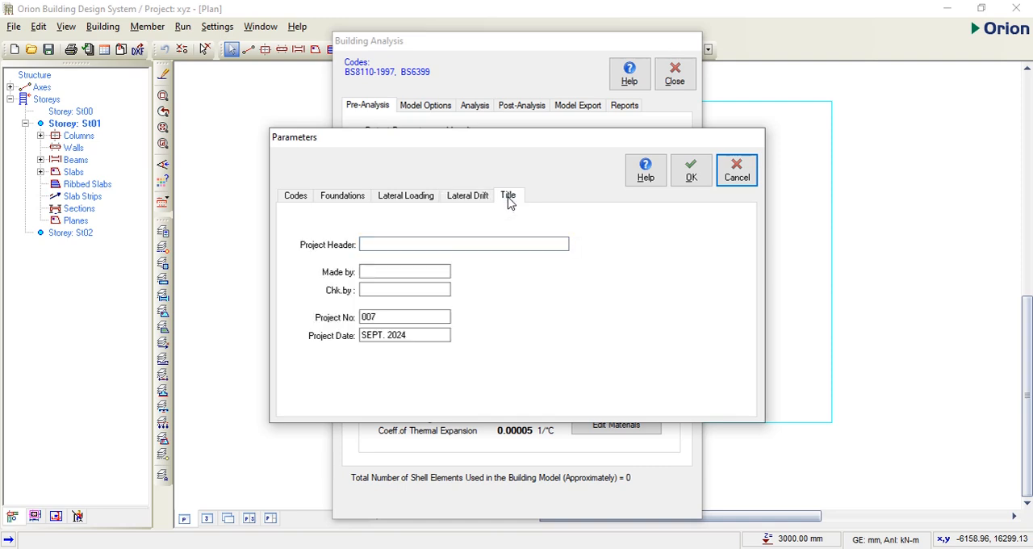
click(375, 242)
click(378, 243)
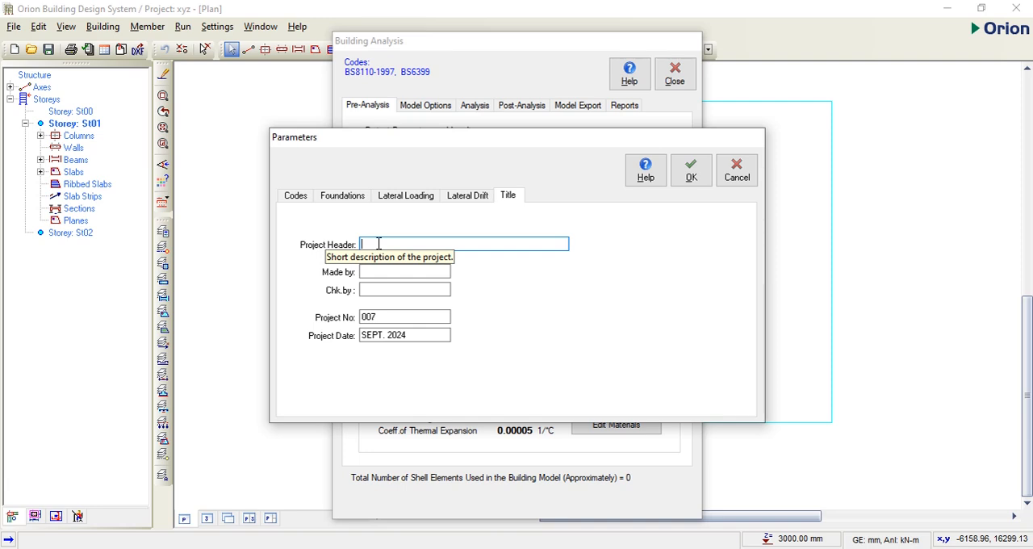
text(struct for)
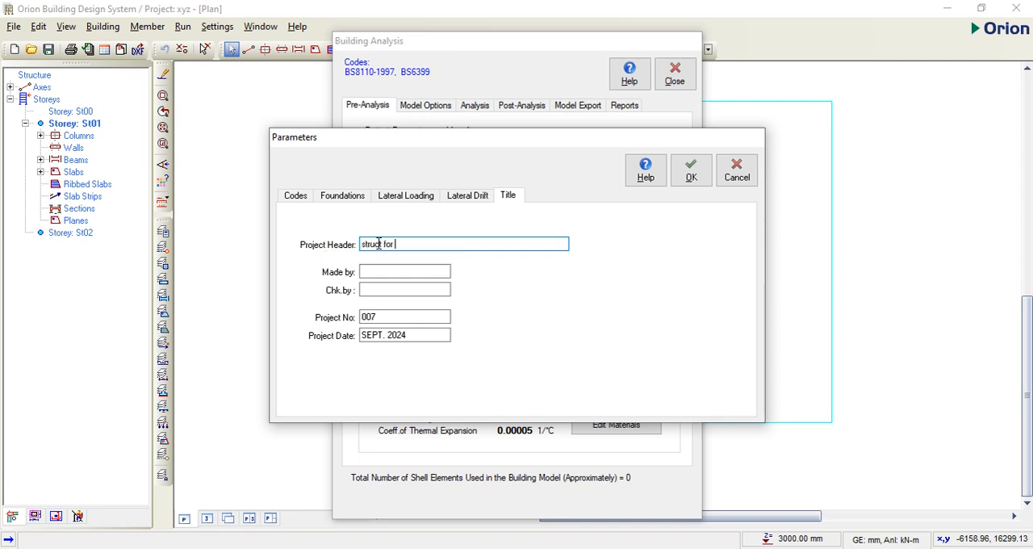
text( xyz)
Step: Fill in the names of the maker and checker, set the project number to 009, and apply the project parameters
click(371, 272)
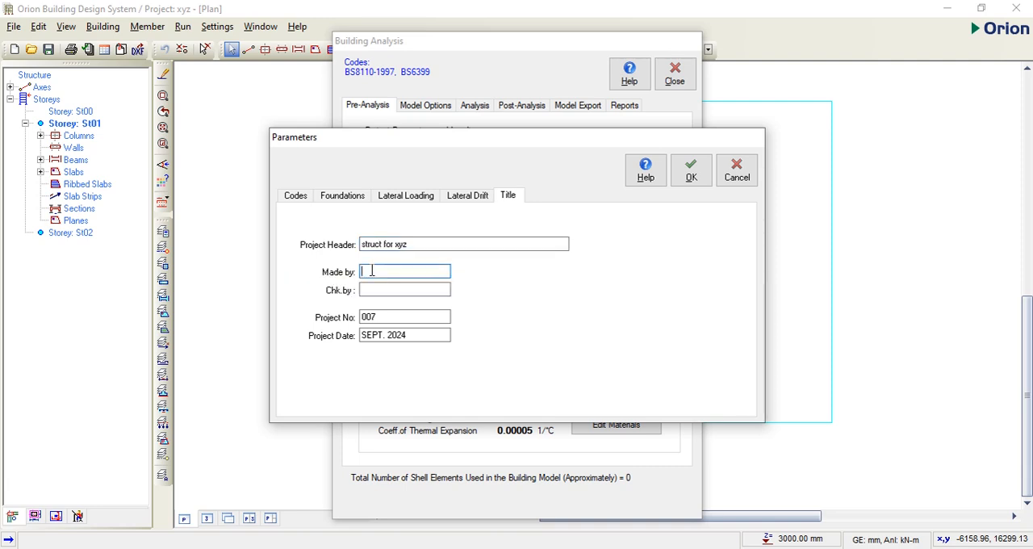
text(Irech e)
click(376, 292)
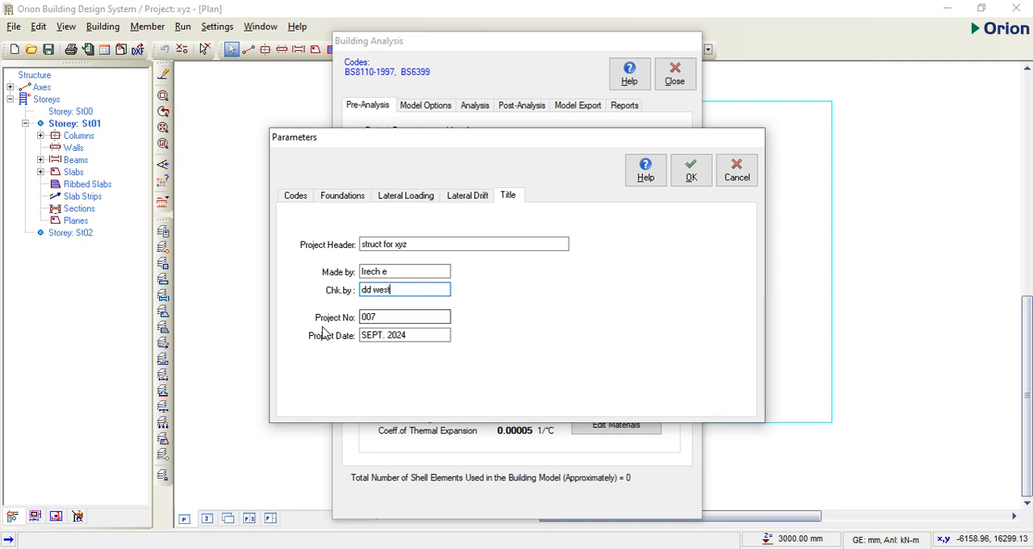
click(387, 317)
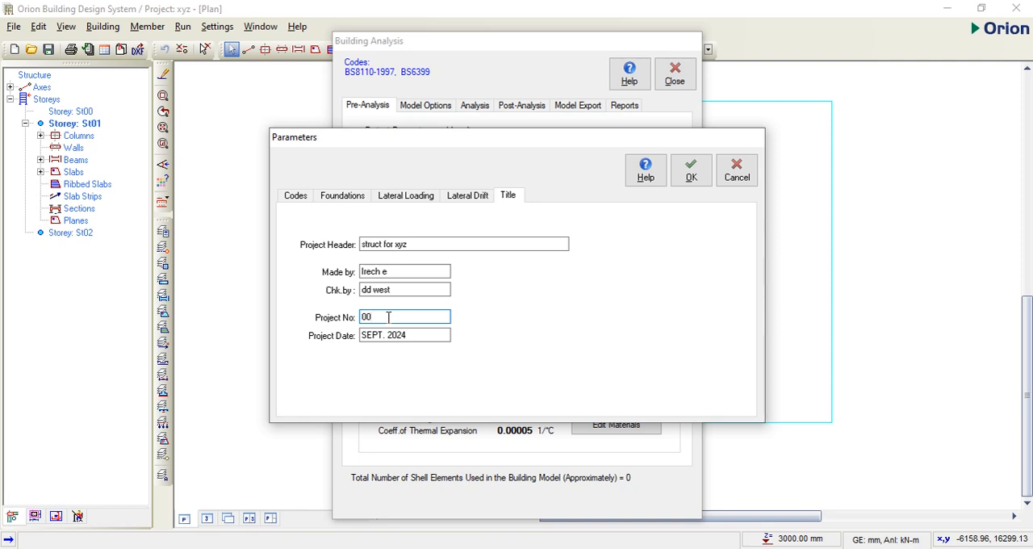
text(9)
click(688, 179)
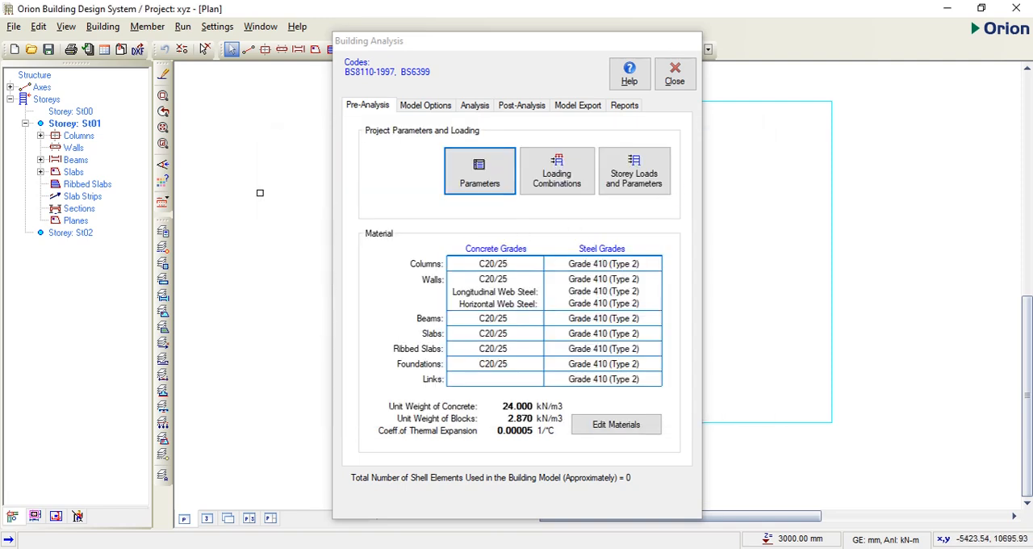
Step: Set the model's rigid zones to Reduced by 25%, keeping storey degrees of freedom at X/Y AND TORSION PERMITTED
click(427, 107)
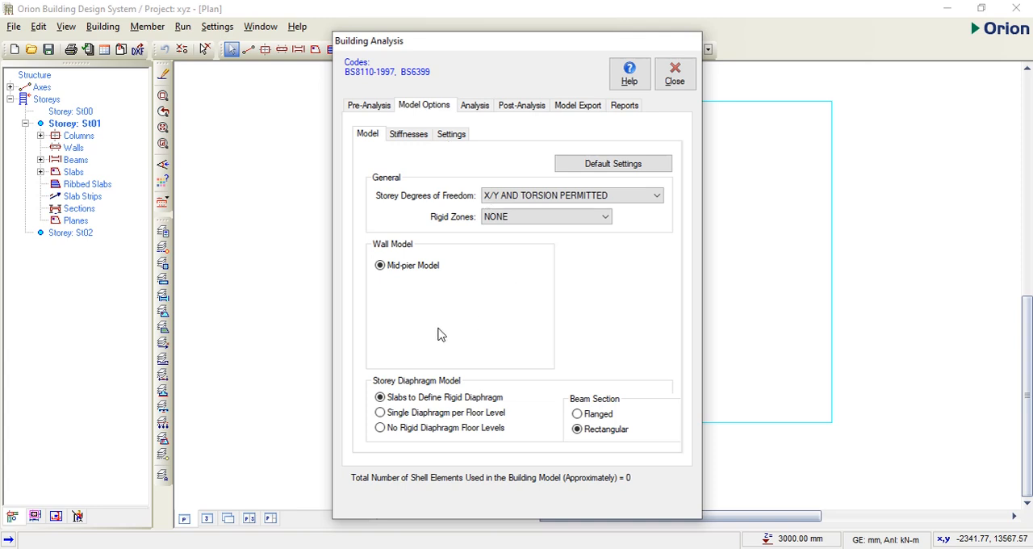
click(646, 198)
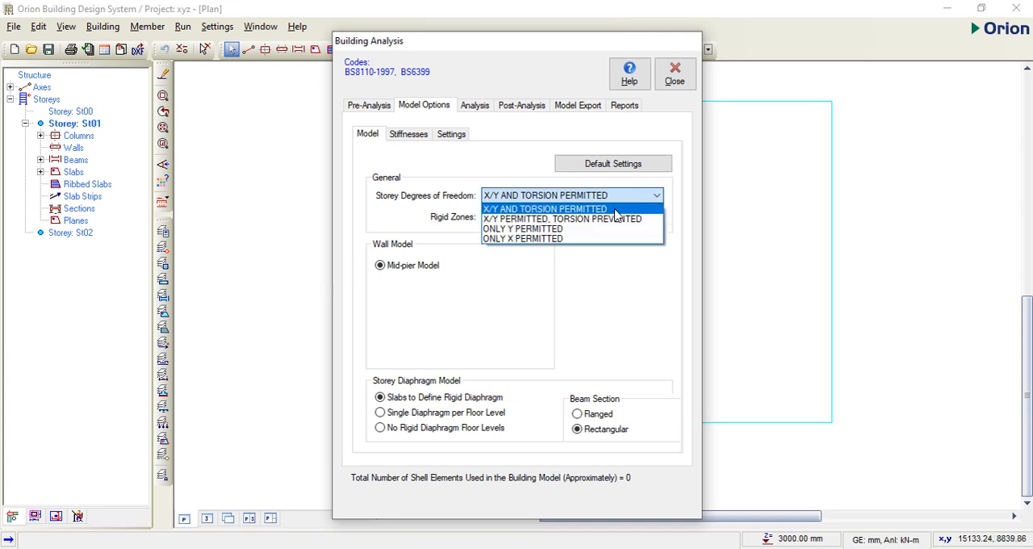
click(651, 206)
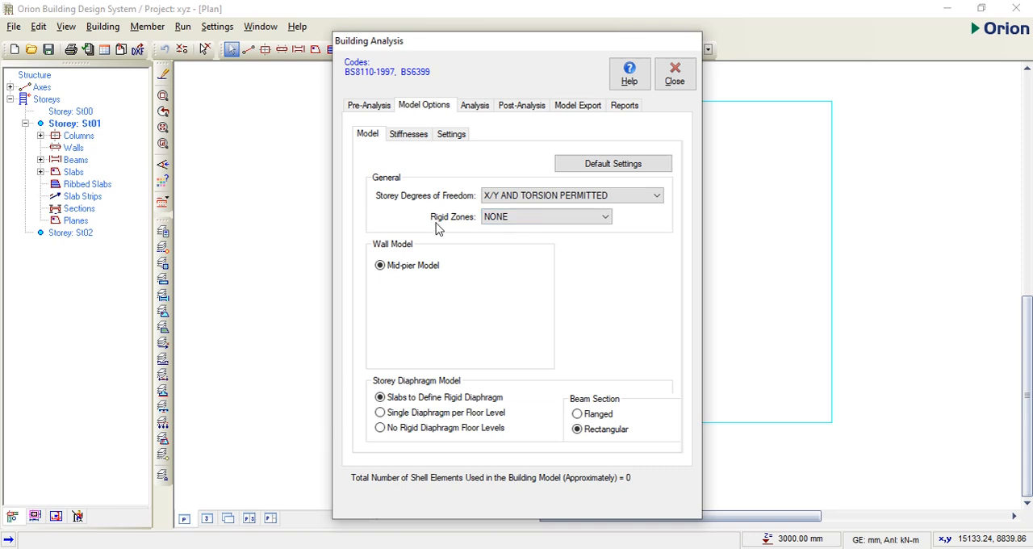
click(577, 227)
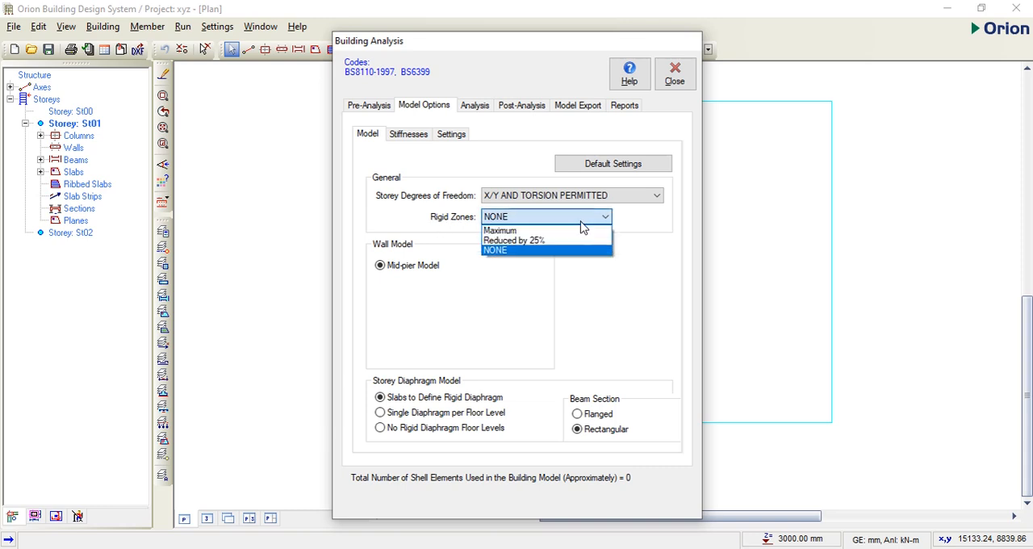
click(538, 239)
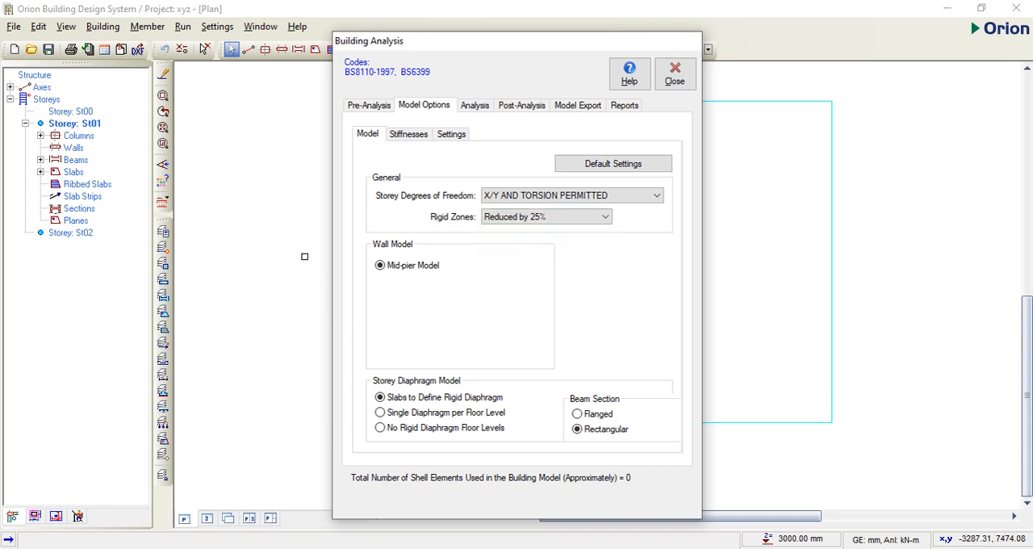
Step: Check the building's loading combinations without editing them, and save the project
click(368, 107)
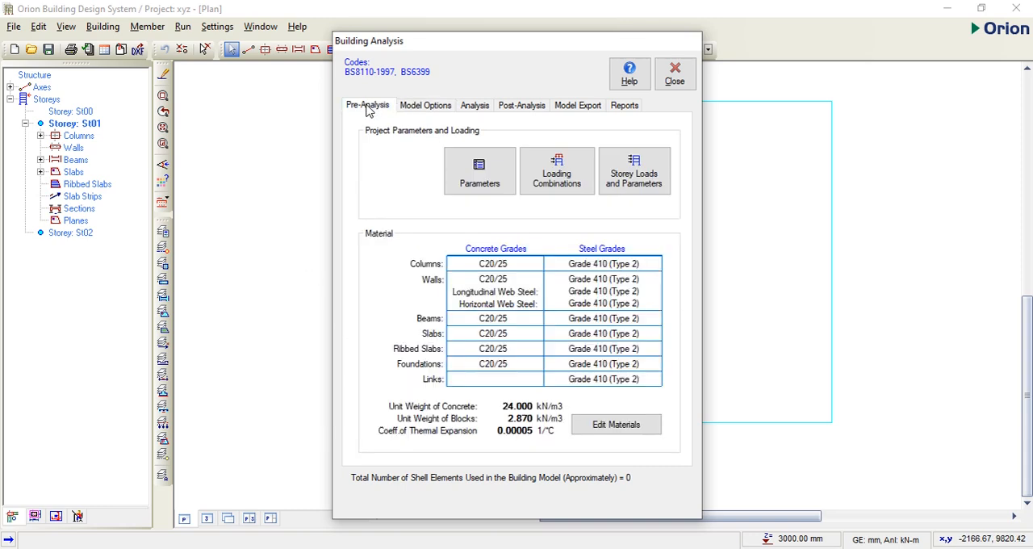
click(589, 192)
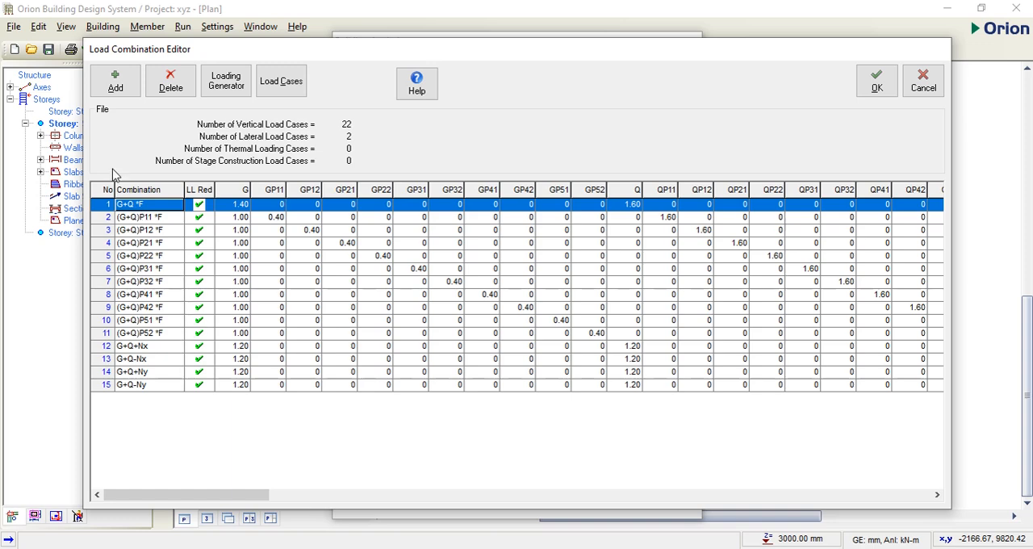
click(926, 89)
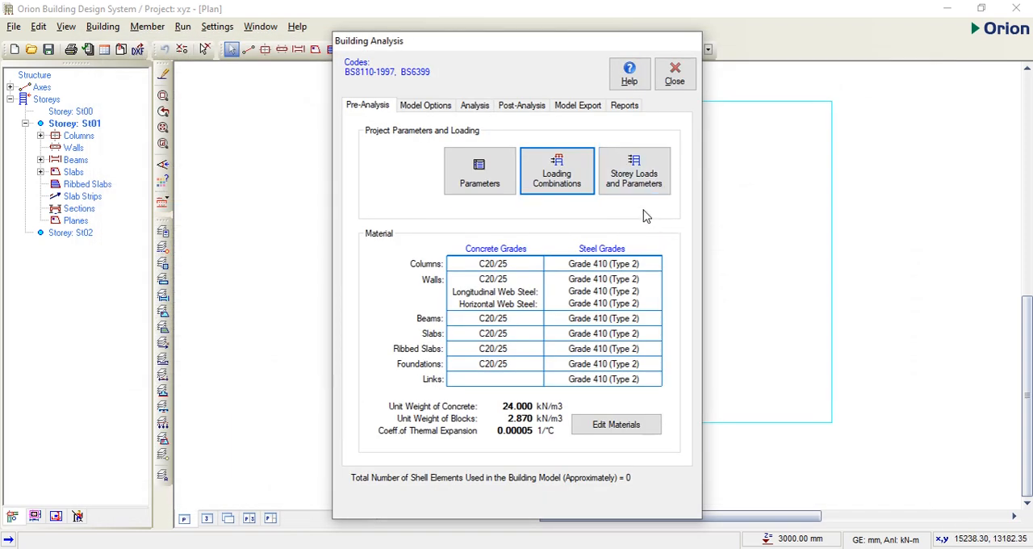
click(675, 74)
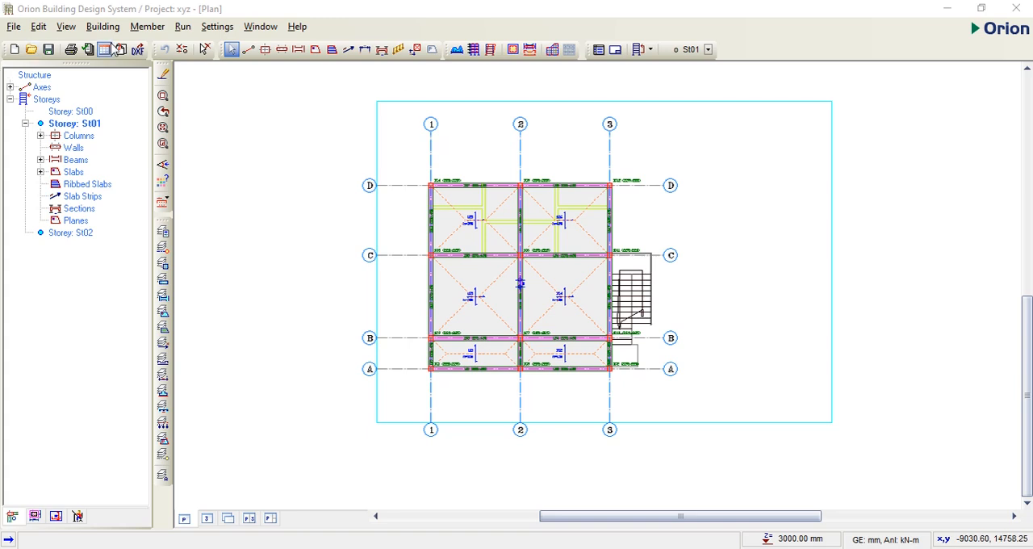
click(49, 51)
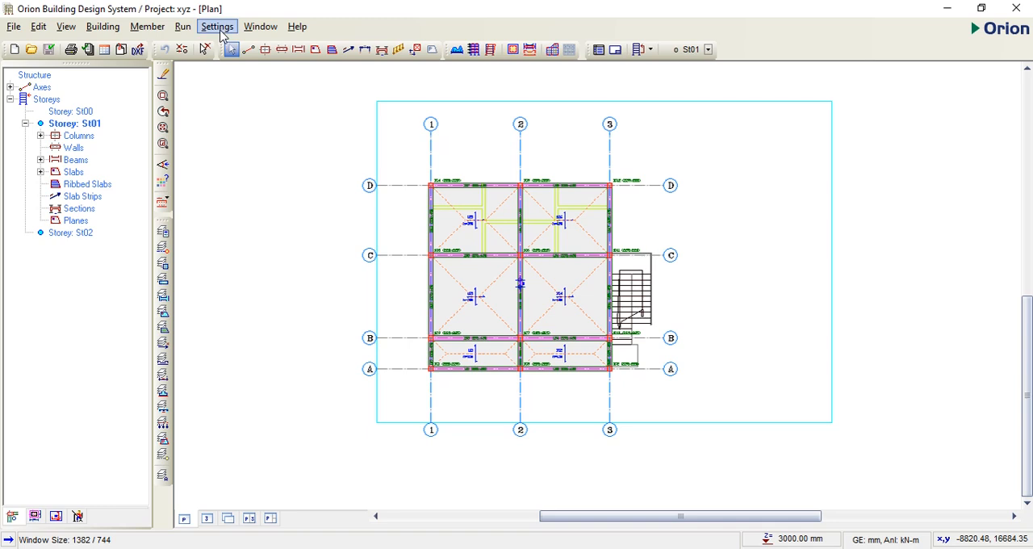
Step: Enter the user company name for report headers in the general settings, check the autosave options, and apply
click(218, 28)
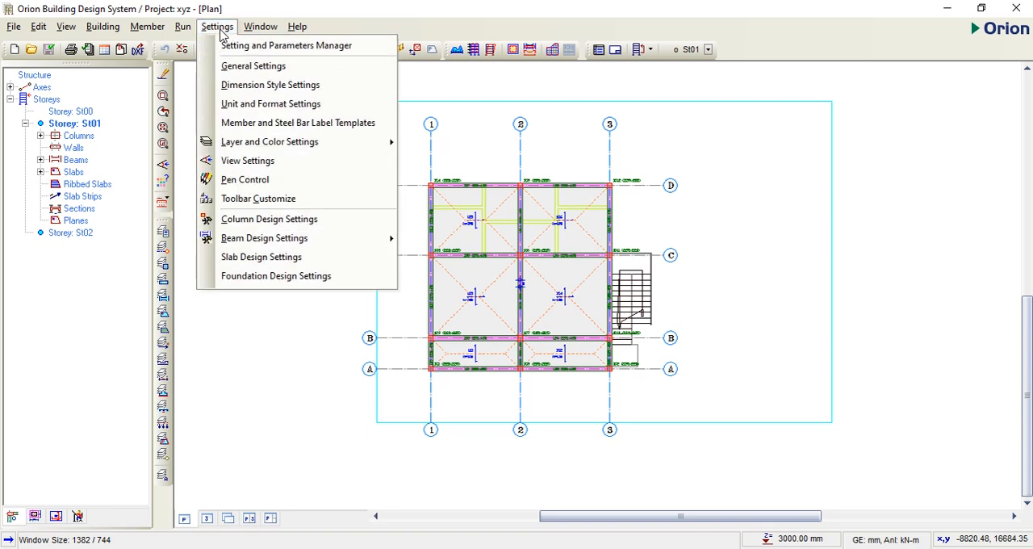
click(248, 67)
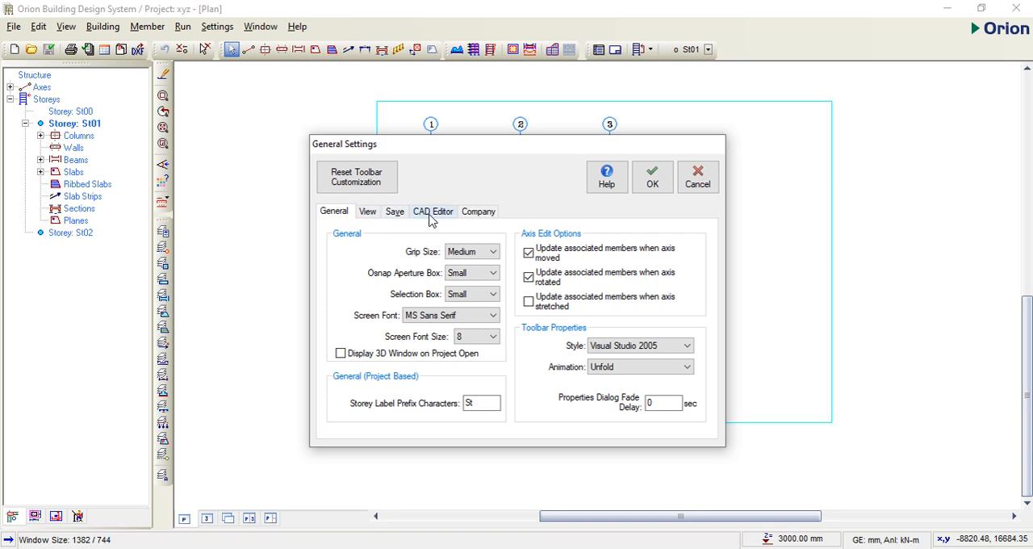
click(479, 212)
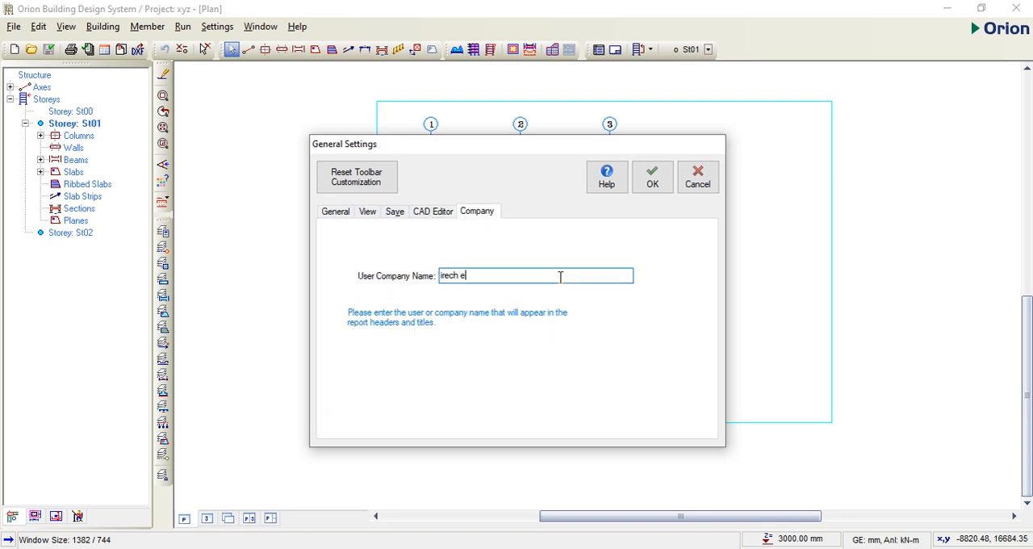
click(394, 212)
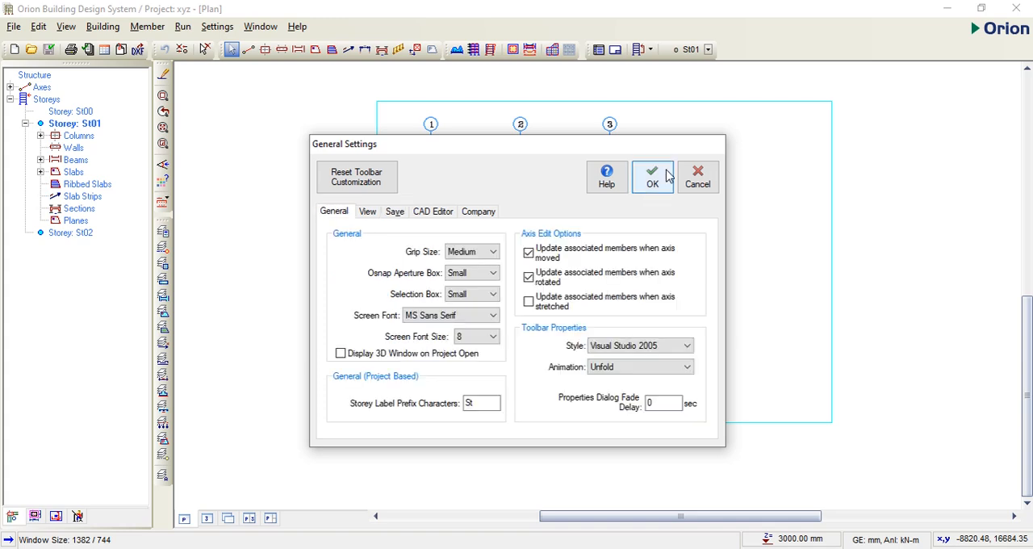
click(659, 181)
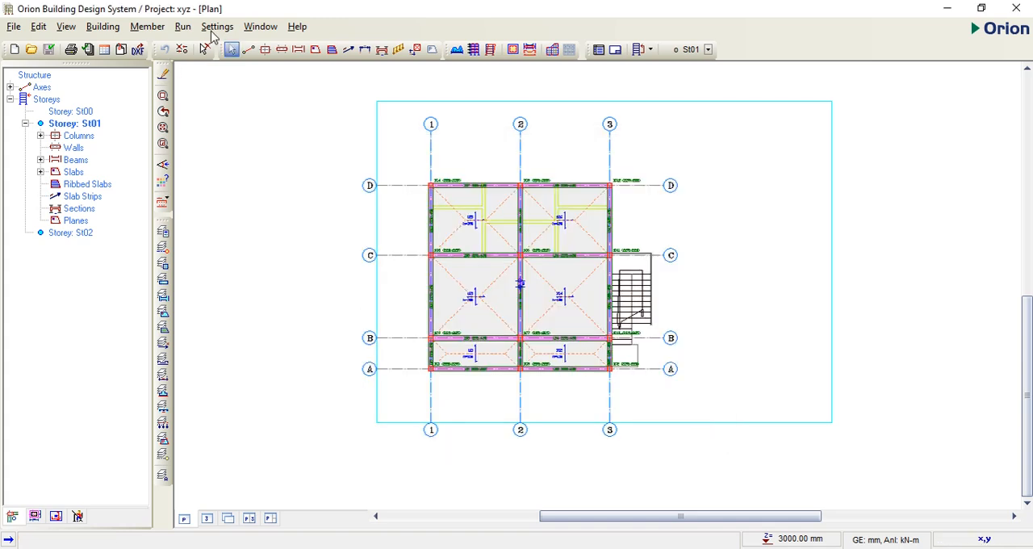
Step: Open the maximum beam steel diameter choices in the storey beam design parameters
click(216, 27)
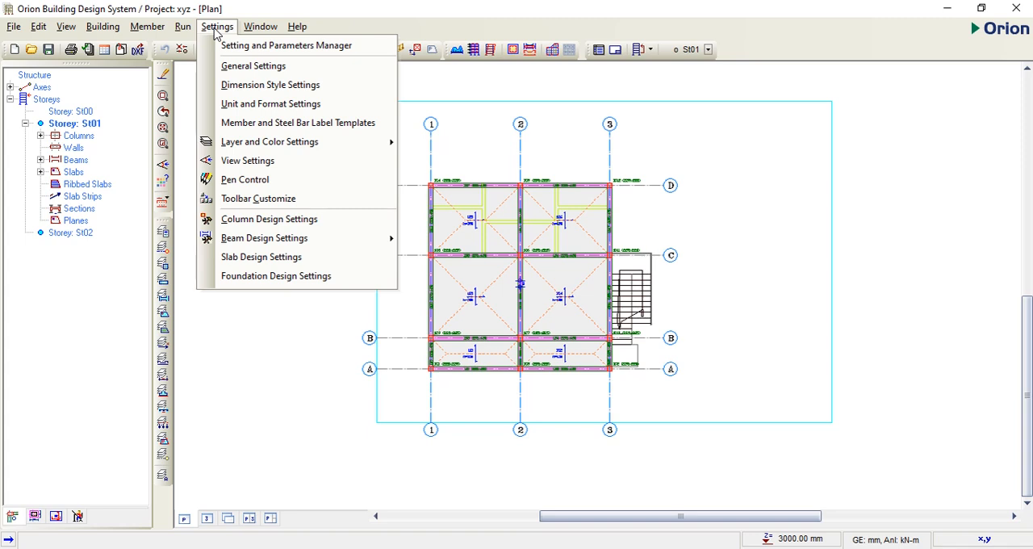
mouse_move(267, 244)
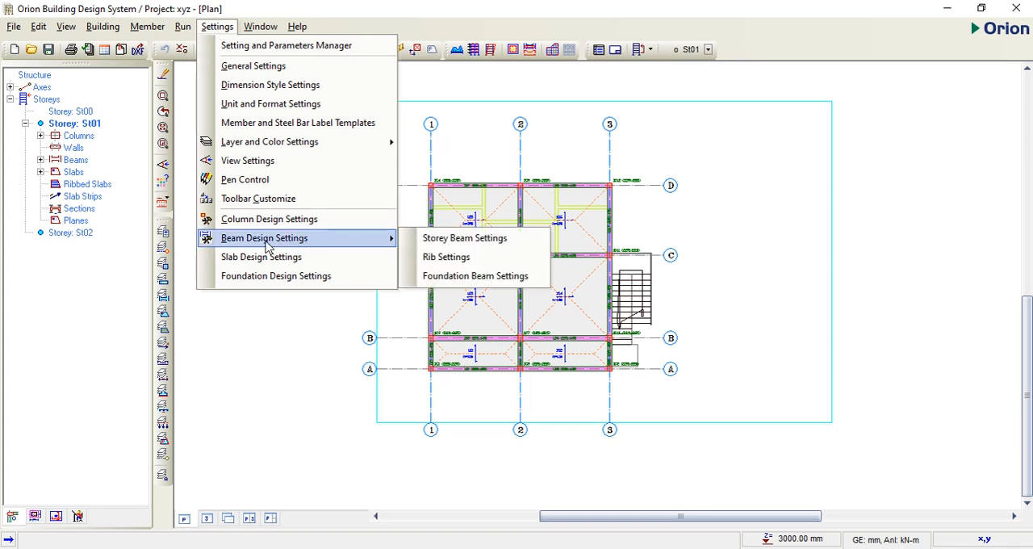
click(490, 243)
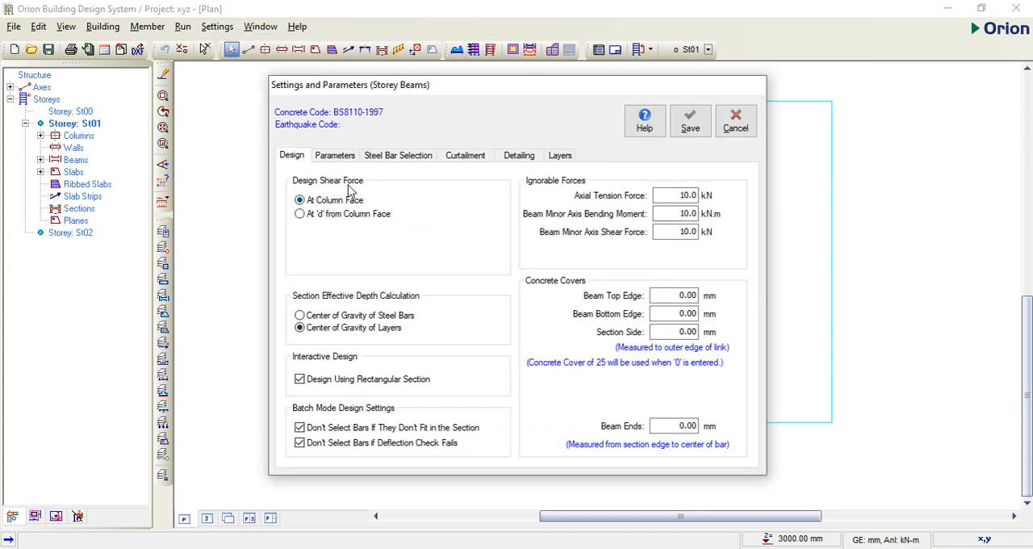
click(338, 158)
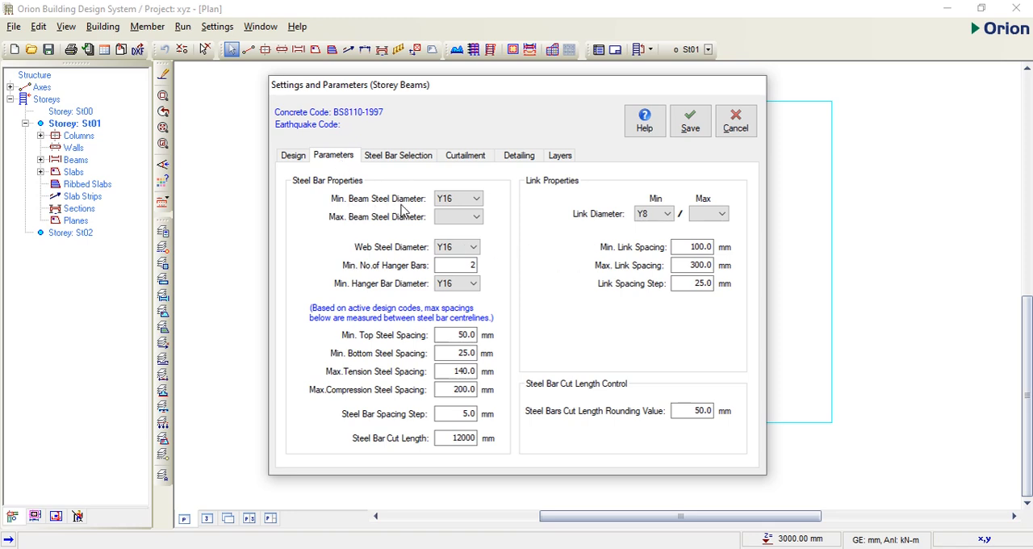
click(470, 218)
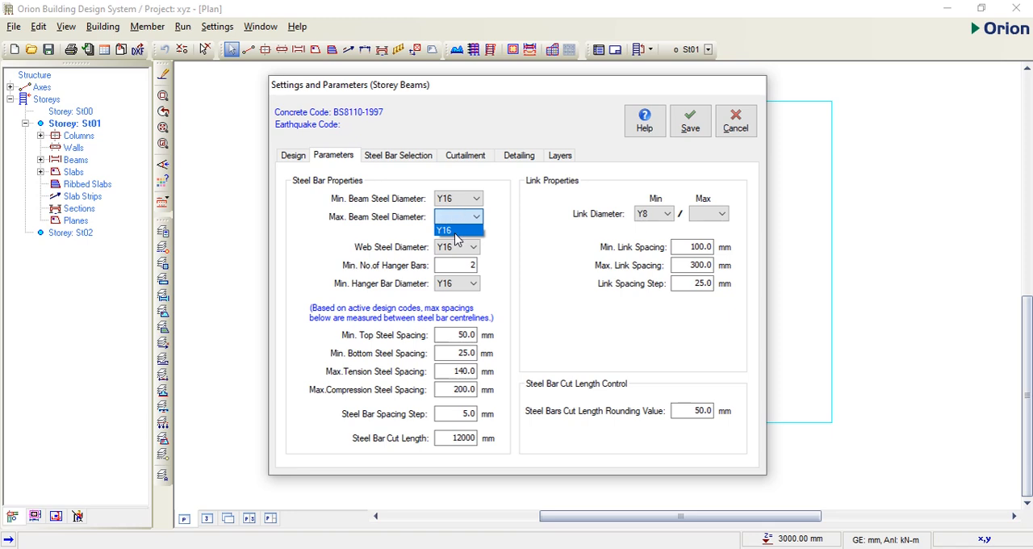
Step: Set the storey beams' maximum steel diameter to Y16 and maximum link diameter to Y8
click(456, 231)
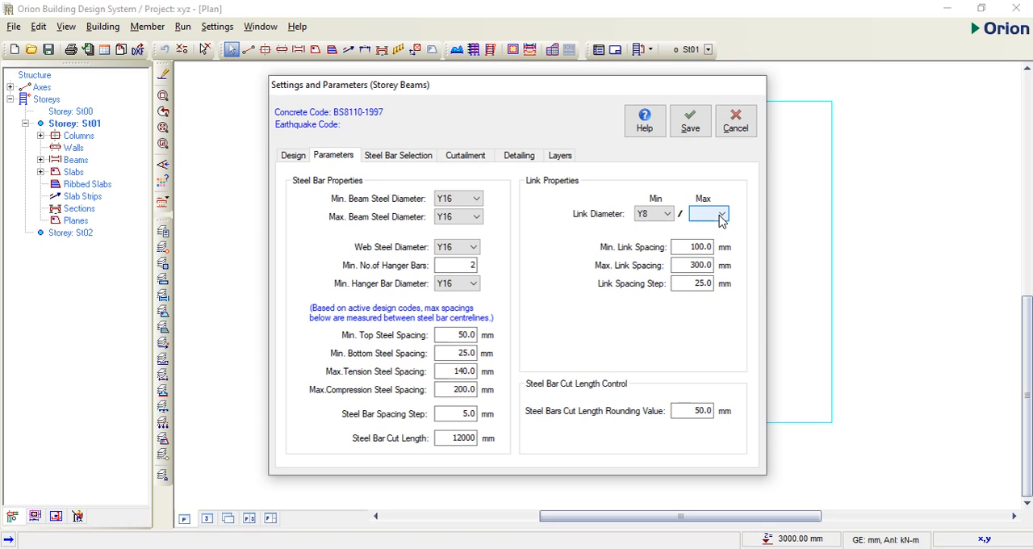
click(721, 218)
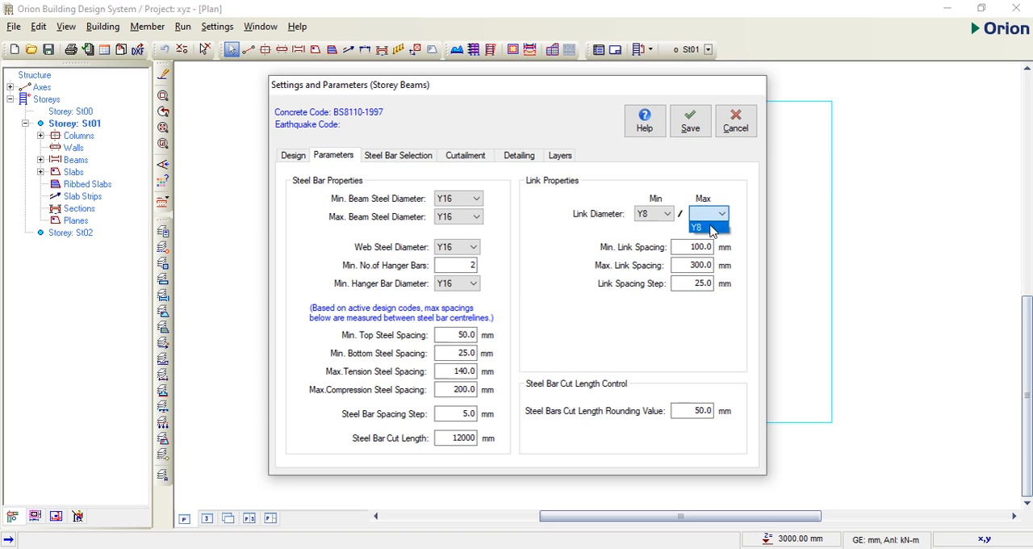
click(710, 228)
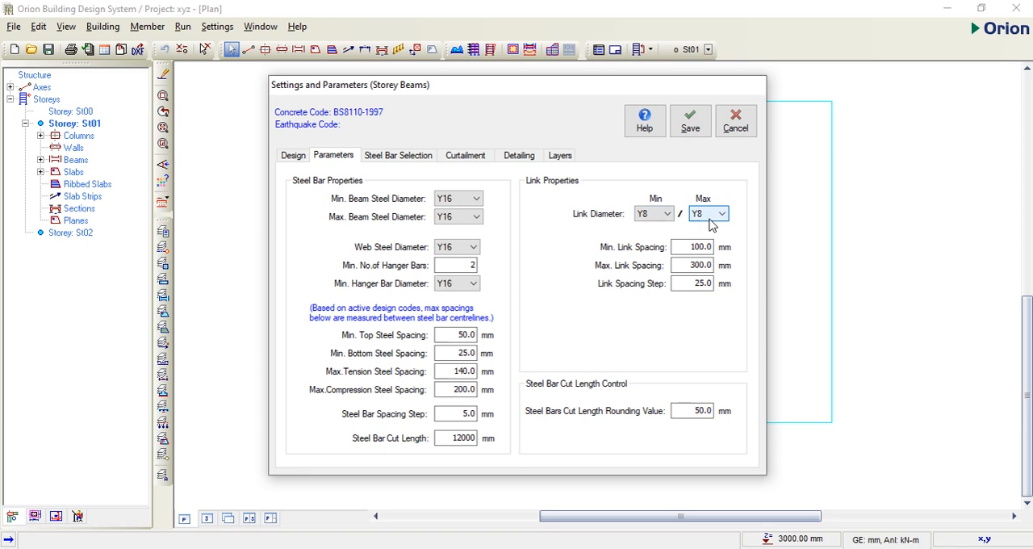
Step: Set the beam detailing to draw sections for All Beams with Span Section Only
click(465, 155)
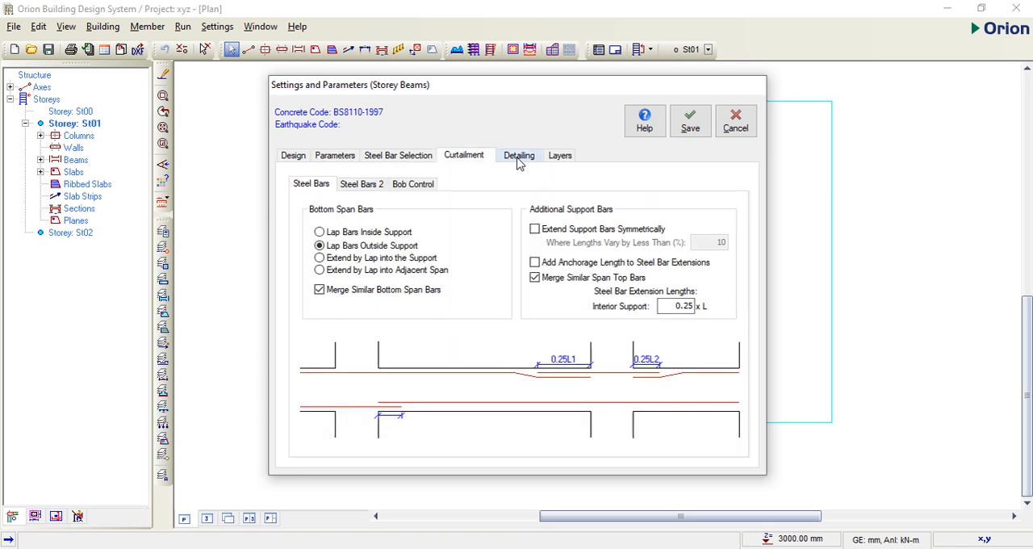
click(518, 155)
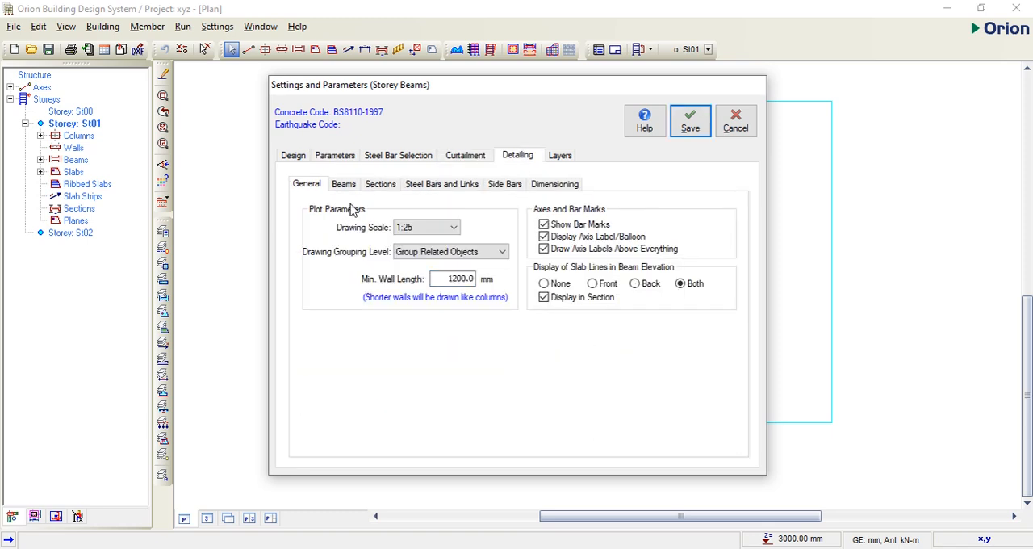
click(382, 186)
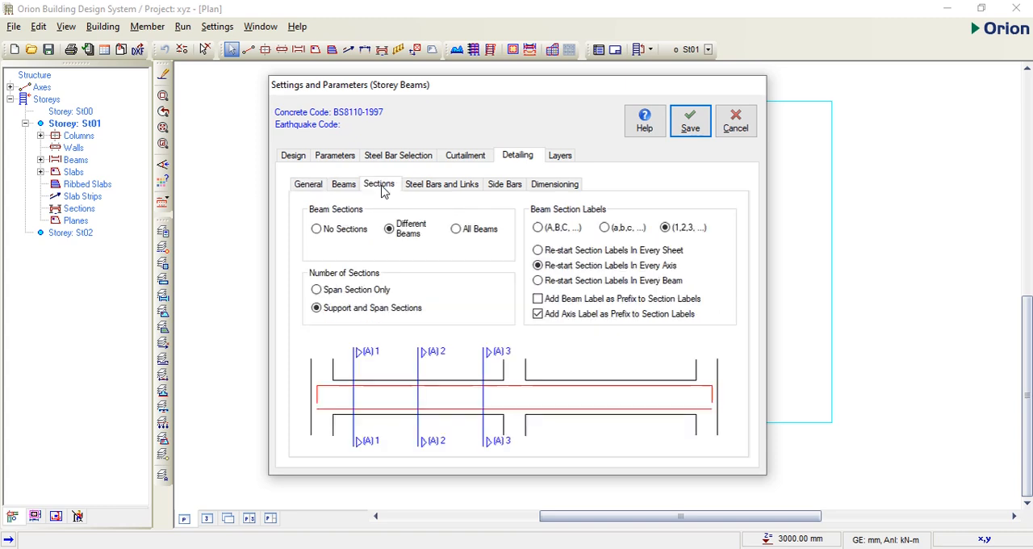
click(457, 229)
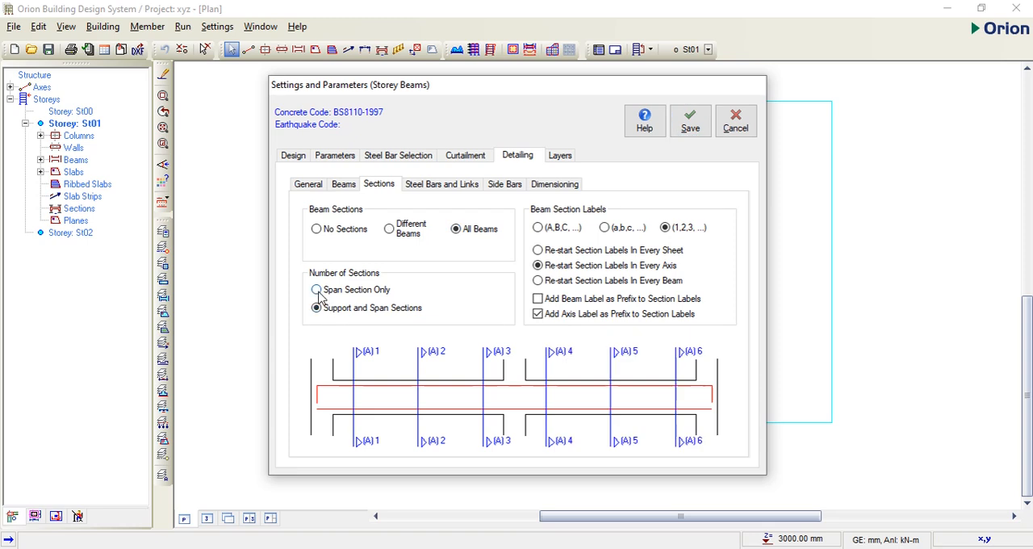
click(316, 292)
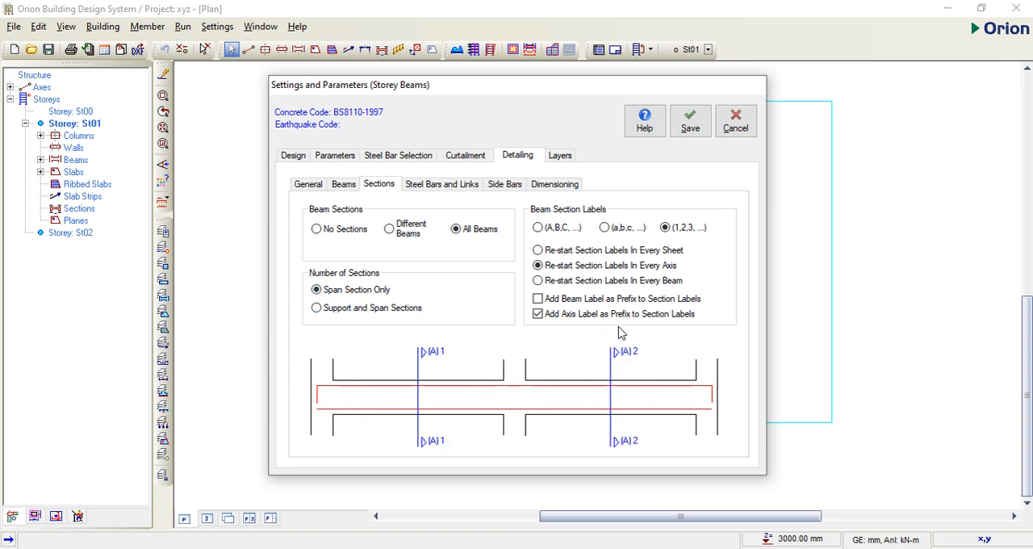
Step: Disable IStructE style annotation, shifted bob display and kinks in the beam steel bar detailing, leaving total link quantity unprinted, and save the settings
click(444, 185)
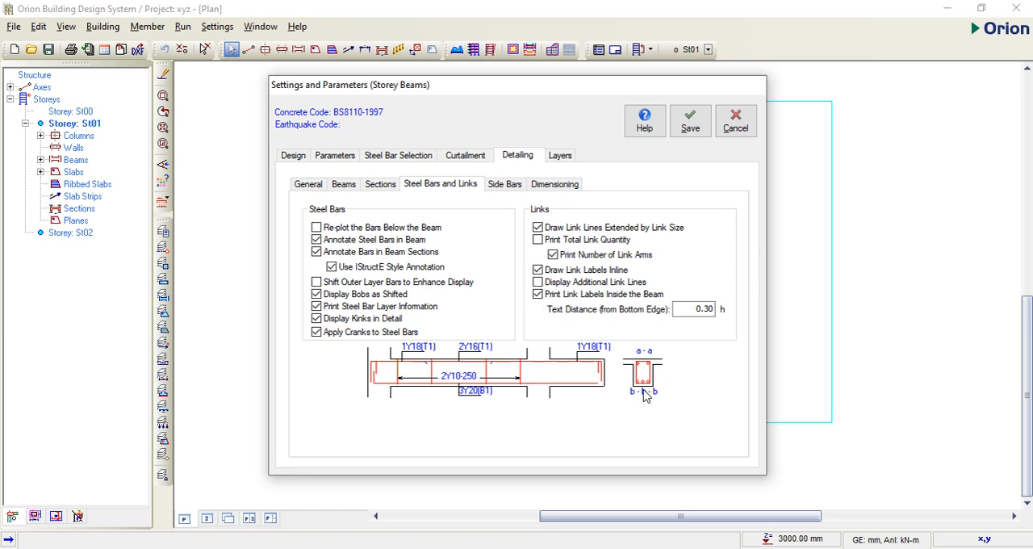
click(332, 267)
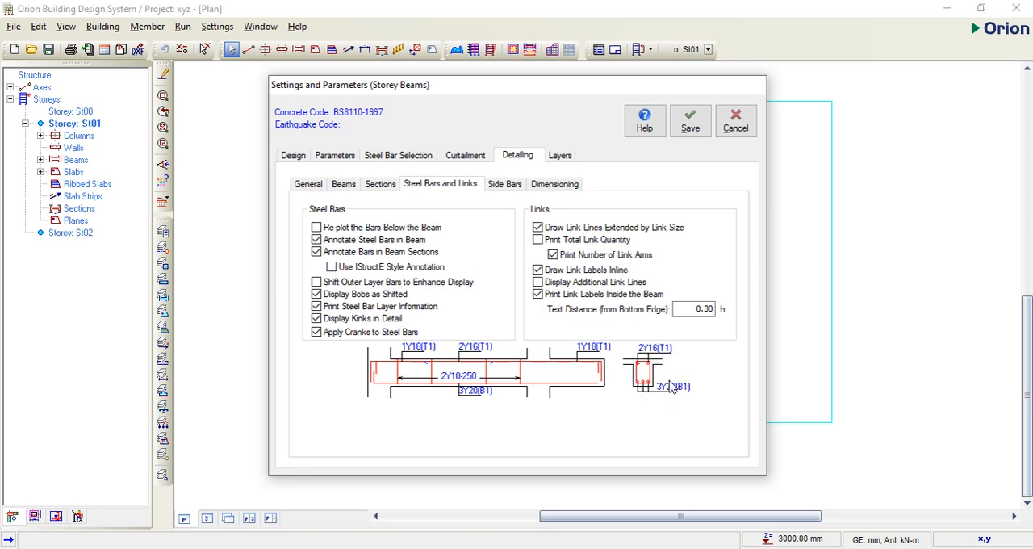
click(316, 295)
click(318, 320)
click(538, 228)
click(538, 240)
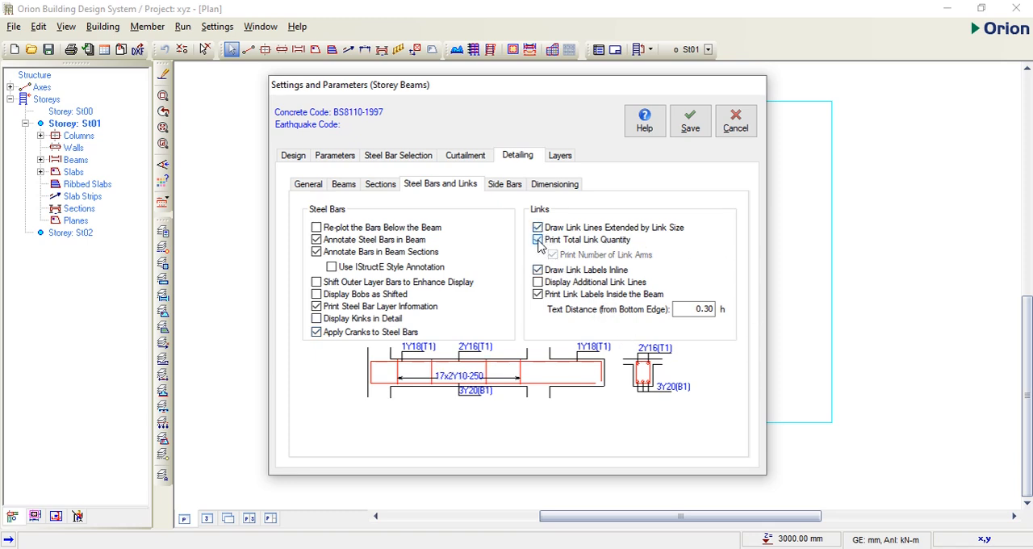
click(538, 240)
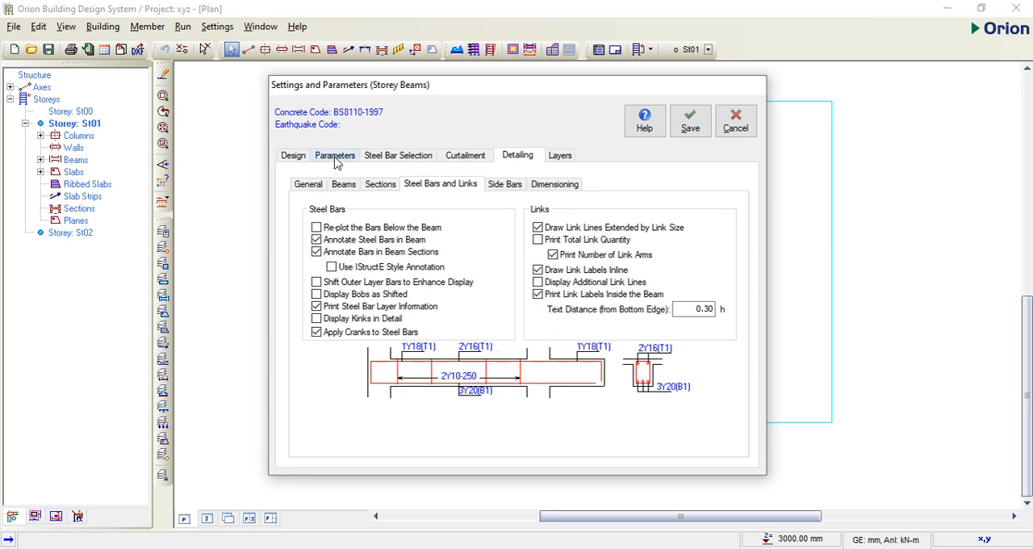
click(692, 121)
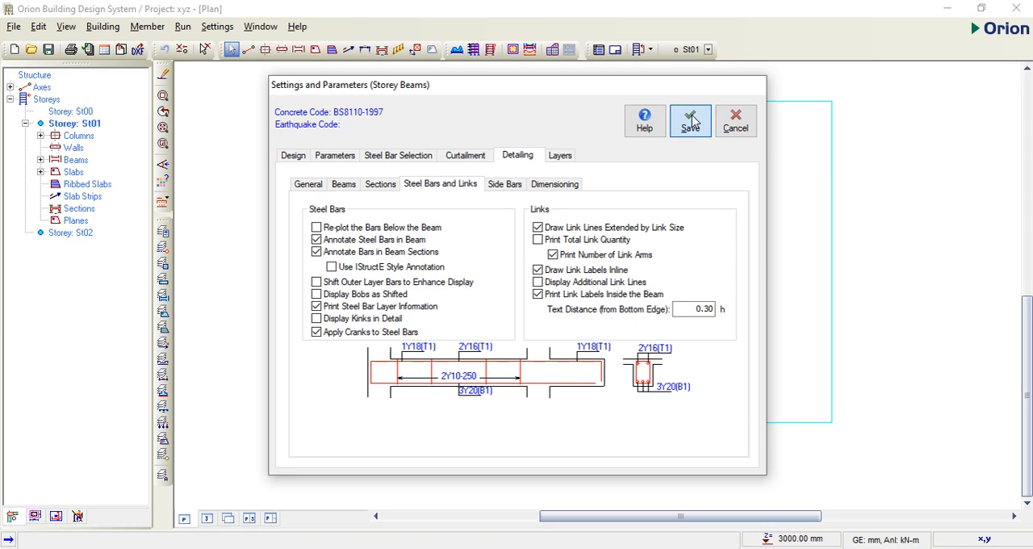
click(580, 338)
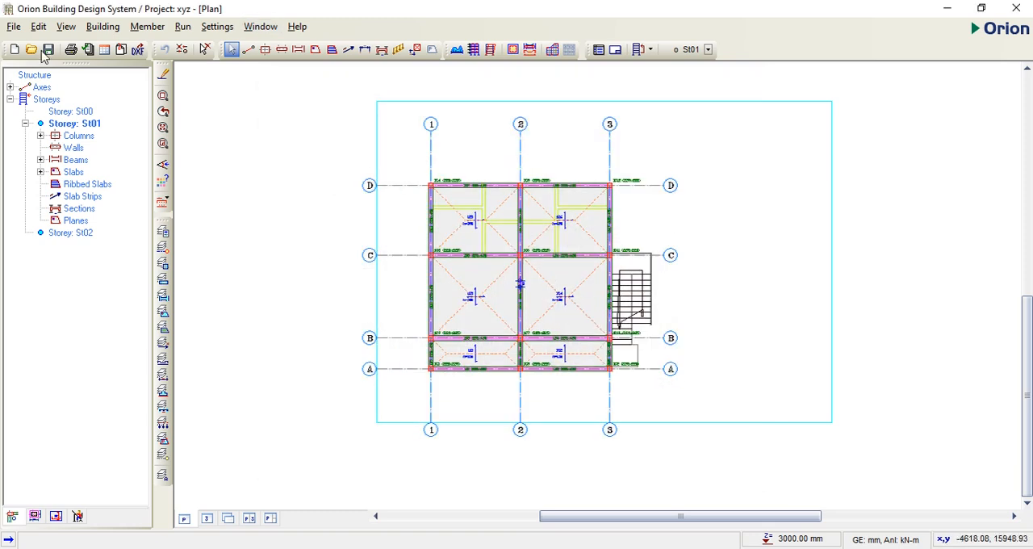
Step: Set the maximum longitudinal column bar size to 16 in the column design settings
click(216, 27)
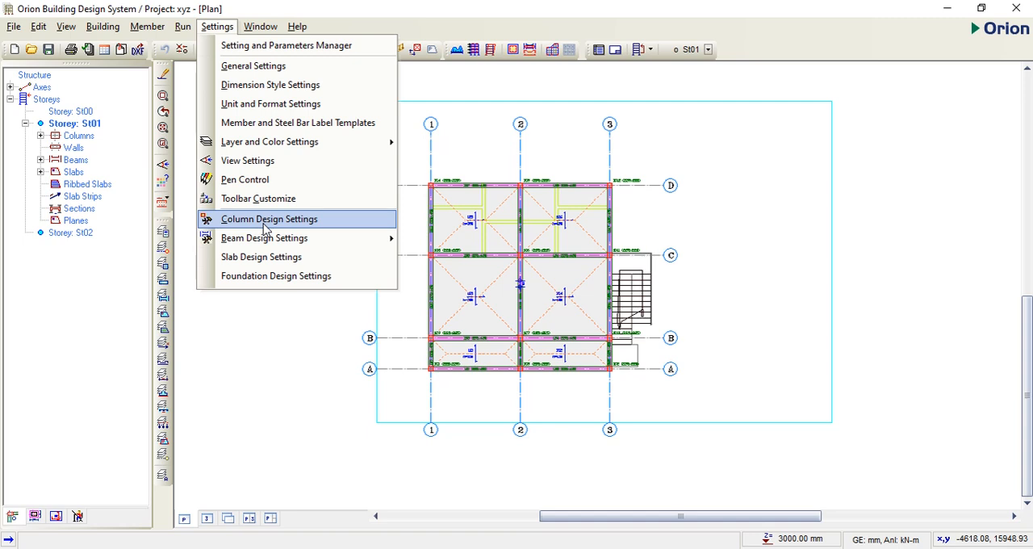
click(265, 221)
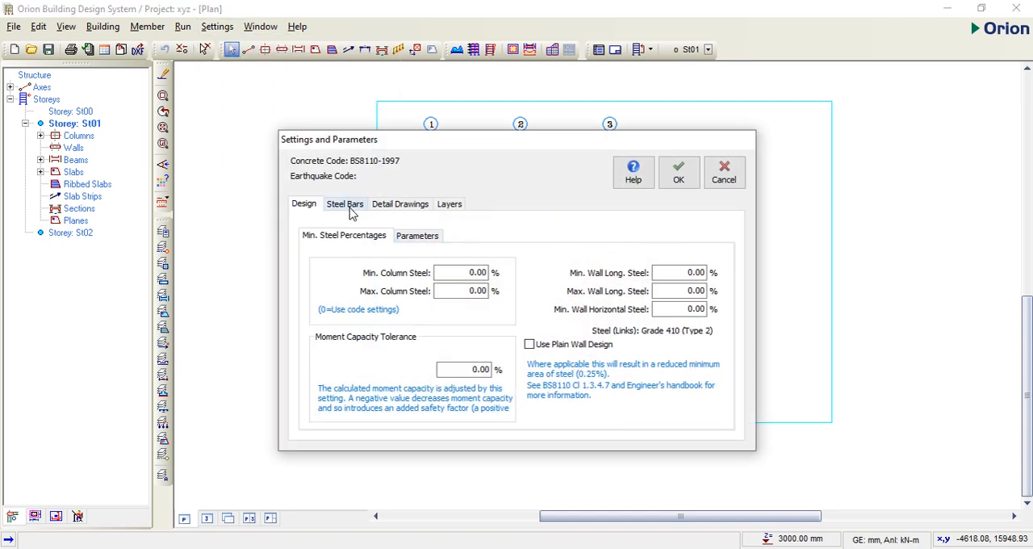
click(347, 206)
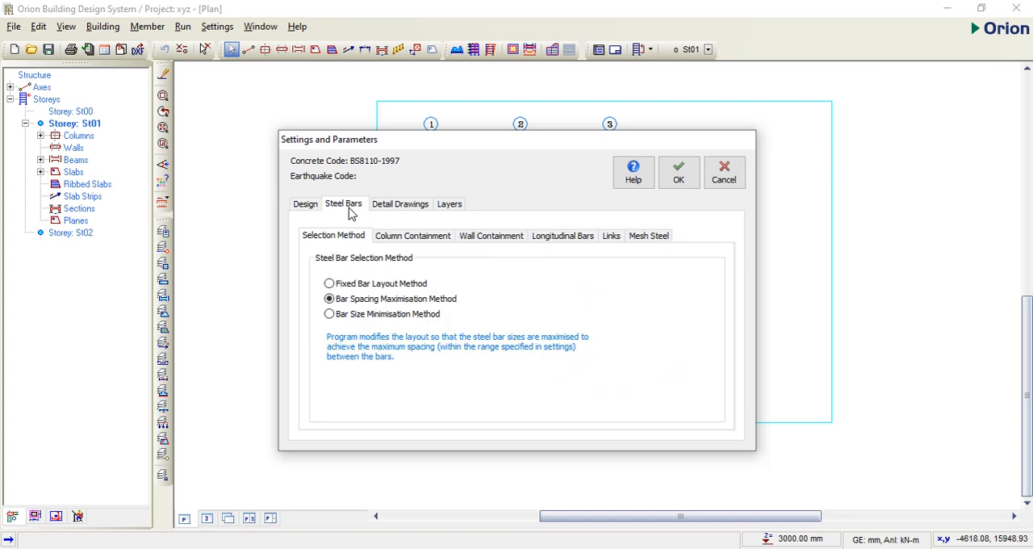
click(581, 239)
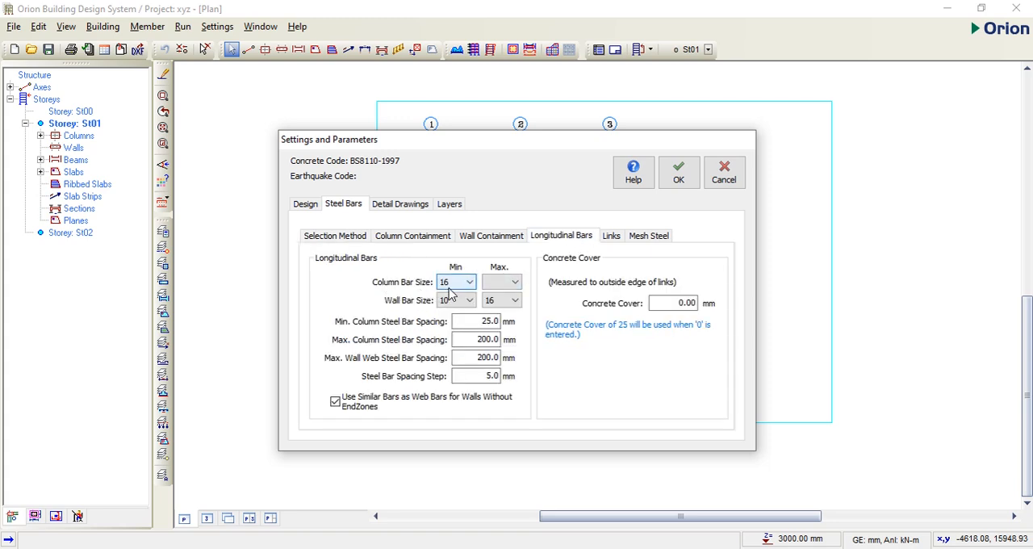
click(502, 282)
click(502, 299)
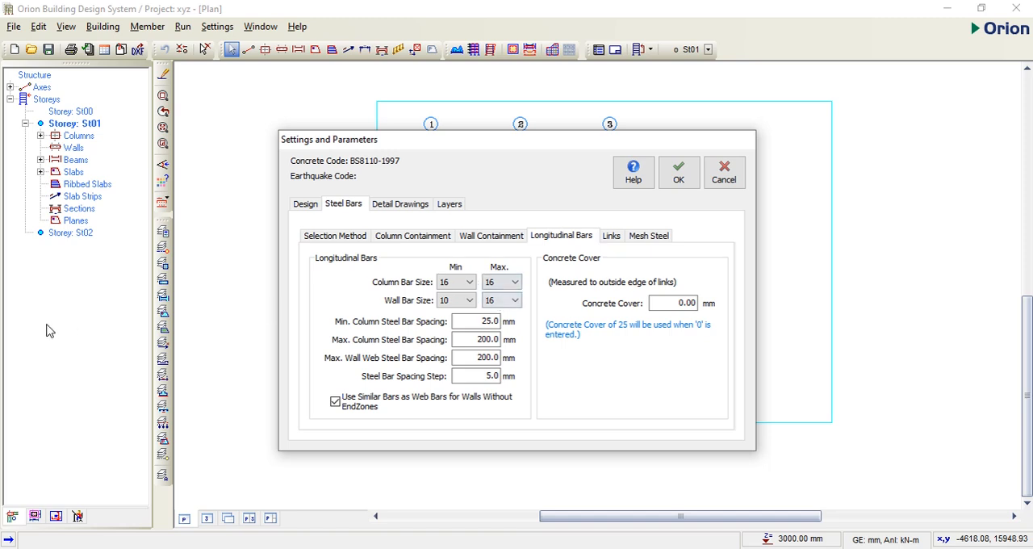
Step: Check the column containment, wall containment and link settings without editing them, and apply the column design settings
click(402, 243)
click(493, 238)
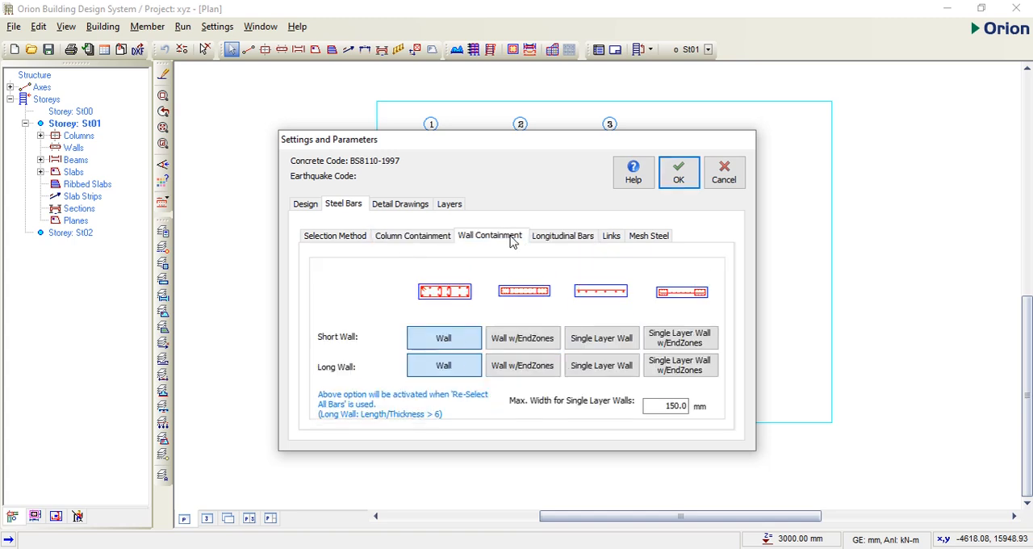
click(611, 237)
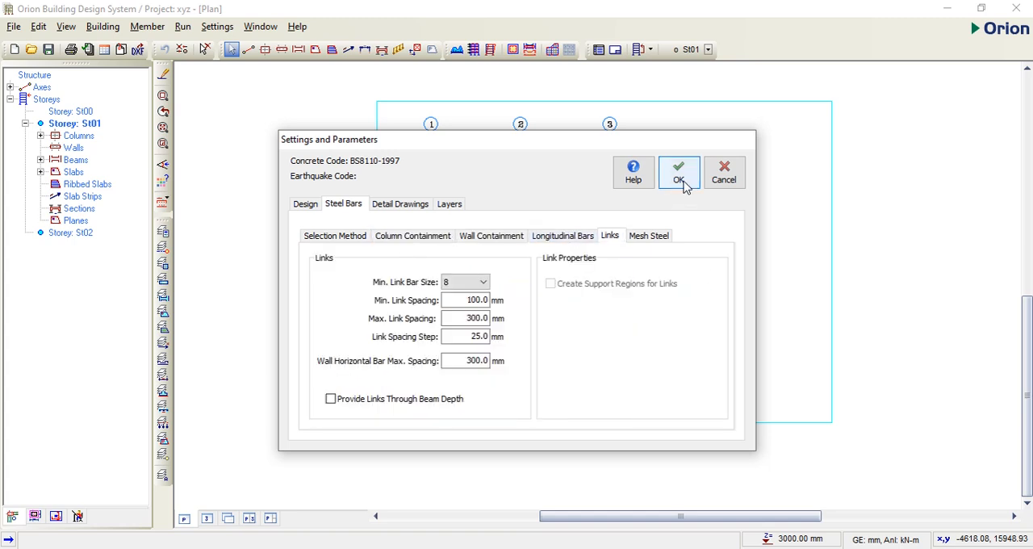
click(681, 174)
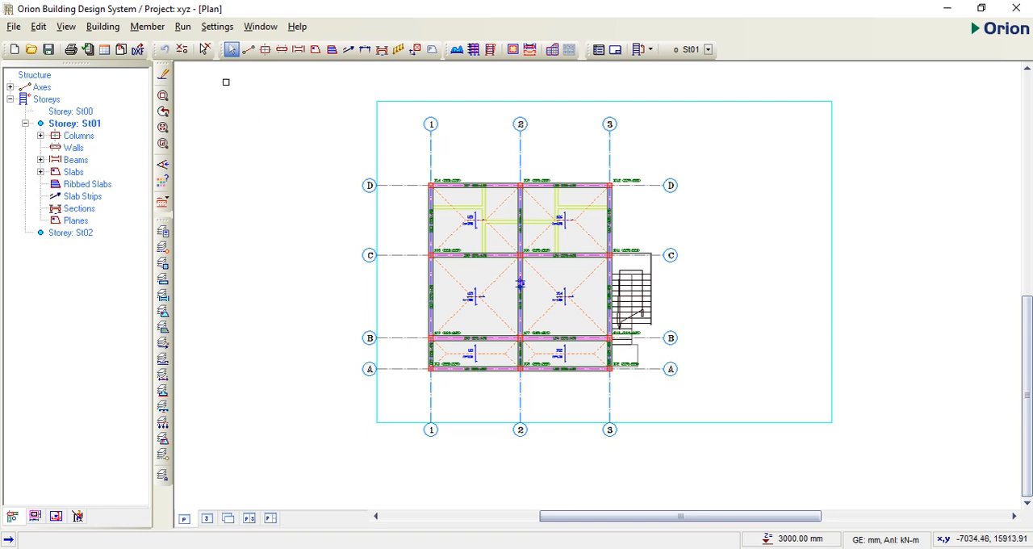
Step: Set the slab design's maximum bar spacing to 150 mm, check the slab view options, and apply
click(217, 27)
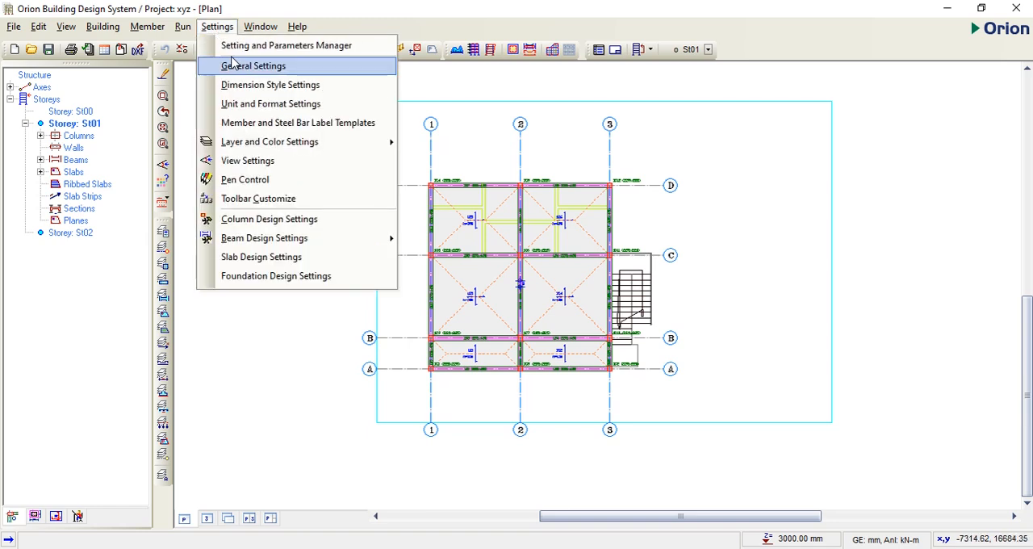
click(253, 263)
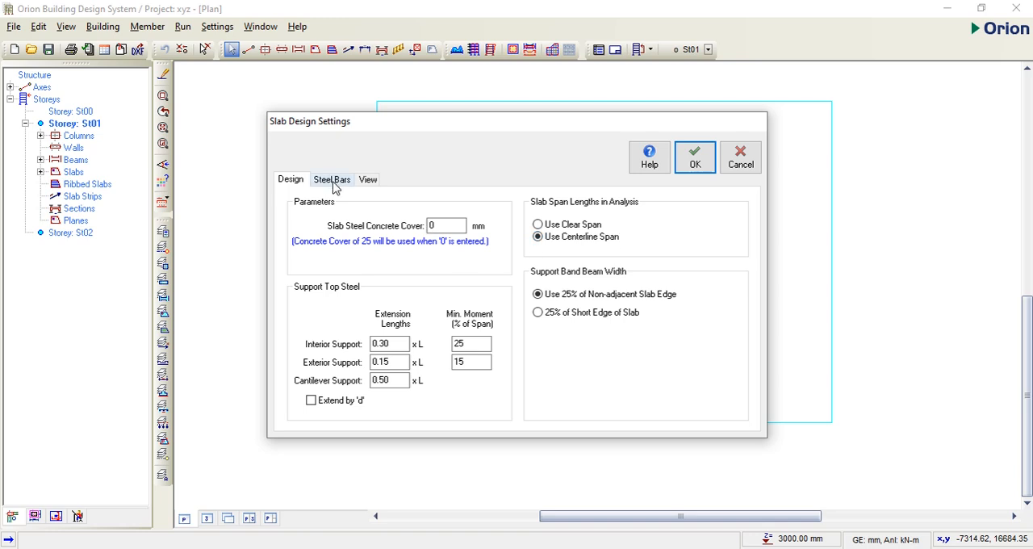
click(333, 180)
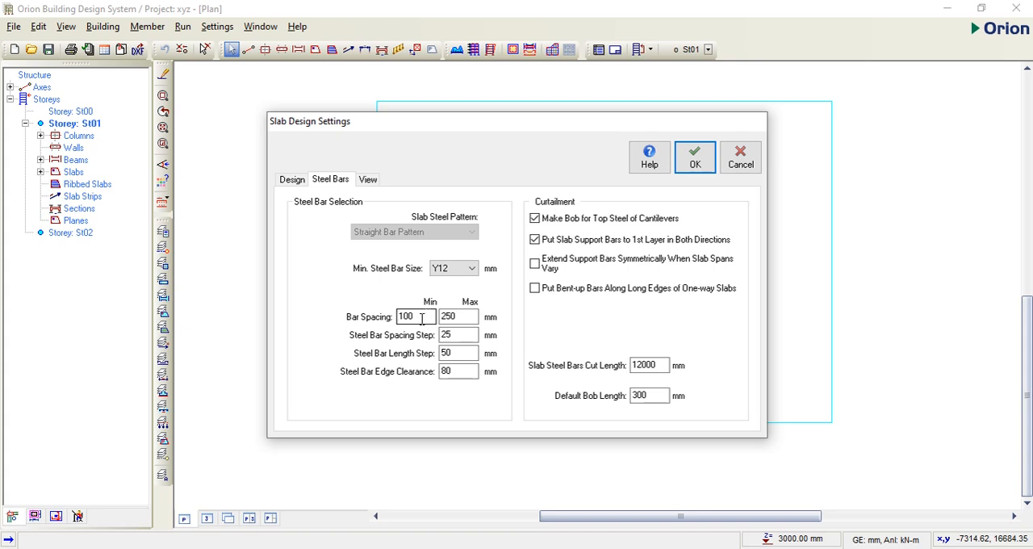
click(468, 318)
drag(461, 318, 438, 320)
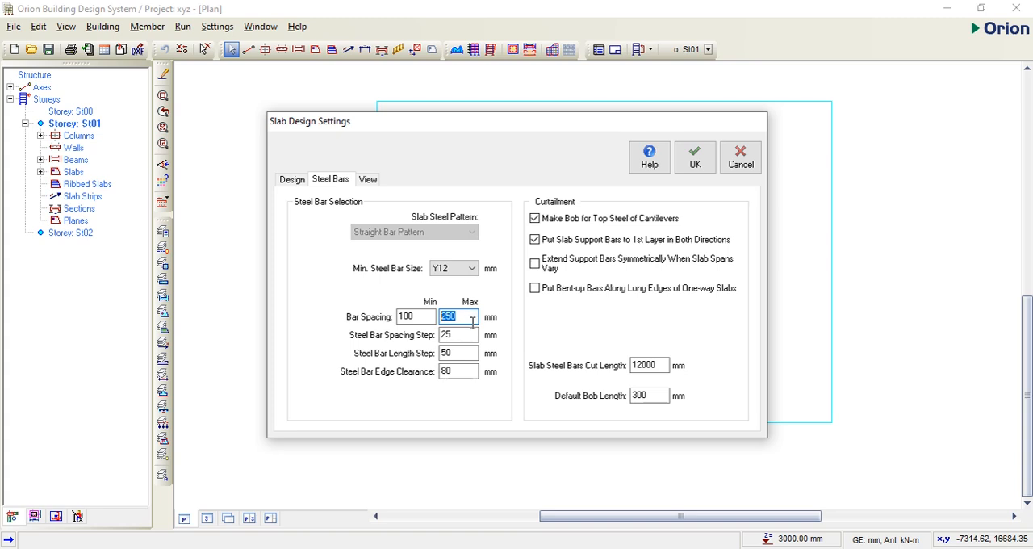
text(150)
click(367, 179)
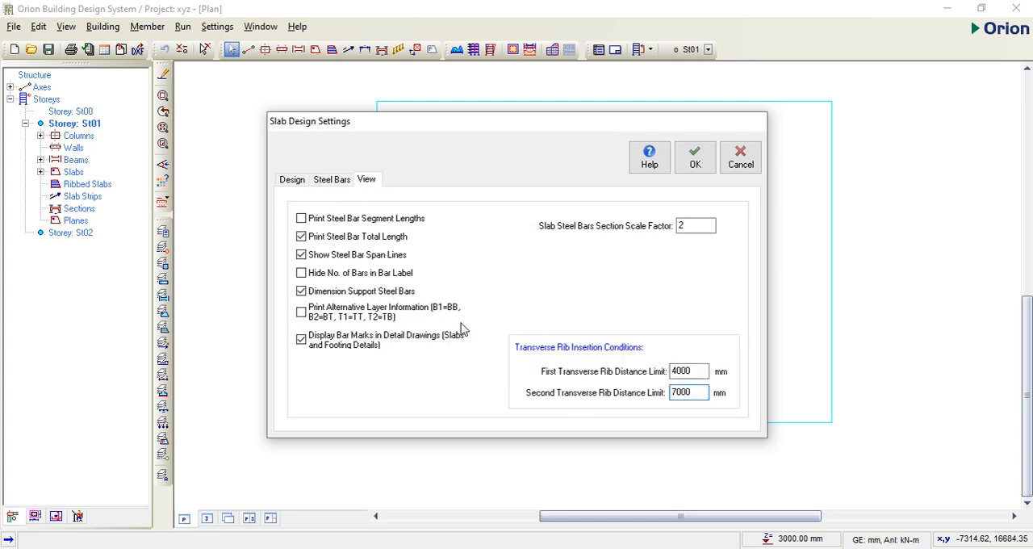
click(694, 162)
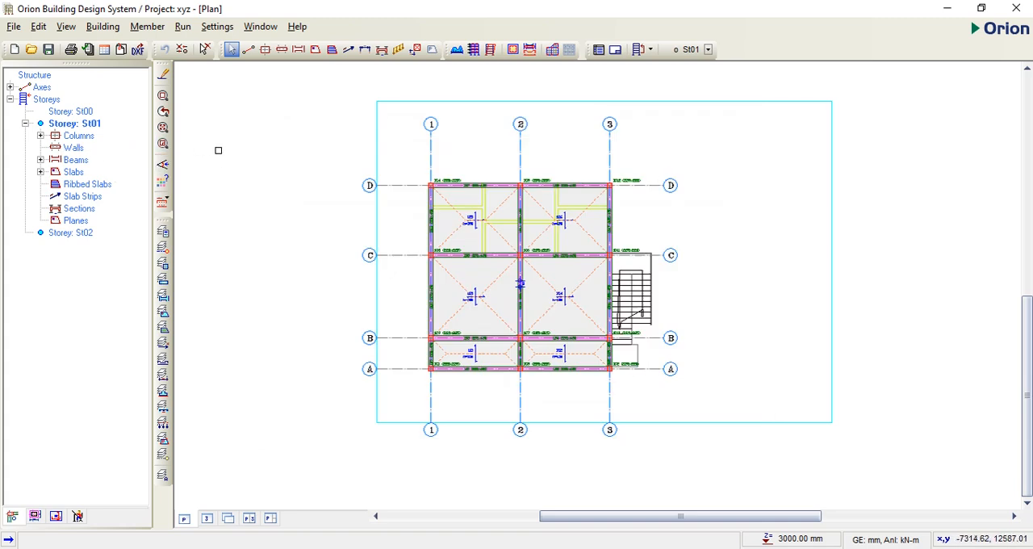
Step: Set the foundation design's minimum steel bar size and distribution bar size to Y12
click(217, 27)
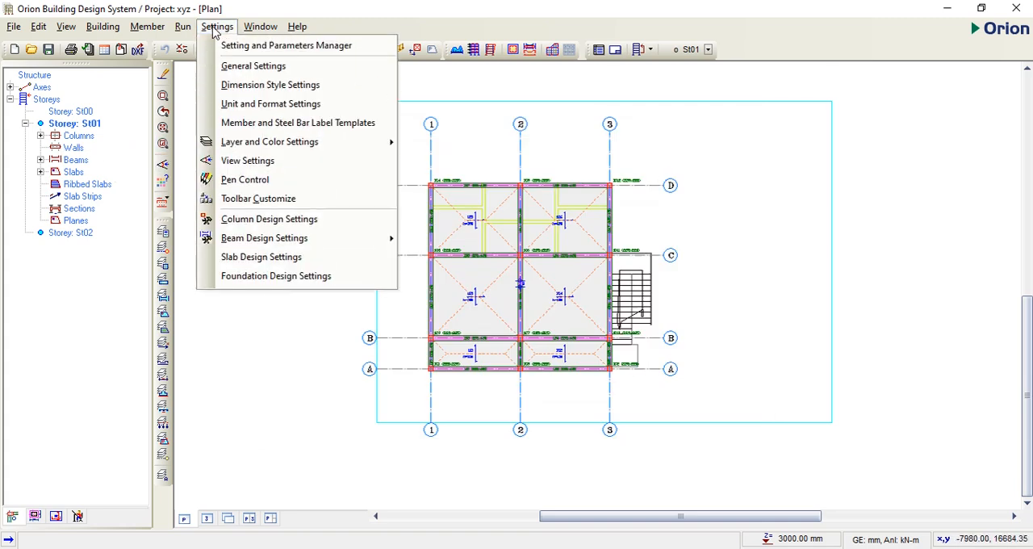
click(288, 279)
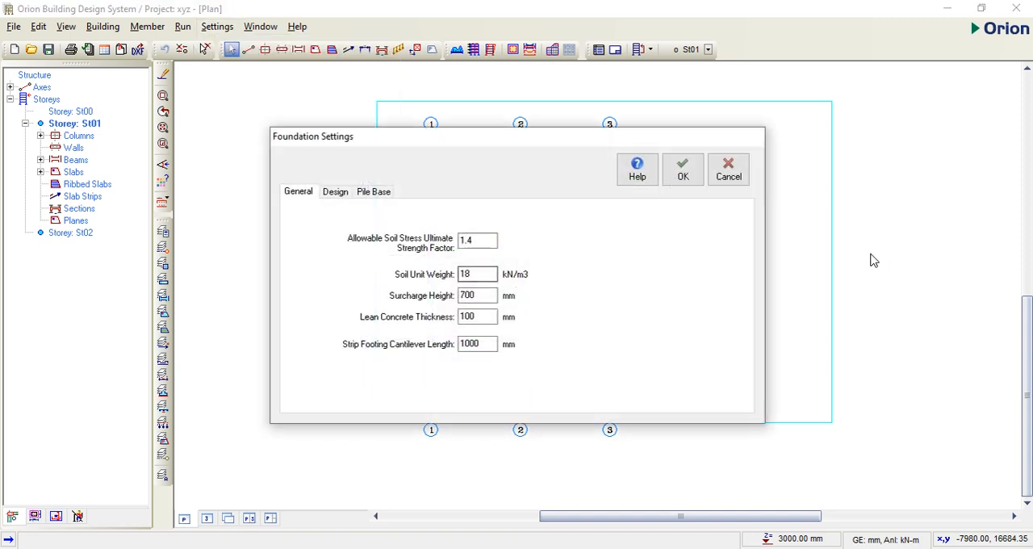
click(343, 198)
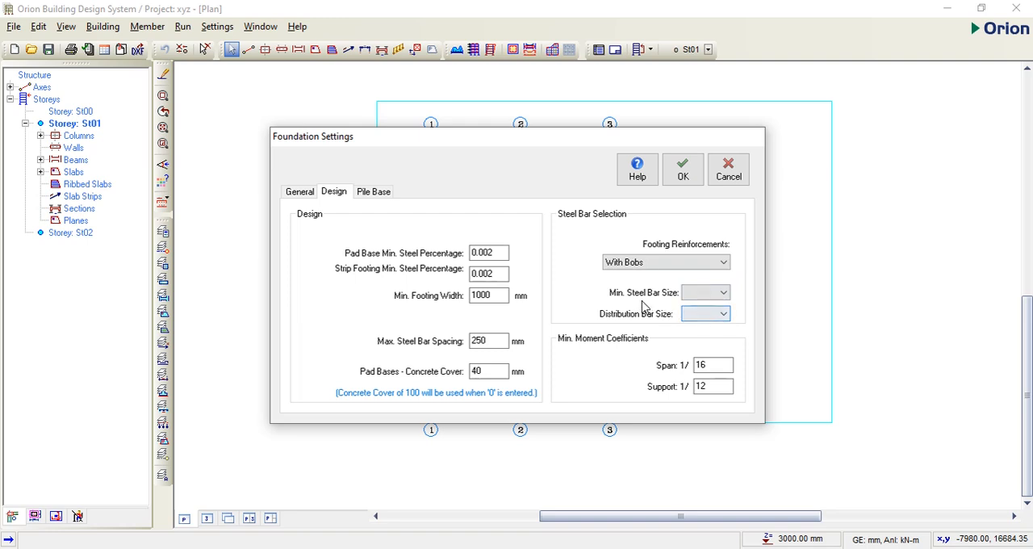
click(716, 293)
click(704, 304)
click(717, 316)
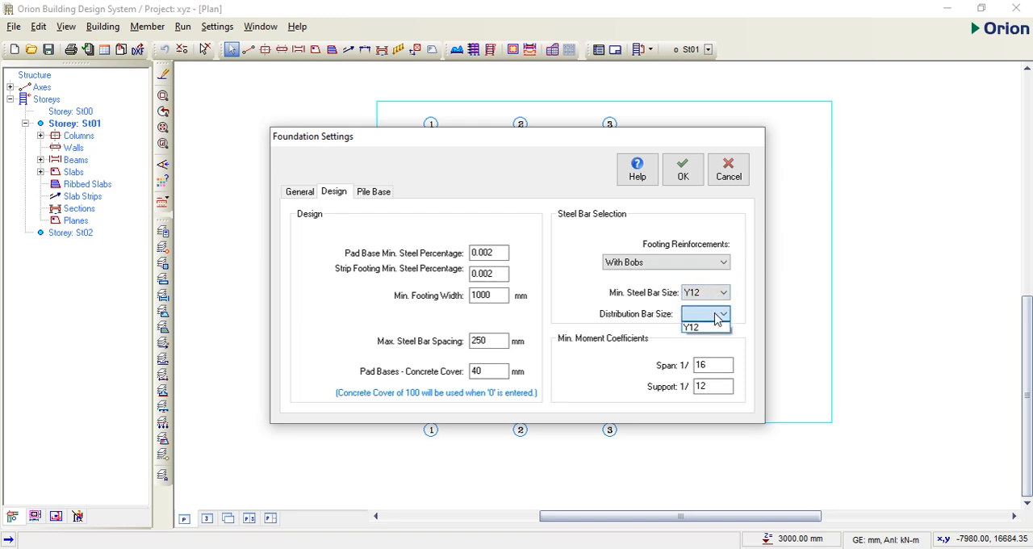
click(708, 326)
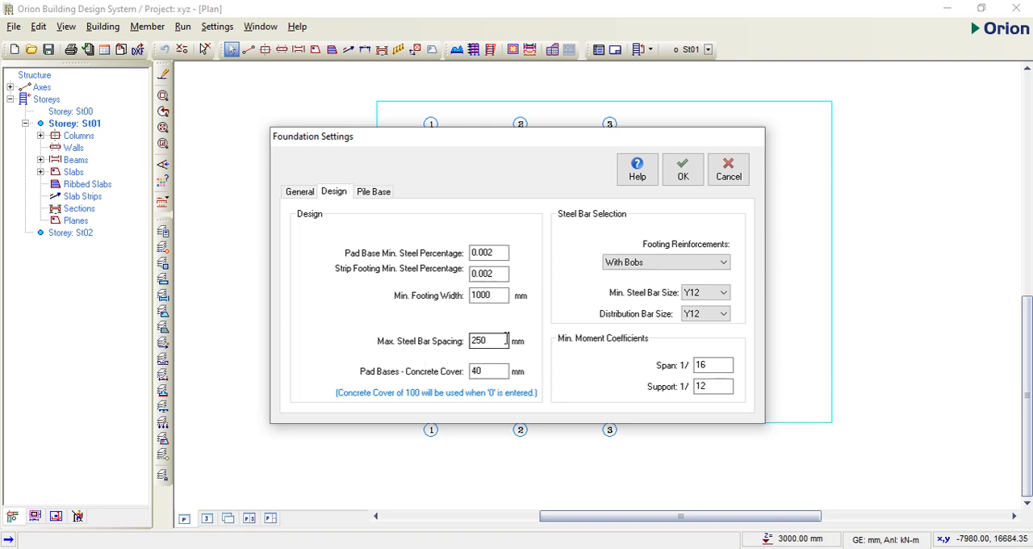
Step: Set the foundation's maximum steel bar spacing to 150 mm and apply the foundation settings
drag(500, 341, 466, 346)
text(150)
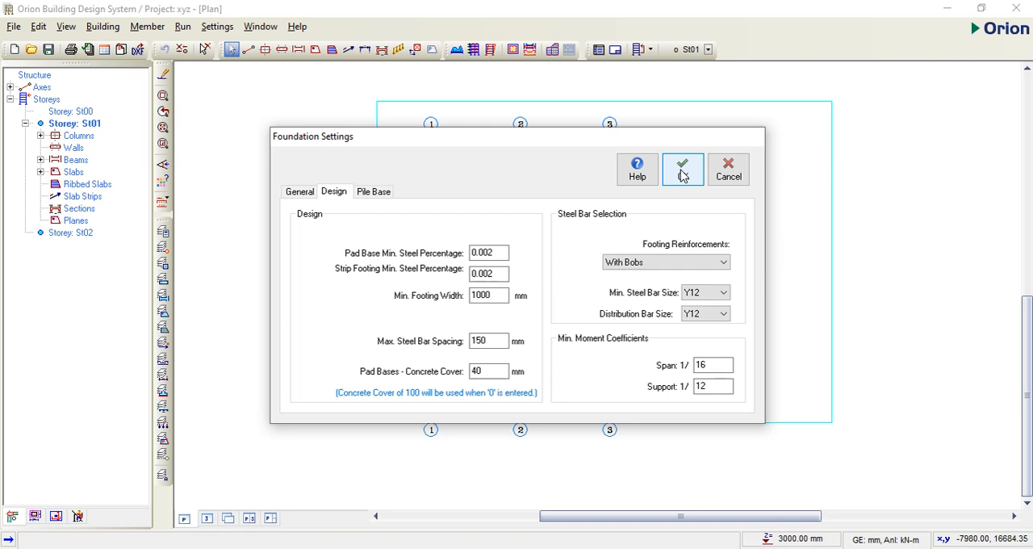
click(683, 172)
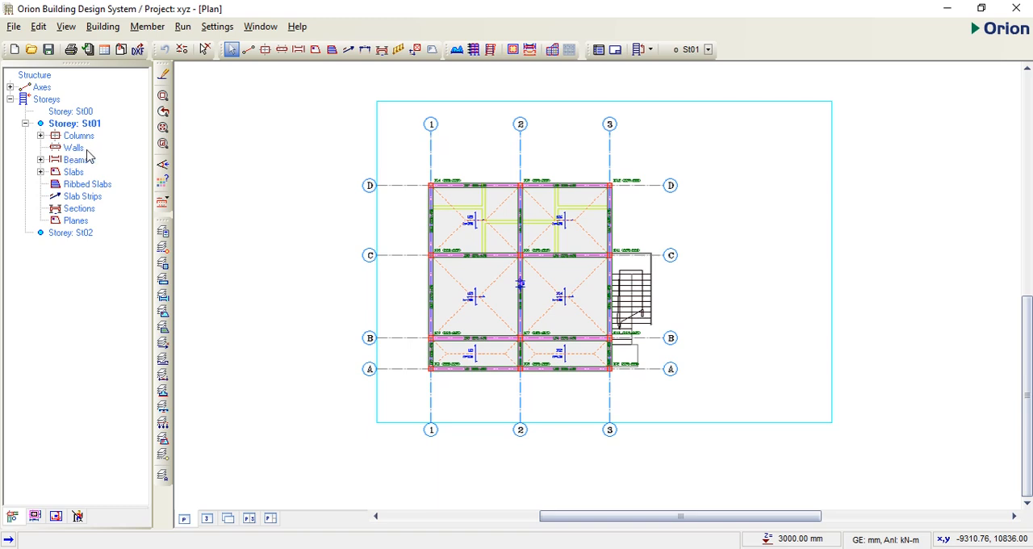
Step: Edit the storeys to use a foundation depth of 900 mm and treat the roof as a normal storey
right_click(46, 101)
click(89, 207)
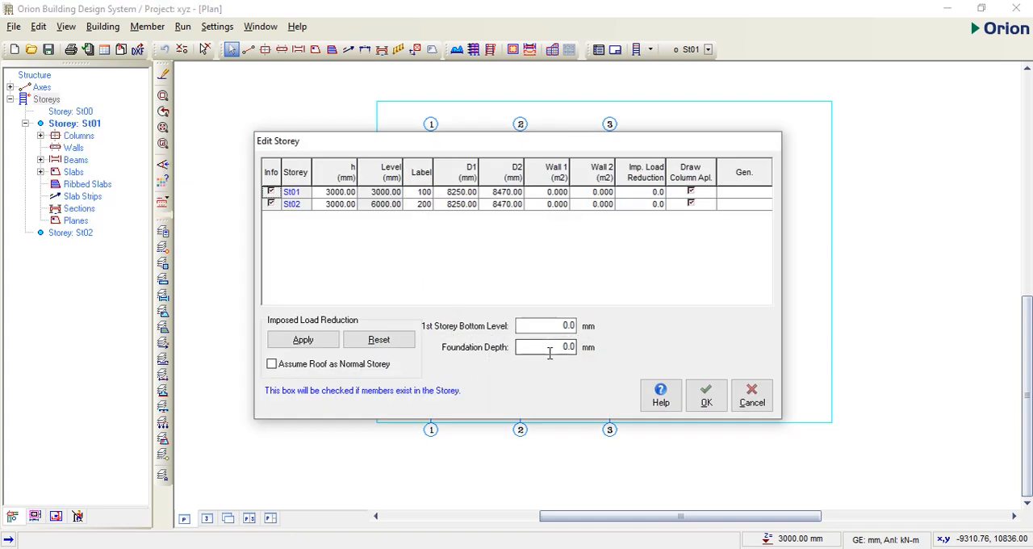
drag(549, 353, 573, 353)
click(273, 365)
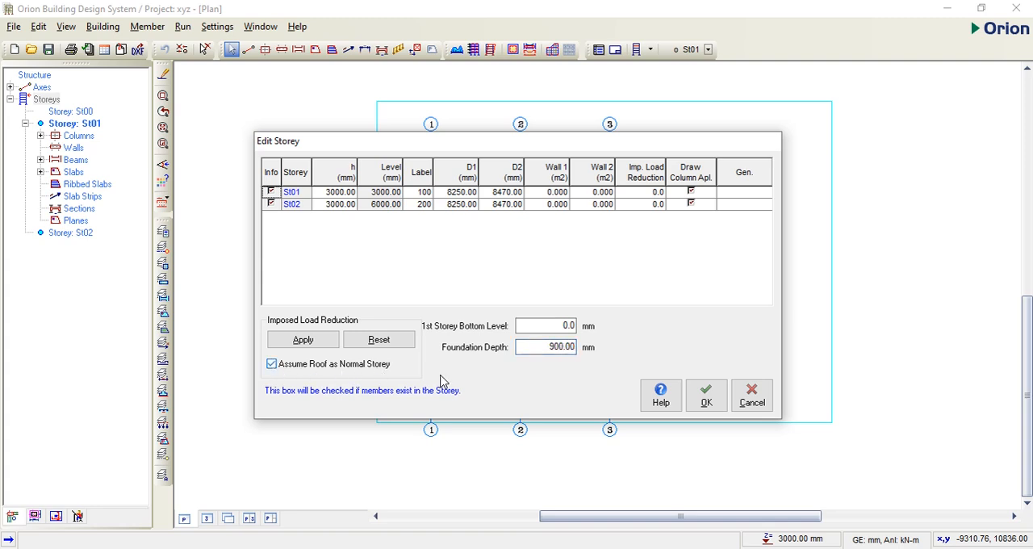
click(706, 395)
Step: Run the building analysis with beam reinforcement design but no column/wall design, with steel bar re-selection enabled for both
scroll(581, 263, up, 1)
scroll(582, 263, up, 1)
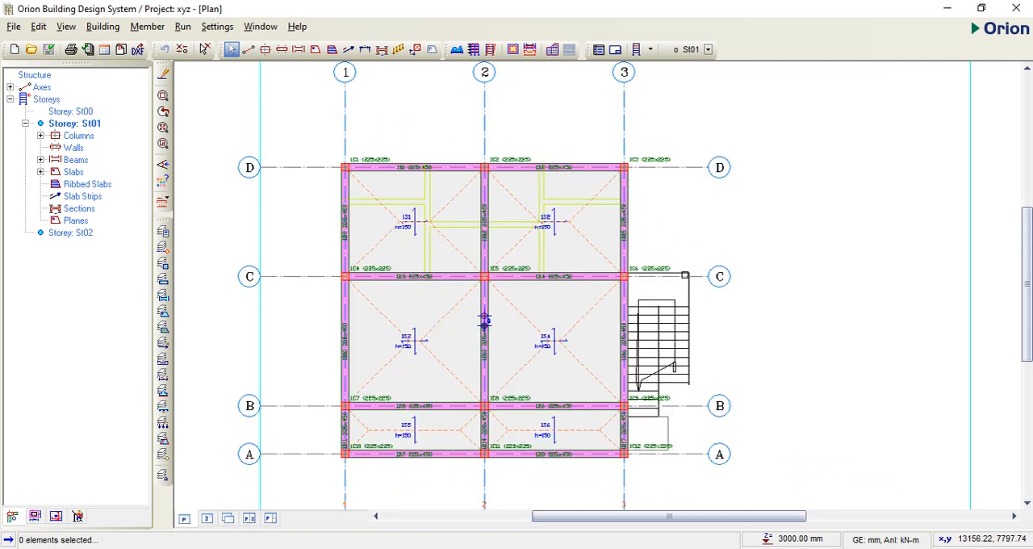
scroll(800, 286, down, 1)
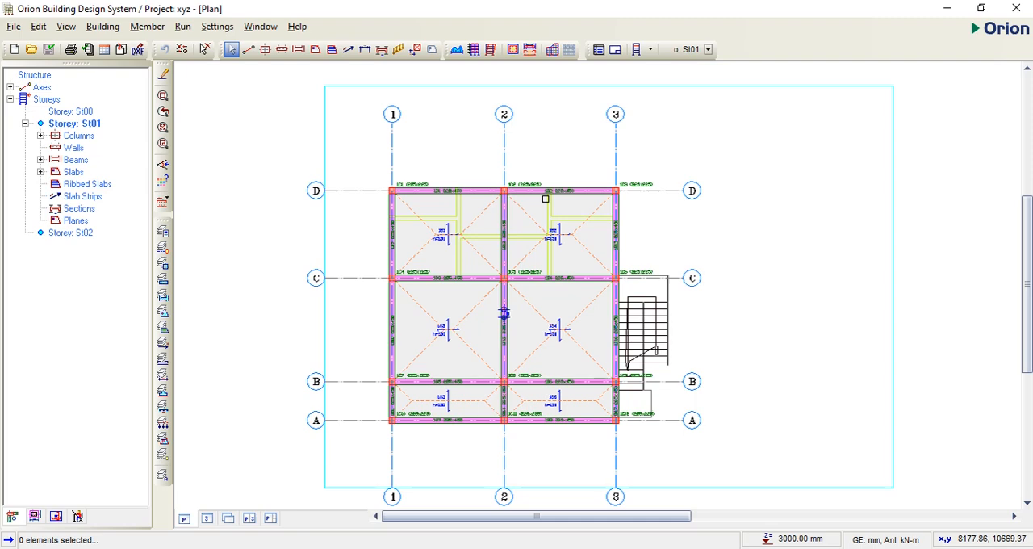
click(182, 27)
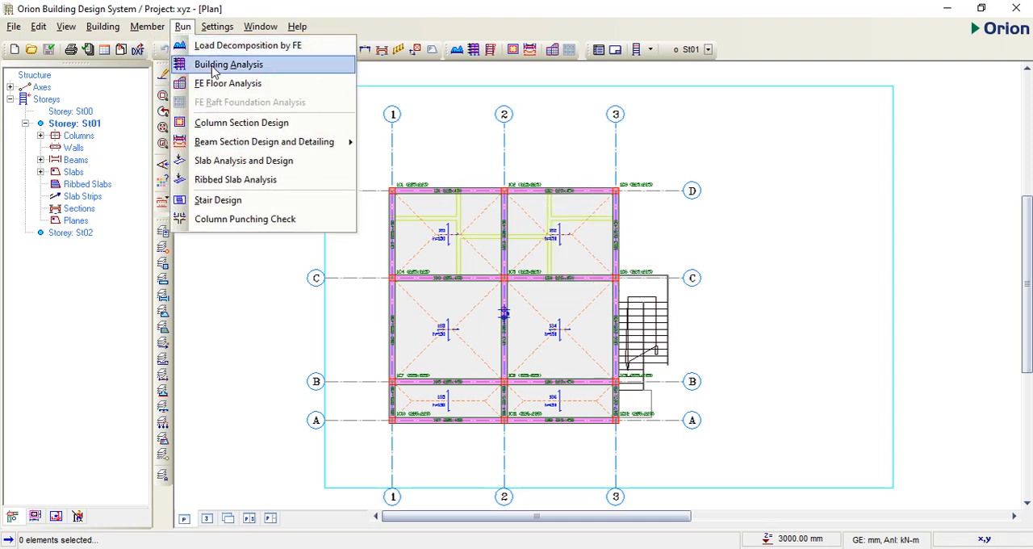
click(215, 69)
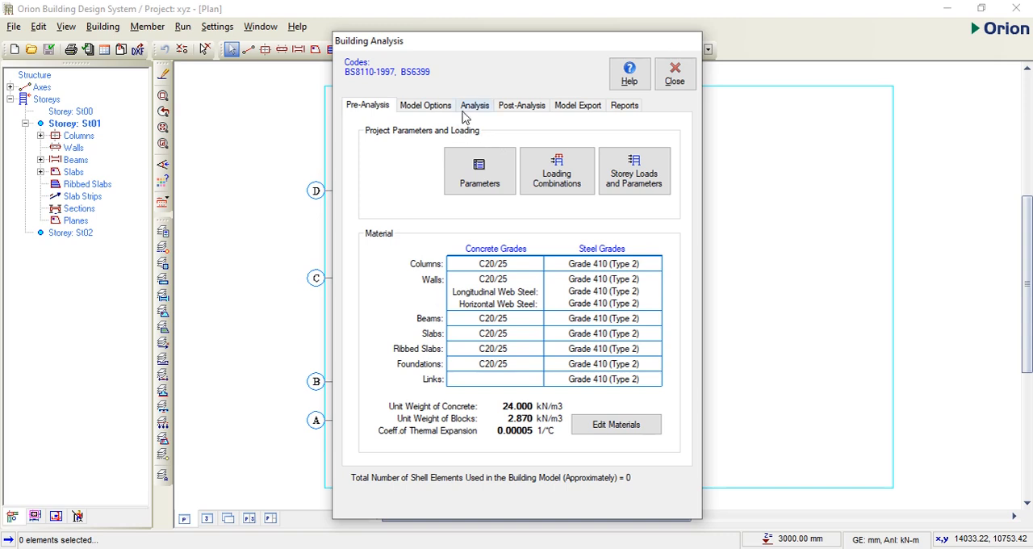
click(474, 108)
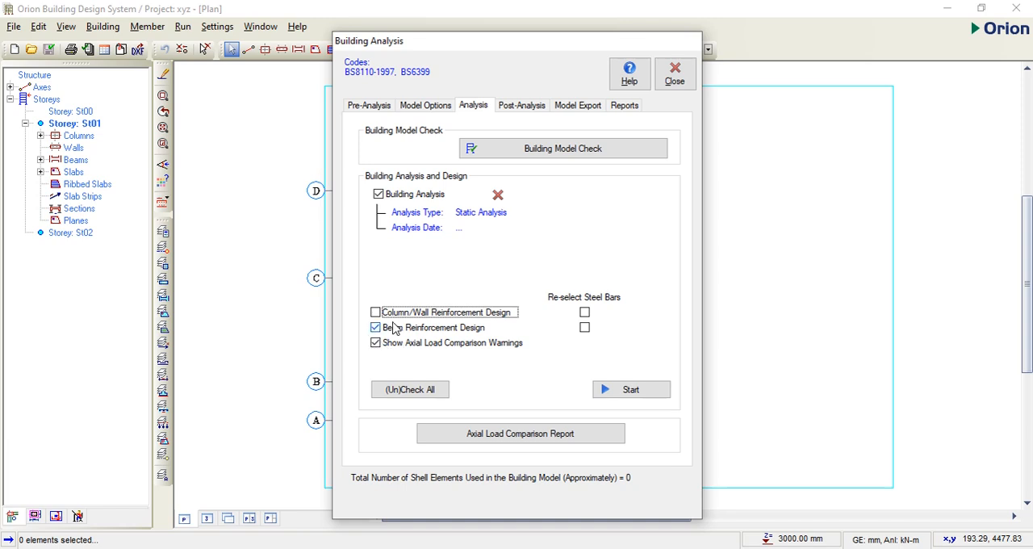
click(585, 313)
click(584, 327)
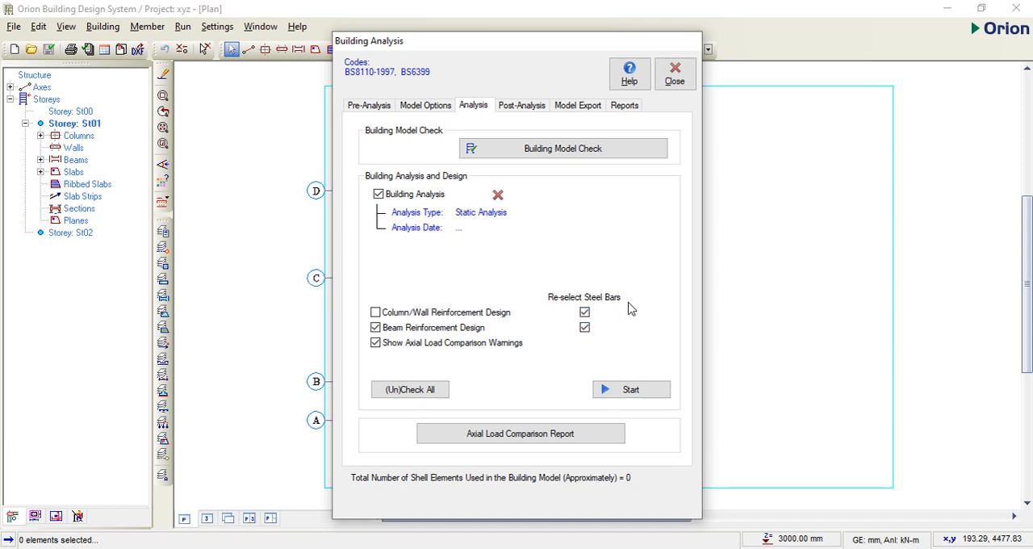
click(629, 392)
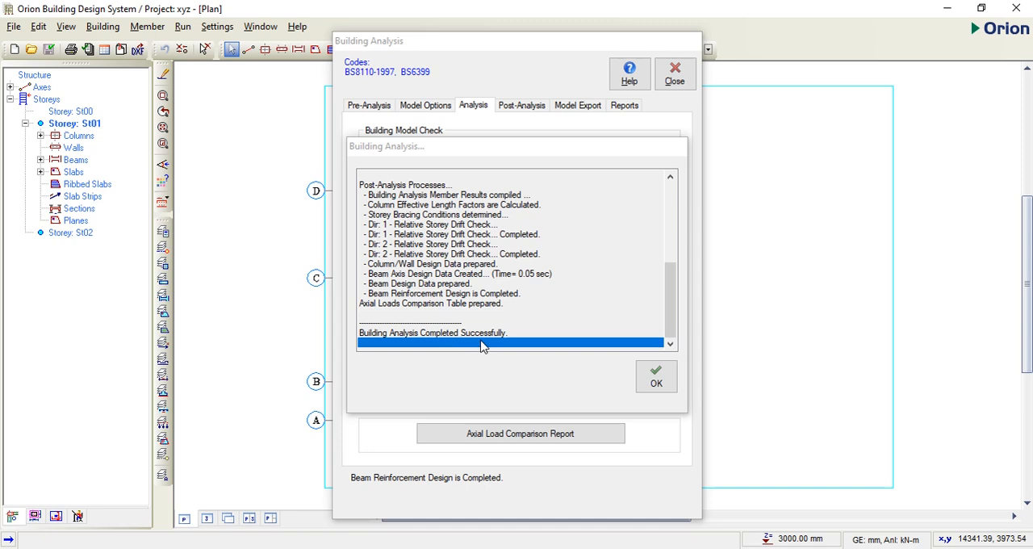
click(654, 384)
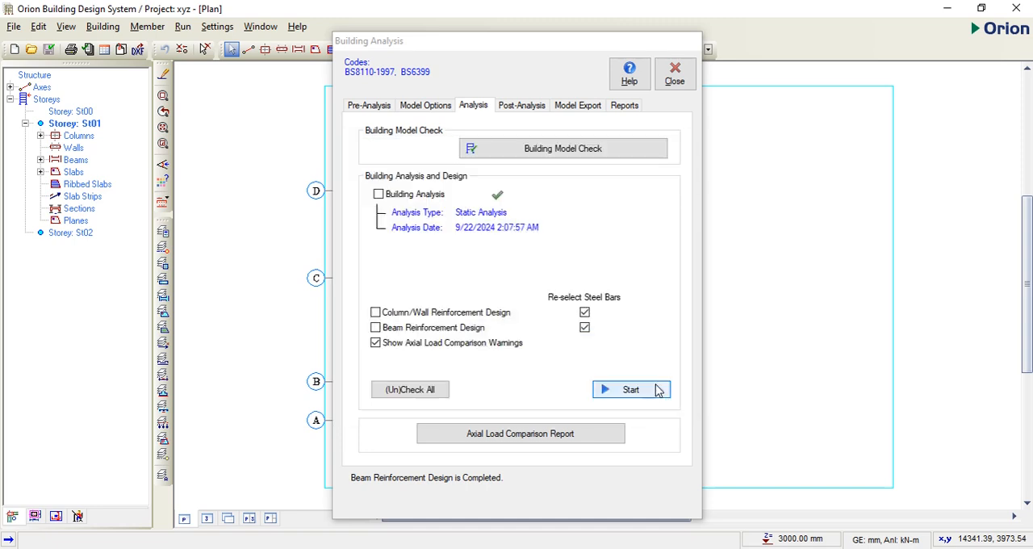
Step: Open the beam reinforcement design and generate automatic detail drawings for Storey - 1 and Storey - 2, displaying every prepared sheet
click(518, 107)
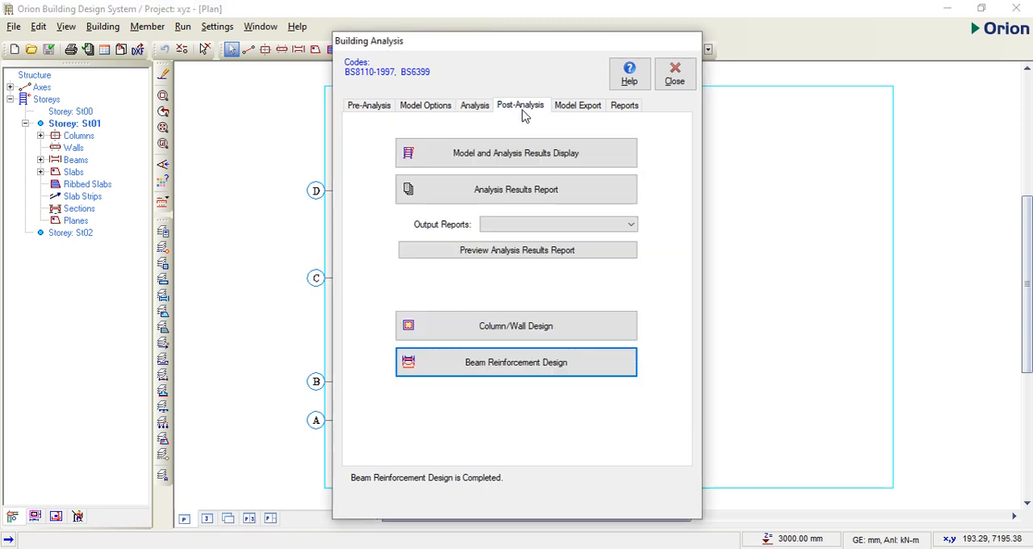
click(518, 374)
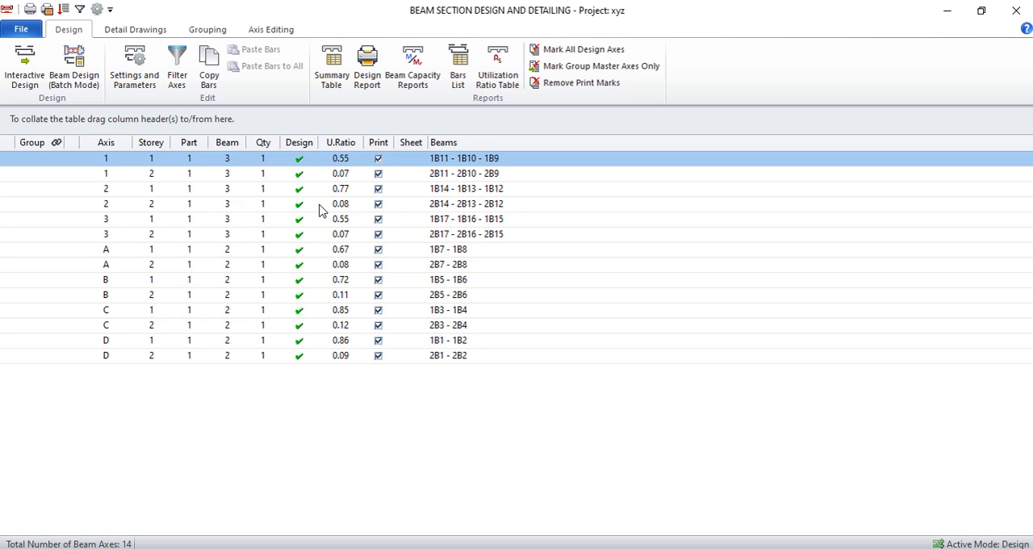
click(133, 30)
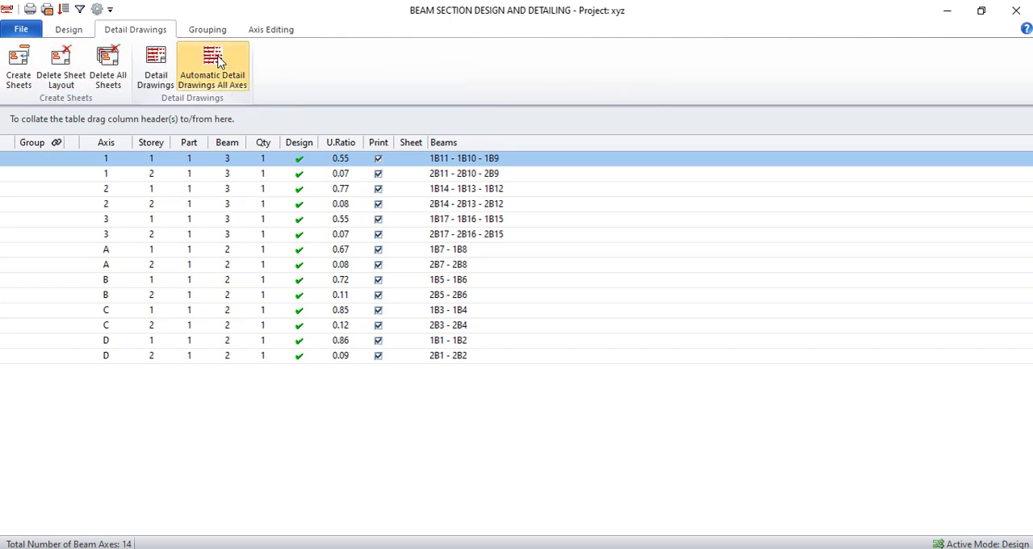
click(213, 69)
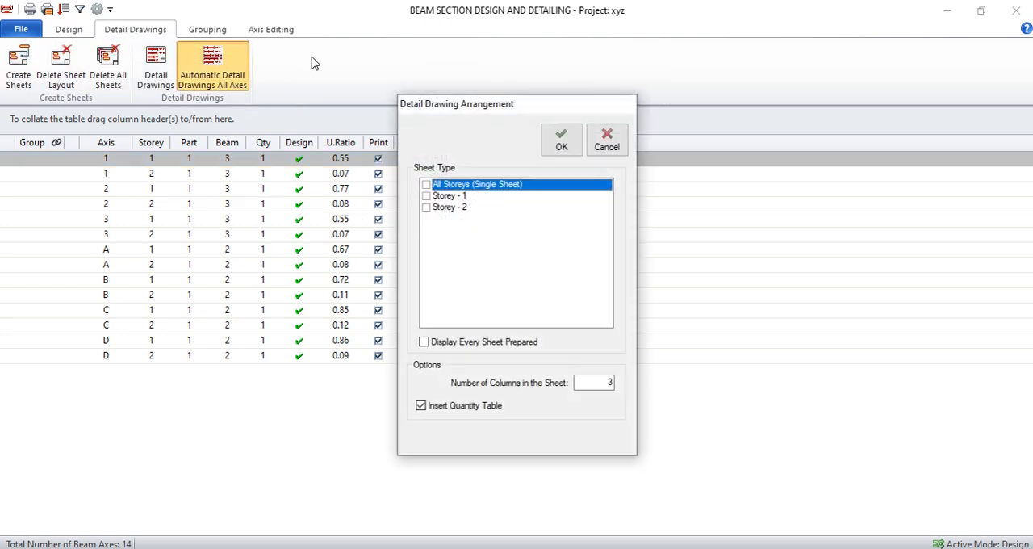
click(427, 196)
click(426, 208)
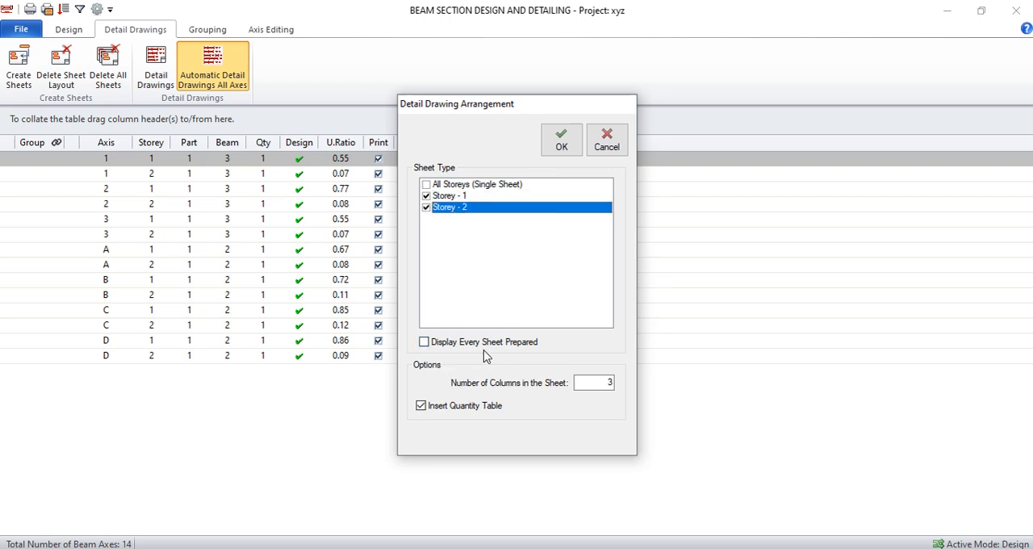
click(424, 343)
click(565, 147)
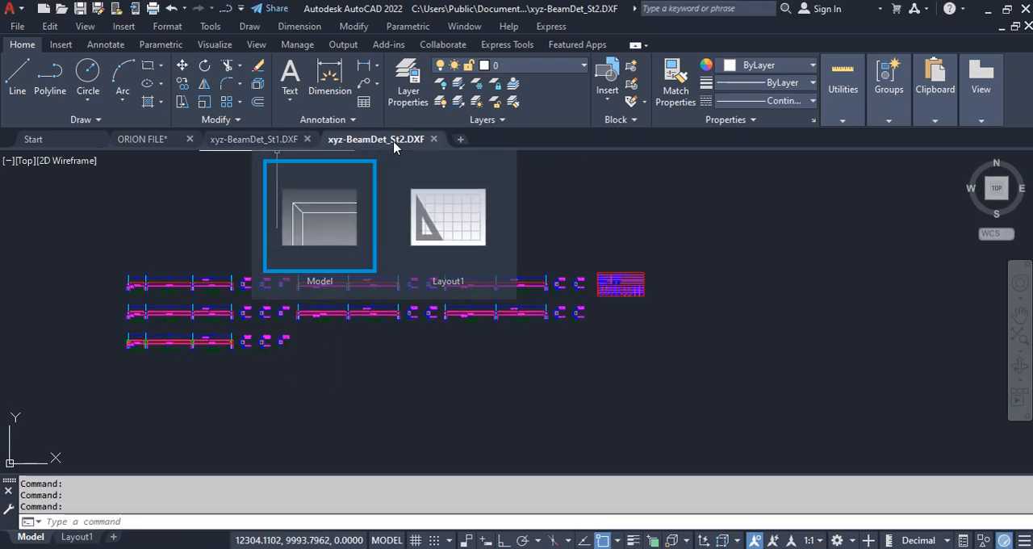
Step: Examine the storey 2 beam elevations in AutoCAD for their top, bottom and link reinforcement labels
scroll(274, 313, up, 10)
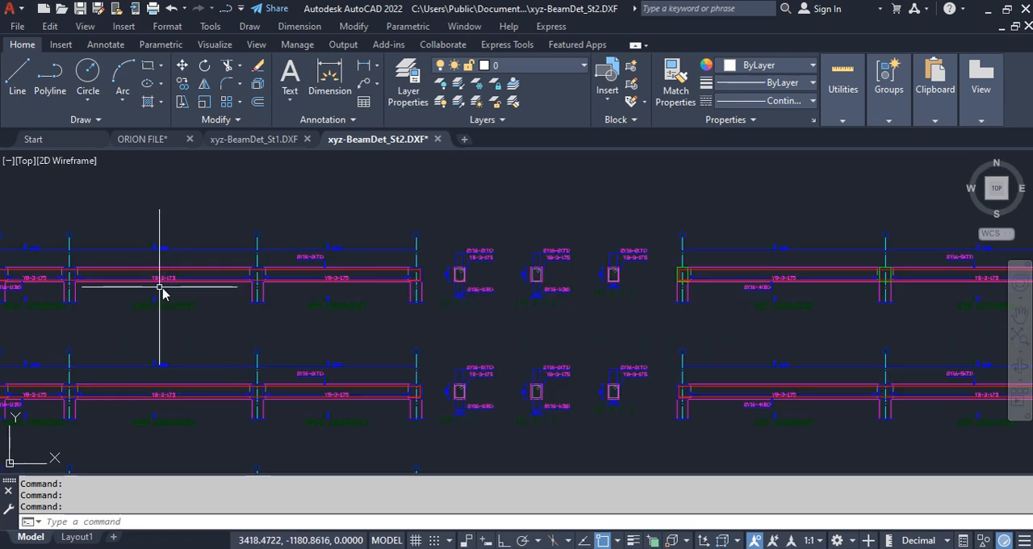
scroll(438, 267, down, 1)
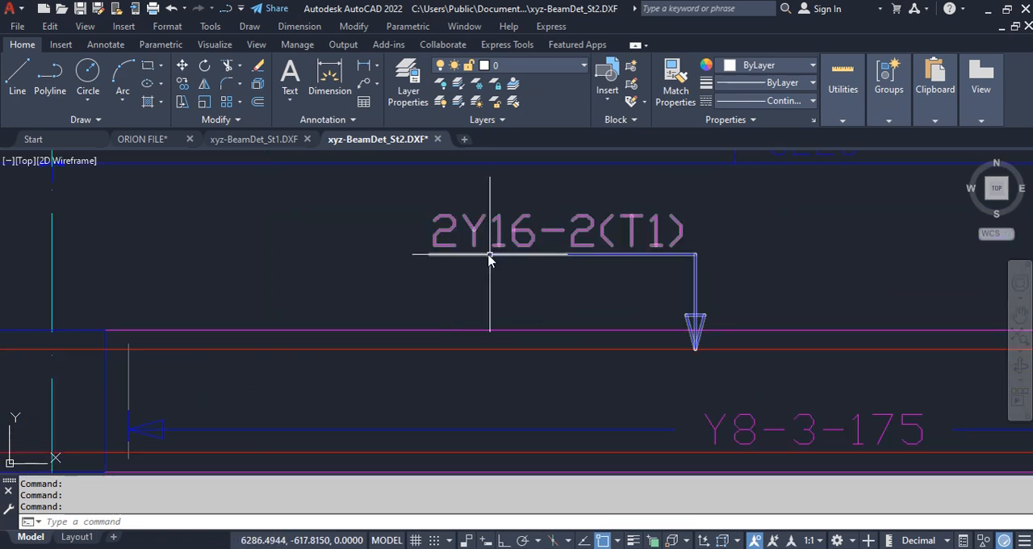
scroll(626, 270, down, 3)
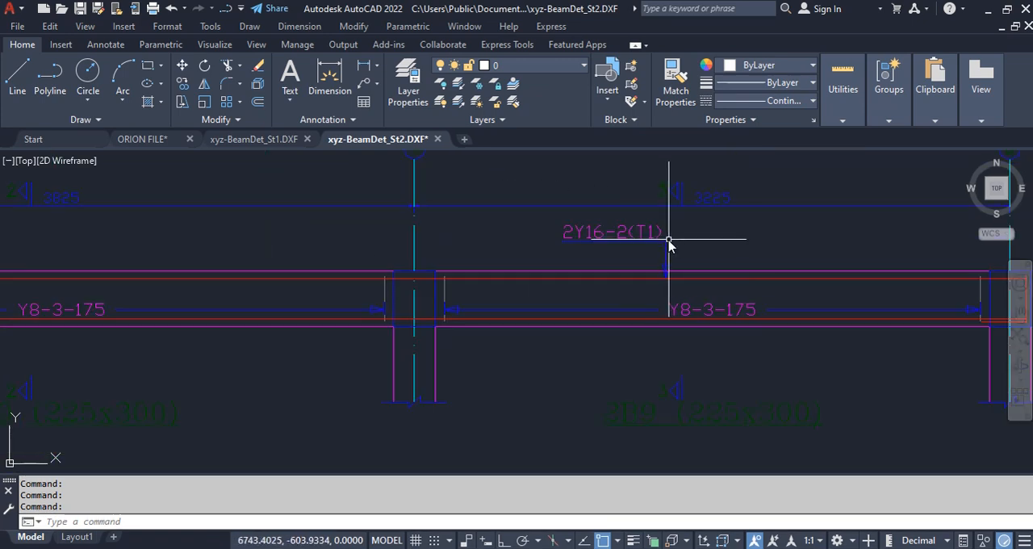
scroll(676, 235, down, 5)
scroll(460, 265, up, 1)
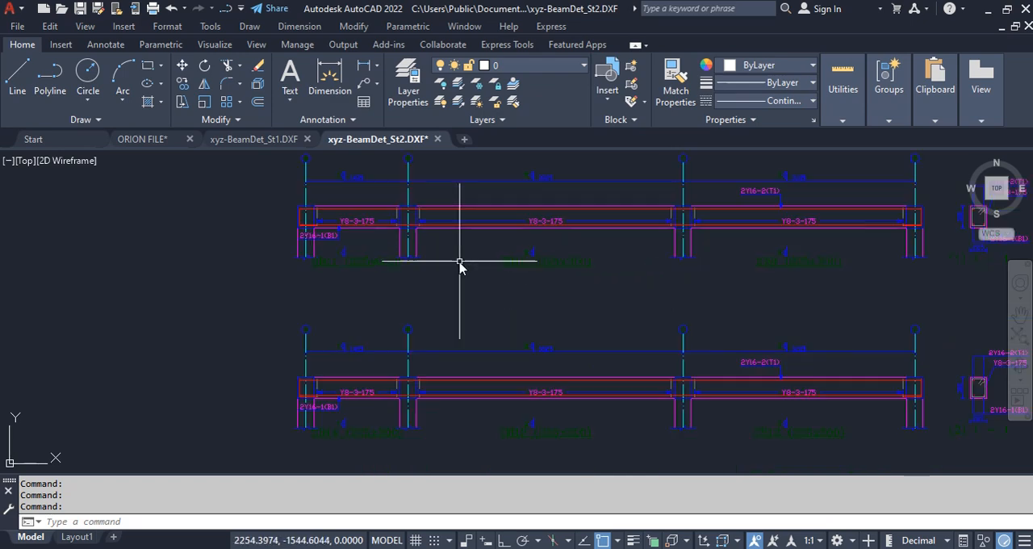
scroll(288, 288, up, 5)
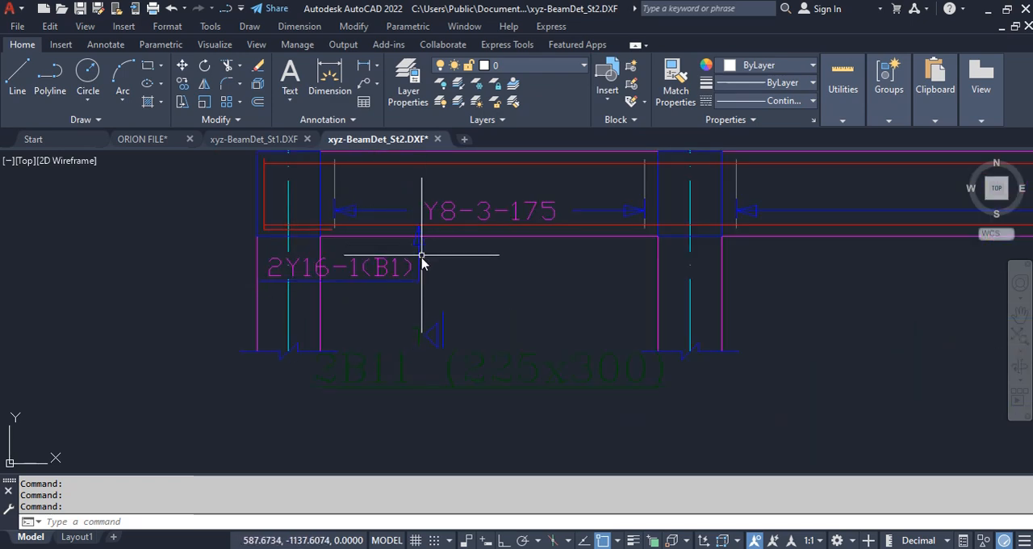
scroll(419, 267, down, 8)
Step: Examine the steel bar quantity table in the storey 2 beam detail drawing
scroll(727, 258, up, 10)
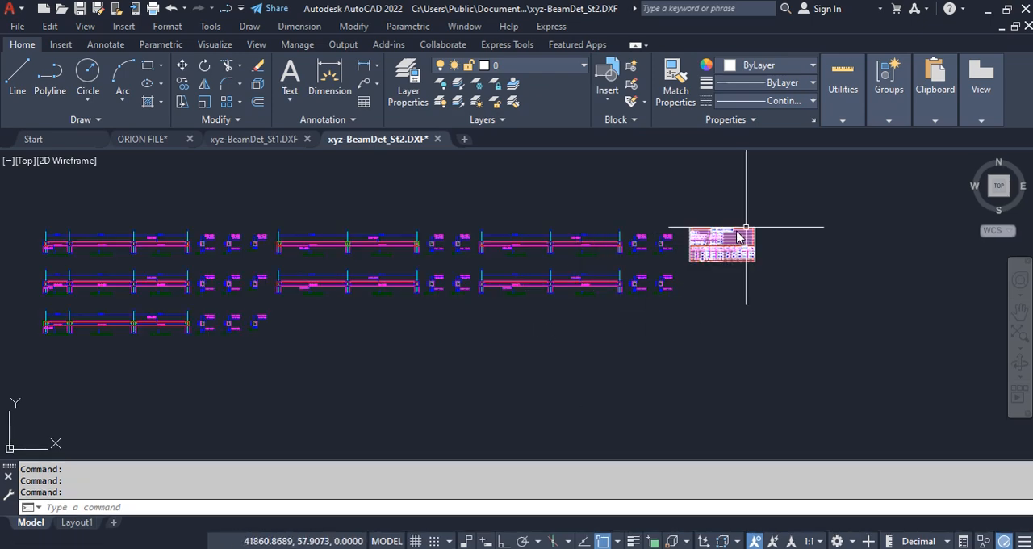
scroll(590, 321, up, 5)
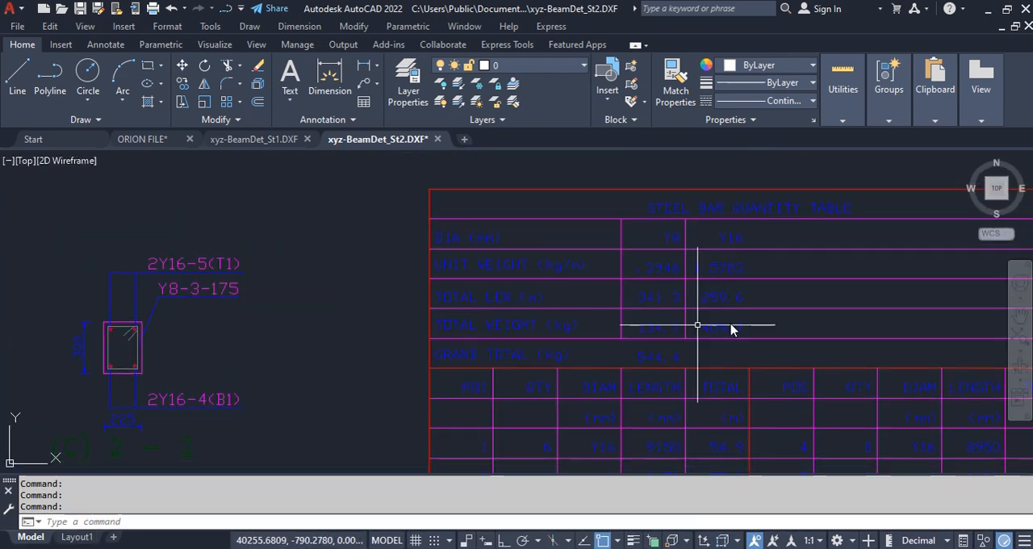
scroll(417, 293, down, 3)
scroll(643, 261, up, 4)
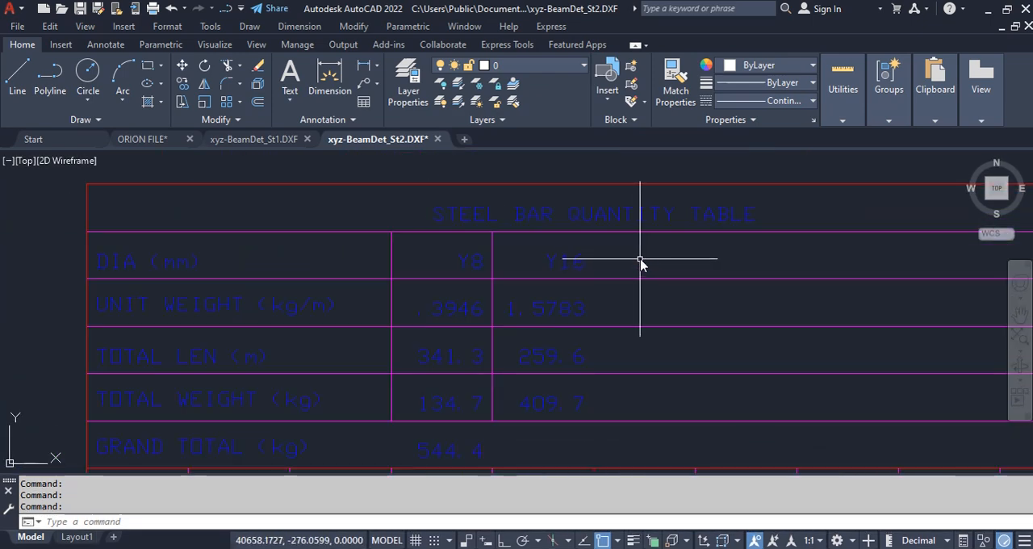
scroll(491, 296, down, 8)
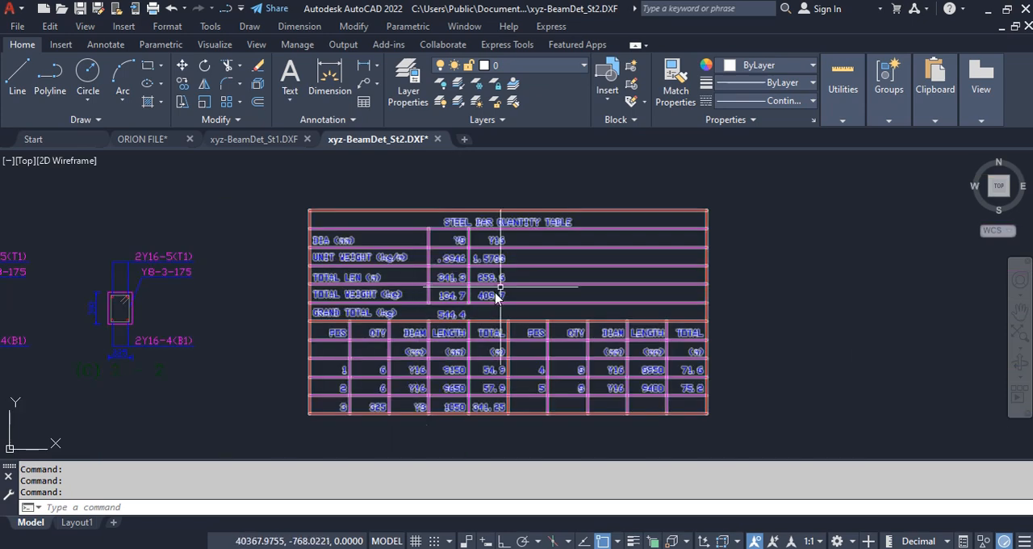
Step: Switch to the xyz-BeamDet_St1.DXF drawing and examine the storey 1 beam elevations, labels and cross-sections
click(250, 139)
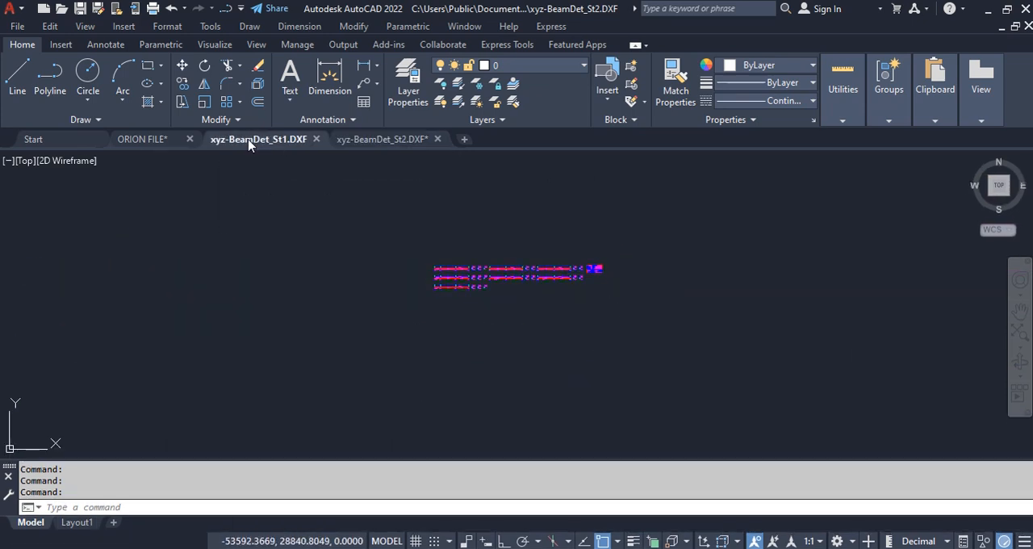
scroll(484, 266, up, 4)
scroll(143, 323, up, 4)
scroll(259, 213, up, 3)
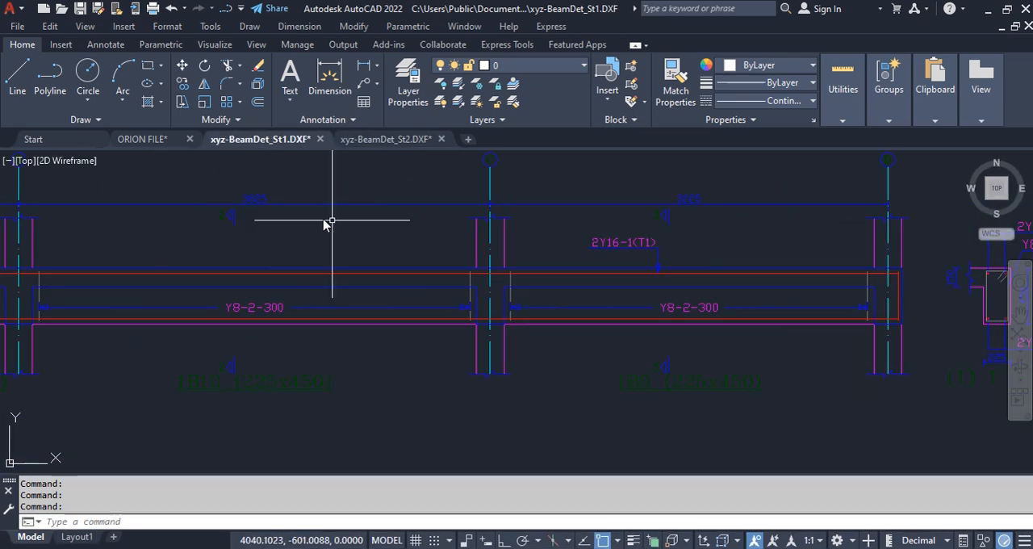
scroll(395, 232, down, 2)
scroll(272, 339, up, 4)
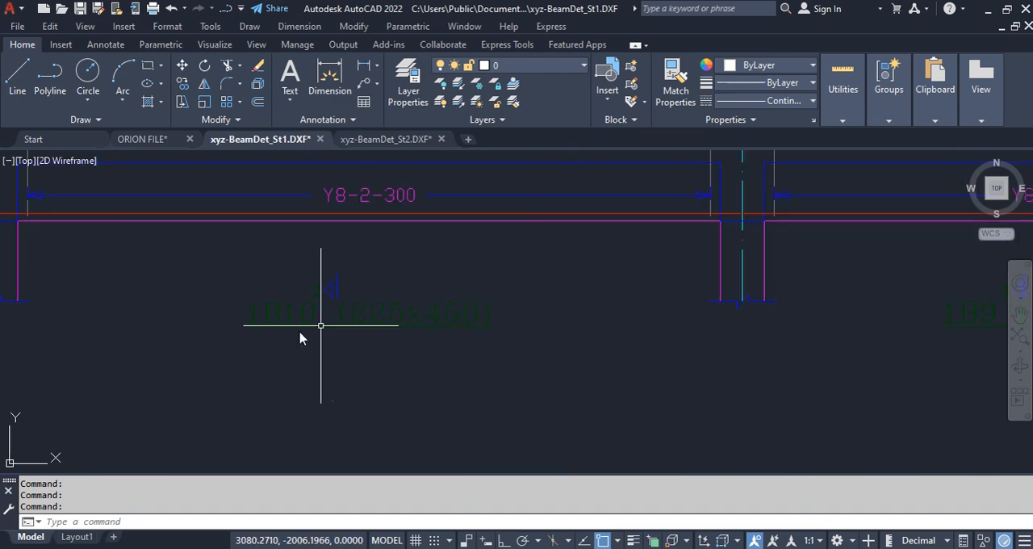
scroll(436, 327, down, 6)
scroll(450, 320, up, 5)
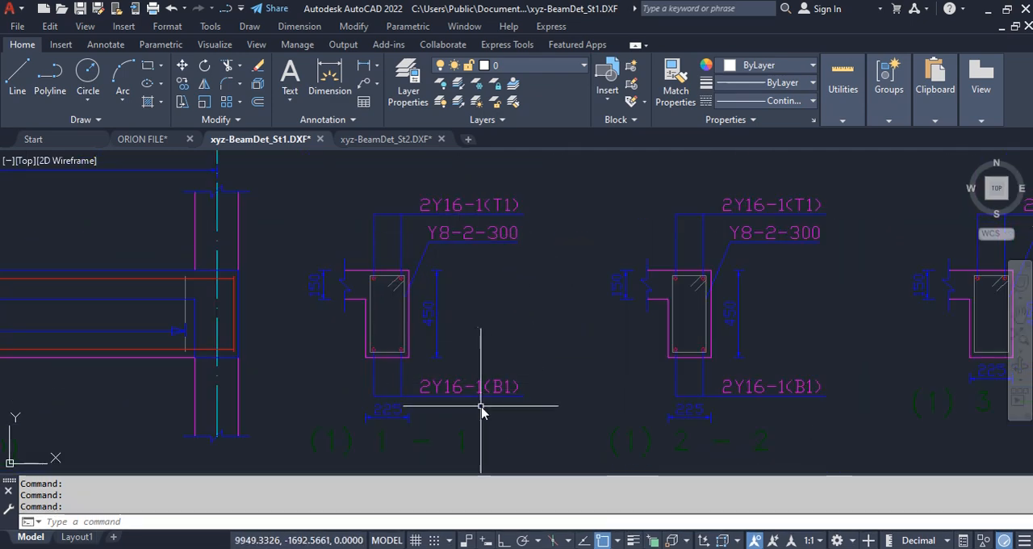
scroll(860, 362, down, 6)
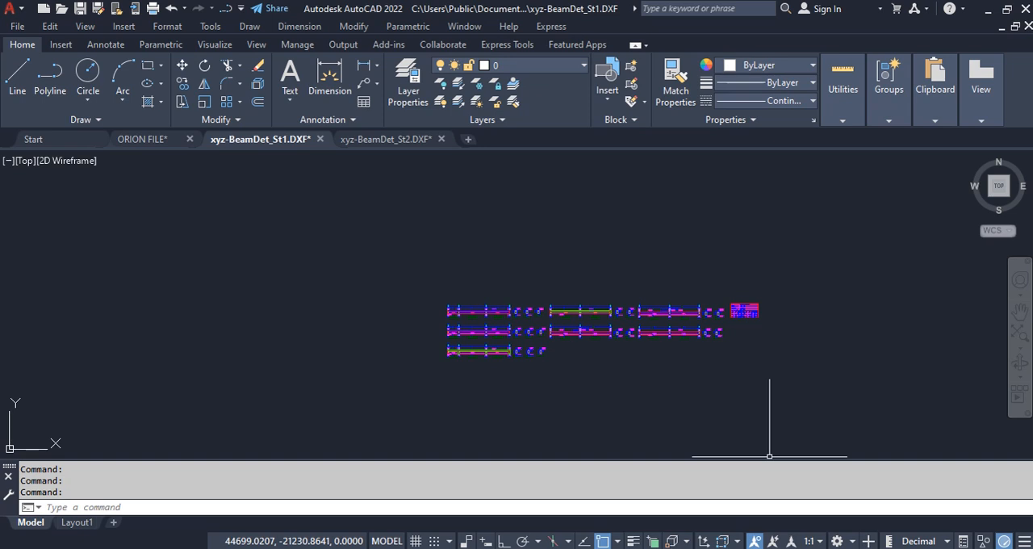
Step: Return to Orion's beam design window and close the detail drawing arrangement settings
mouse_move(634, 542)
click(726, 501)
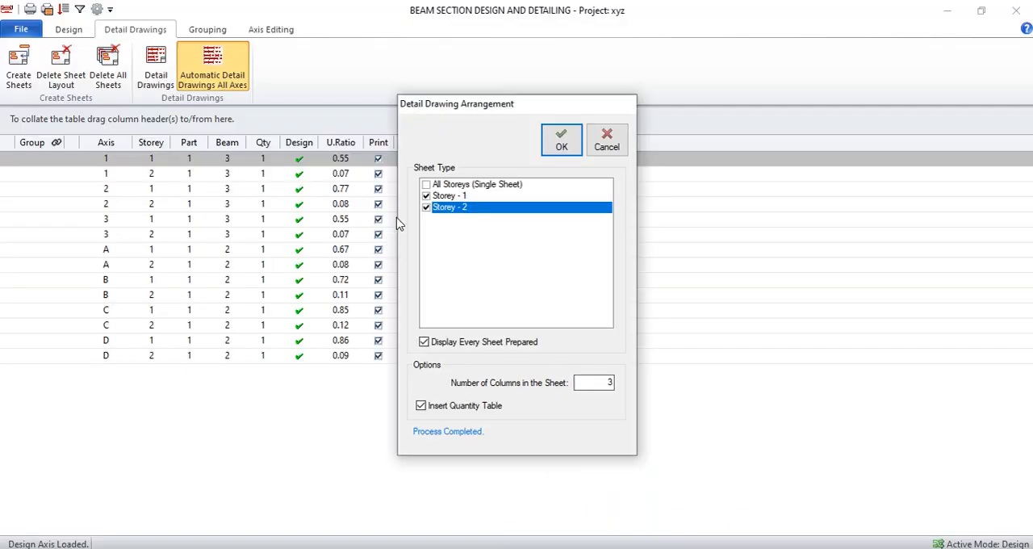
click(607, 143)
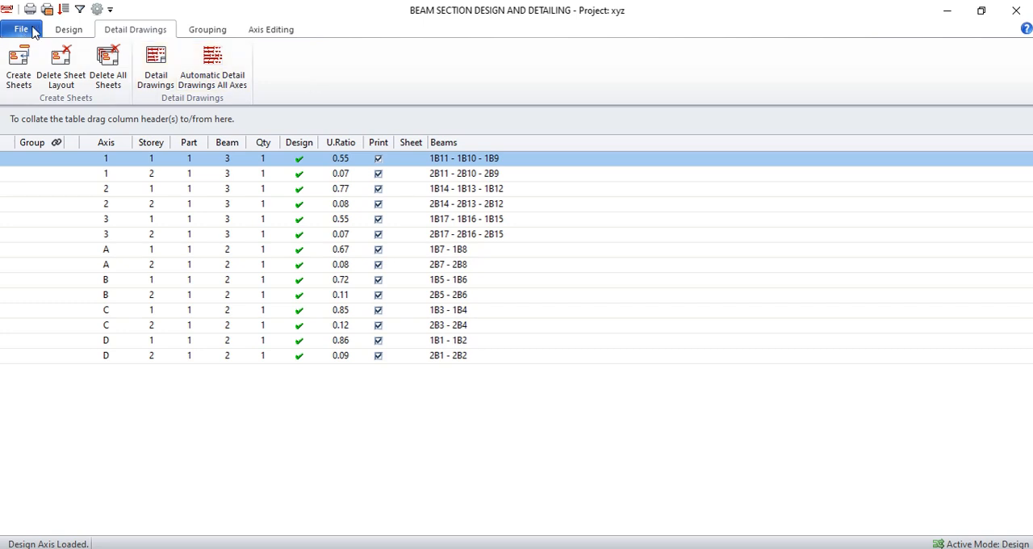
Step: Generate the beam design results report, export it as a PDF and close the resulting xyz-BeamDes.pdf
click(68, 30)
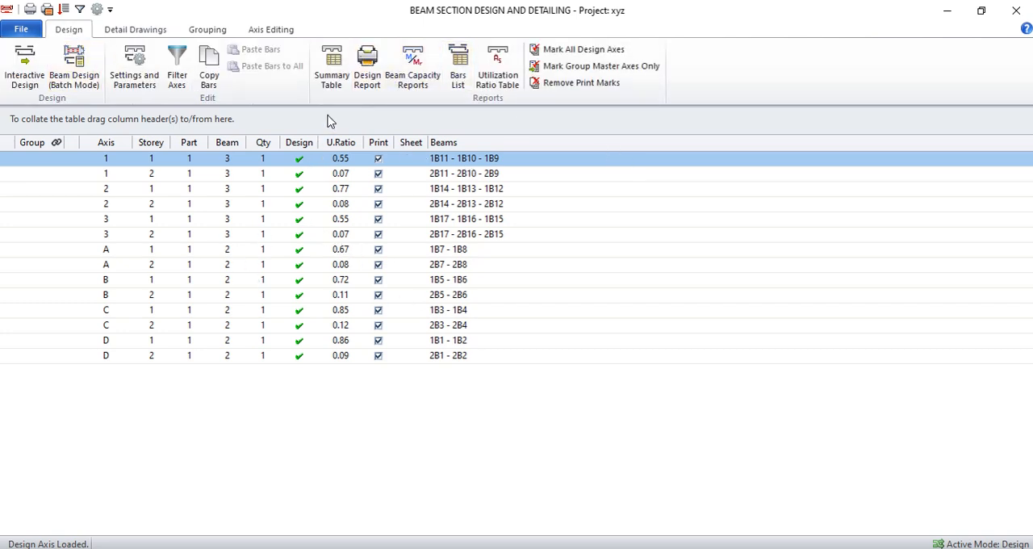
click(368, 71)
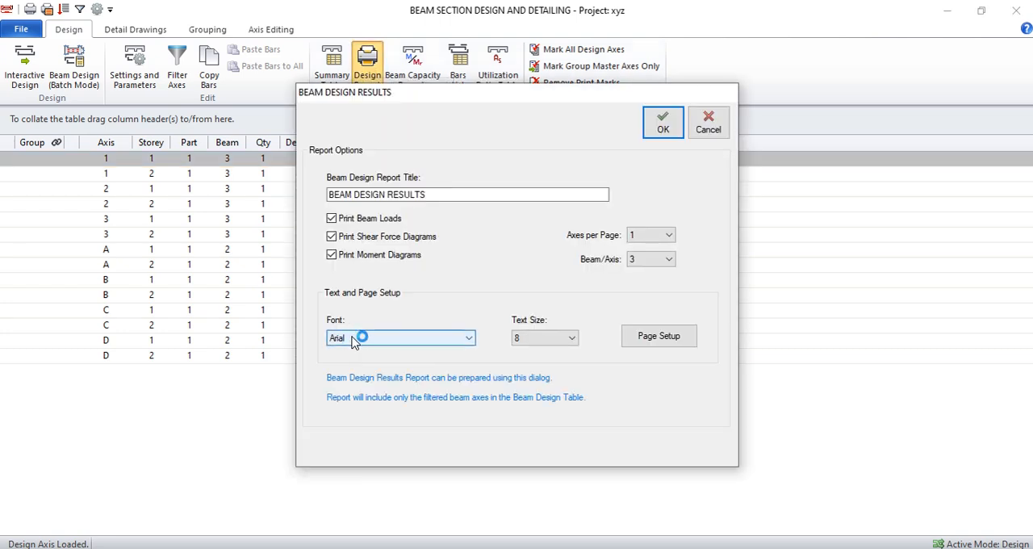
click(468, 339)
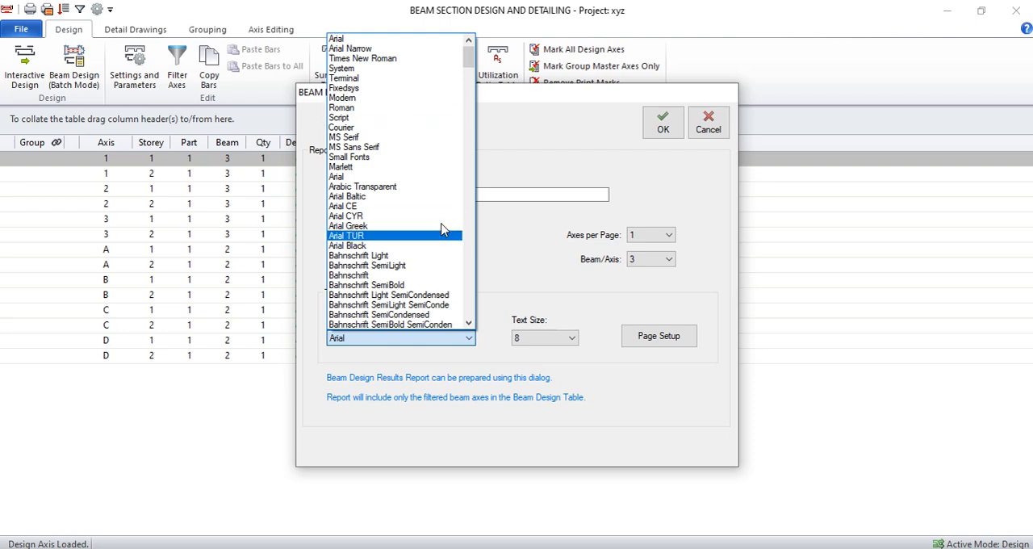
click(464, 342)
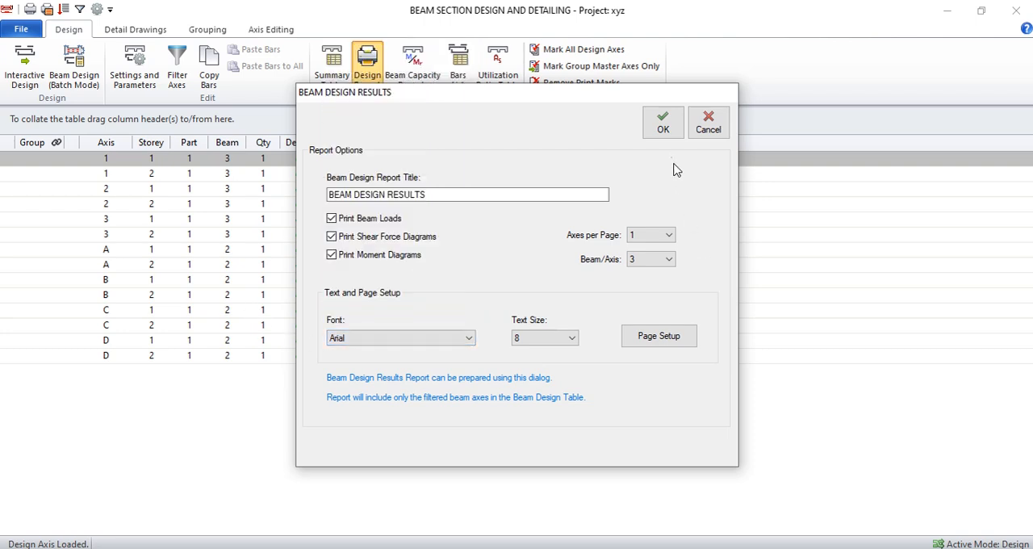
click(663, 135)
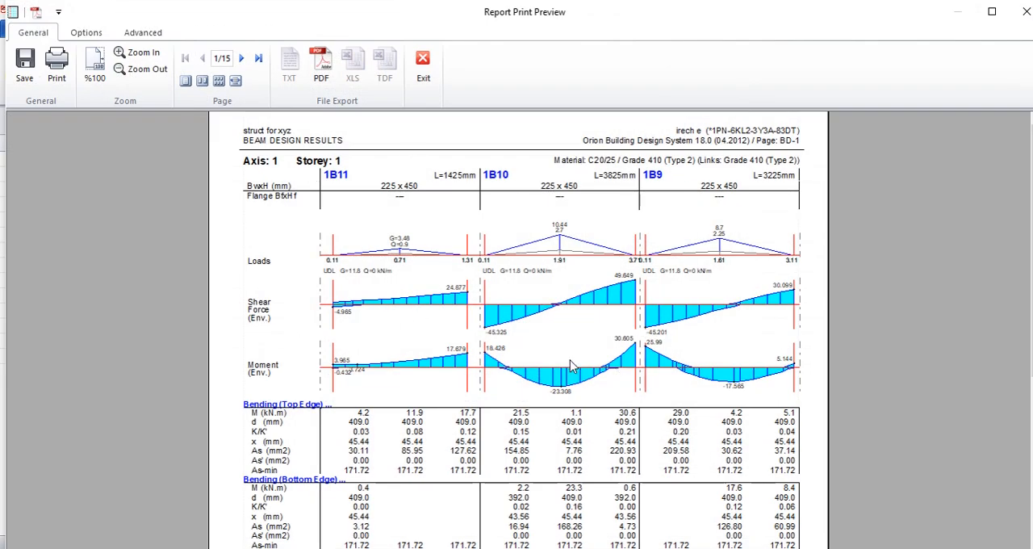
click(323, 60)
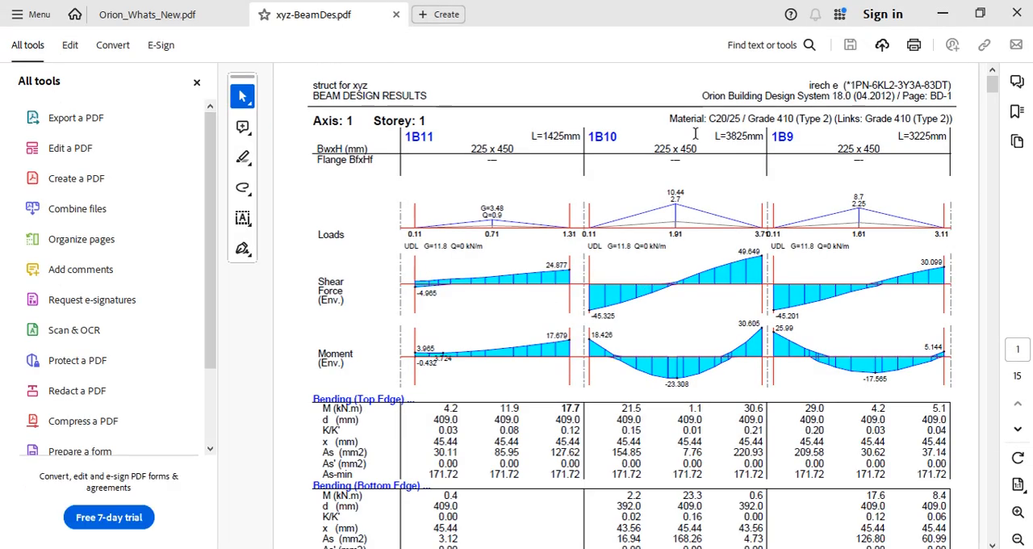
click(1015, 15)
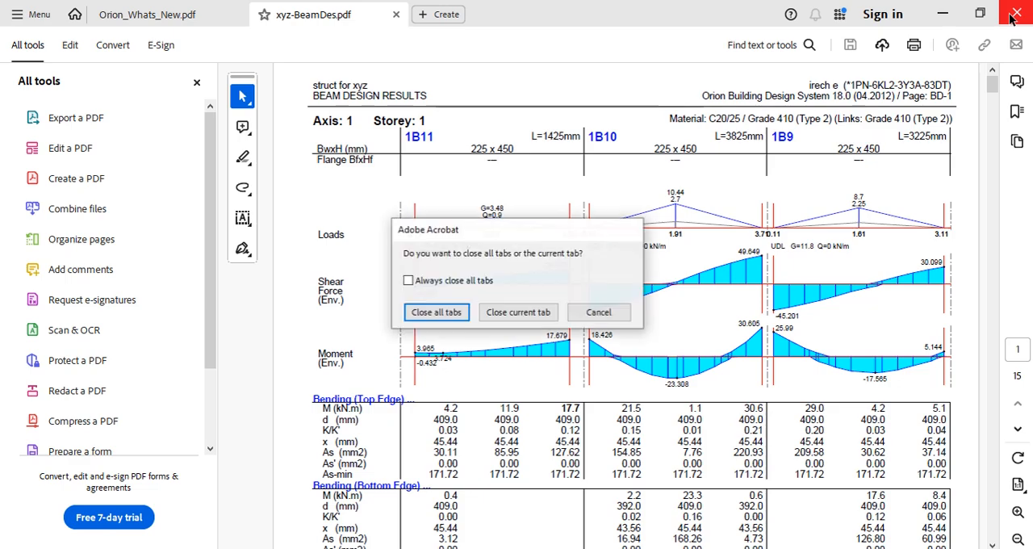
click(507, 314)
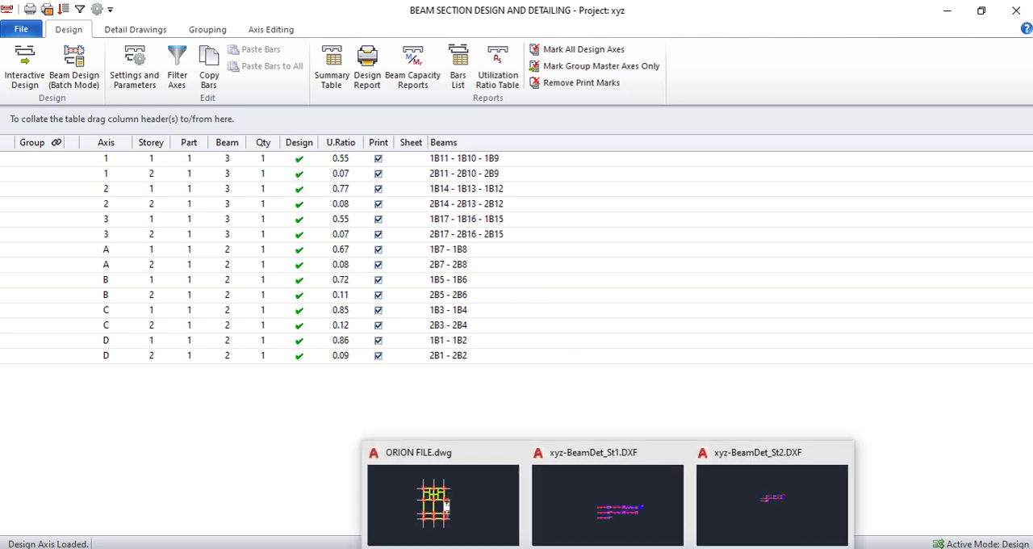
Step: Switch to AutoCAD, save the beam detail drawings as xyz-BeamDet_St2.dwg and xyz-BeamDet_St1.dwg while closing them, and return to Orion's plan
click(745, 498)
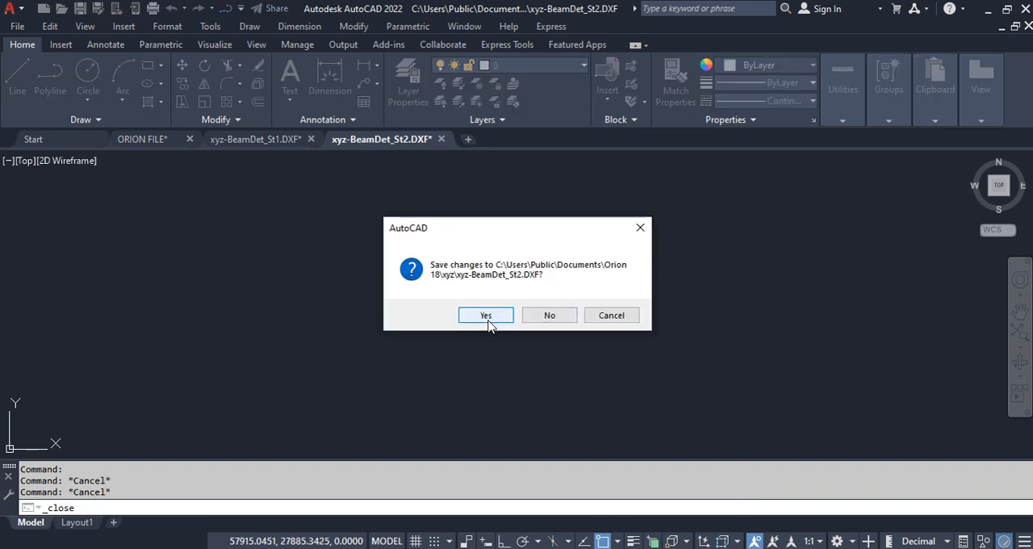
click(486, 316)
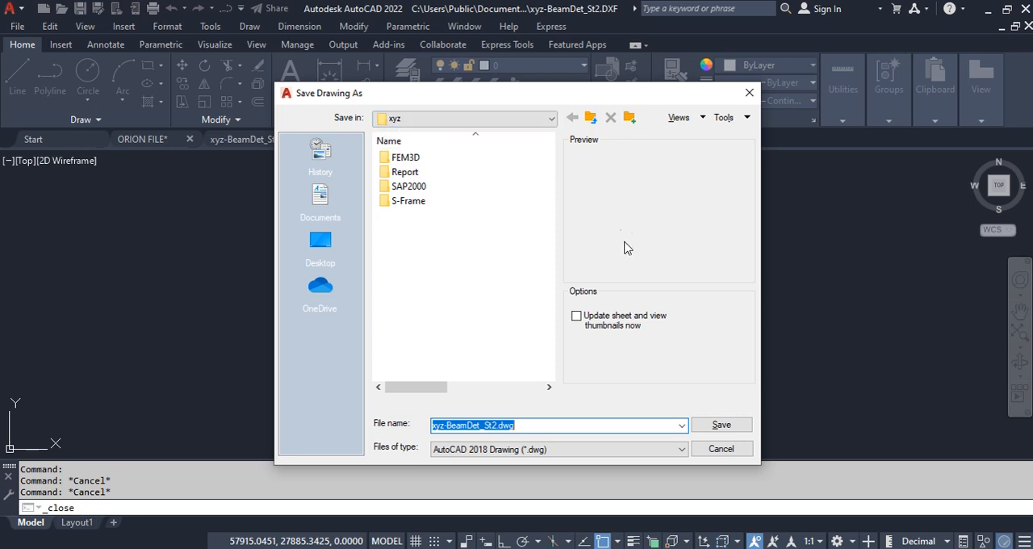
click(721, 424)
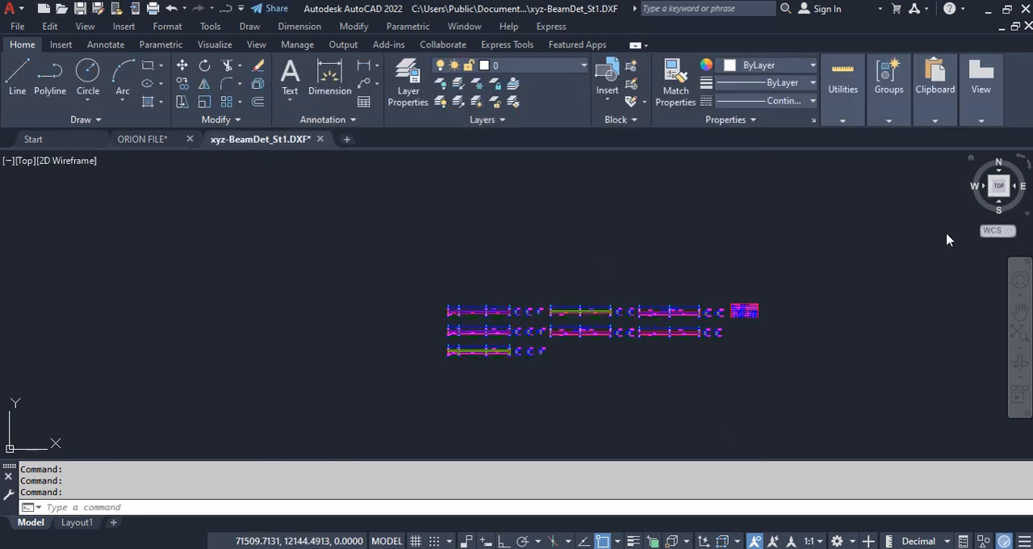
click(1029, 26)
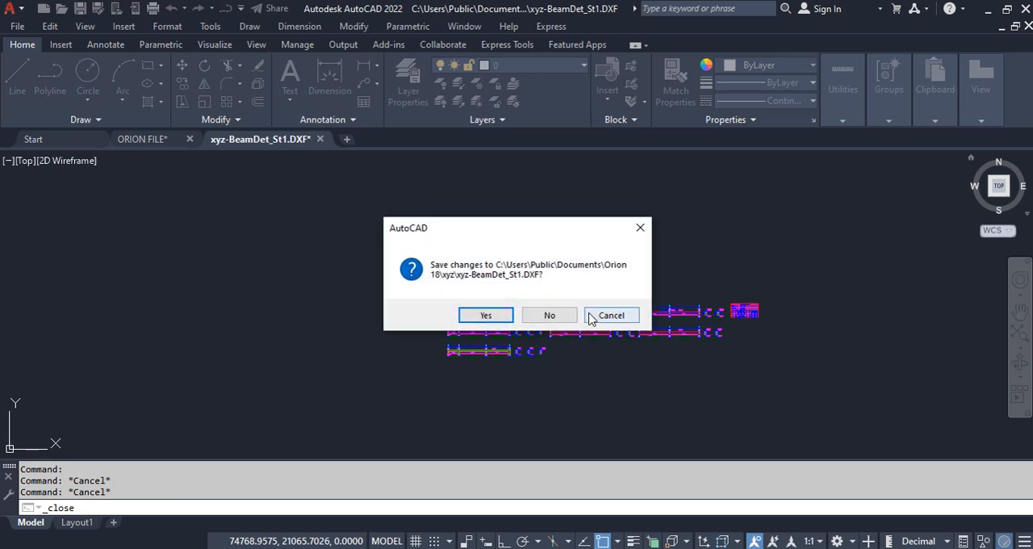
click(475, 314)
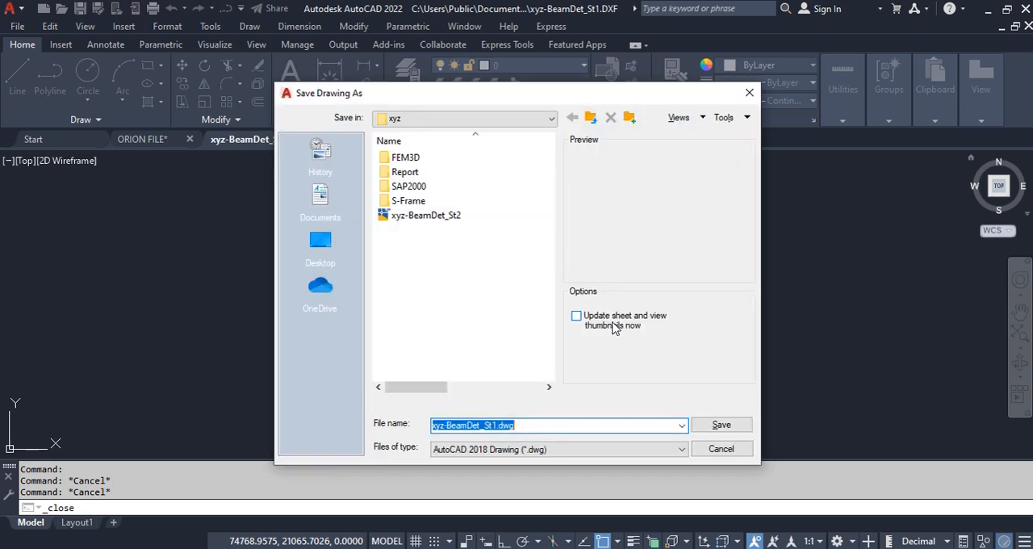
click(733, 427)
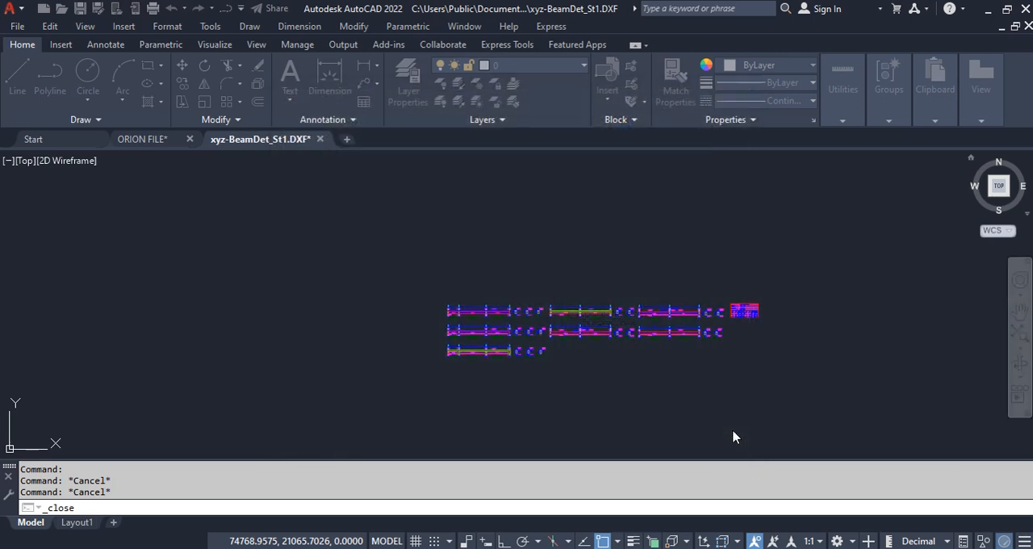
click(718, 503)
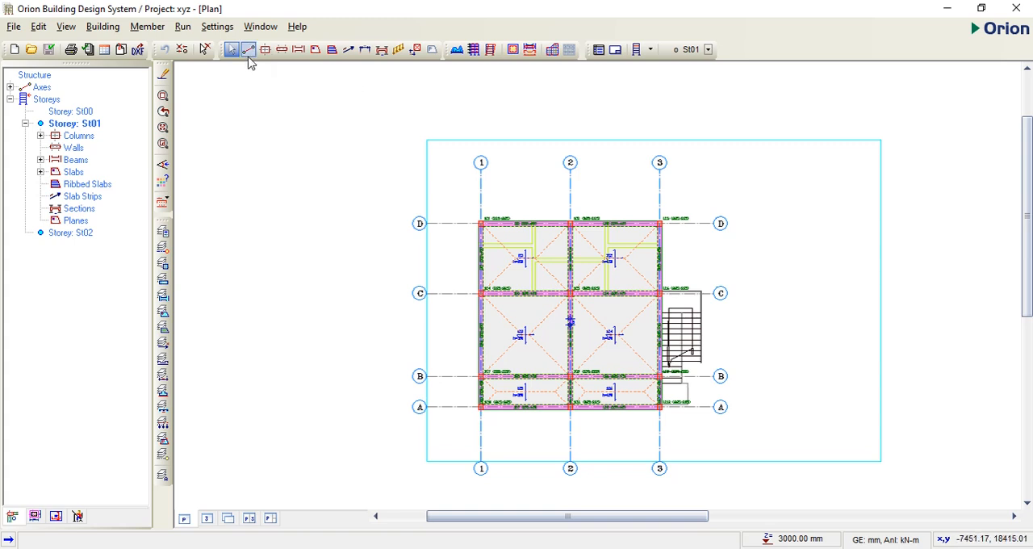
click(183, 28)
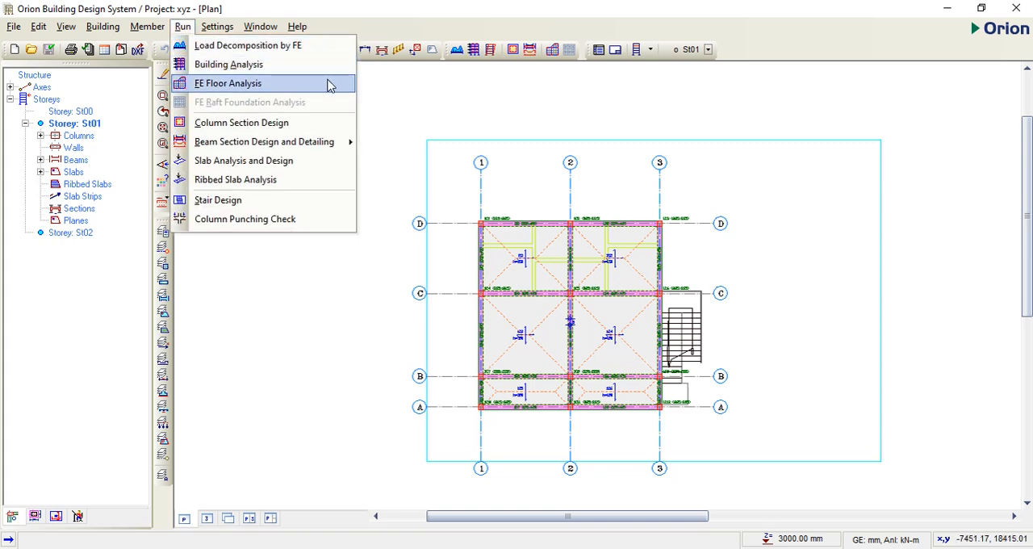
click(241, 126)
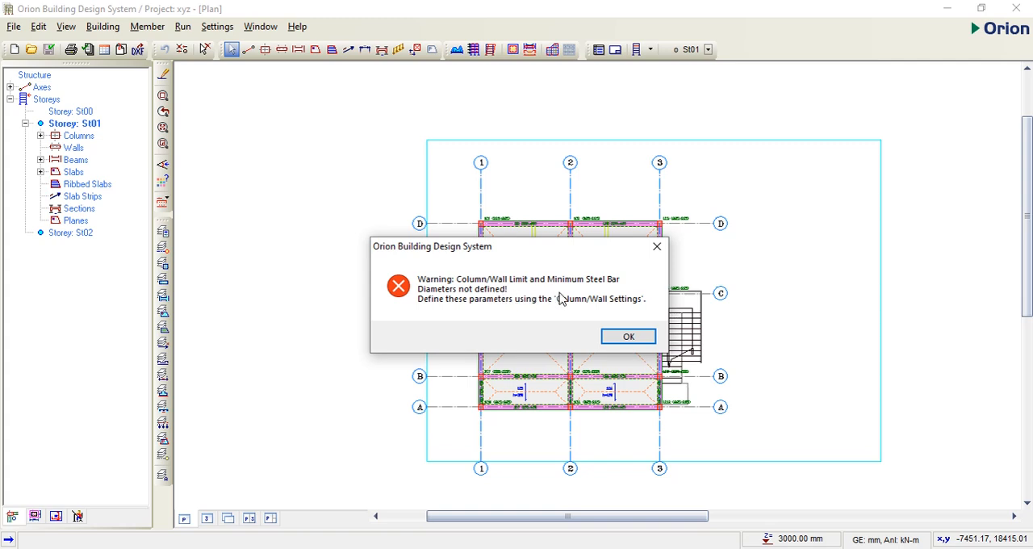
click(657, 250)
click(1019, 10)
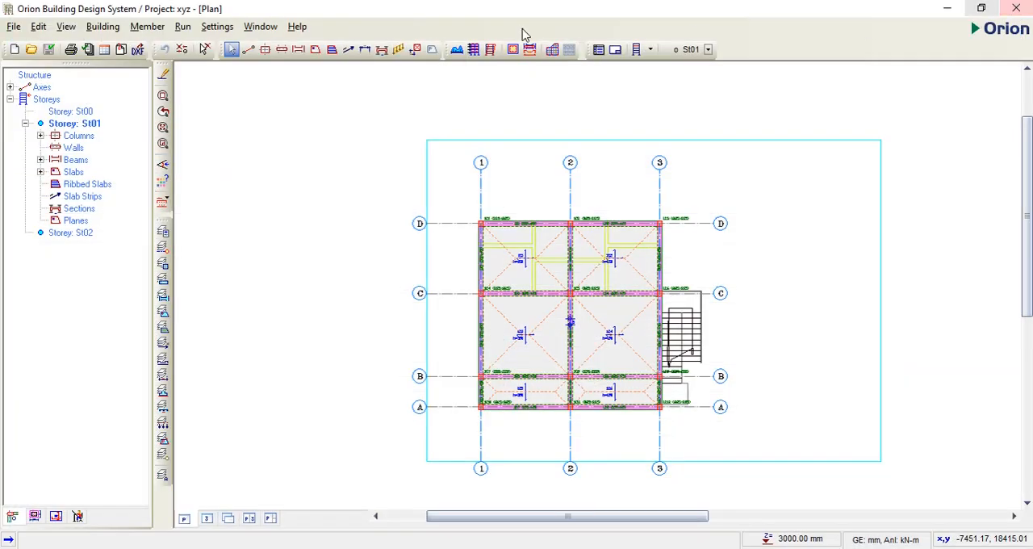
Step: Review the steel bar selection method and longitudinal bar sizes in the column design settings, and accept the settings
click(214, 31)
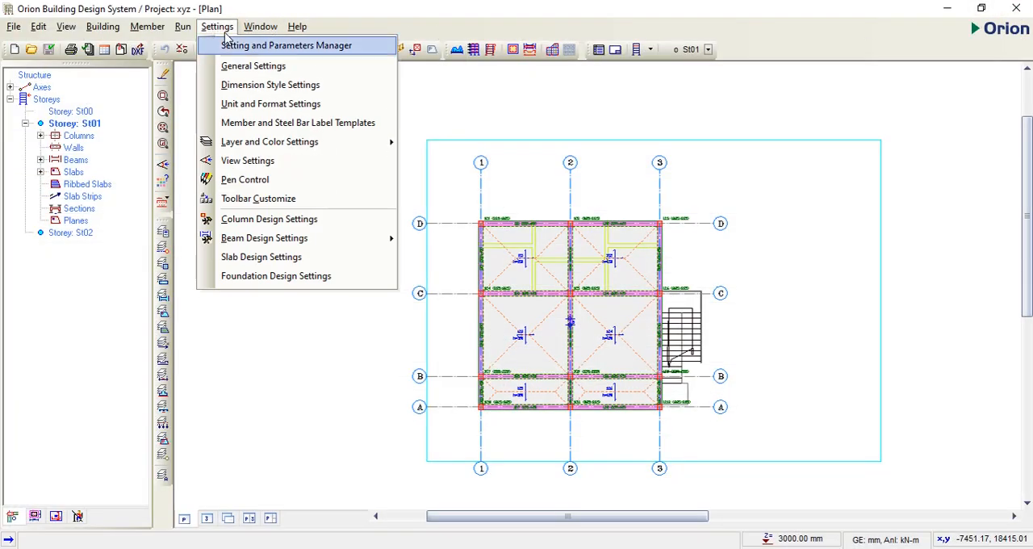
click(266, 219)
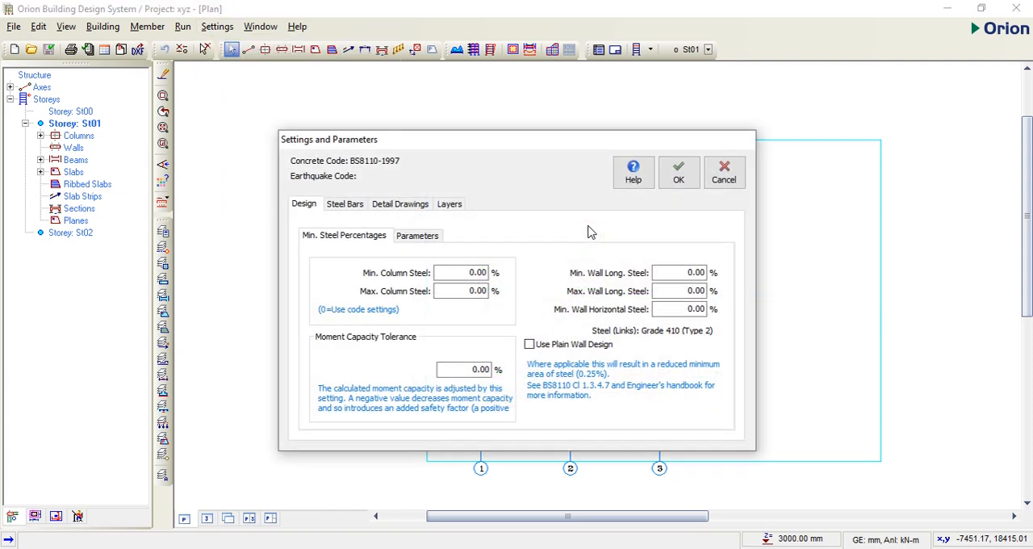
click(347, 207)
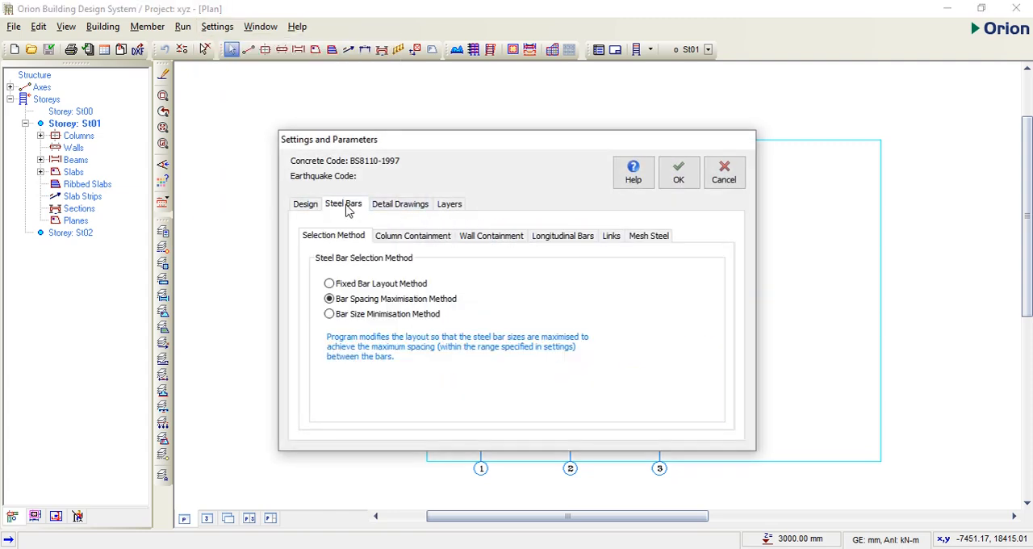
click(569, 236)
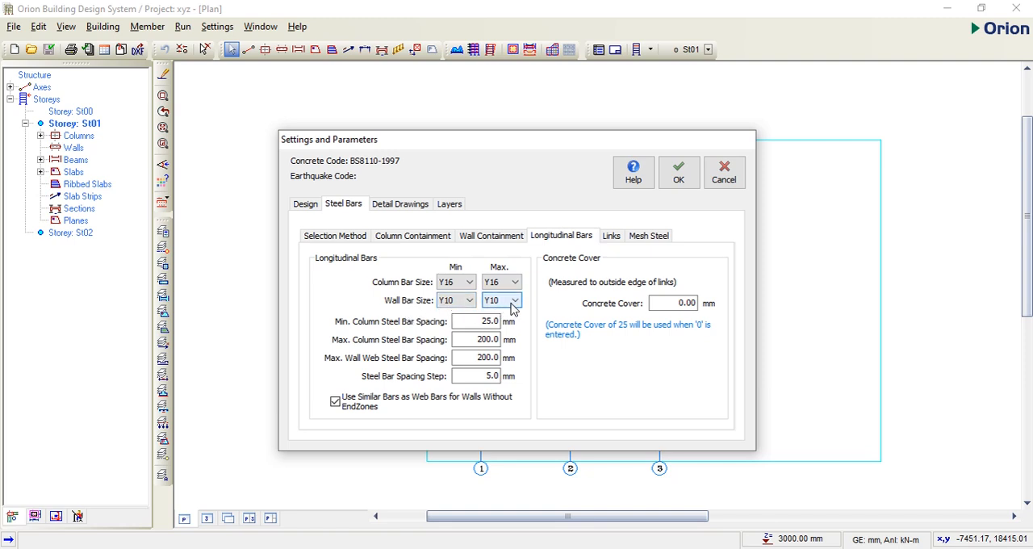
click(343, 240)
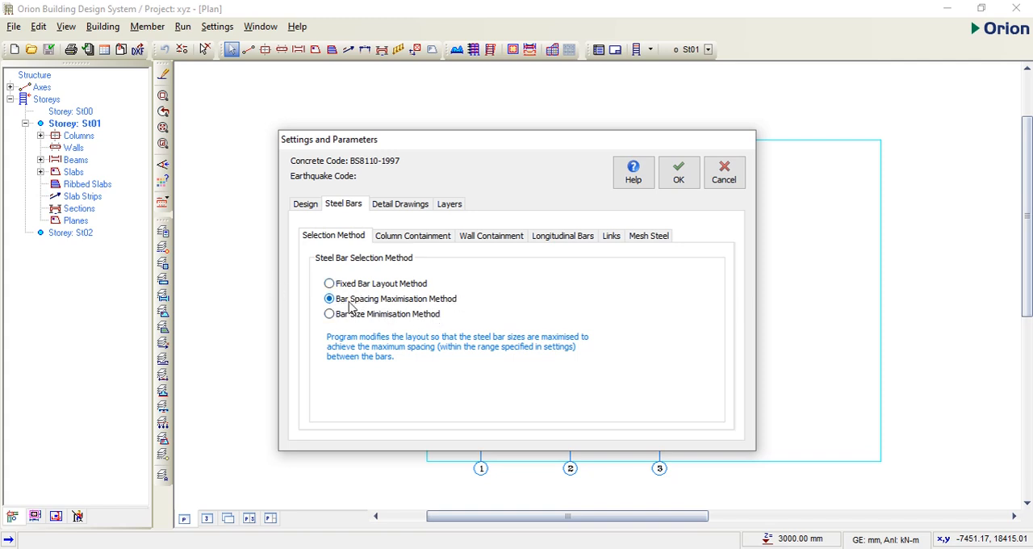
click(562, 235)
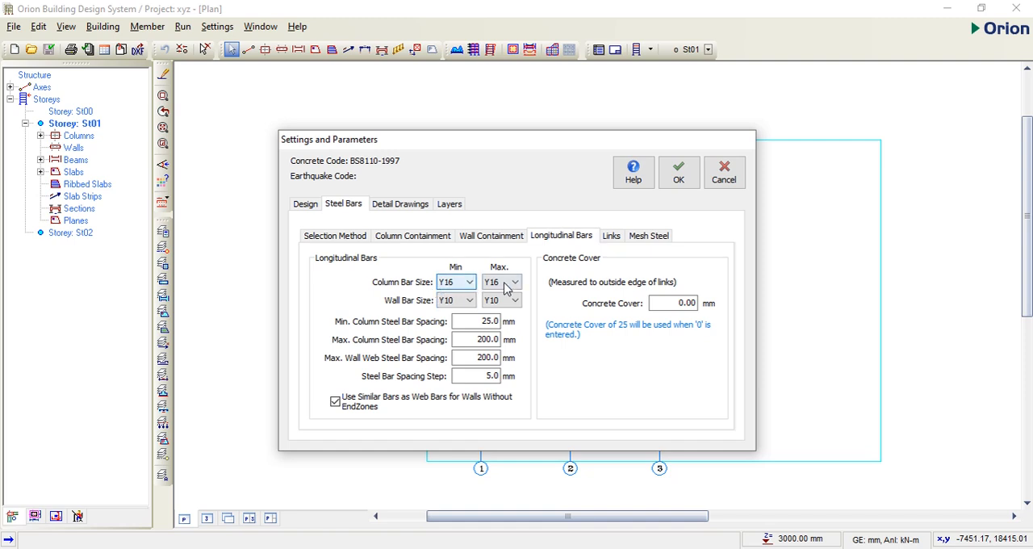
click(678, 172)
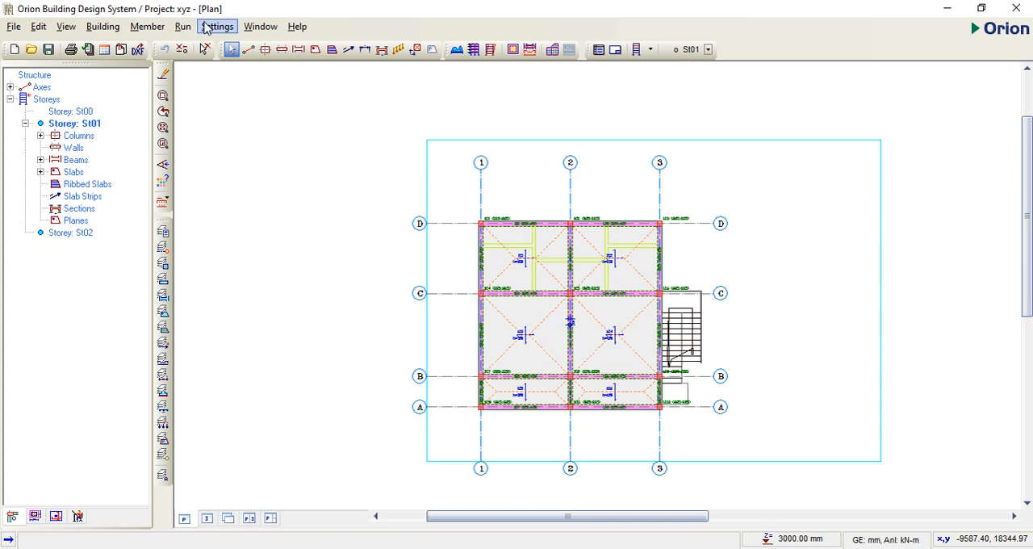
Step: Run Column Section Design with the project changes saved, and dismiss the bar diameter warning
click(183, 27)
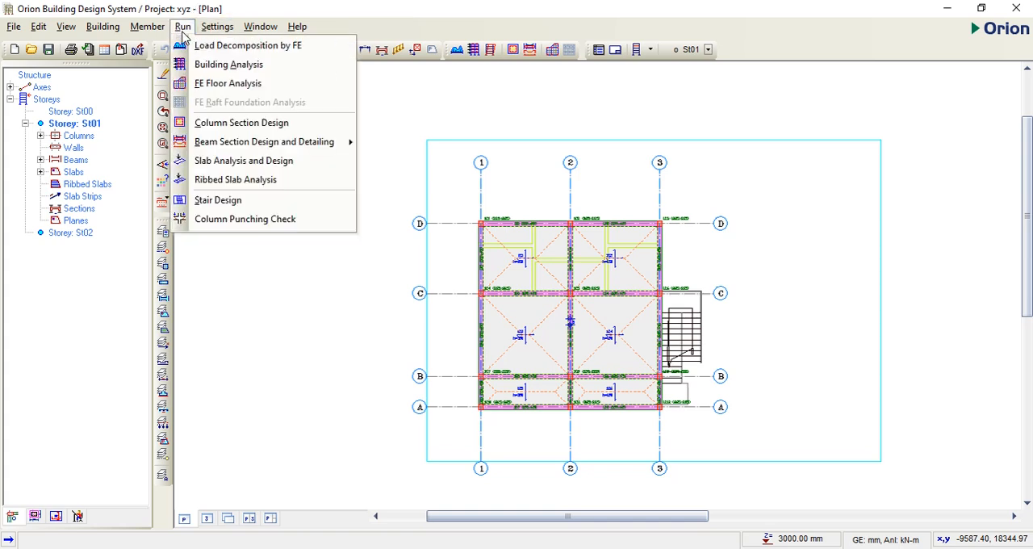
click(236, 123)
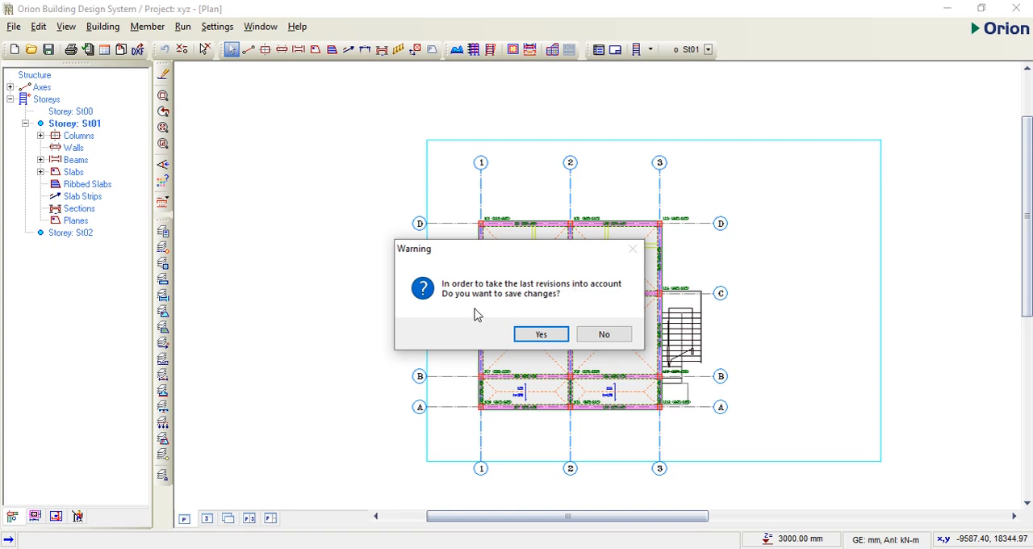
click(541, 334)
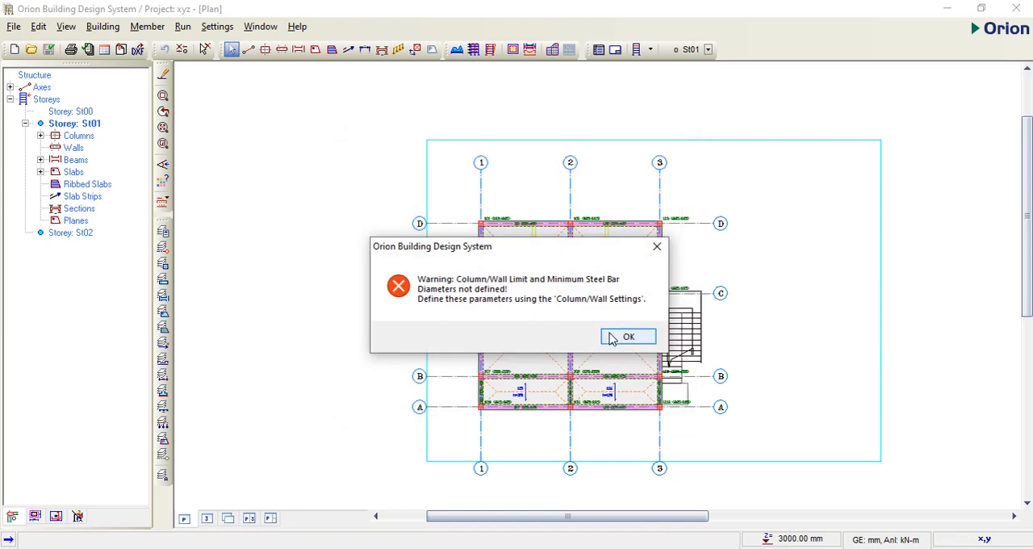
click(624, 337)
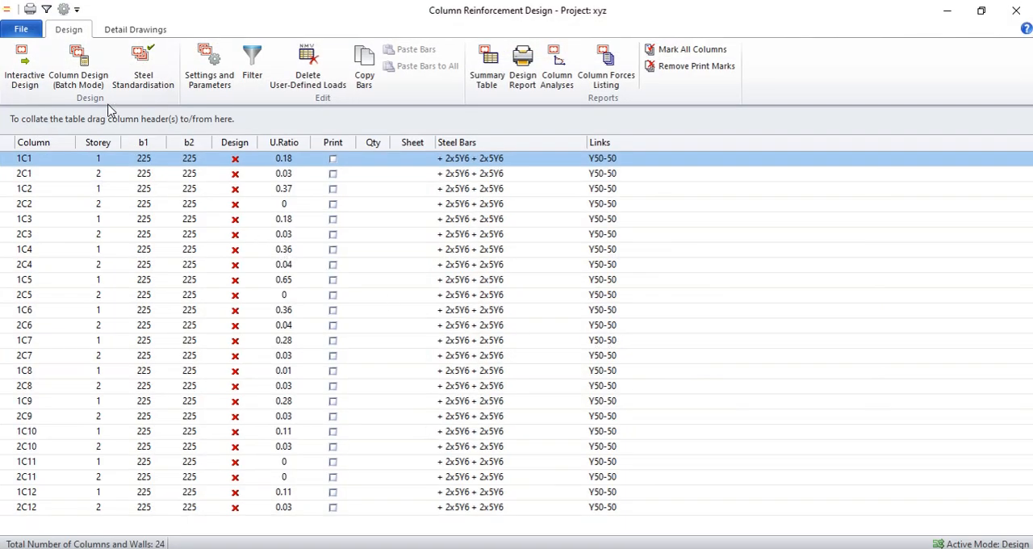
Step: Run the batch column reinforcement design for all storeys with all bars re-selected
click(80, 71)
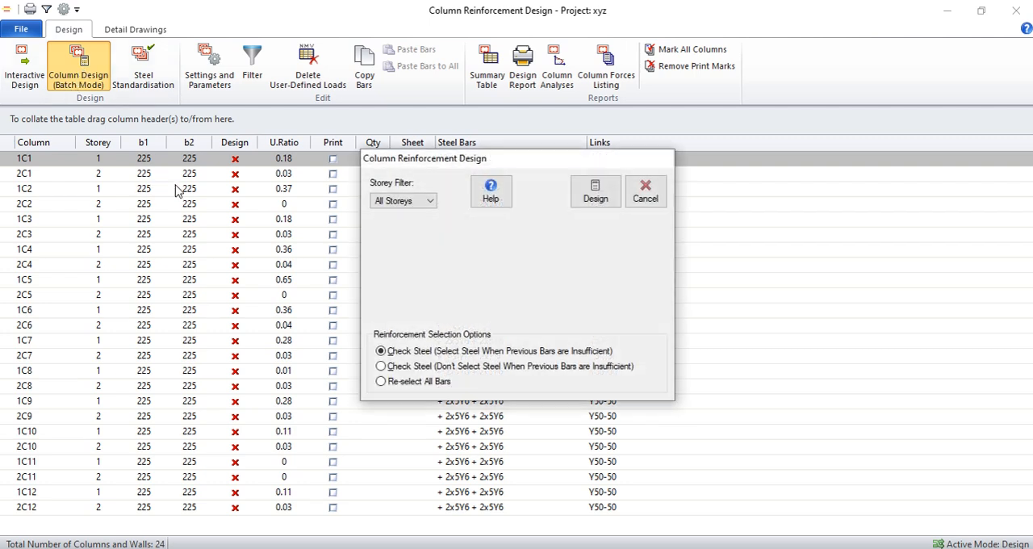
click(382, 382)
click(595, 194)
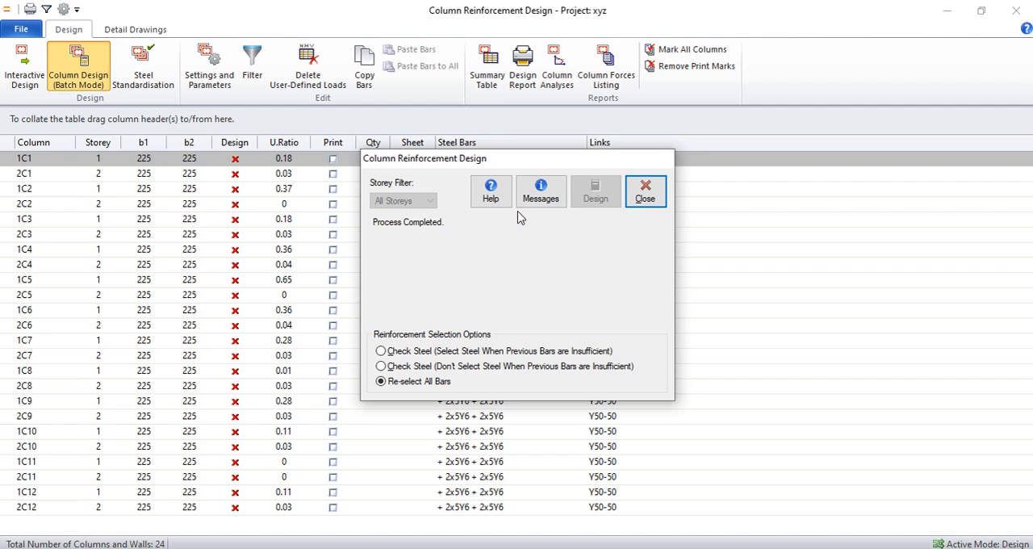
click(645, 194)
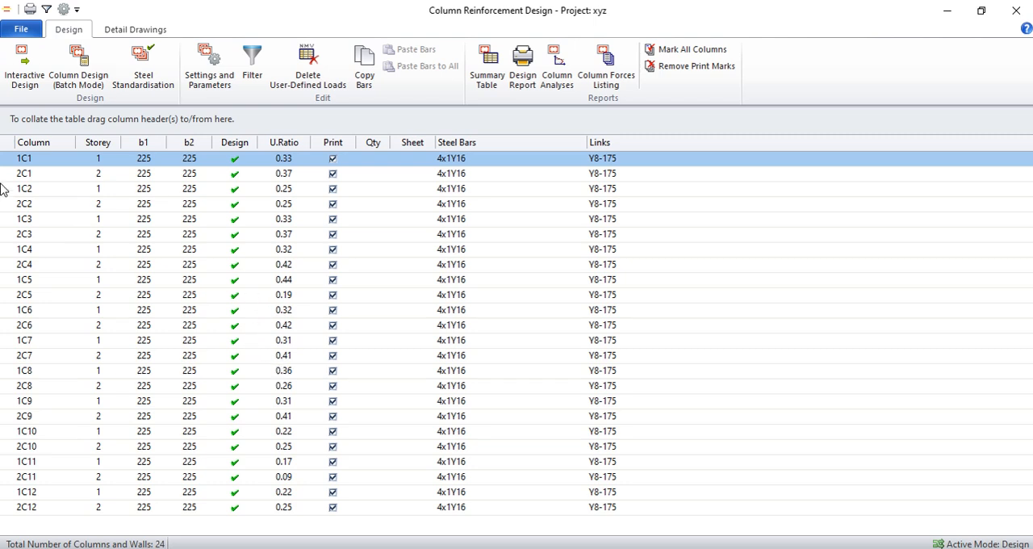
Step: Generate automatic detail drawings of all columns for Storey 1 and Storey 2, displaying every prepared sheet with 3 columns per sheet
click(142, 31)
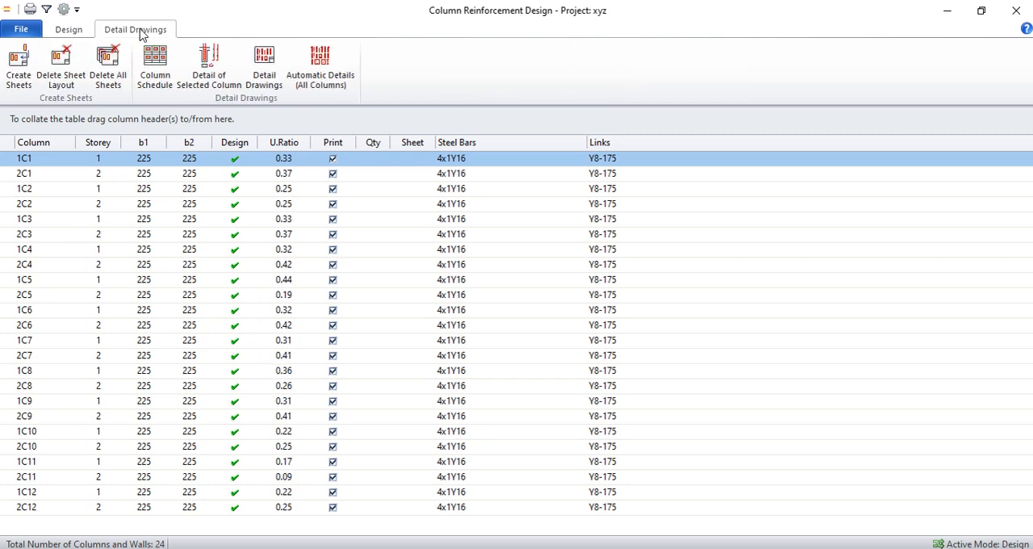
click(327, 68)
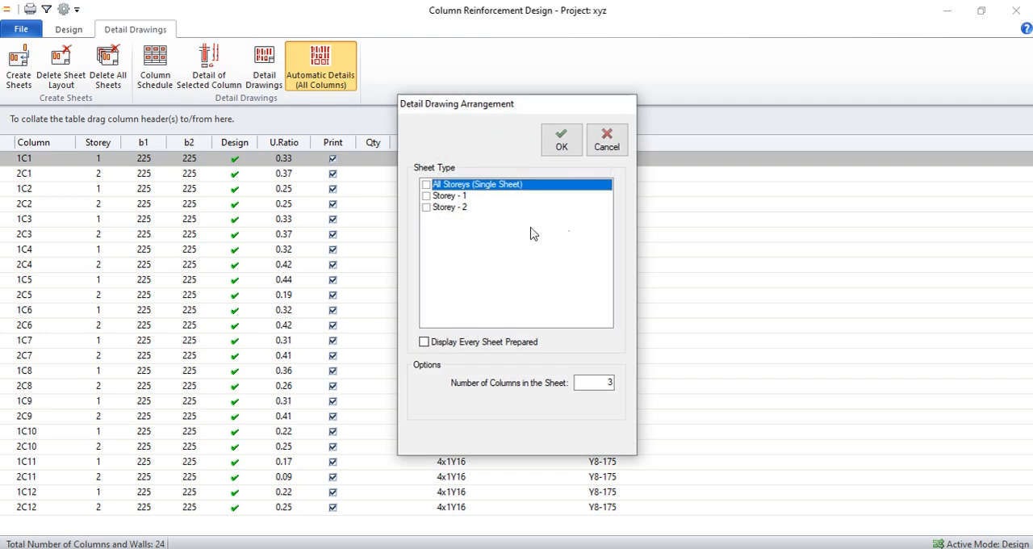
click(427, 196)
click(427, 209)
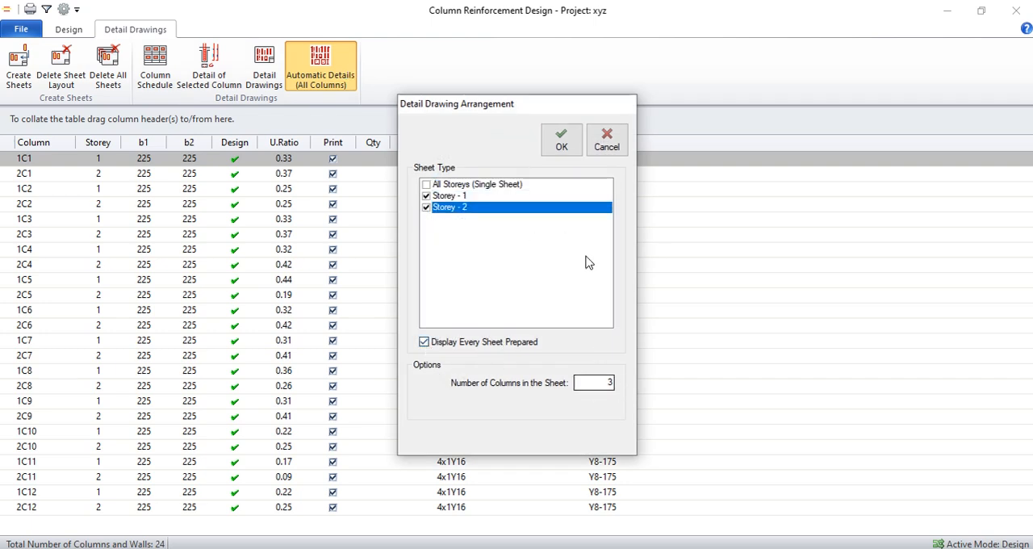
click(563, 141)
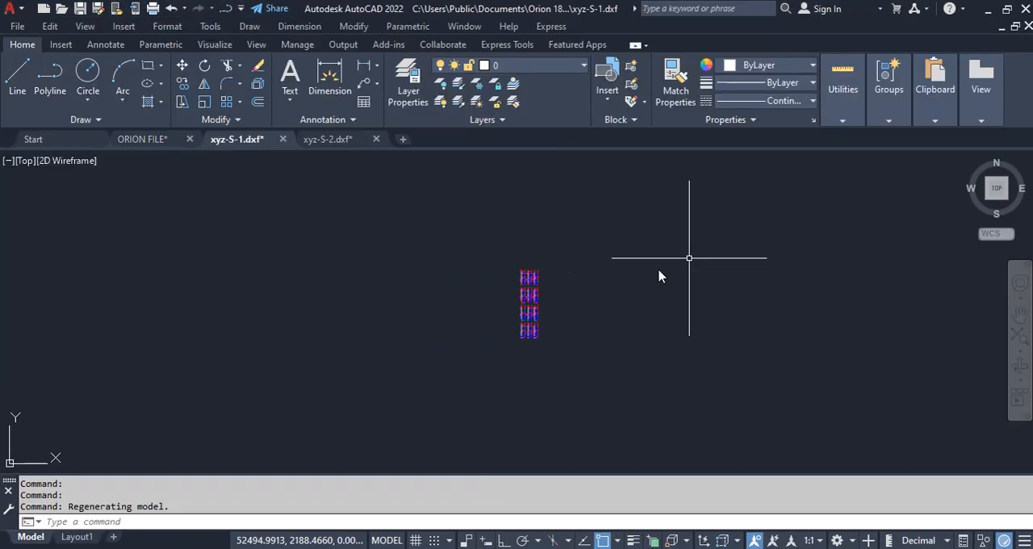
Step: Save the column detail drawings in AutoCAD as xyz-S-1.dwg and xyz-S-2.dwg while closing them, return to Orion's column design and dismiss the drawing arrangement dialog
click(1028, 29)
click(496, 321)
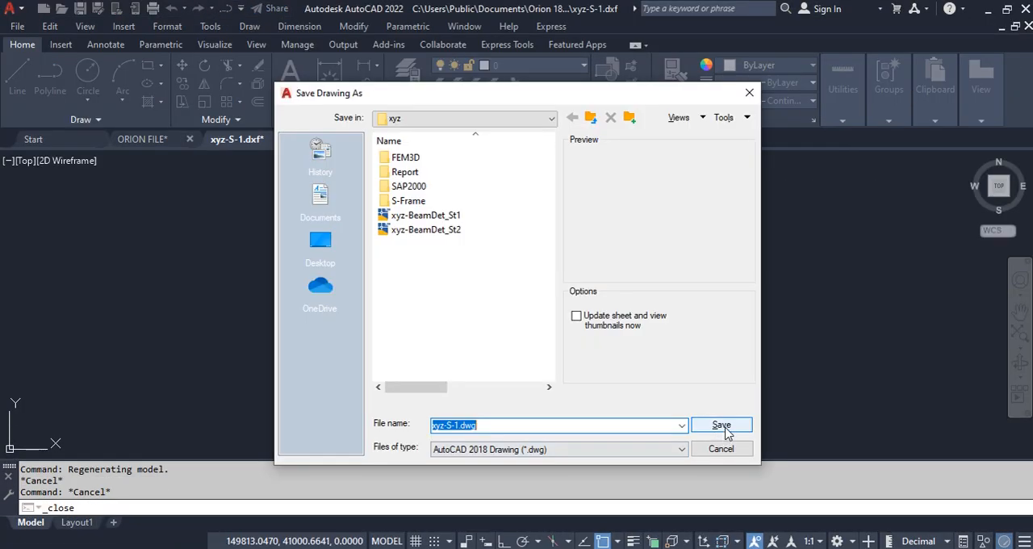
click(721, 425)
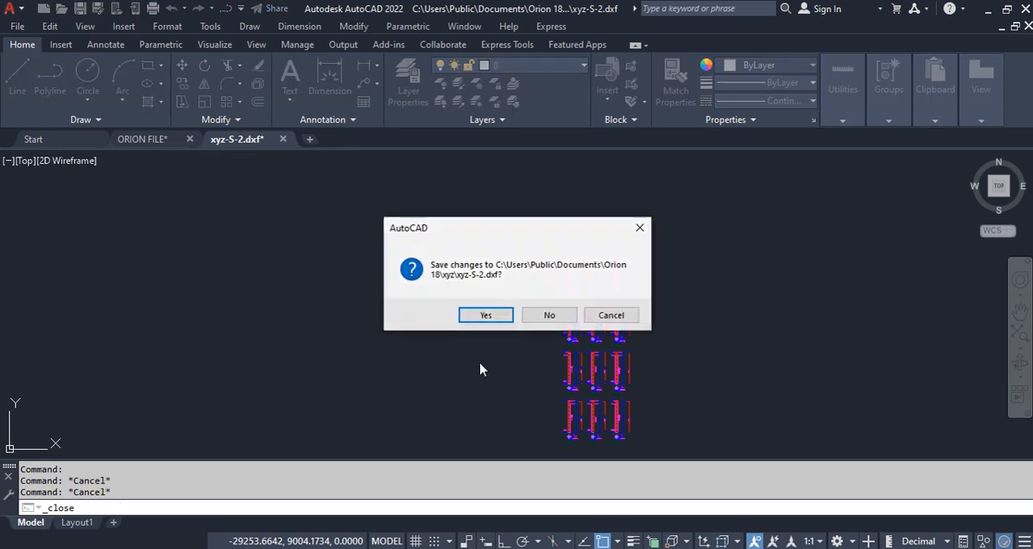
click(487, 317)
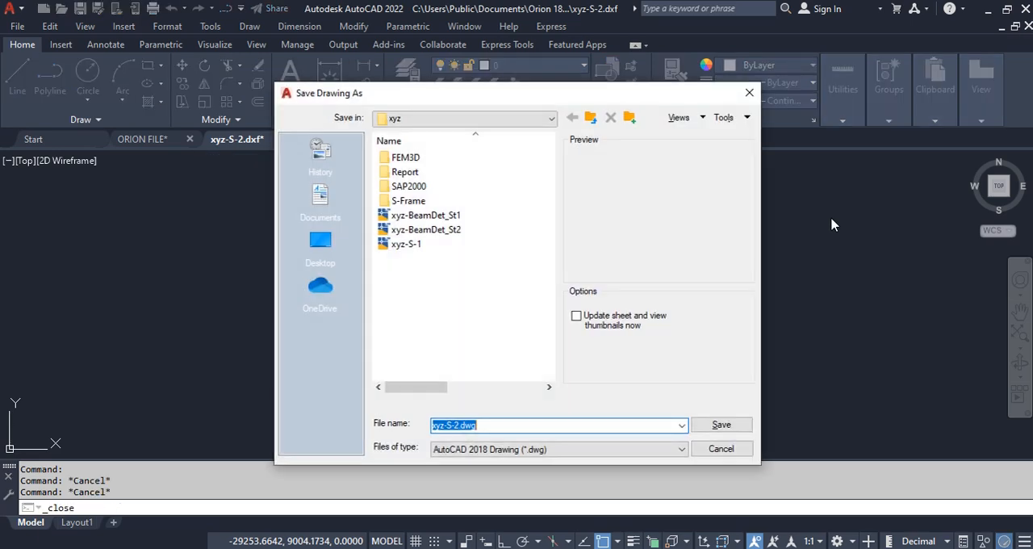
click(722, 425)
mouse_move(643, 547)
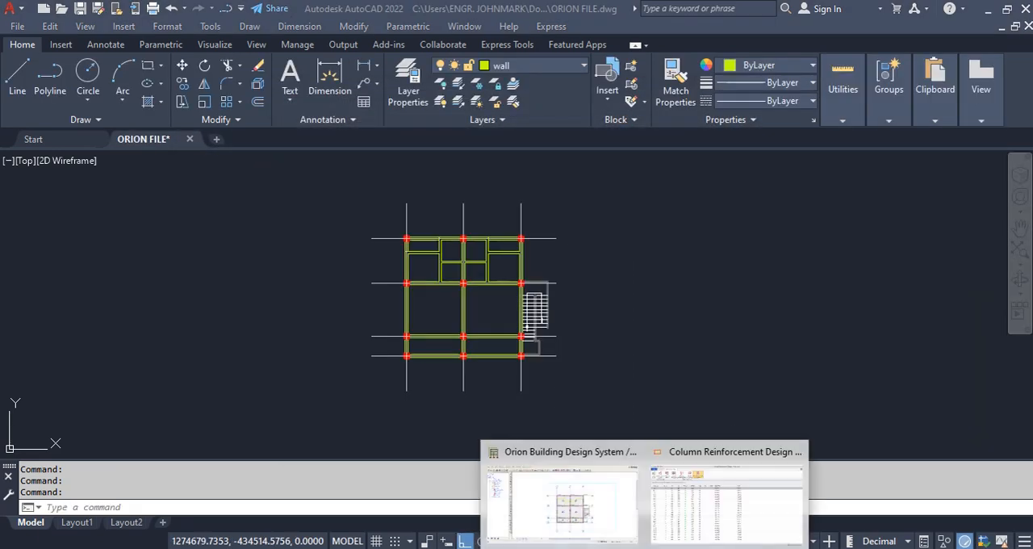
click(715, 536)
click(605, 142)
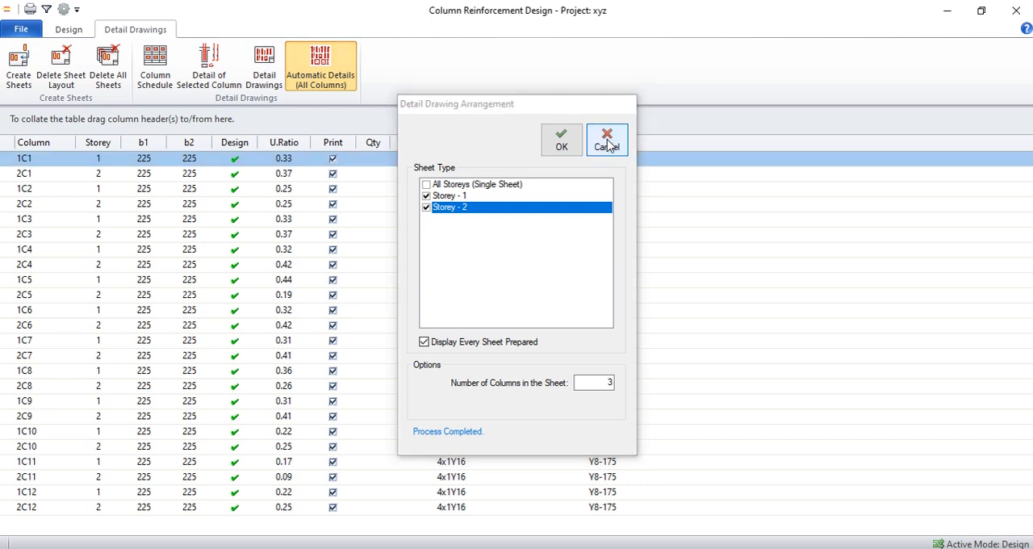
Step: Draw the column schedule for all column axes A-1 to D-3 on storeys St01 and St02 as sheet 1, with St02 topmost
click(159, 64)
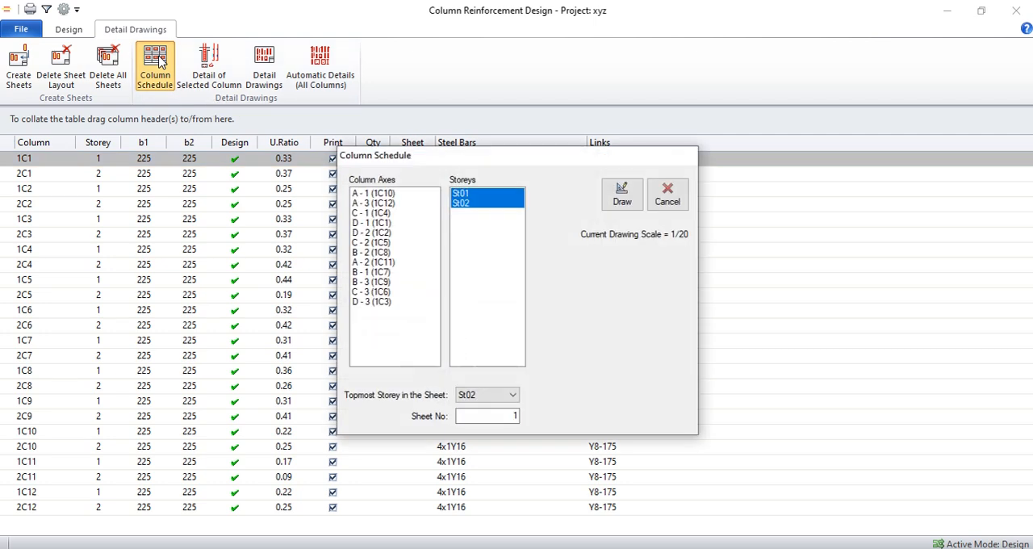
click(378, 194)
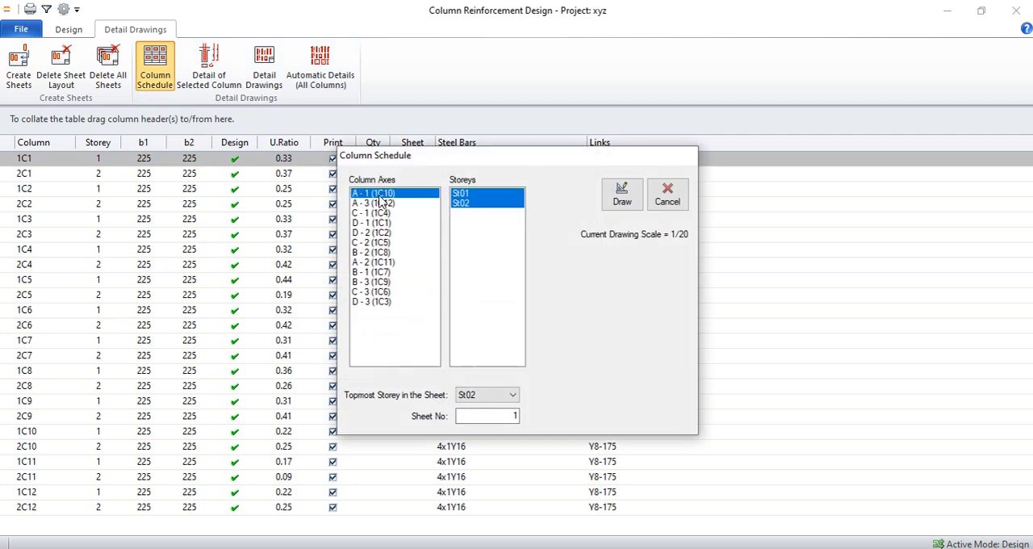
shift+click(377, 305)
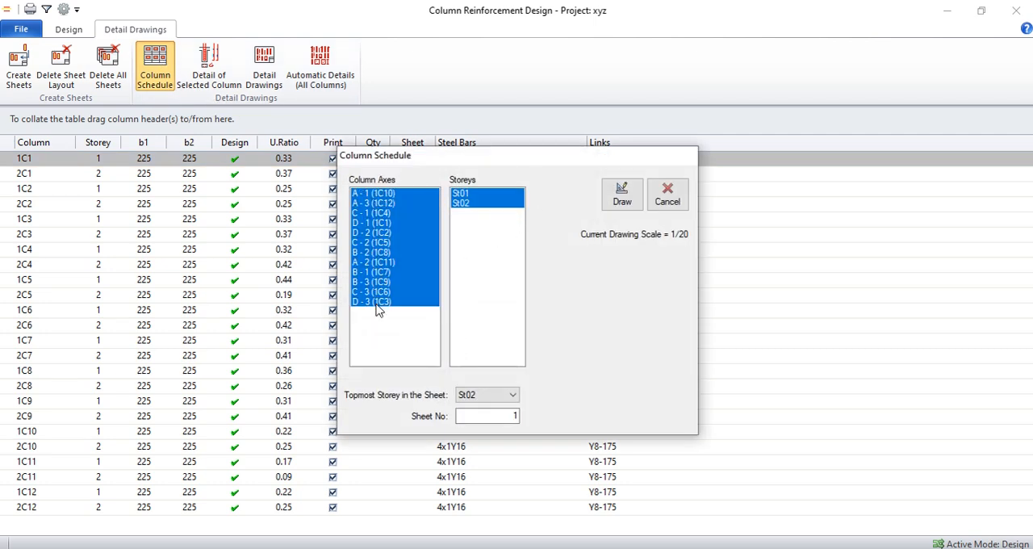
click(622, 206)
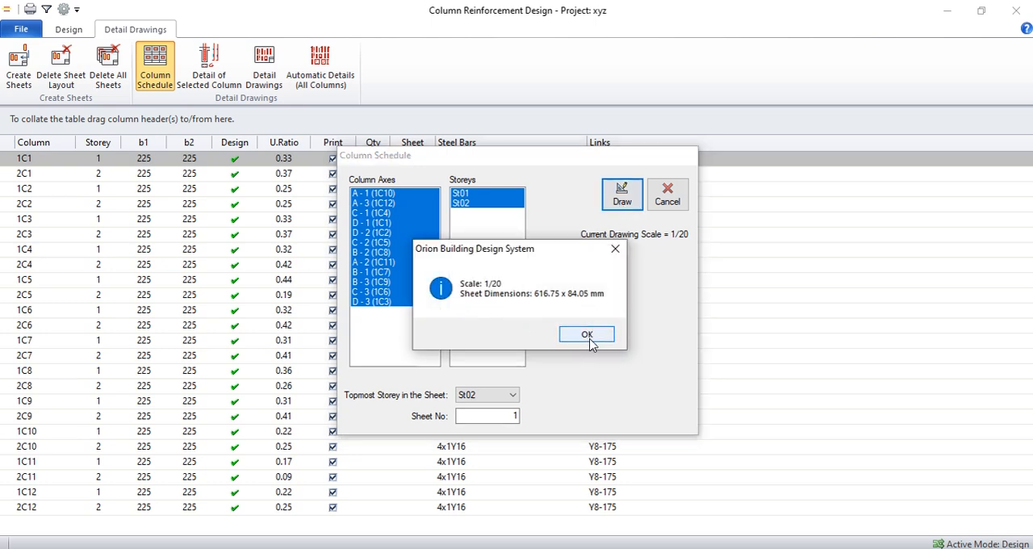
click(586, 335)
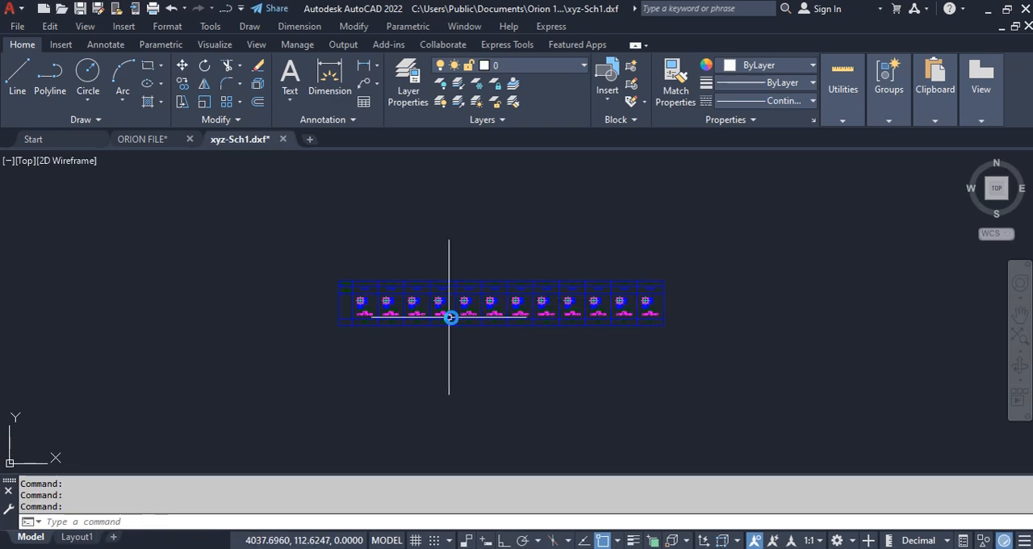
Step: Inspect the column schedule xyz-Sch1 in AutoCAD, save and close it, and return to Orion to dismiss the Column Schedule dialog
scroll(293, 305, up, 8)
scroll(269, 310, down, 4)
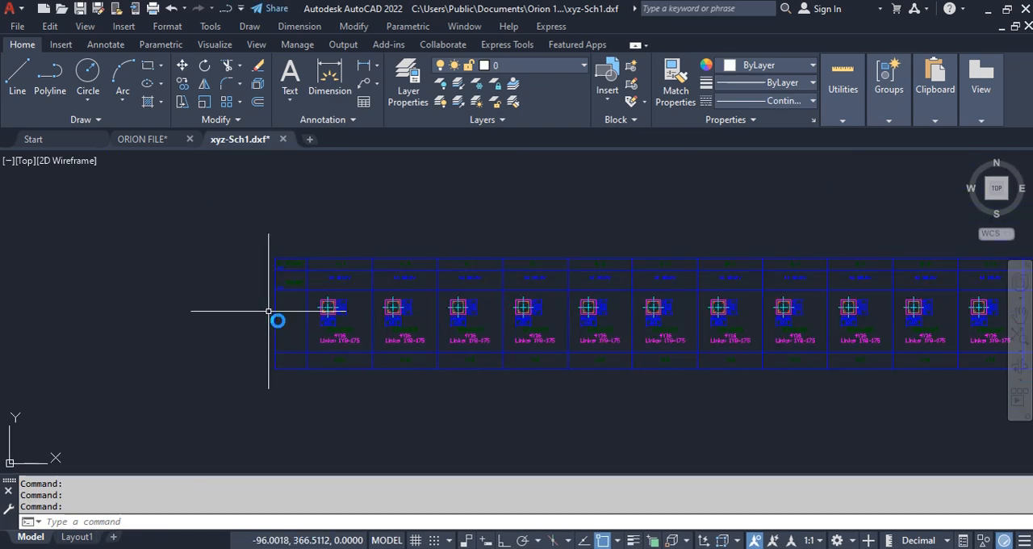
scroll(277, 290, up, 4)
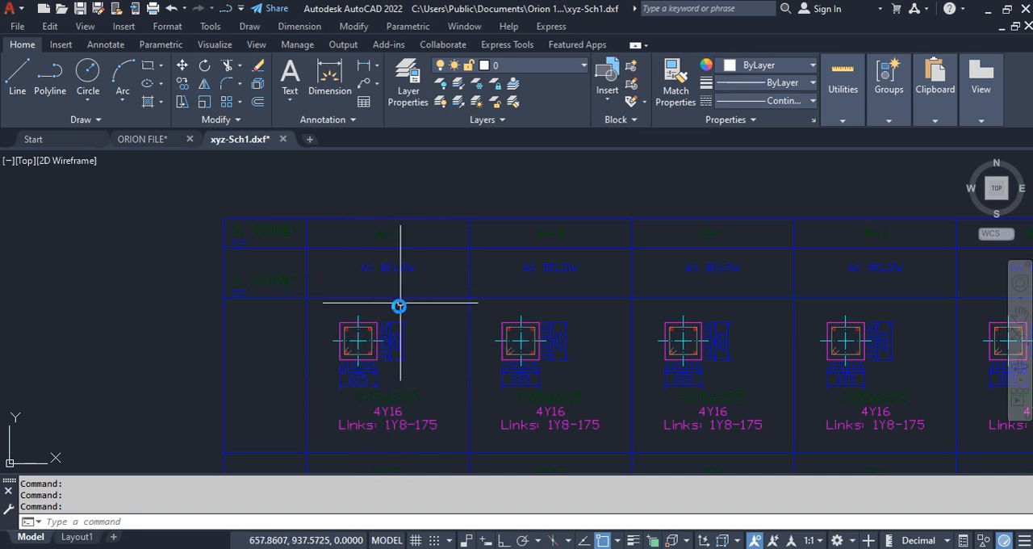
scroll(489, 272, down, 6)
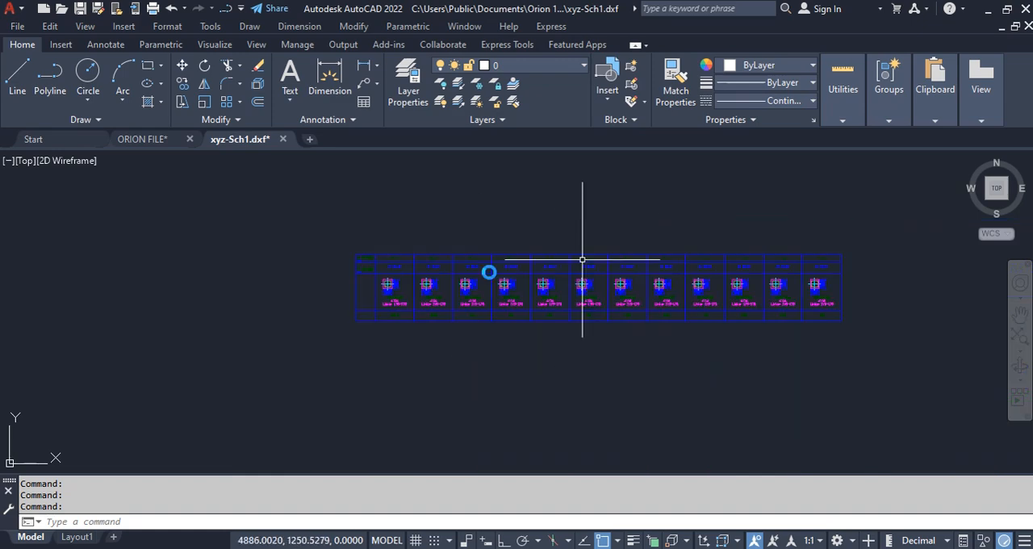
click(1028, 26)
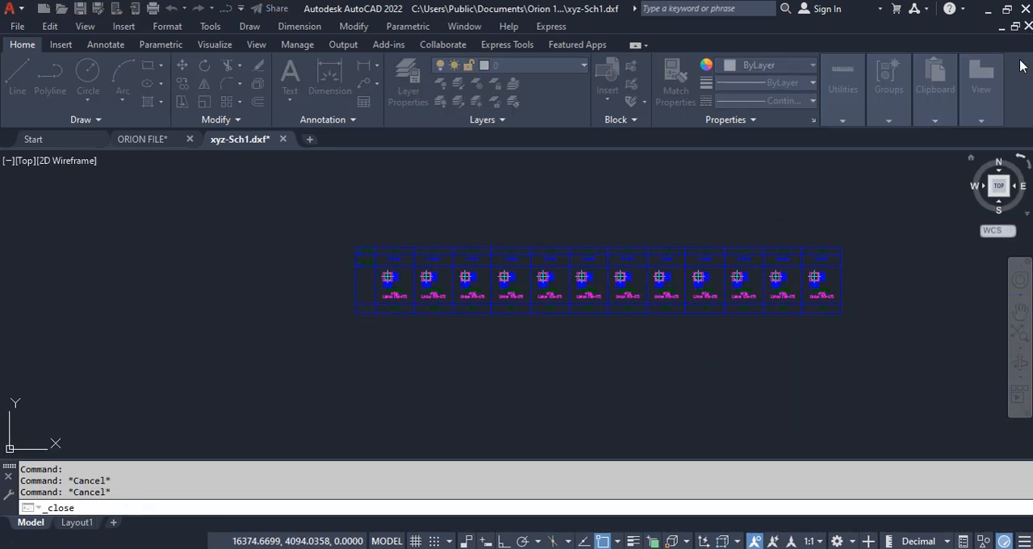
click(485, 315)
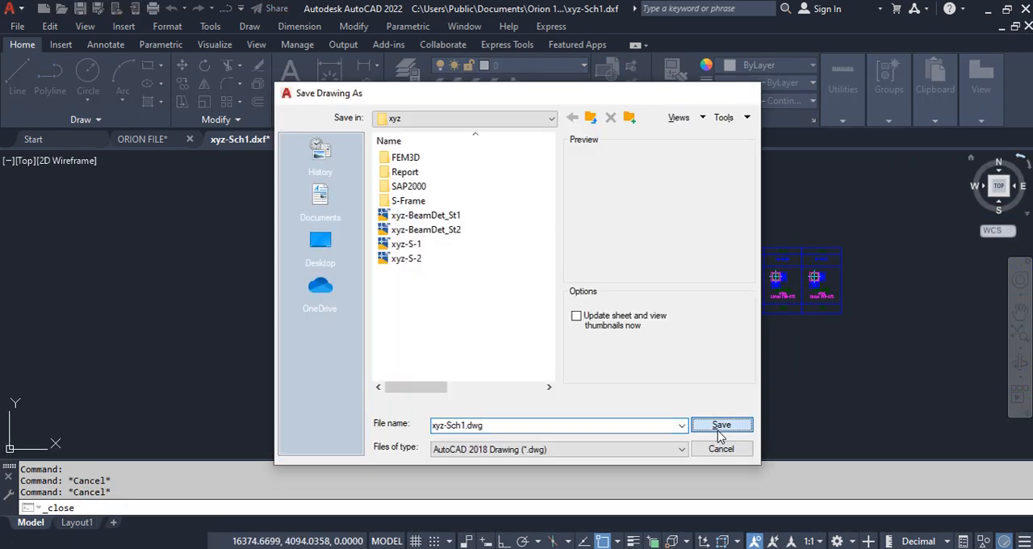
click(721, 427)
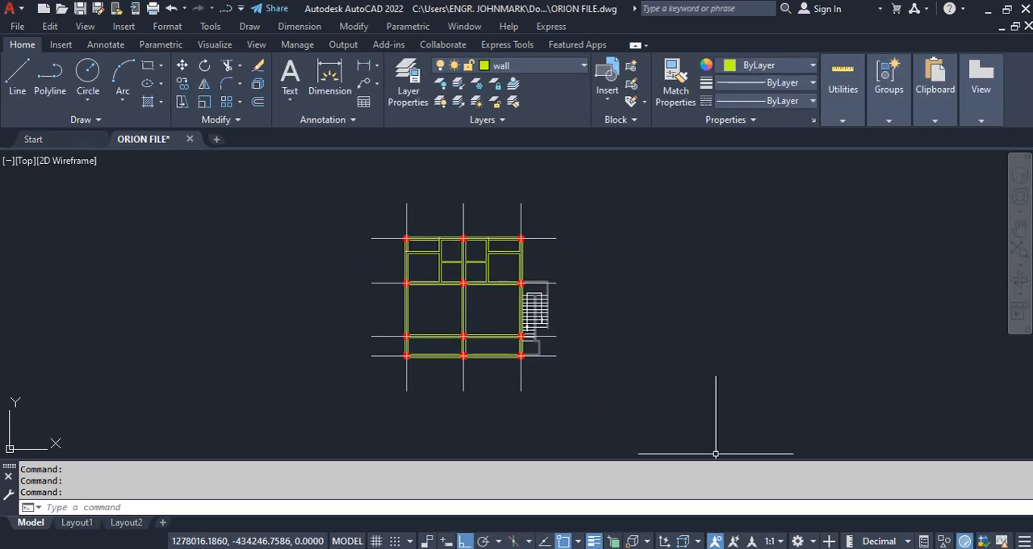
click(716, 503)
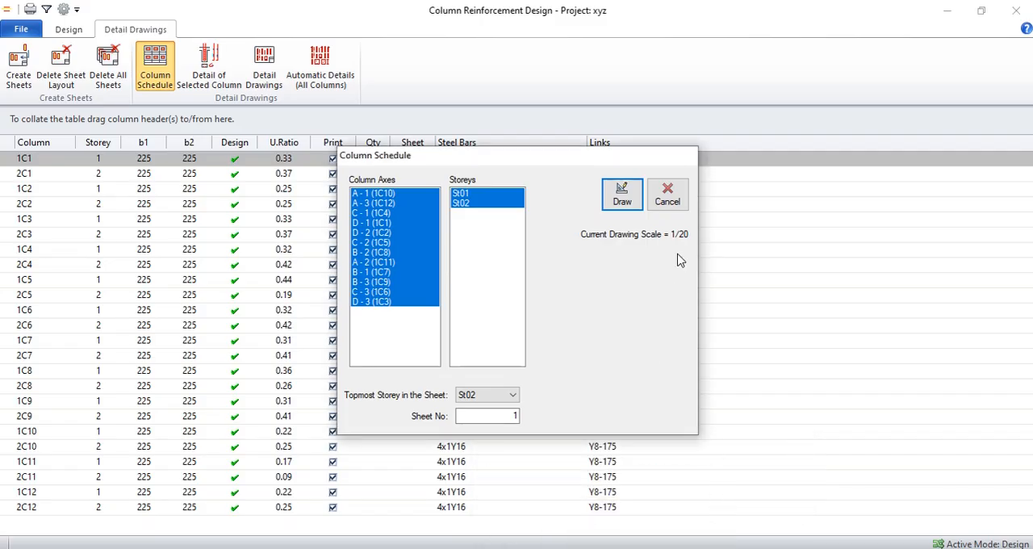
click(669, 196)
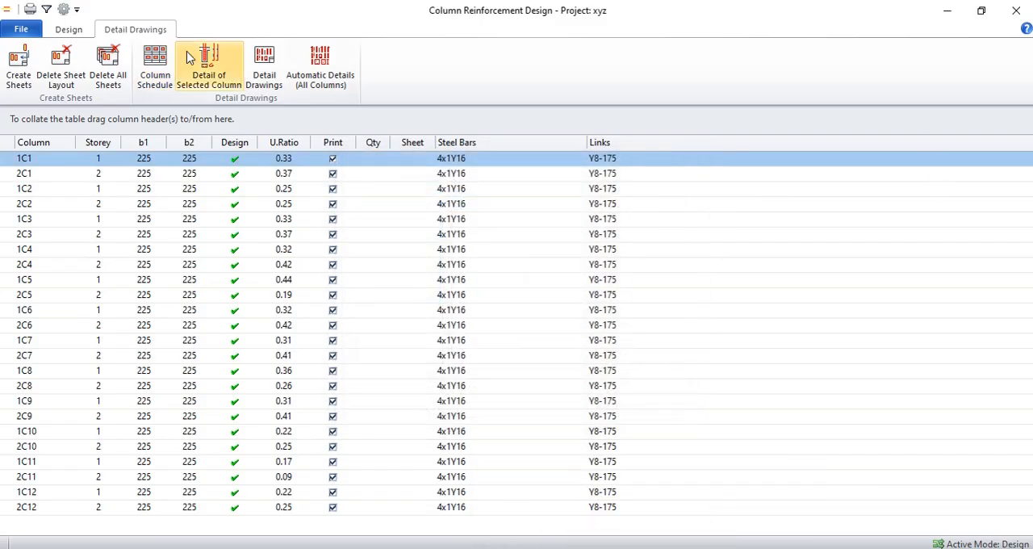
Step: Create the column reinforcement design report with loadings and interaction diagrams, export it to PDF, and close the report and the column design window
click(72, 32)
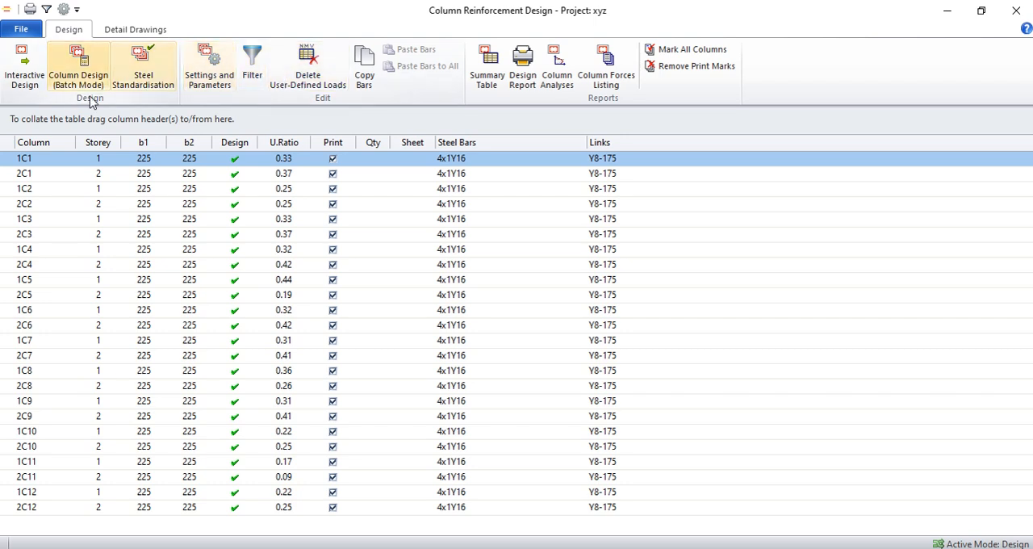
click(522, 70)
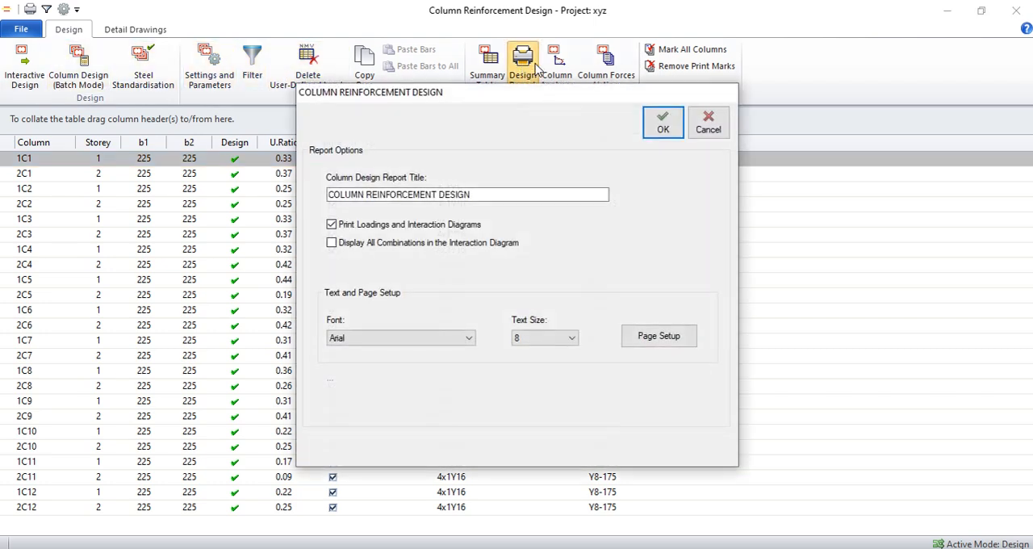
click(663, 125)
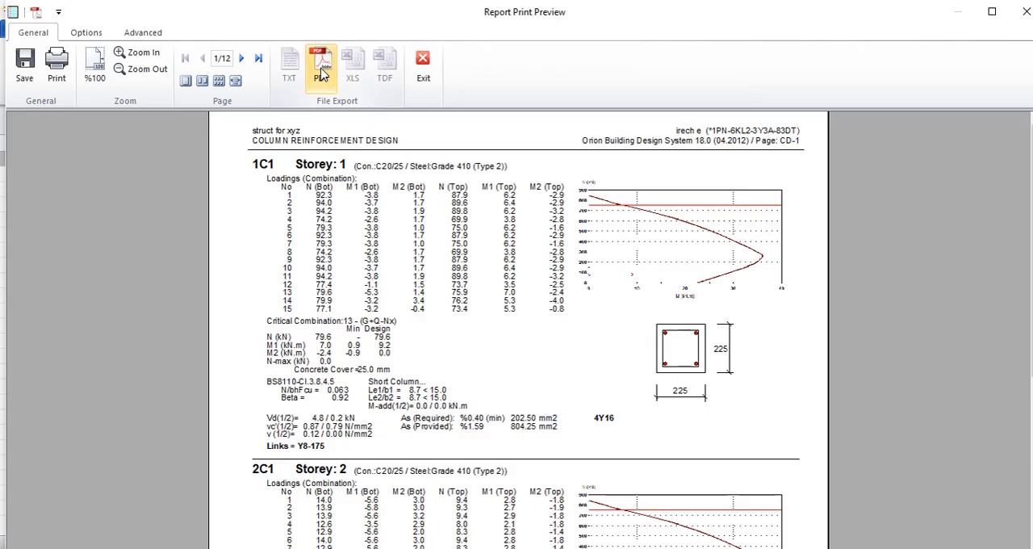
click(322, 74)
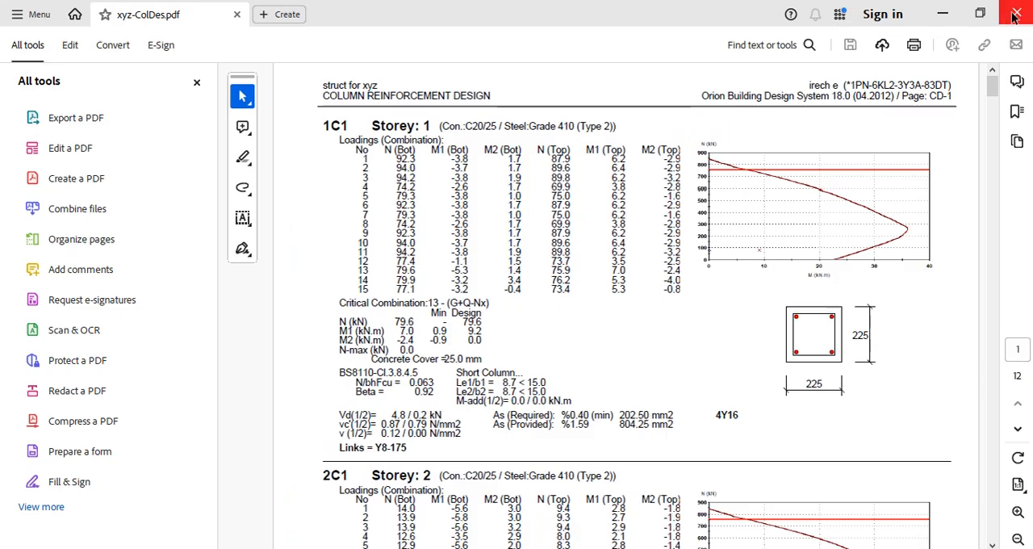
click(1016, 16)
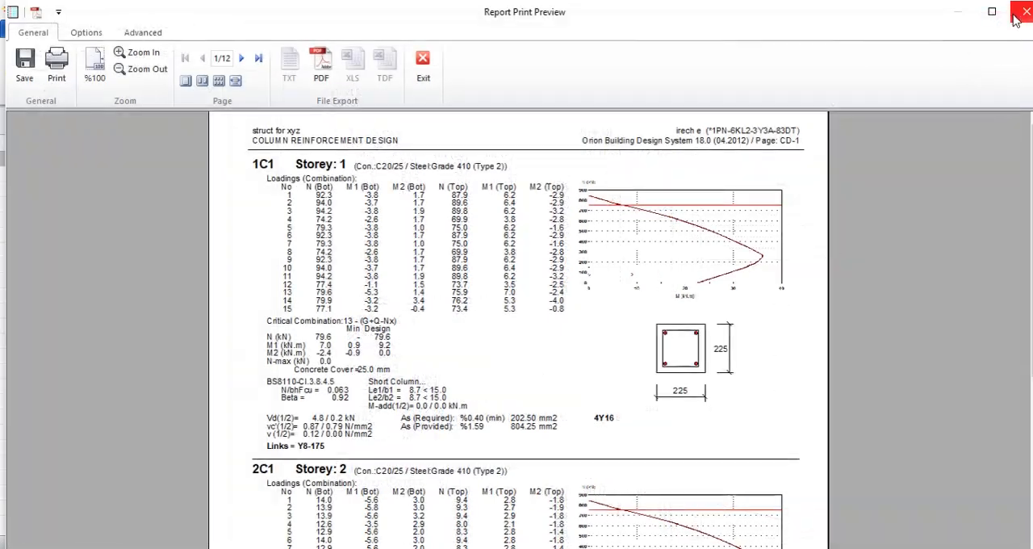
click(423, 68)
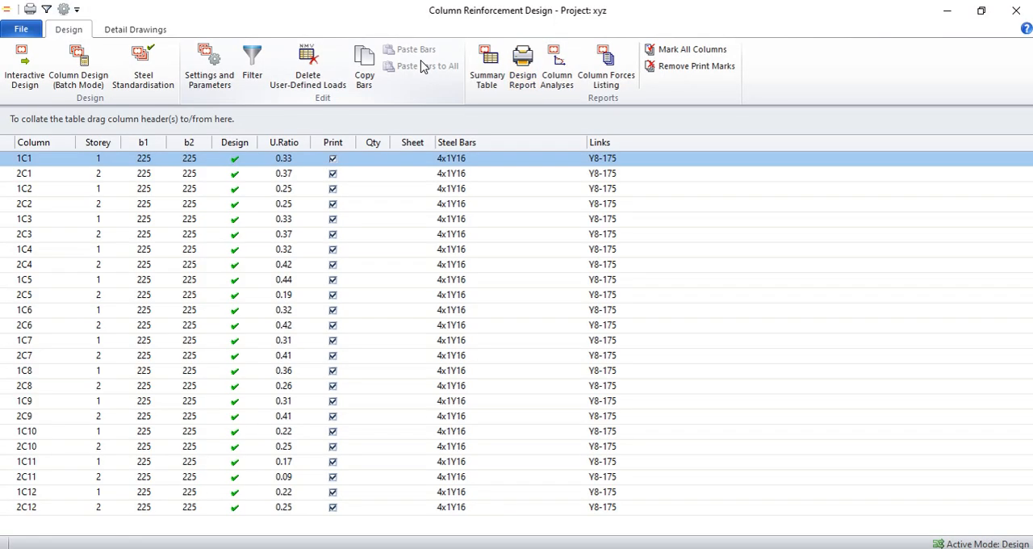
click(1015, 11)
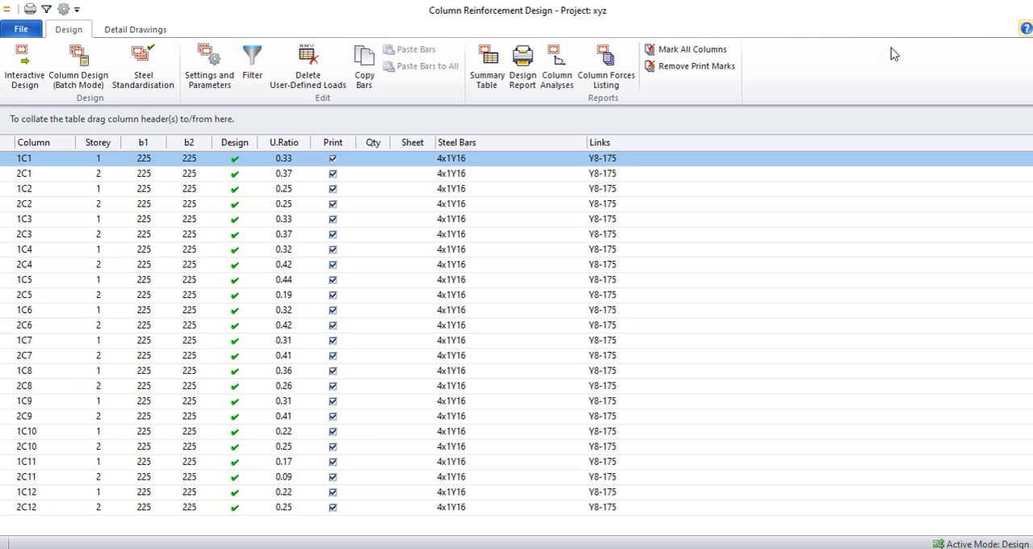
Step: Draw analytical slab strips on St01: three along X across bays A-B, B-C and C-D, and two perpendicular ones through bays 1-2 and 2-3
scroll(525, 304, up, 1)
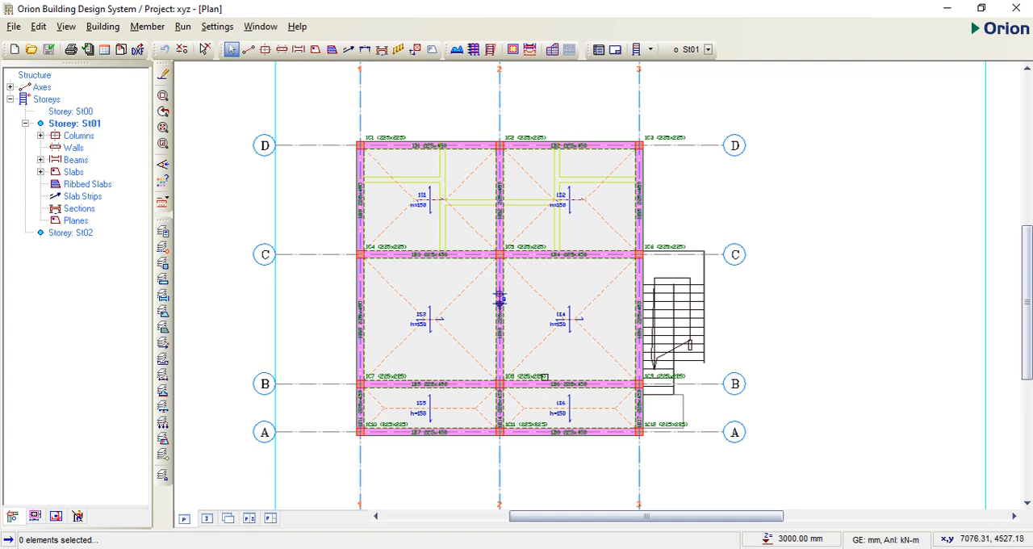
click(348, 50)
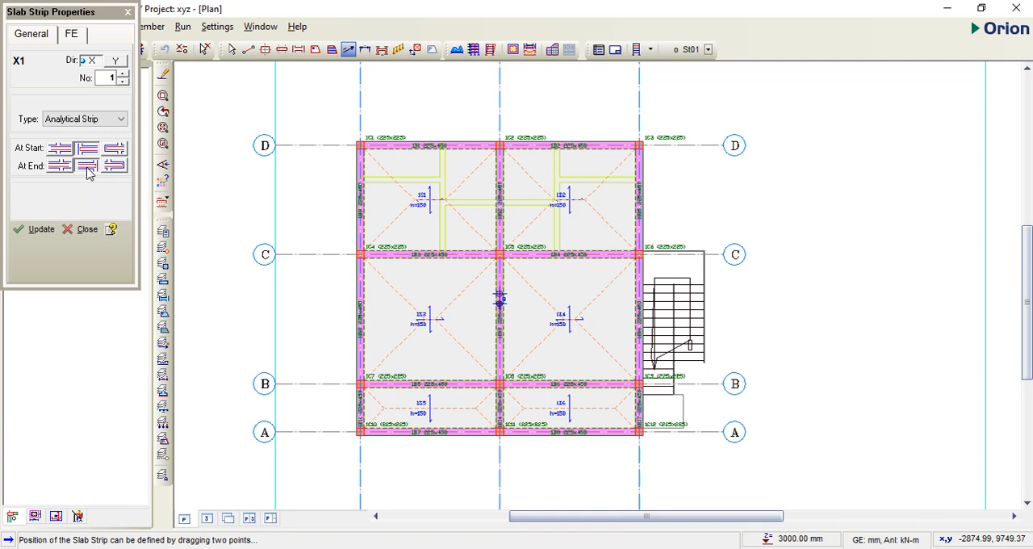
drag(341, 413, 692, 413)
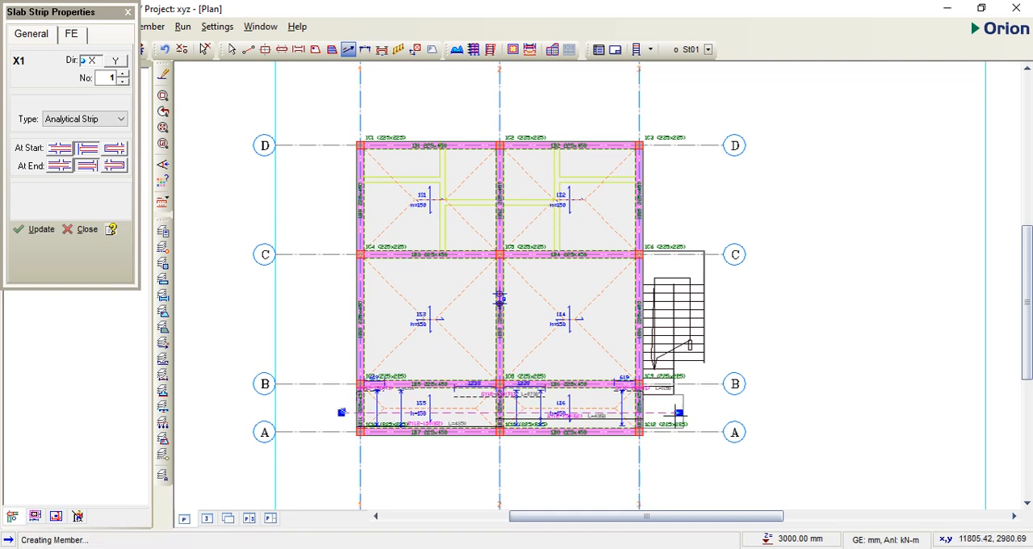
drag(345, 332, 717, 325)
drag(337, 209, 676, 208)
drag(441, 453, 441, 115)
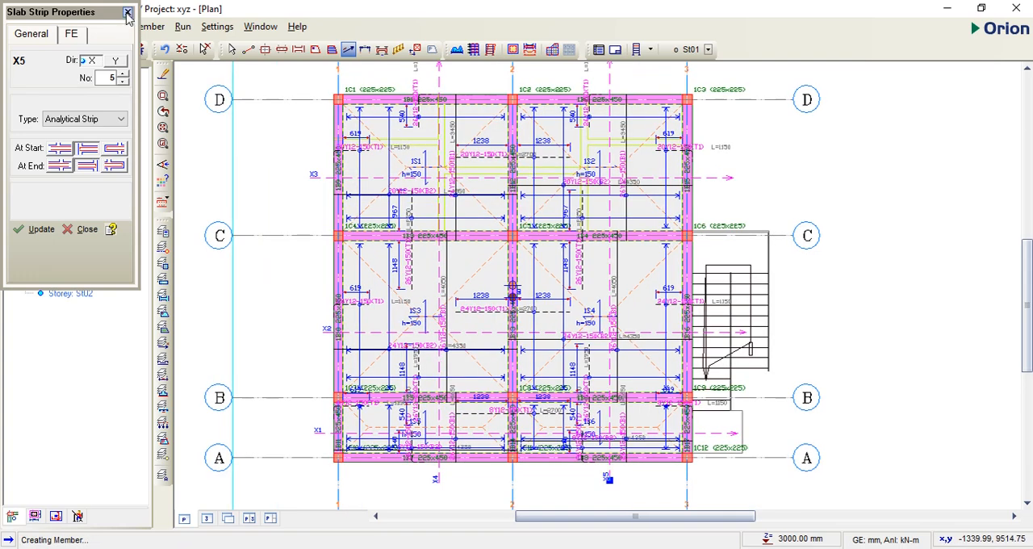
click(127, 14)
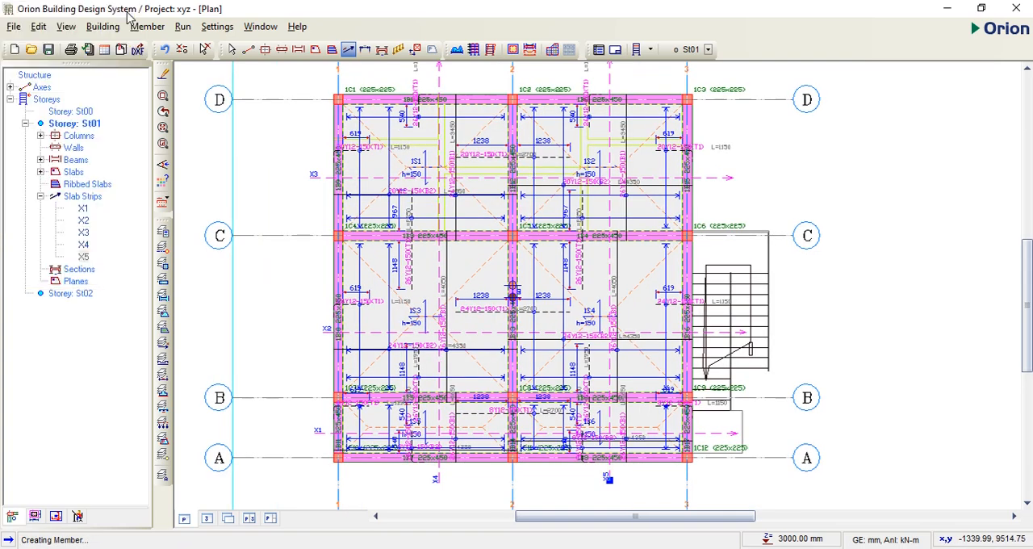
click(231, 49)
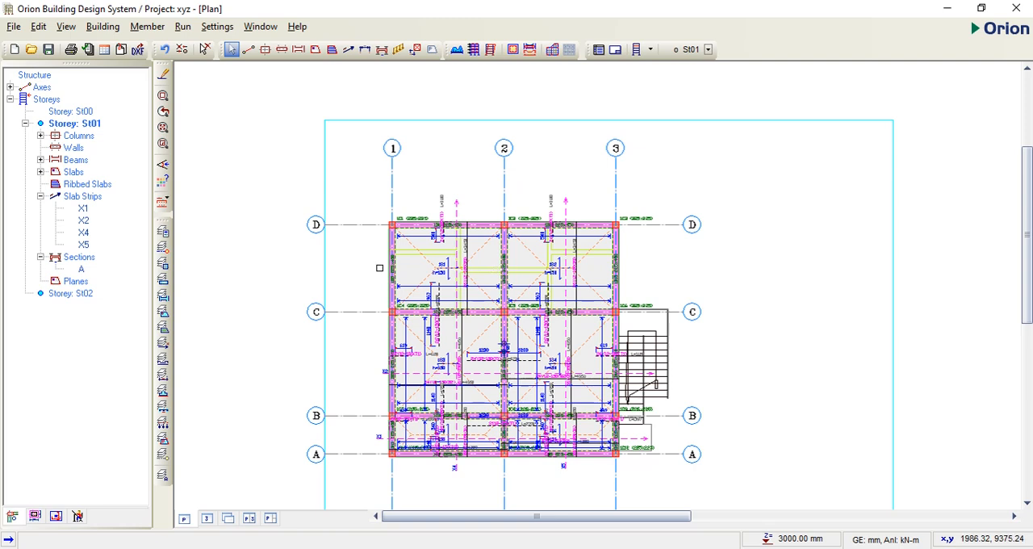
scroll(715, 299, down, 2)
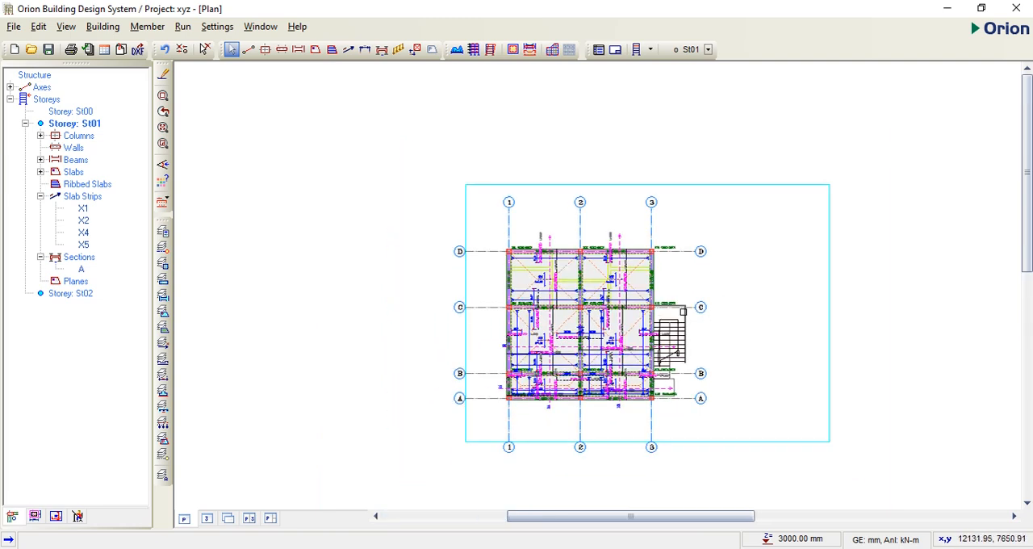
Step: Cut section A-A through bay C-D across axes 1 to 3, place it above the plan, and show its steel bars
click(383, 50)
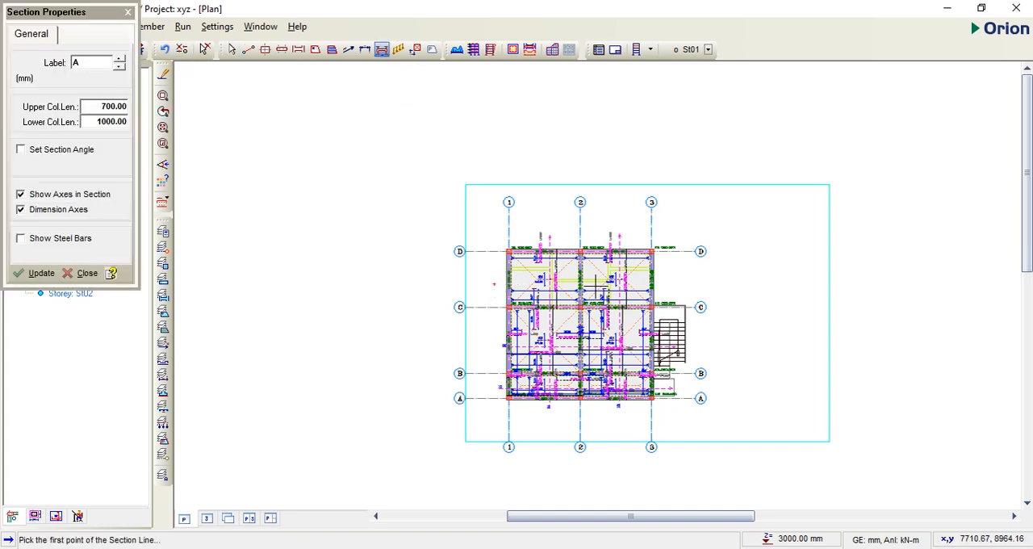
click(685, 280)
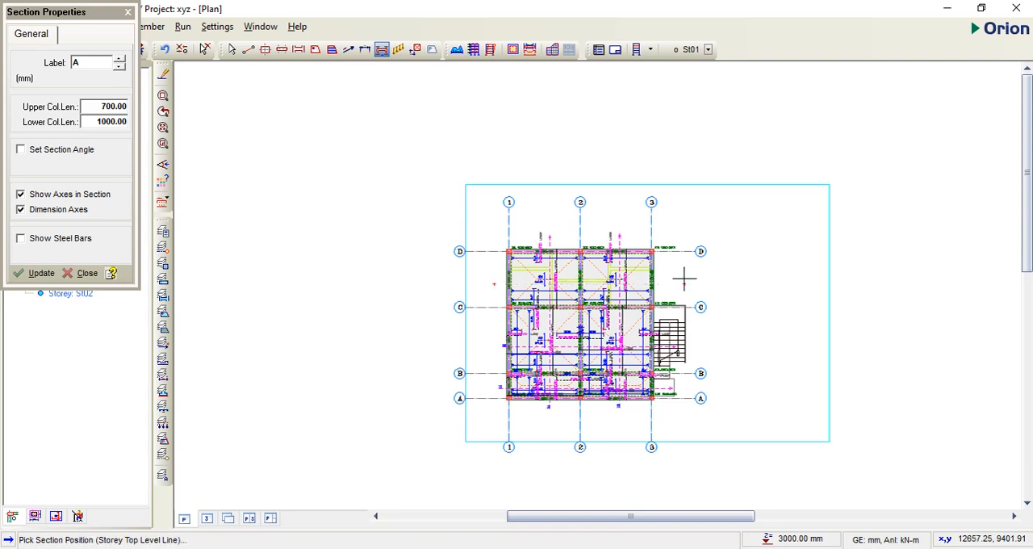
click(684, 153)
scroll(576, 120, up, 3)
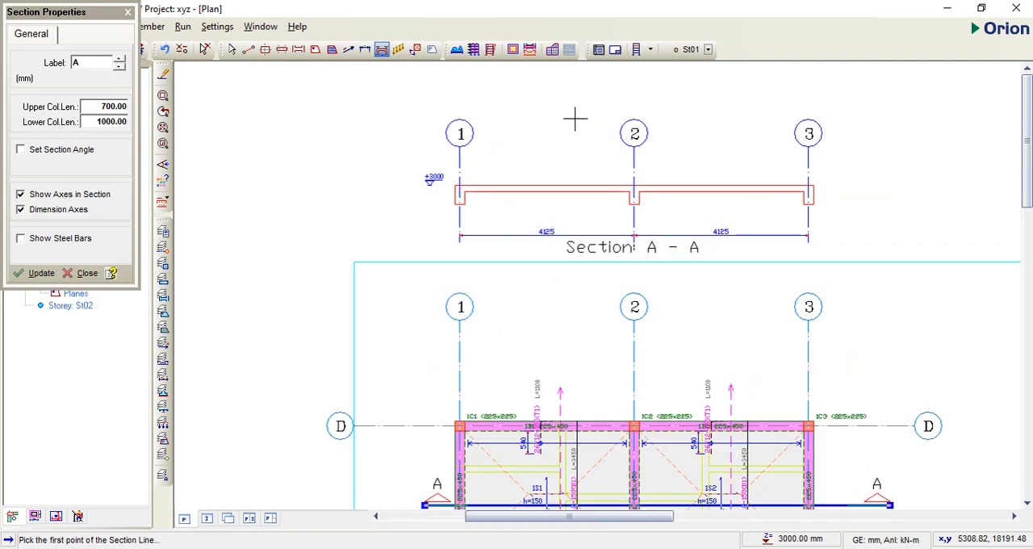
scroll(576, 120, up, 1)
scroll(763, 227, down, 1)
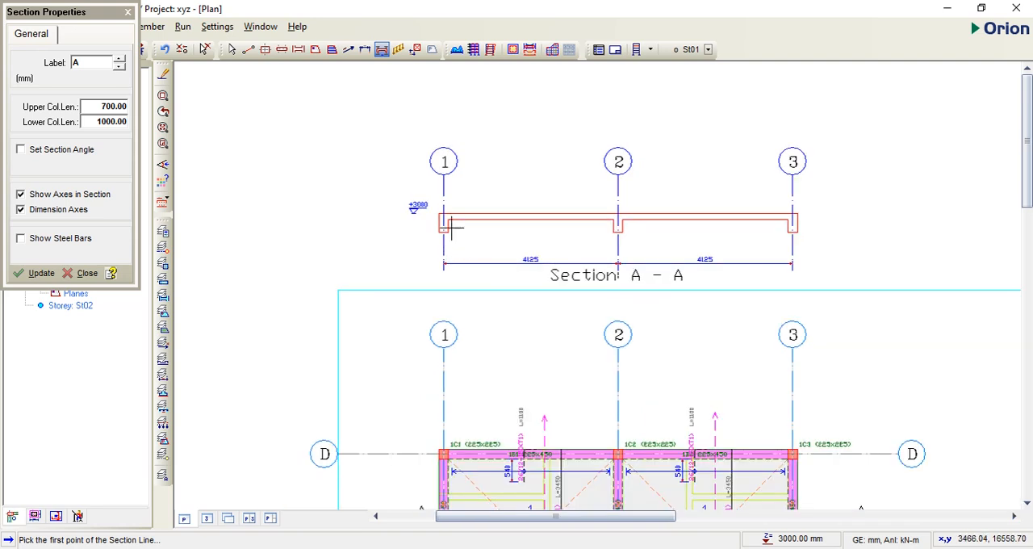
click(22, 240)
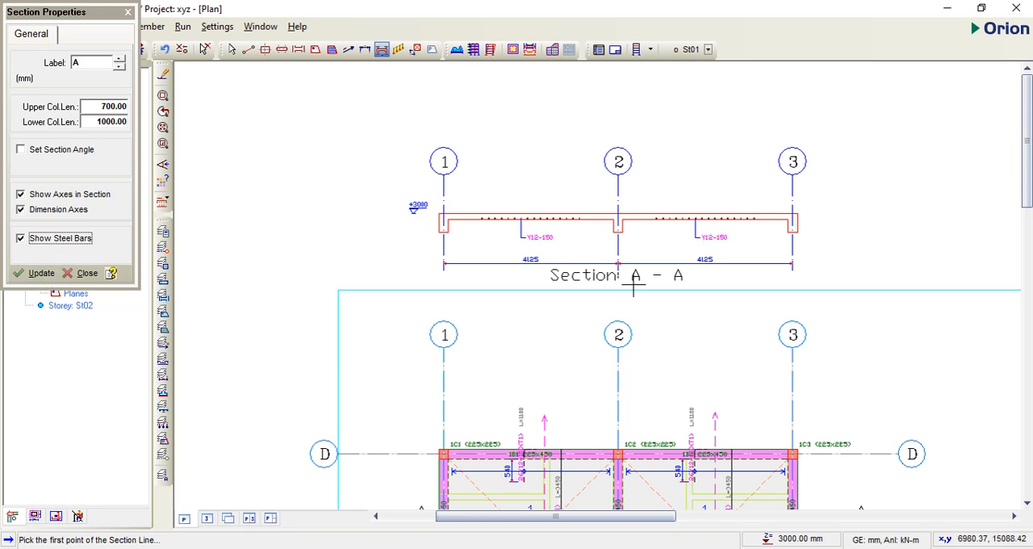
click(40, 274)
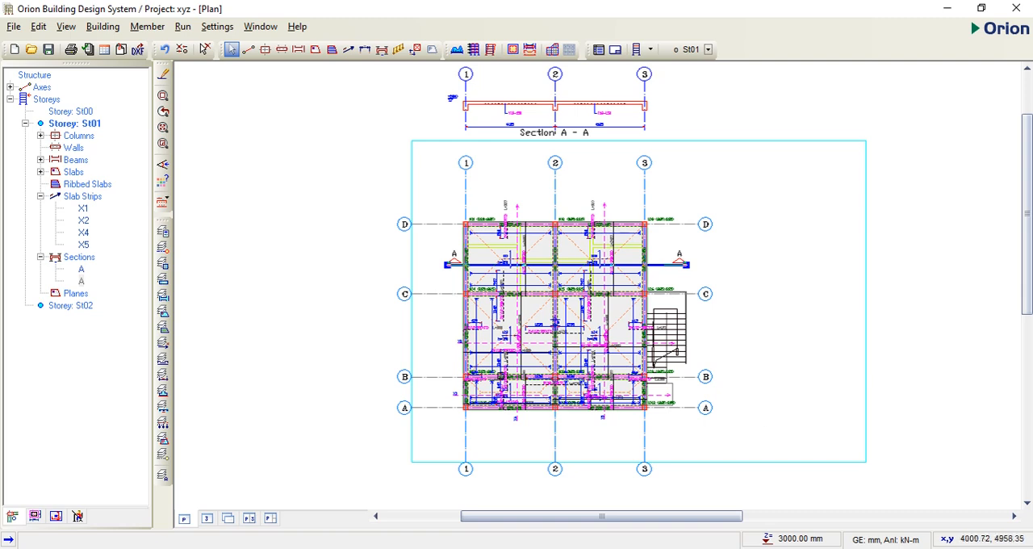
Step: Run the slab analysis and design check for all storeys without modifying existing steel, and review the slab strip report
click(182, 26)
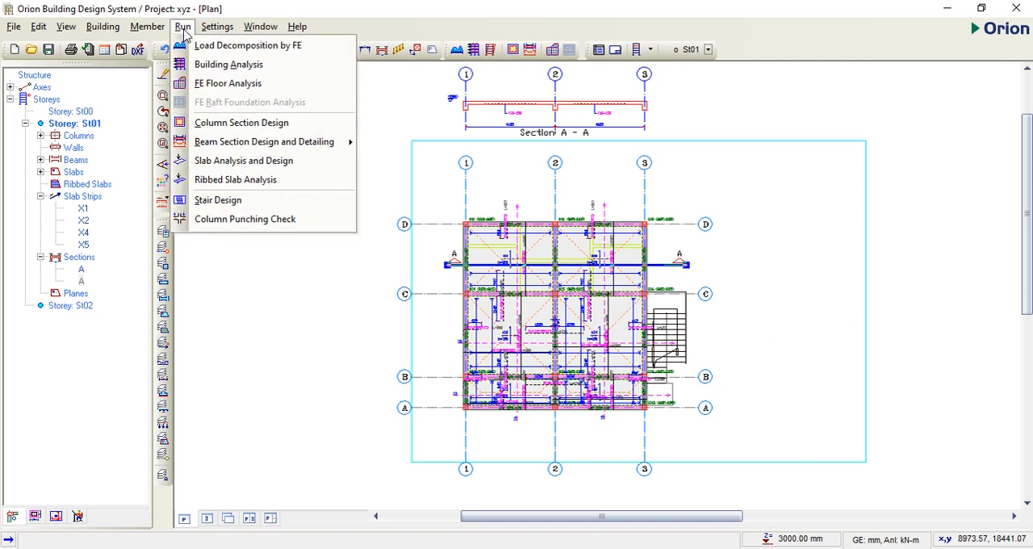
click(212, 161)
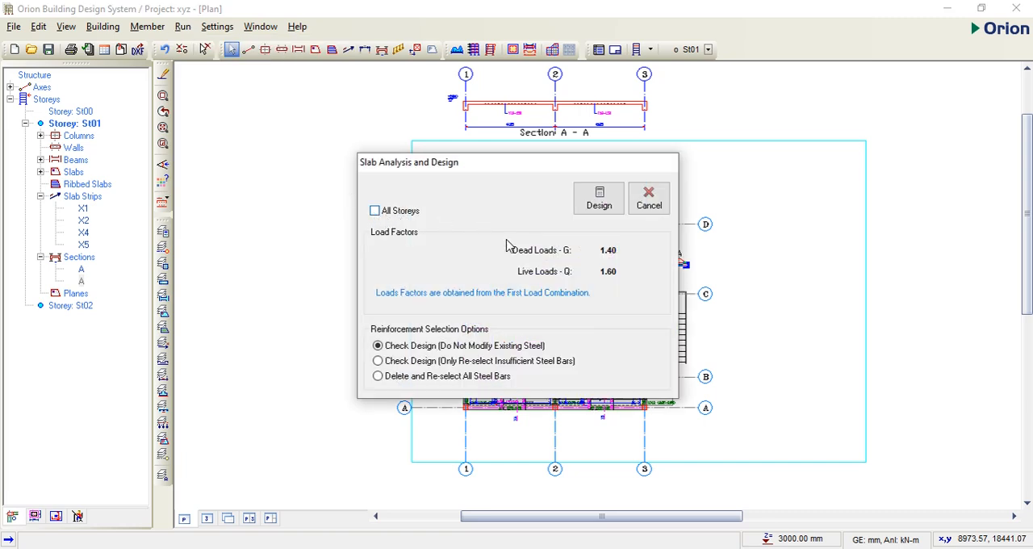
click(375, 212)
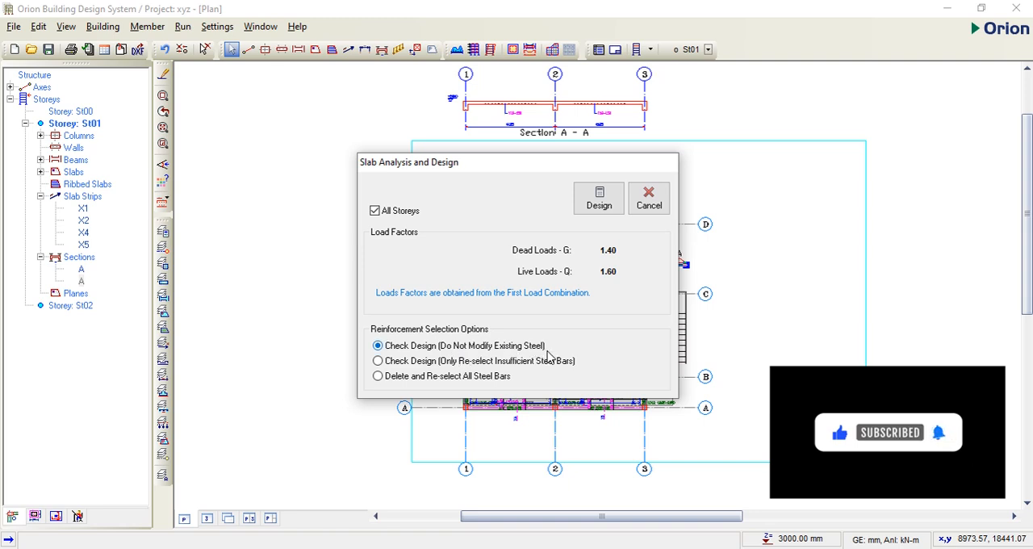
click(599, 204)
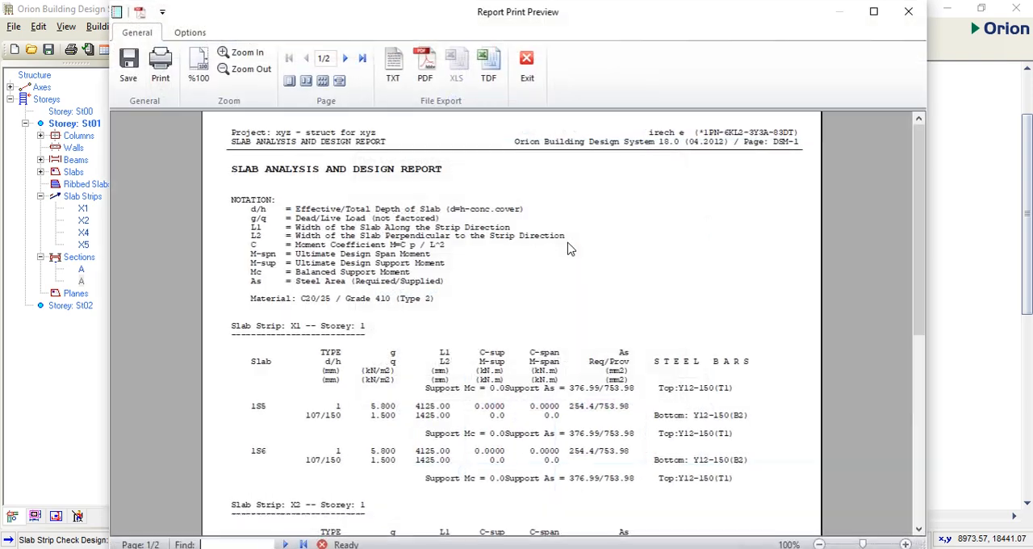
scroll(552, 255, down, 1)
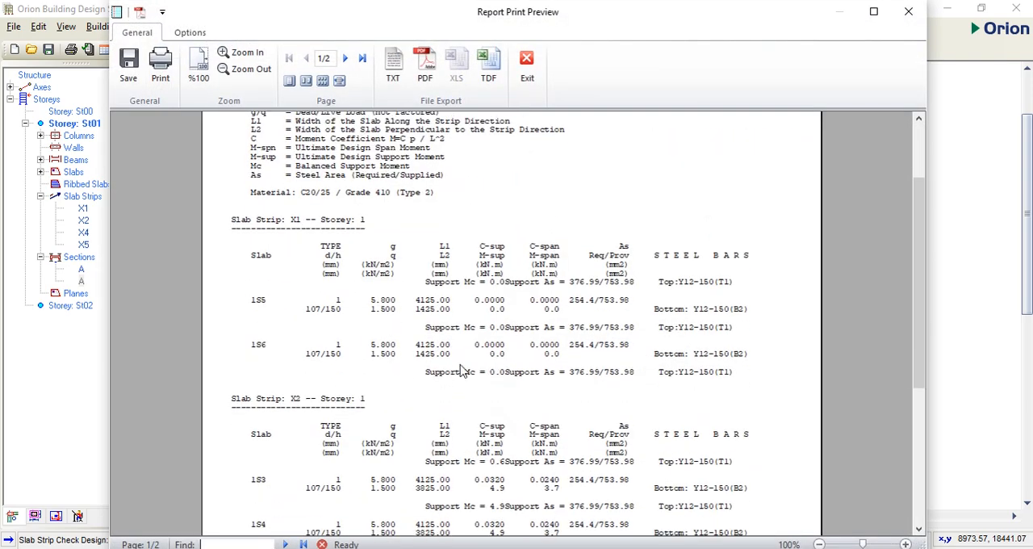
scroll(668, 354, down, 10)
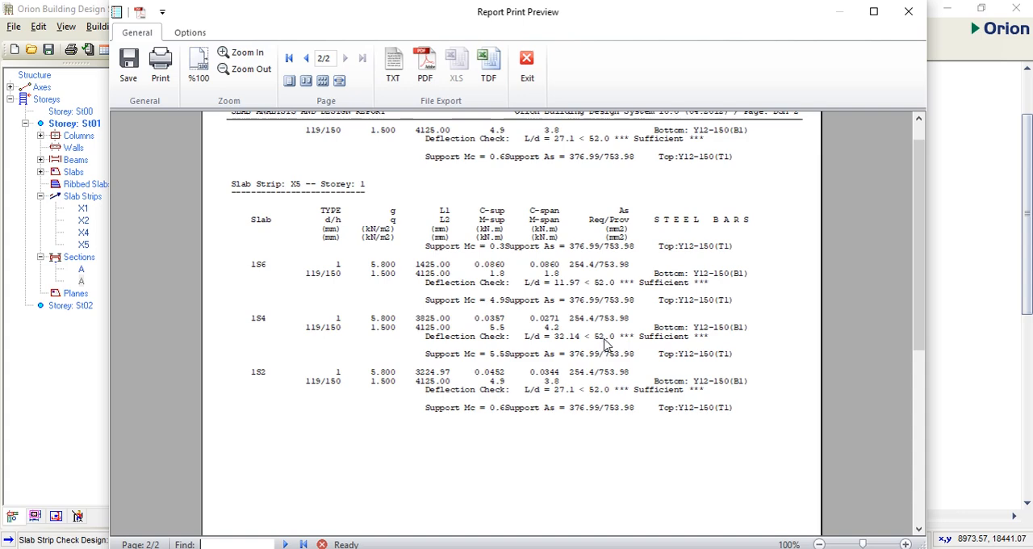
scroll(685, 345, down, 5)
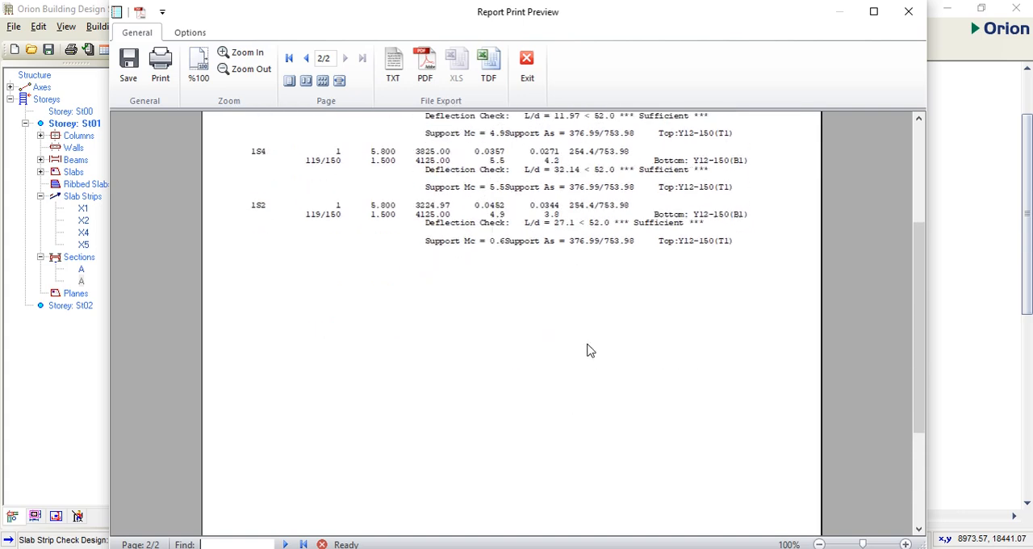
scroll(588, 350, up, 2)
Step: Export the slab analysis and design report to PDF, then close the PDF, the report preview and the slab design dialog
click(425, 65)
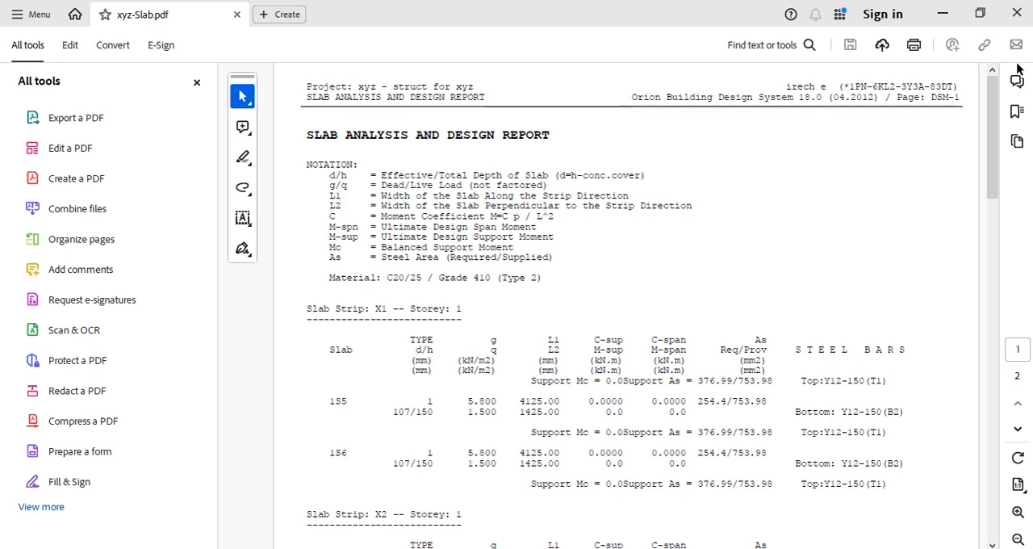
click(1010, 16)
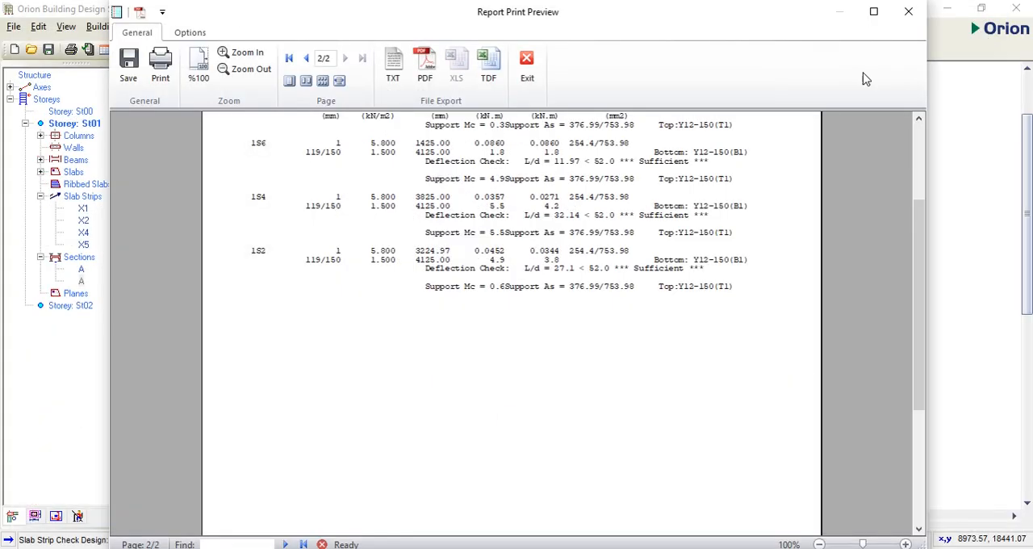
click(526, 65)
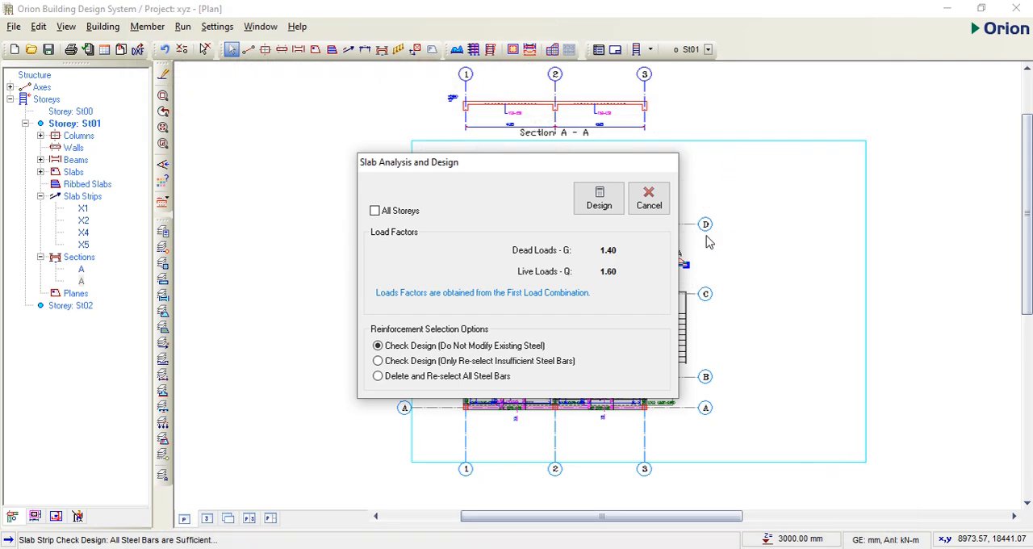
click(650, 200)
Step: Export the St01 plan with section A-A to xyz-Plan_01.dxf in the xyz project folder for viewing in AutoCAD
scroll(613, 319, up, 2)
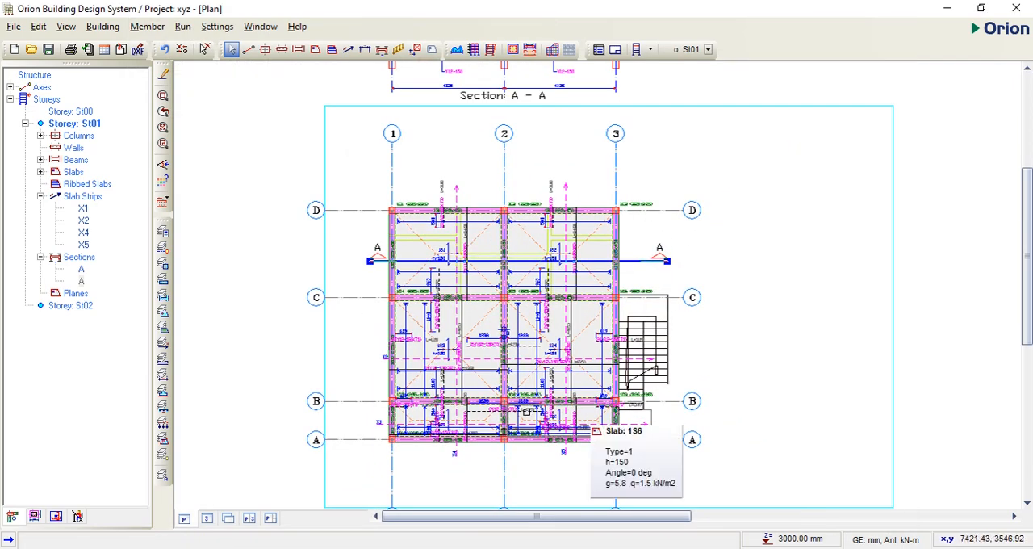
scroll(533, 363, down, 2)
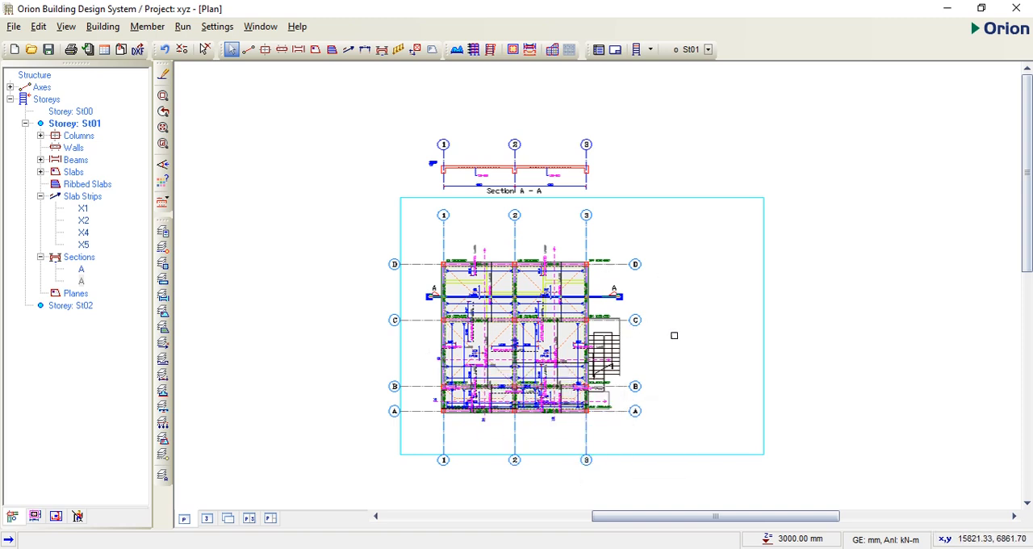
click(137, 50)
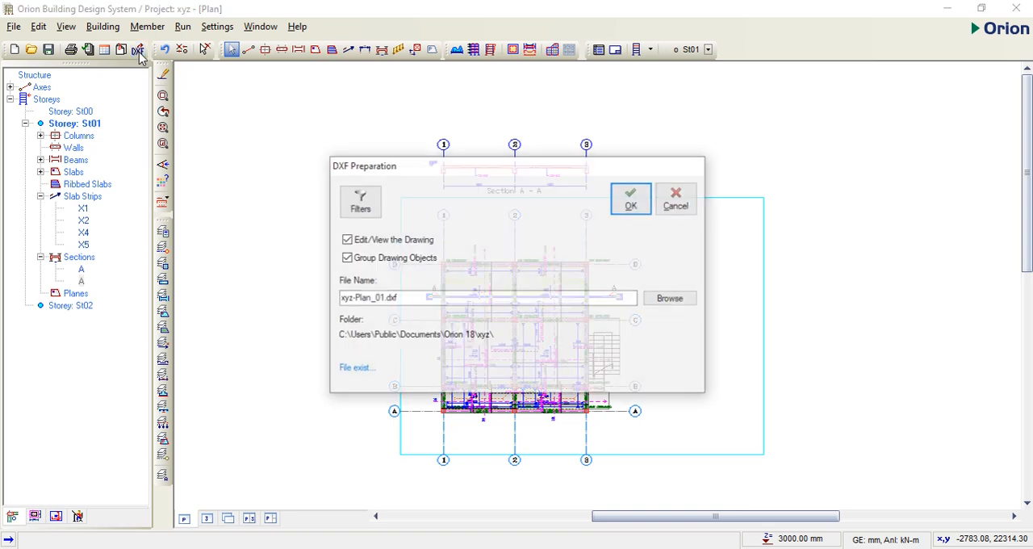
click(672, 300)
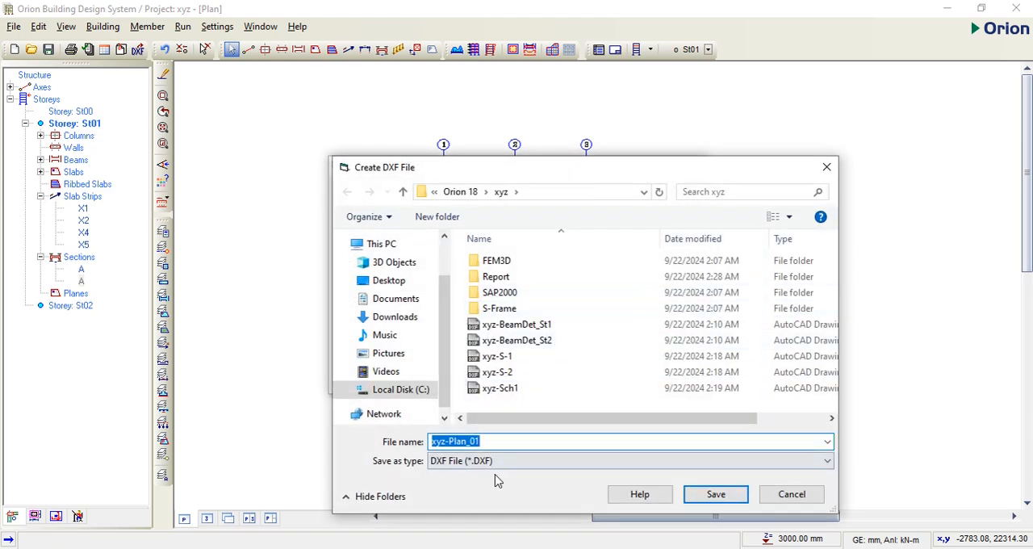
click(718, 497)
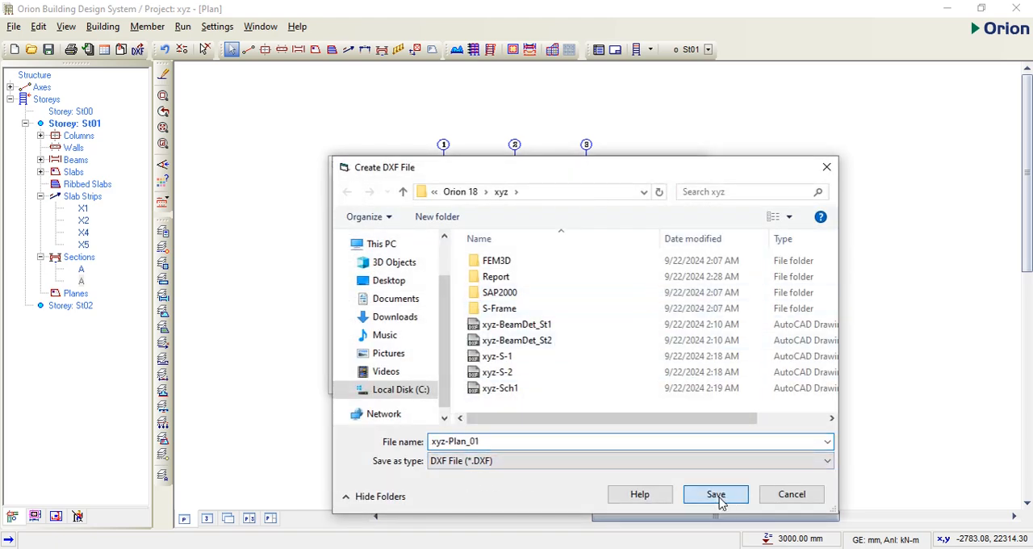
click(632, 198)
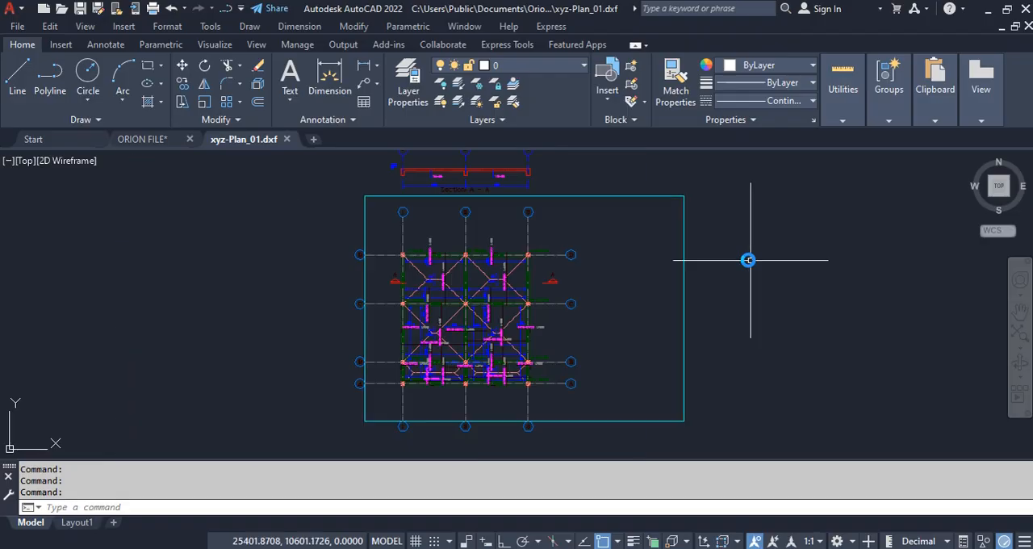
Step: Inspect the exported plan in AutoCAD, save it as xyz-Plan_01.dwg in AutoCAD 2018 format, close it, and return to Orion
scroll(749, 261, down, 4)
scroll(741, 260, up, 2)
scroll(736, 259, up, 4)
scroll(733, 261, down, 4)
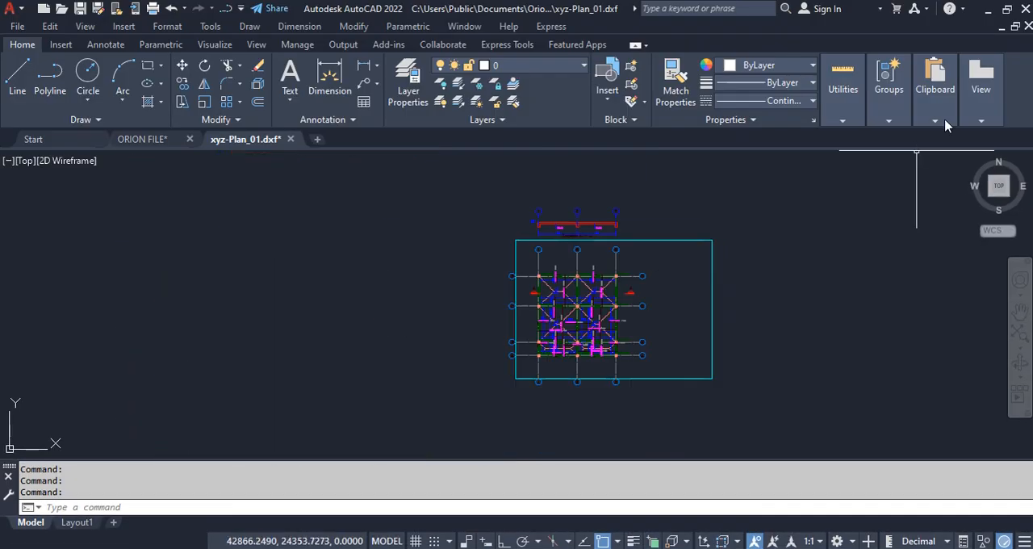
click(1029, 27)
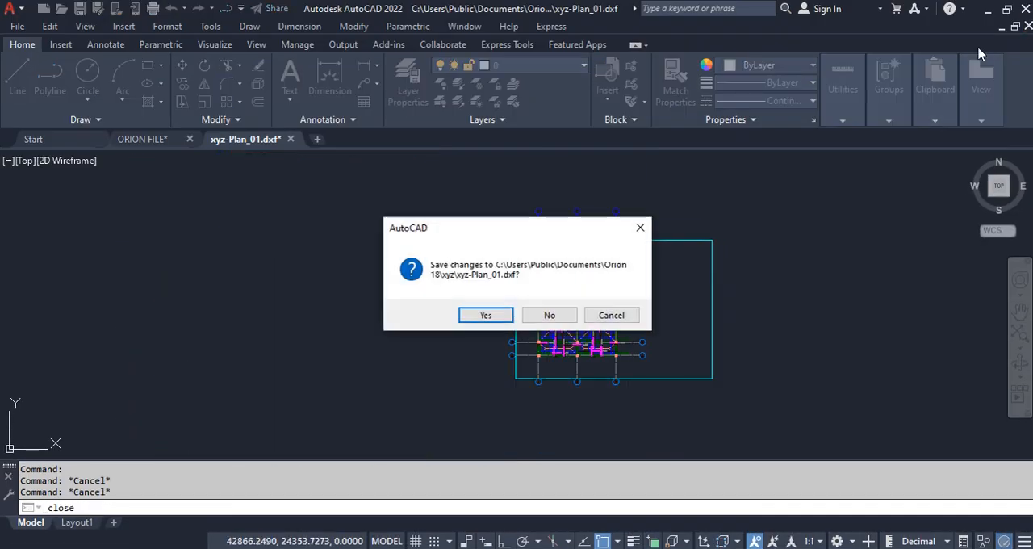
click(496, 314)
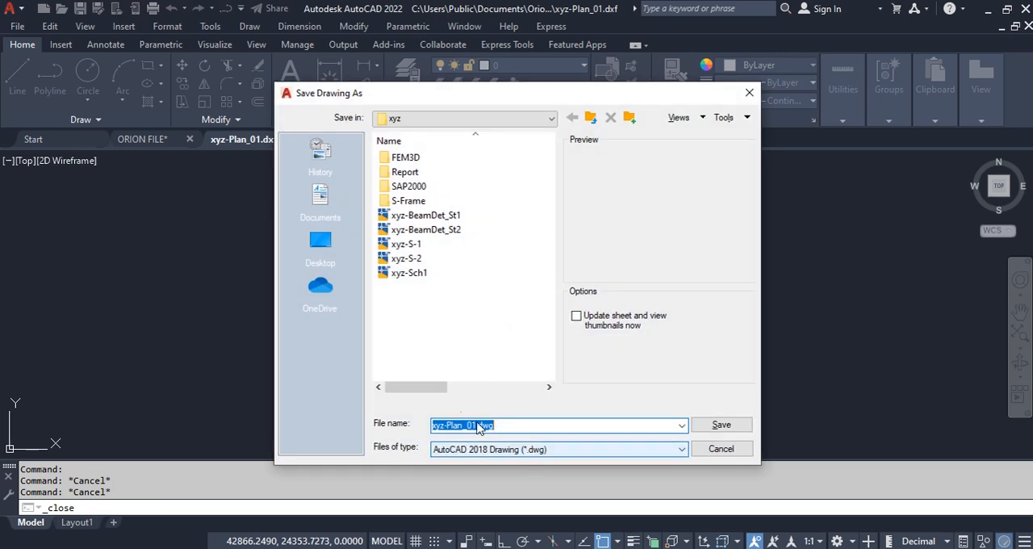
click(721, 425)
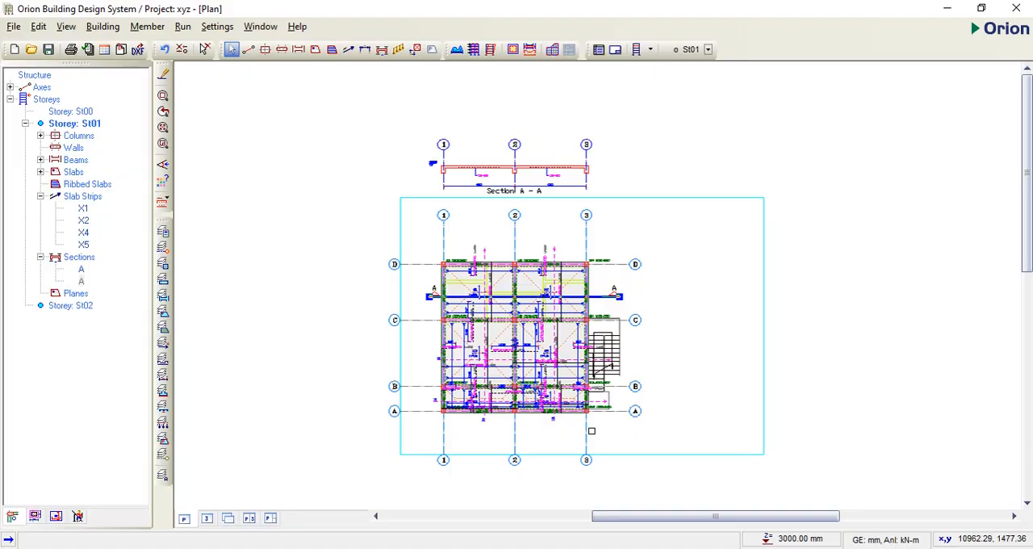
scroll(534, 336, up, 2)
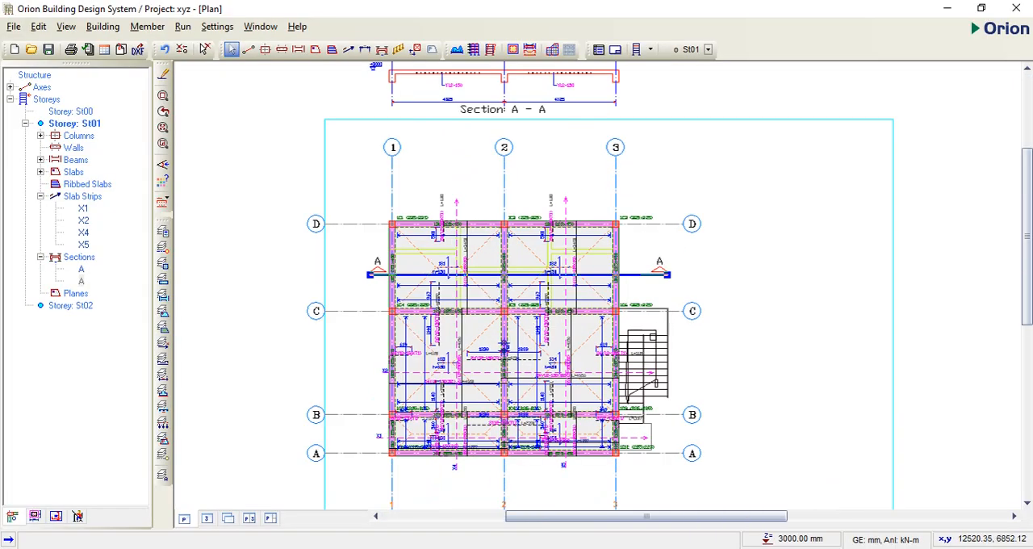
scroll(653, 337, down, 1)
scroll(626, 399, down, 2)
scroll(626, 398, up, 2)
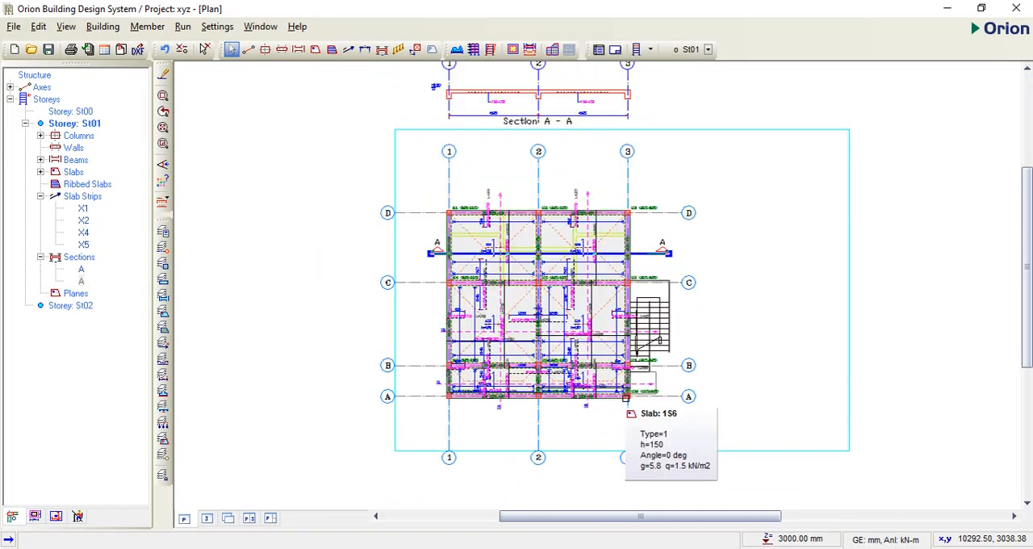
scroll(613, 404, down, 3)
scroll(631, 390, up, 2)
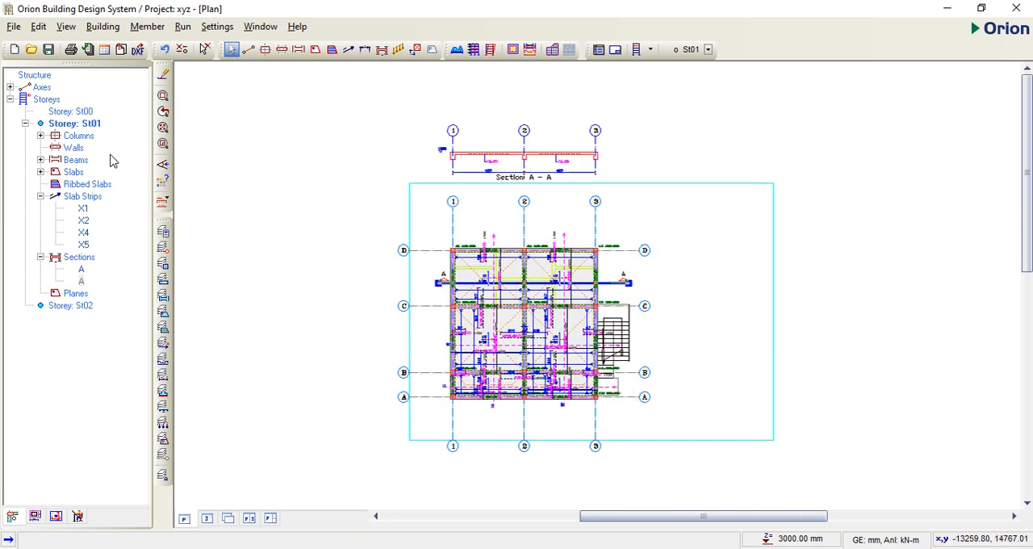
Step: Open storey St00 and show its plan alongside the 3D view
click(70, 118)
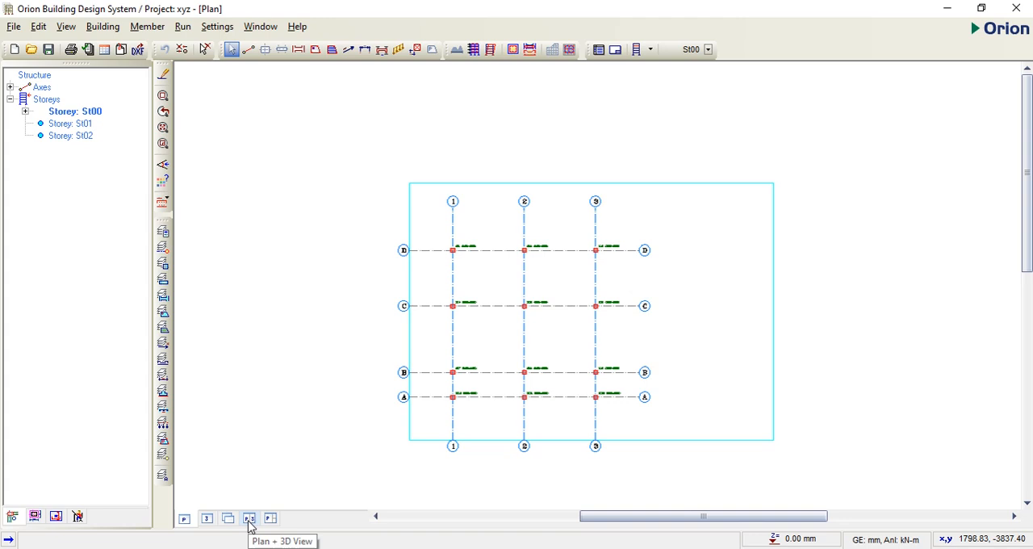
click(250, 519)
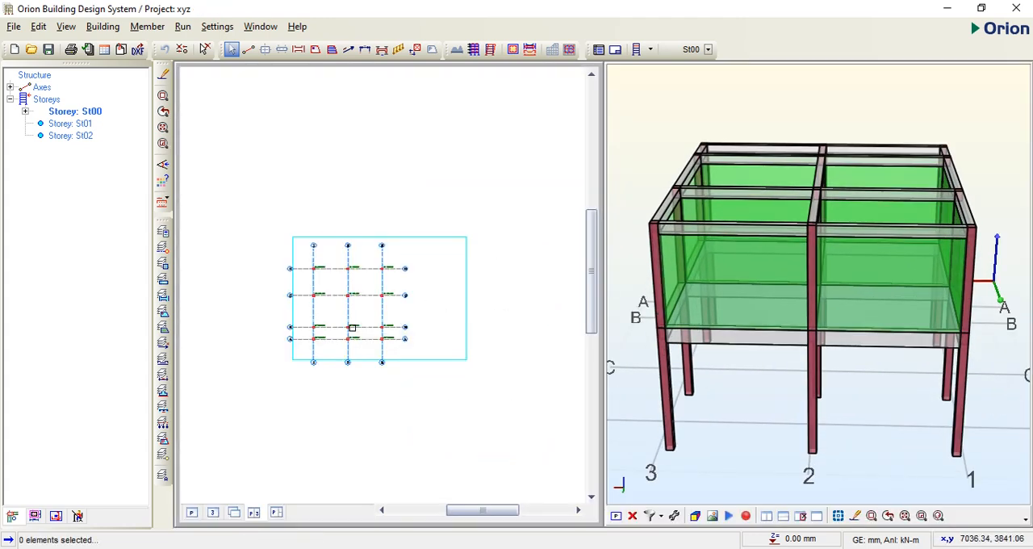
scroll(352, 327, up, 5)
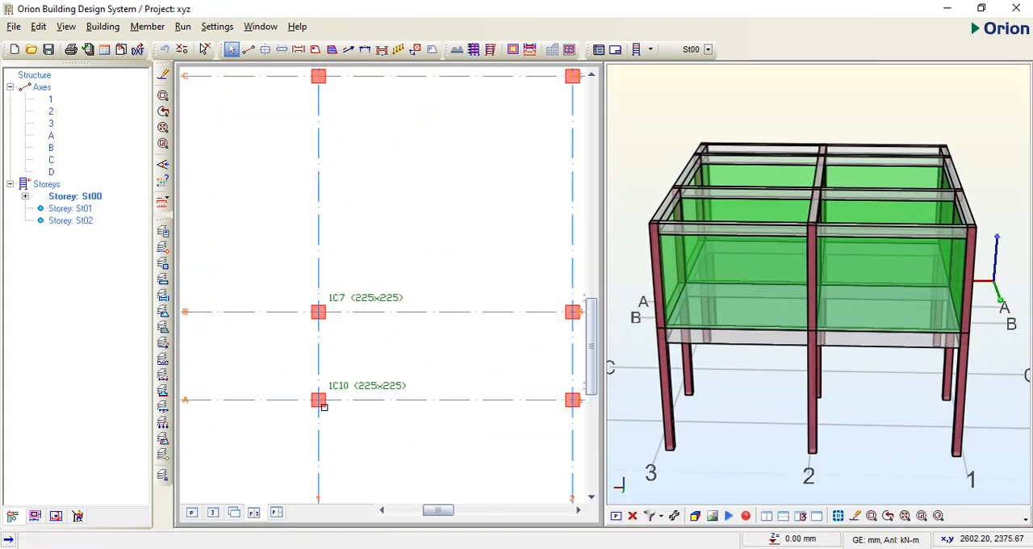
Step: Start a pad base for column 1C10 at axes A/1 with a footing depth of 250 mm, keeping the Y12 bars
click(321, 403)
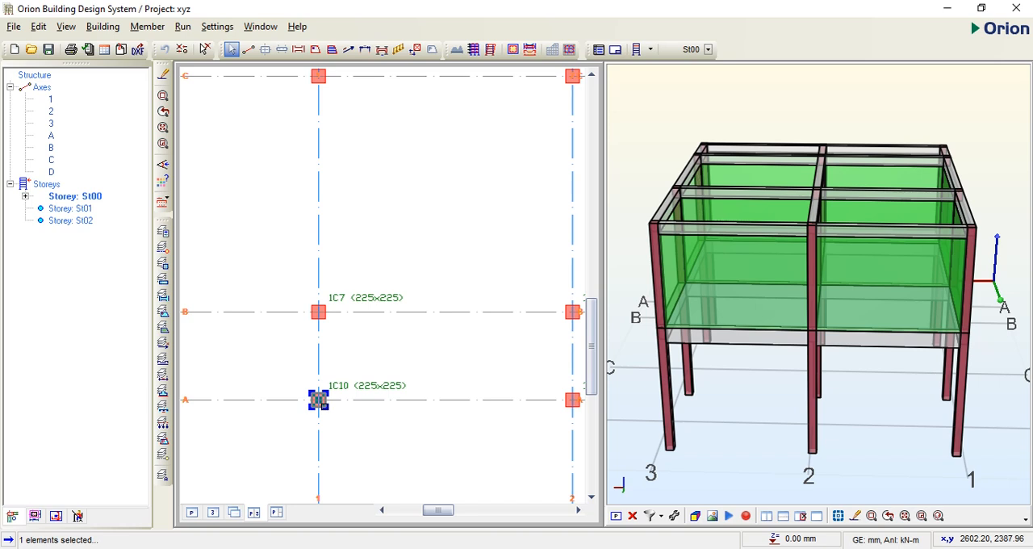
right_click(326, 405)
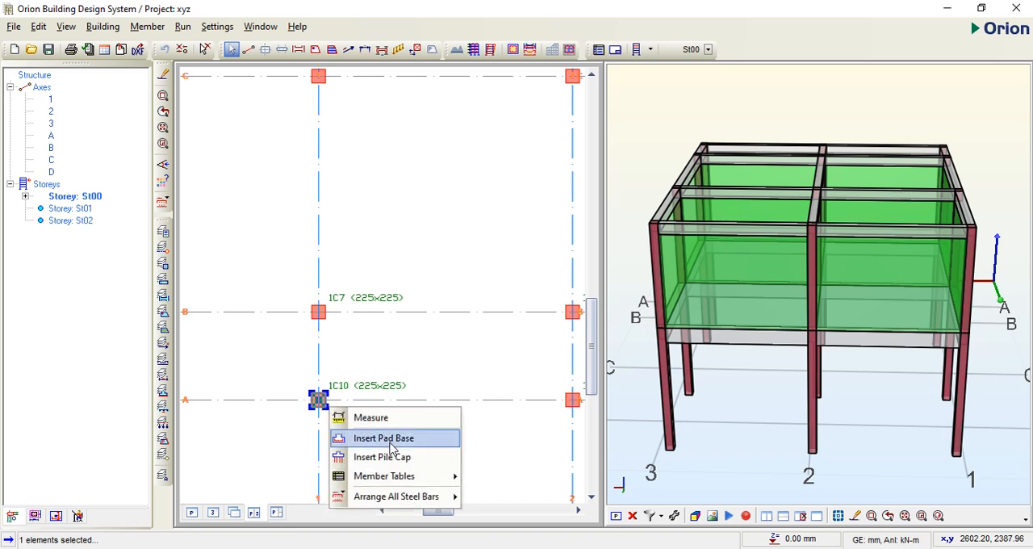
click(391, 442)
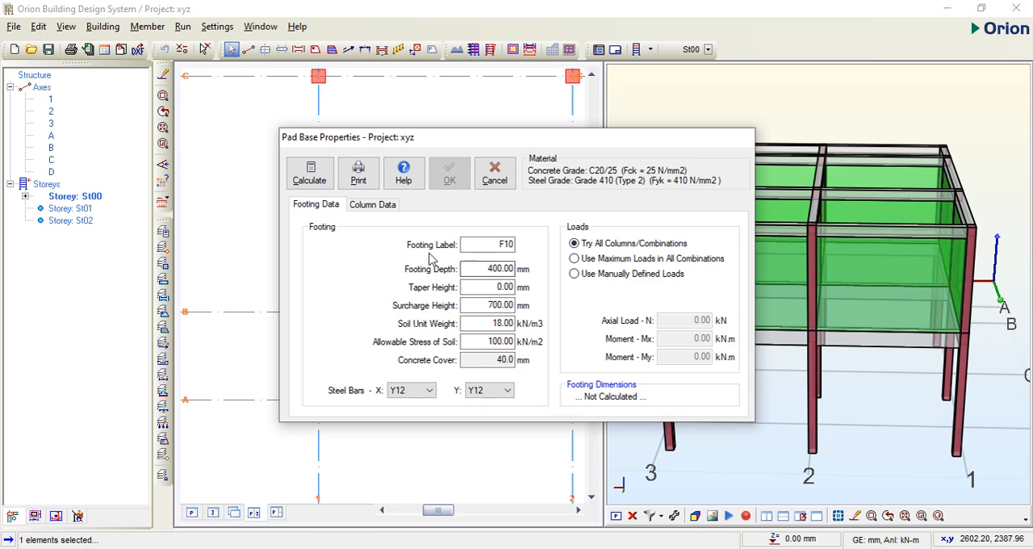
double_click(500, 268)
text(250)
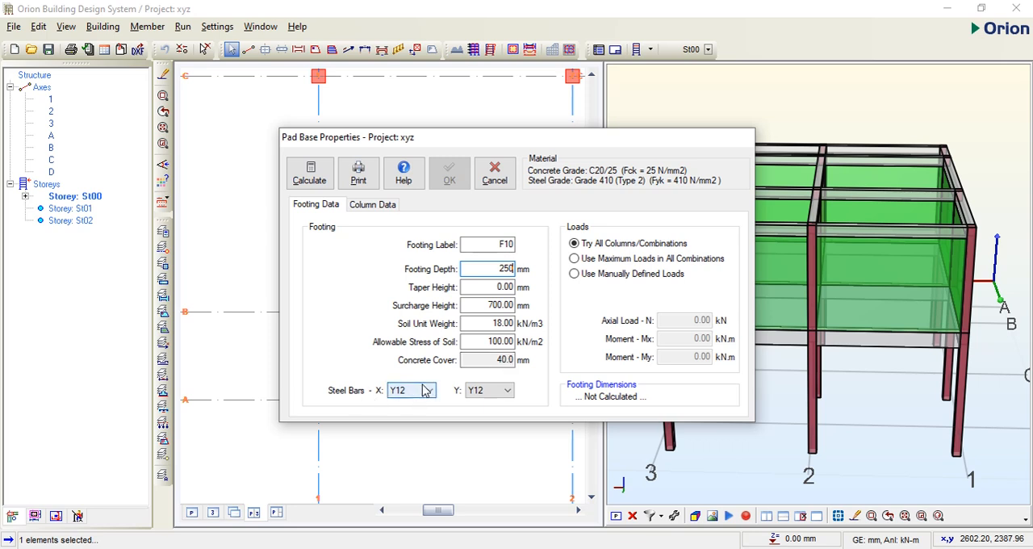
click(510, 392)
click(510, 393)
Step: Calculate the pad base as a square footing and insert it under column 1C10
click(312, 173)
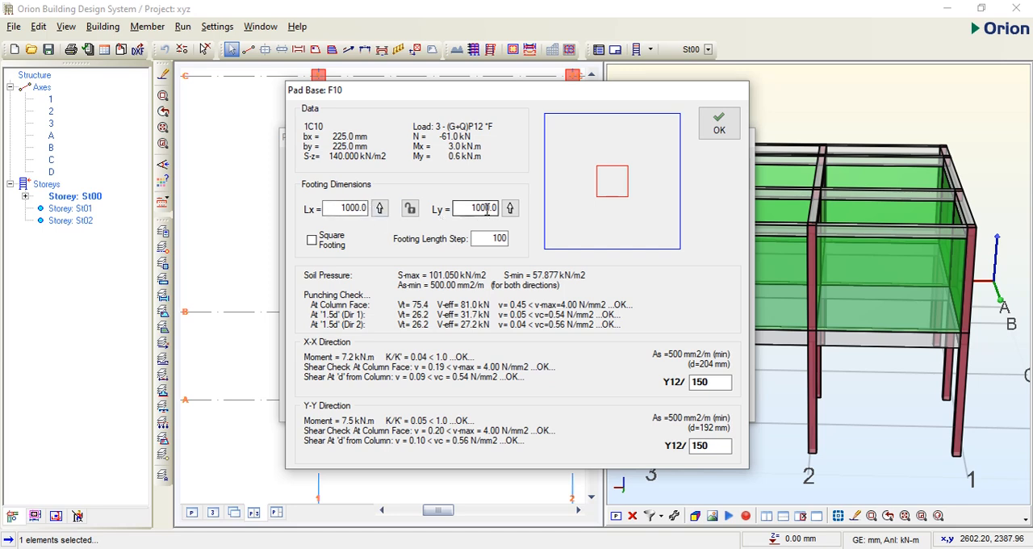
click(313, 242)
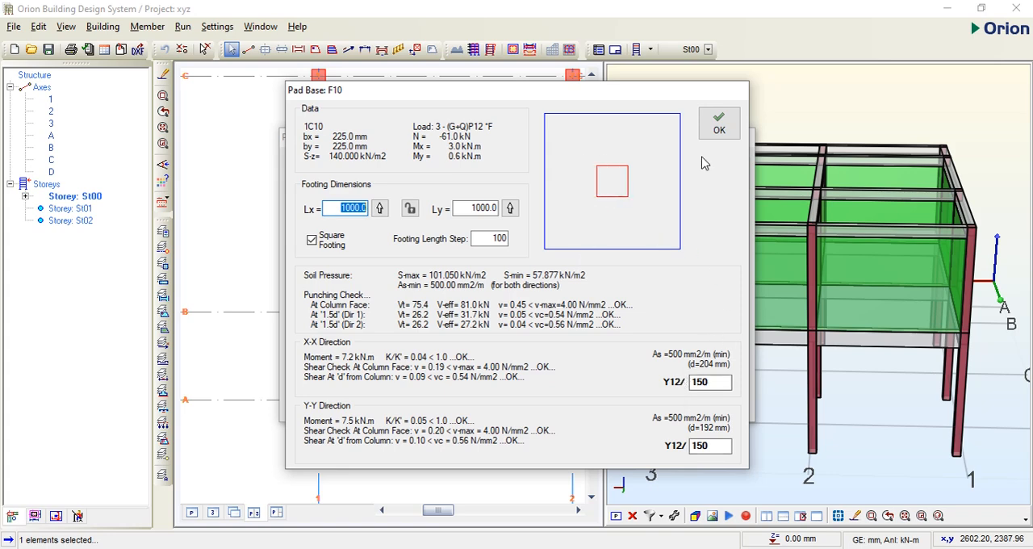
click(718, 127)
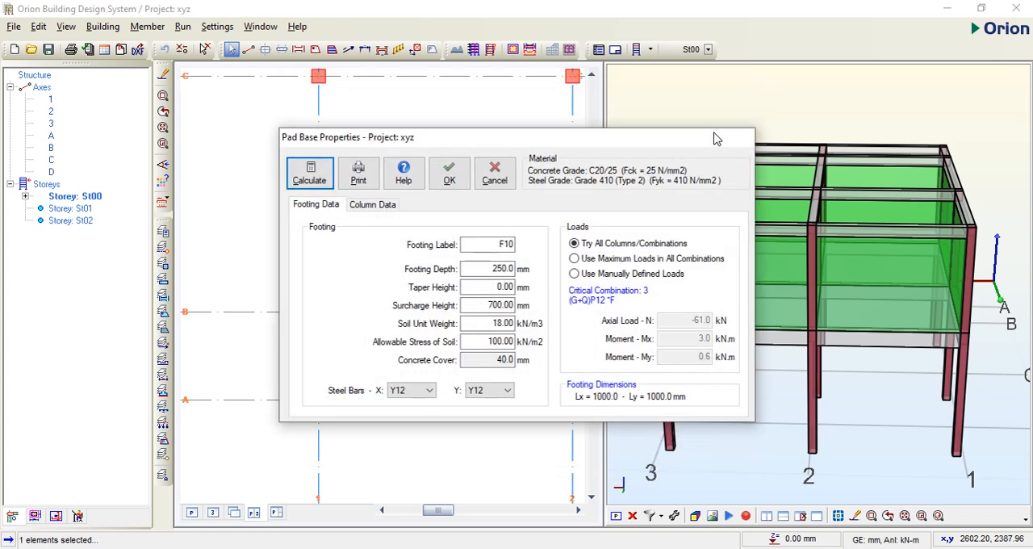
click(452, 167)
scroll(271, 456, up, 1)
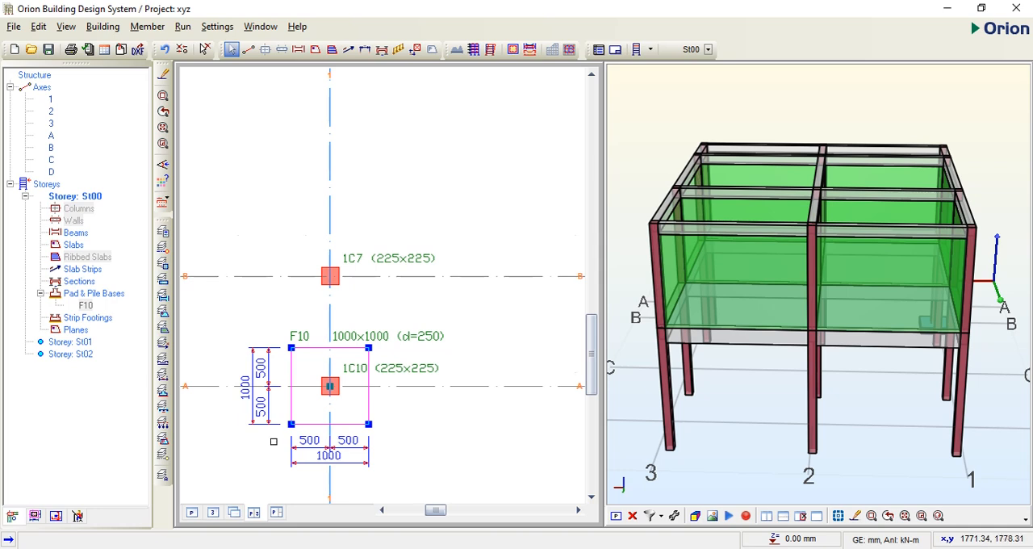
scroll(270, 455, up, 1)
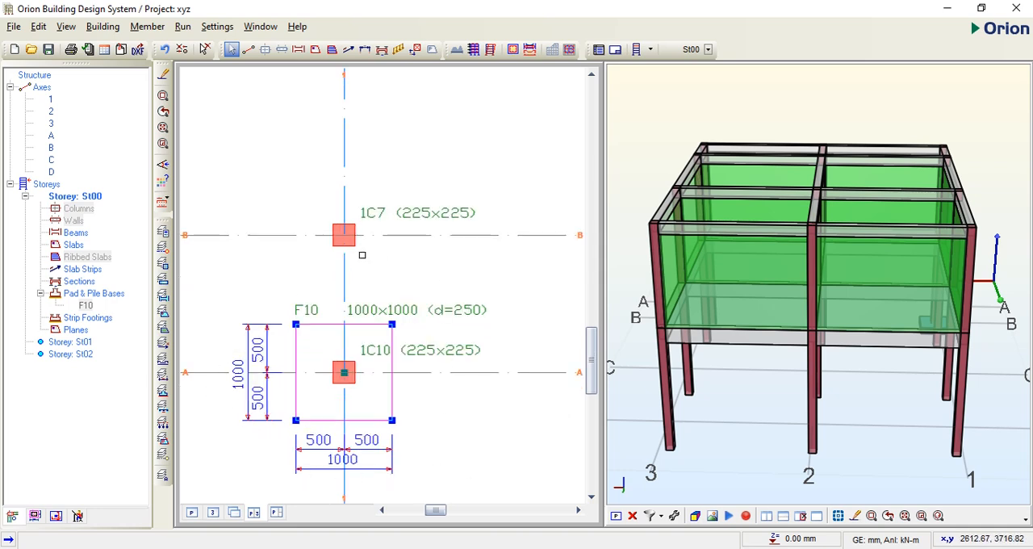
Step: Delete the pad base under column 1C10
scroll(324, 308, down, 3)
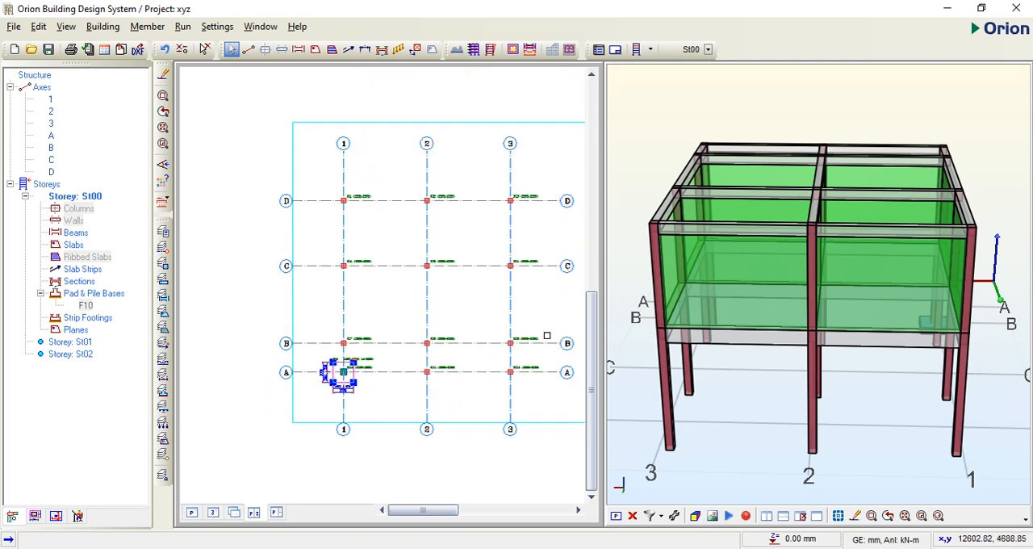
scroll(472, 375, up, 1)
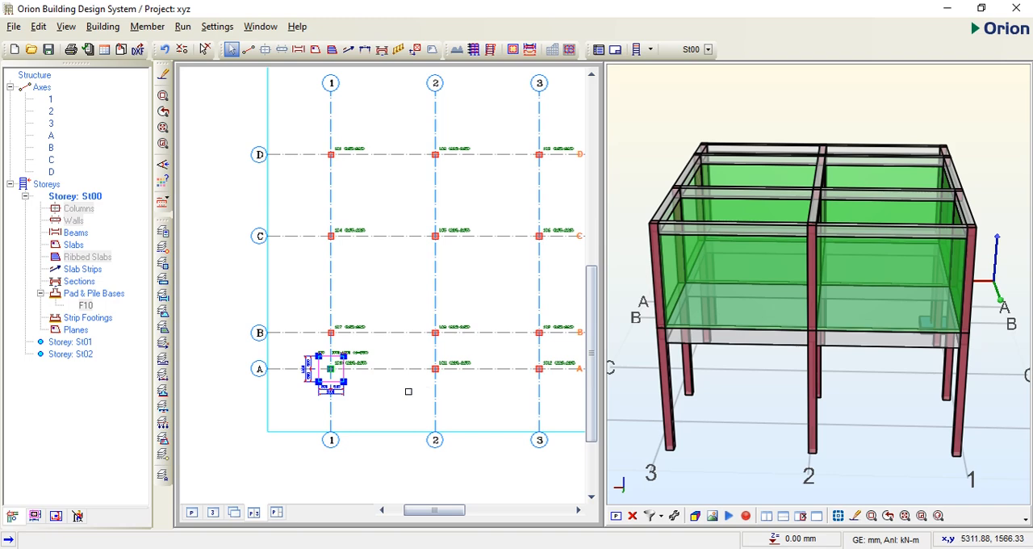
scroll(359, 385, up, 3)
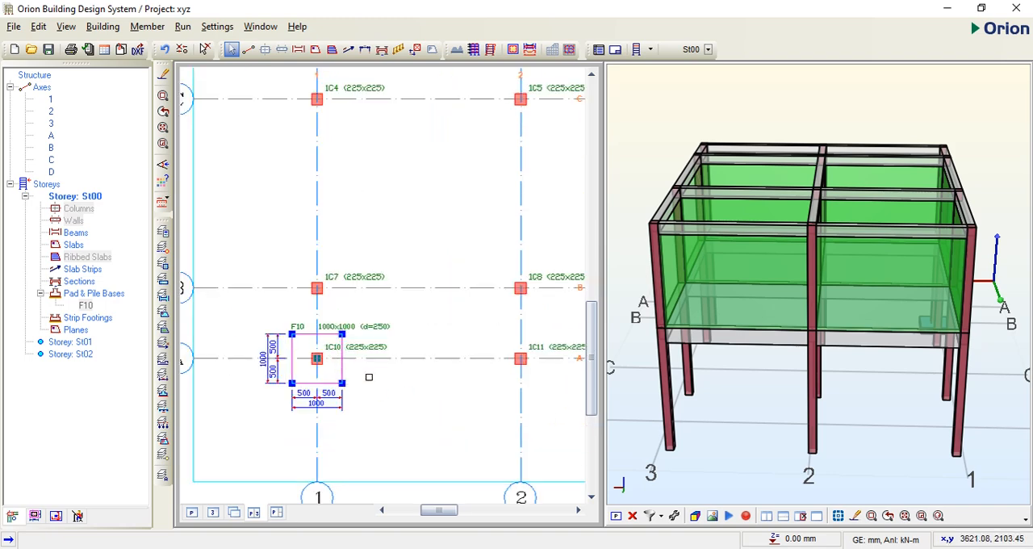
key(Delete)
Step: Insert square pad bases under all St00 columns together, with the typical footing option turned off
scroll(351, 385, down, 6)
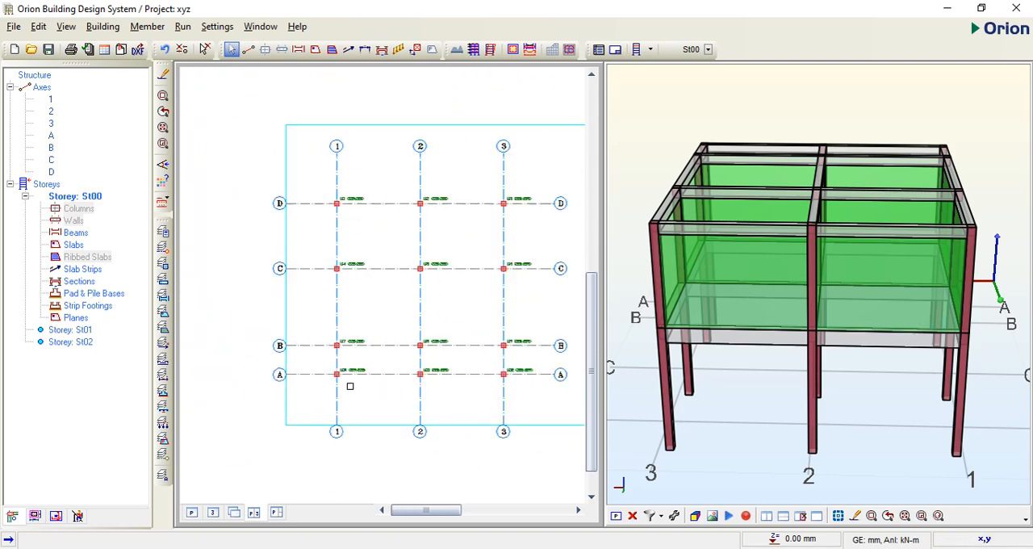
click(490, 432)
click(259, 217)
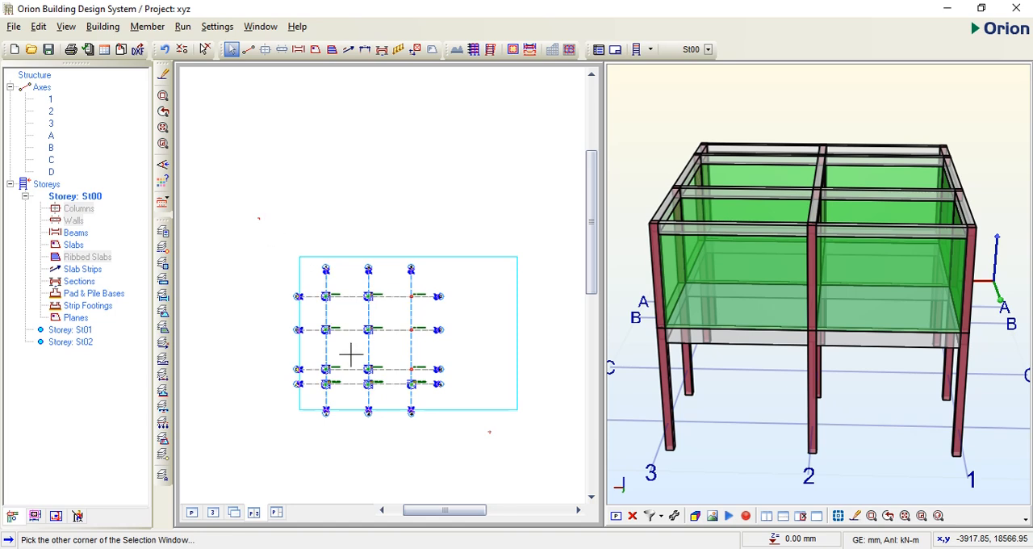
scroll(350, 389, up, 5)
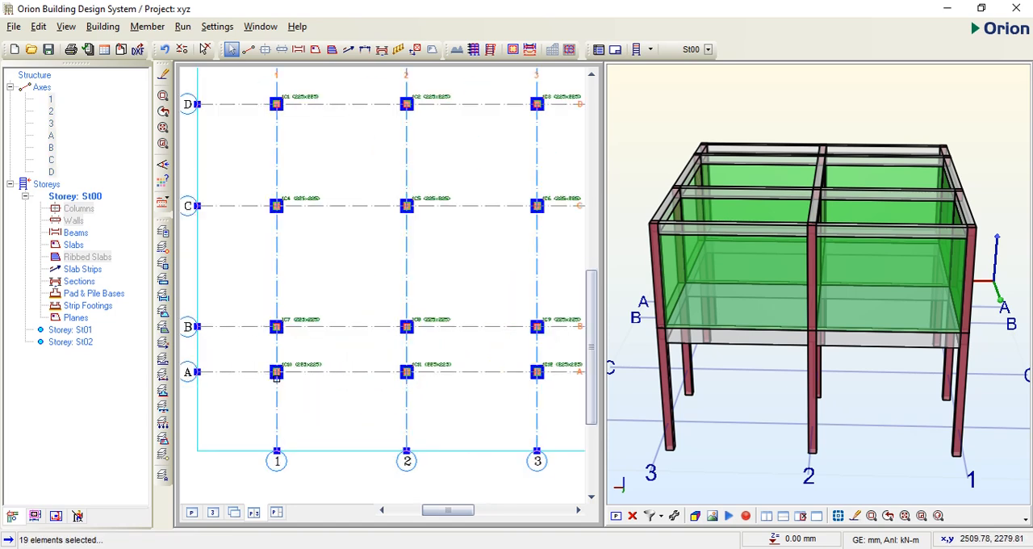
right_click(277, 372)
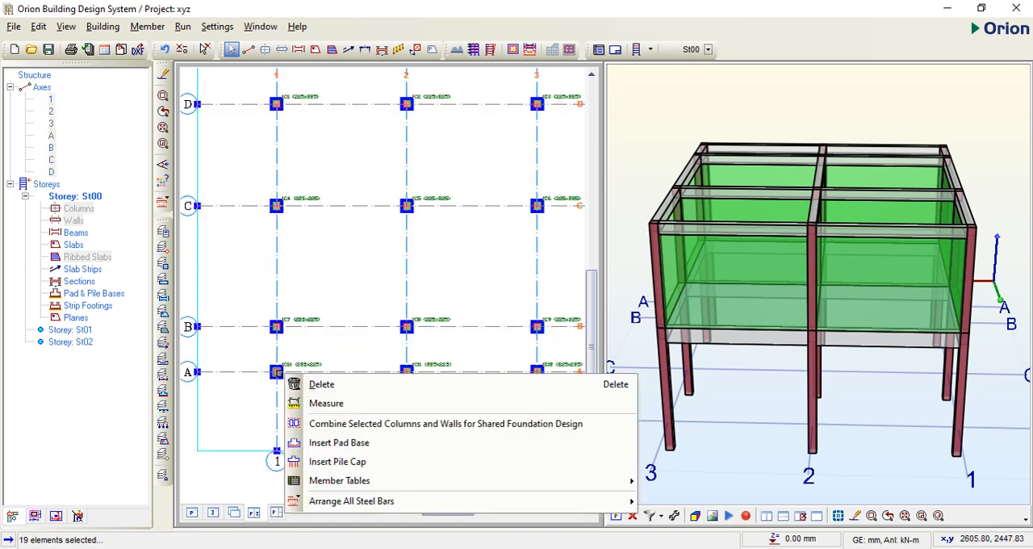
click(339, 442)
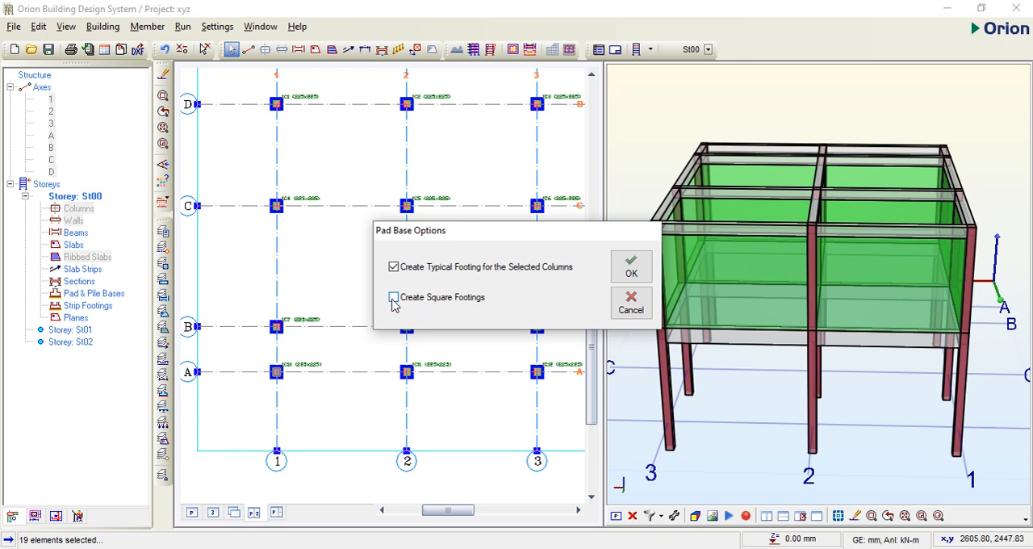
click(394, 298)
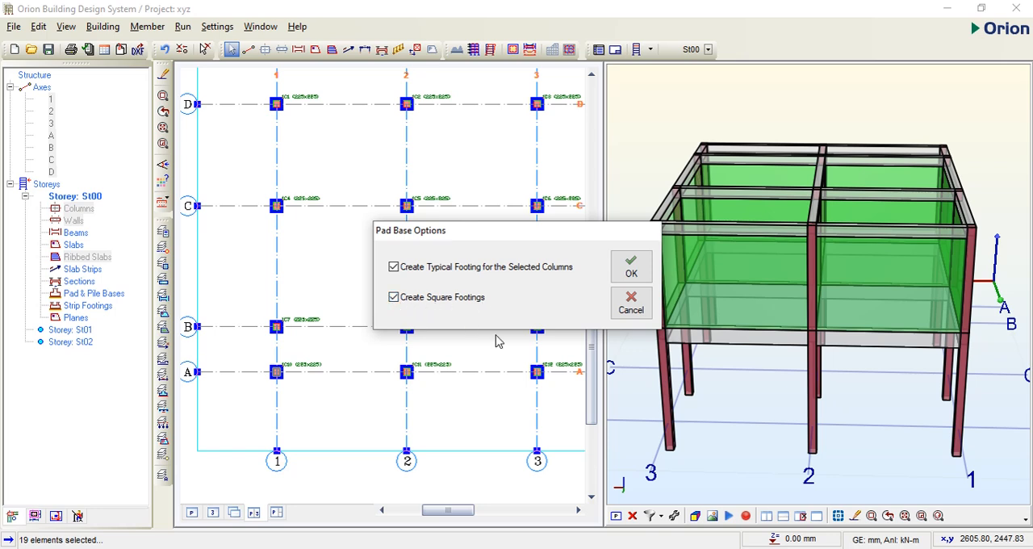
click(394, 267)
click(631, 268)
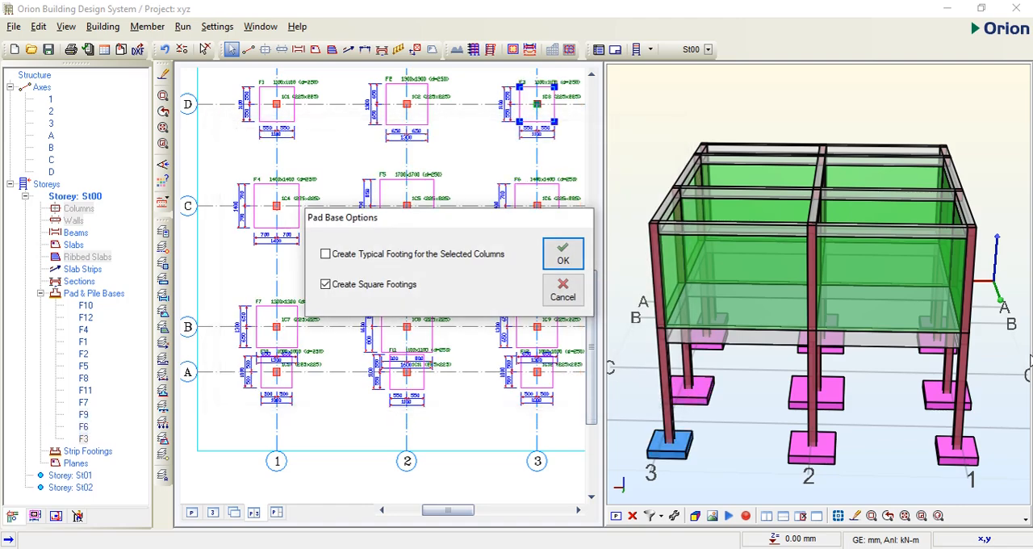
Step: Return to the plan-only view, select all pad bases, and generate the pad and pile base results report for them
scroll(1016, 355, down, 1)
scroll(235, 394, down, 1)
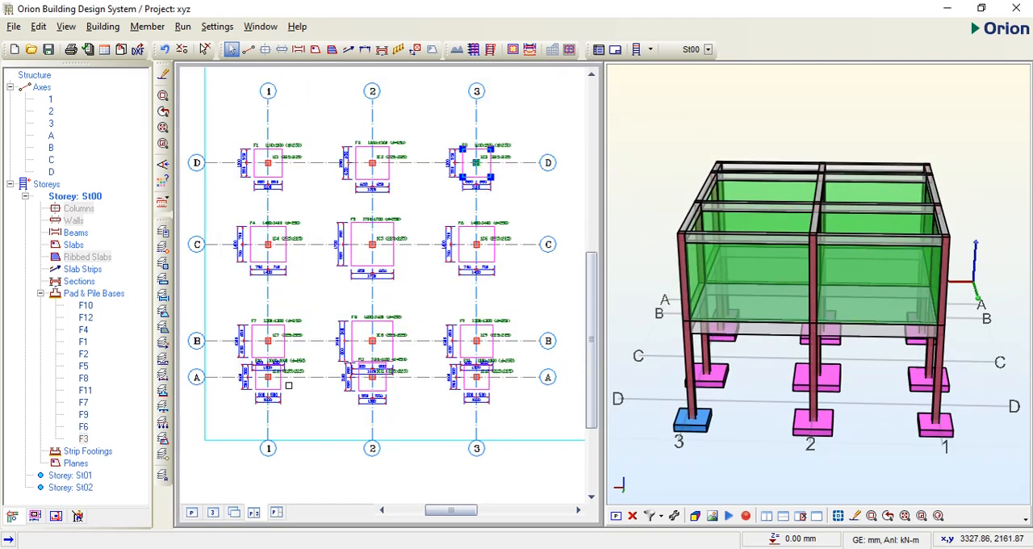
scroll(287, 383, up, 2)
scroll(343, 347, down, 1)
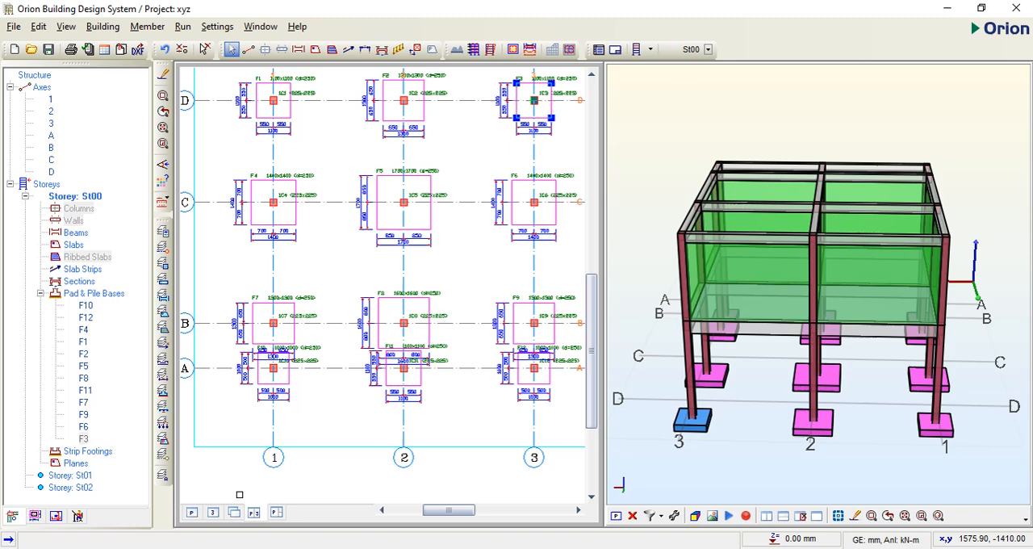
click(192, 512)
scroll(728, 382, down, 2)
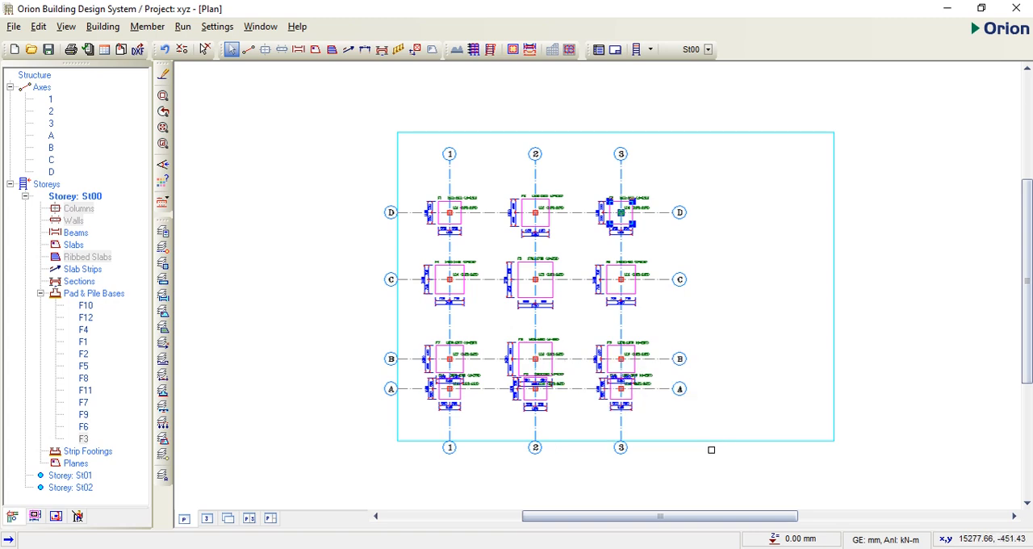
click(700, 434)
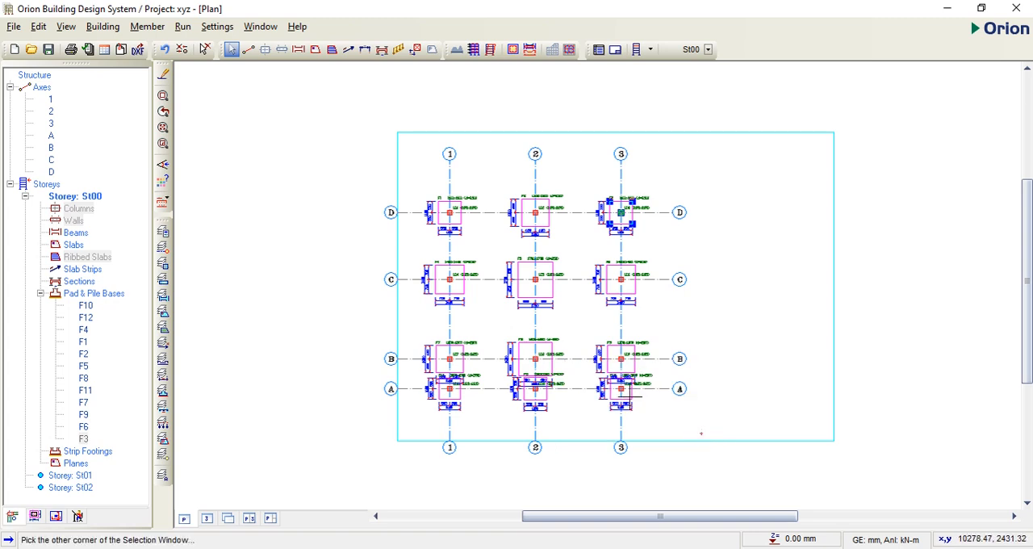
click(331, 150)
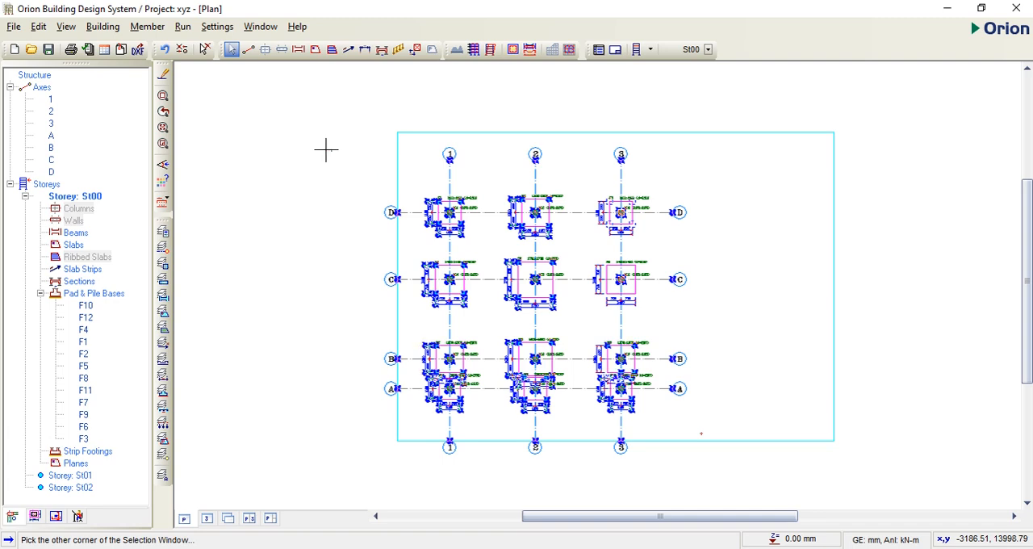
right_click(433, 181)
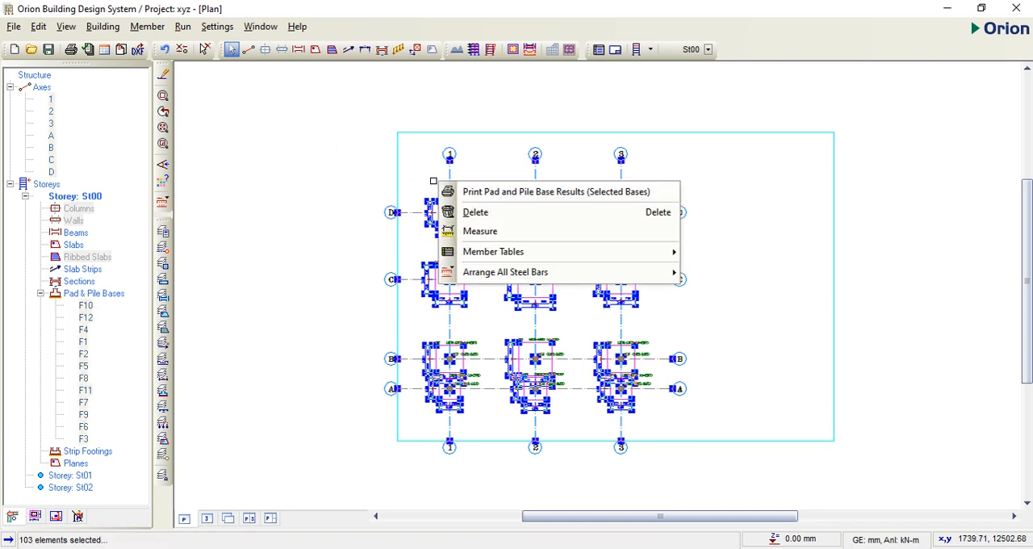
click(567, 201)
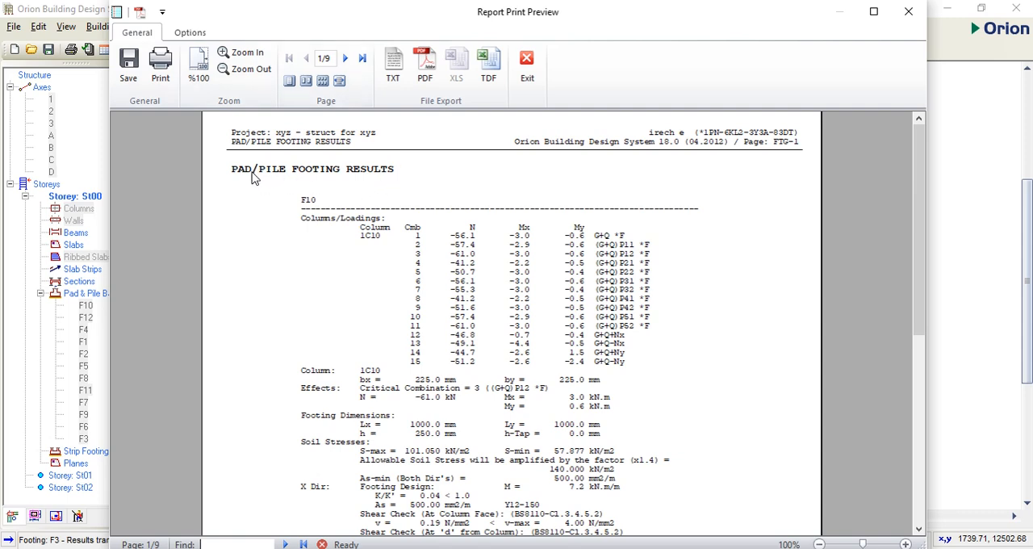
Step: Change the report title to PAD FOOTING RESULTS, refresh the preview, and return to the general report commands
click(191, 34)
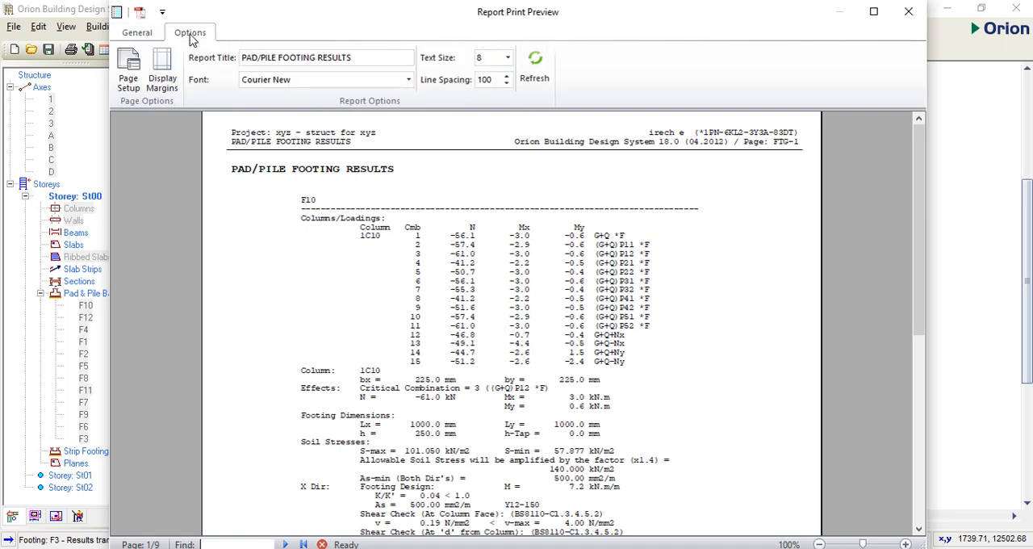
click(278, 57)
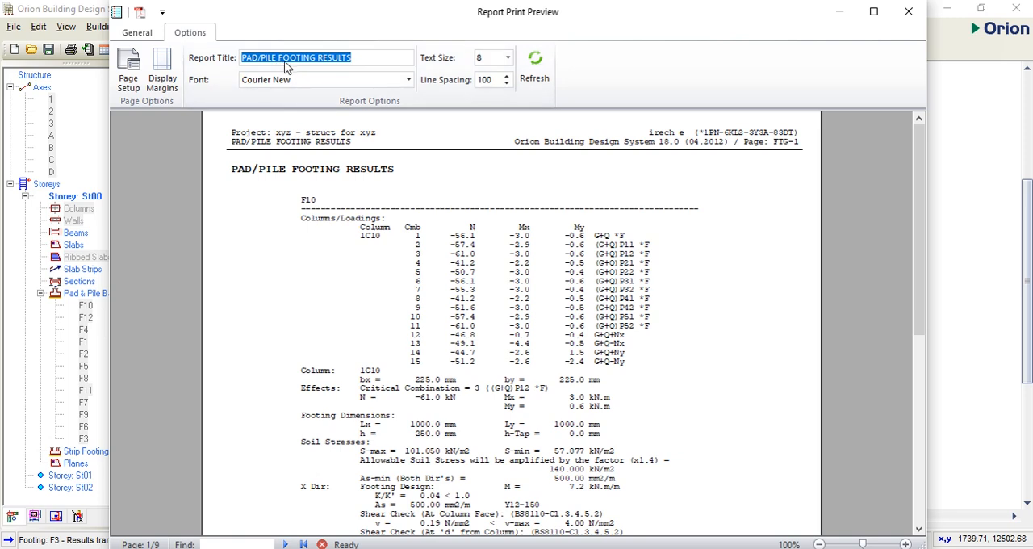
click(278, 57)
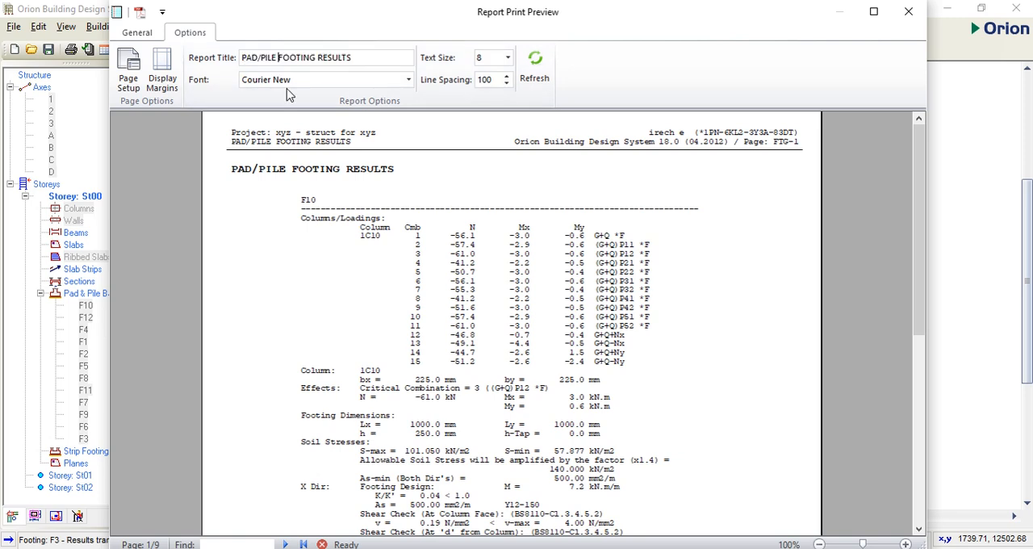
key(BackSpace)
key(BackSpace)
key(BackSpace)
key(BackSpace)
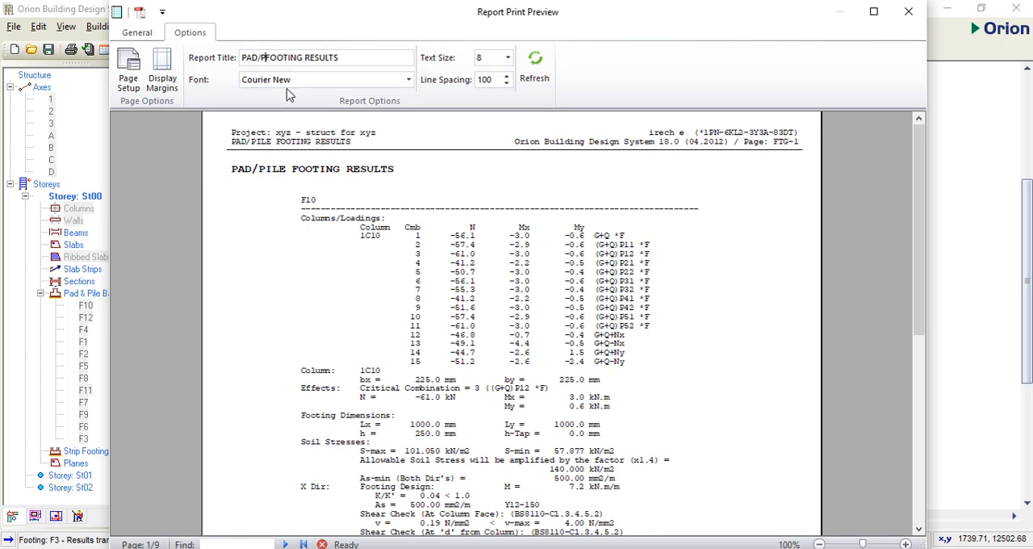
key(BackSpace)
key(BackSpace)
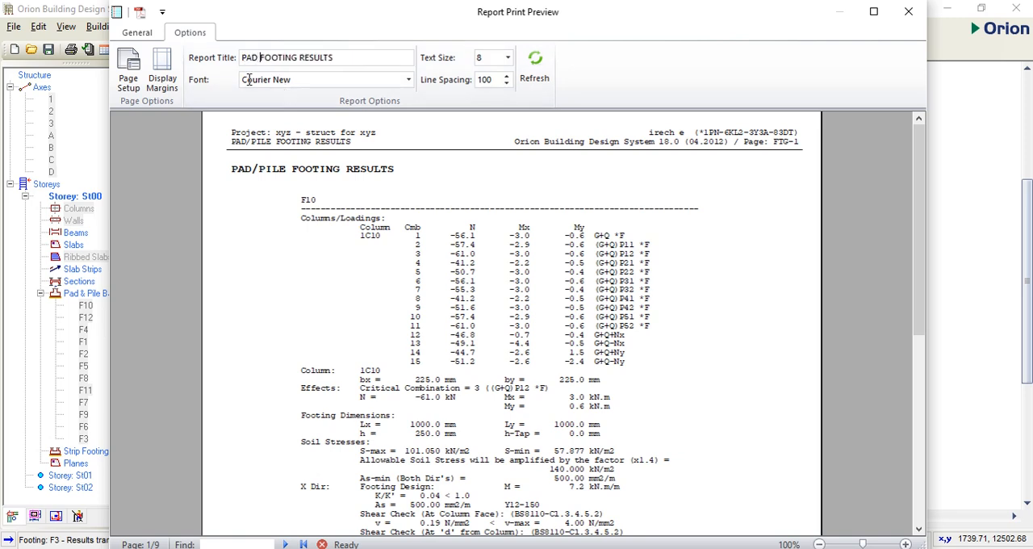
click(535, 65)
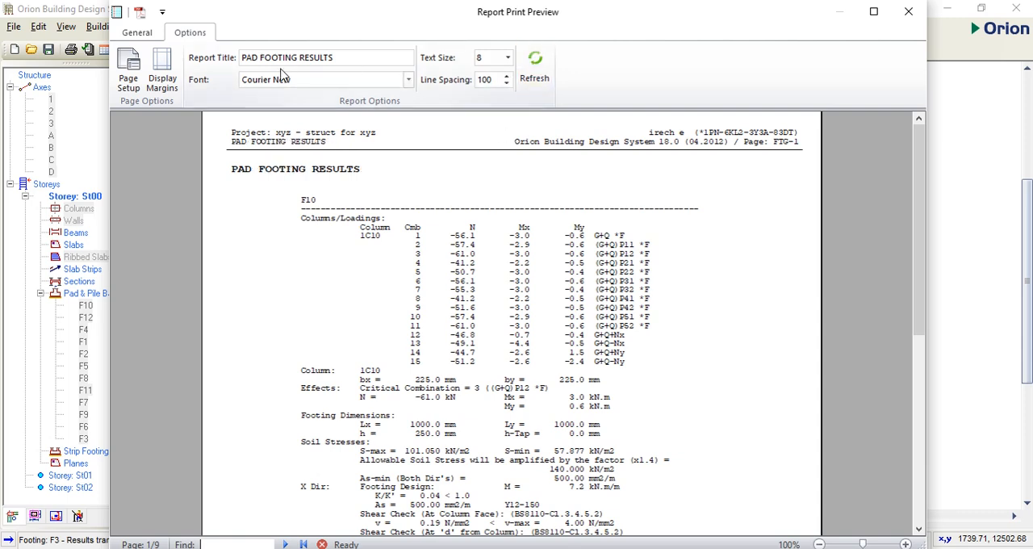
click(137, 32)
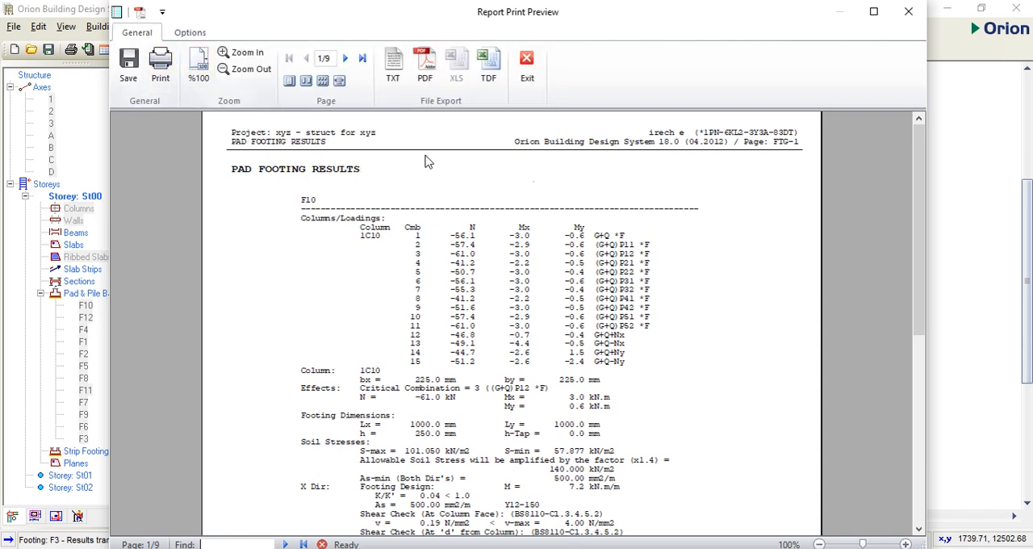
Step: Export the pad footing results report to PDF, look over the exported file, and close both it and the report preview
click(428, 67)
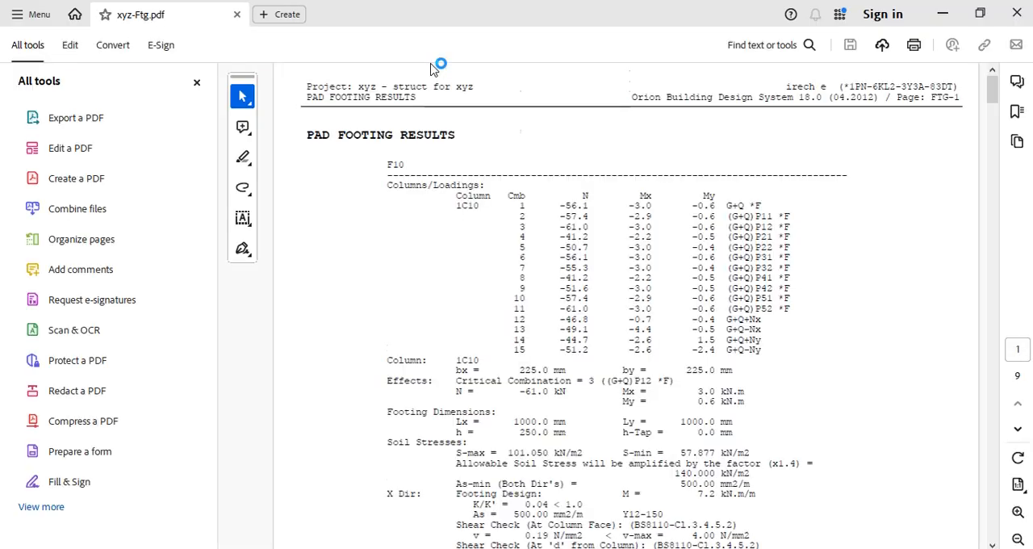
scroll(517, 202, down, 3)
click(1018, 11)
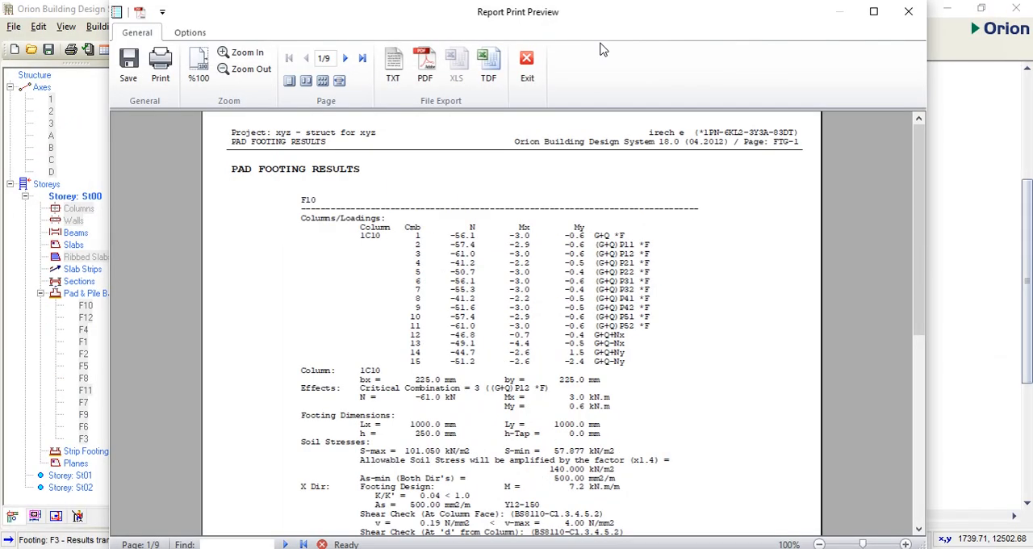
click(527, 66)
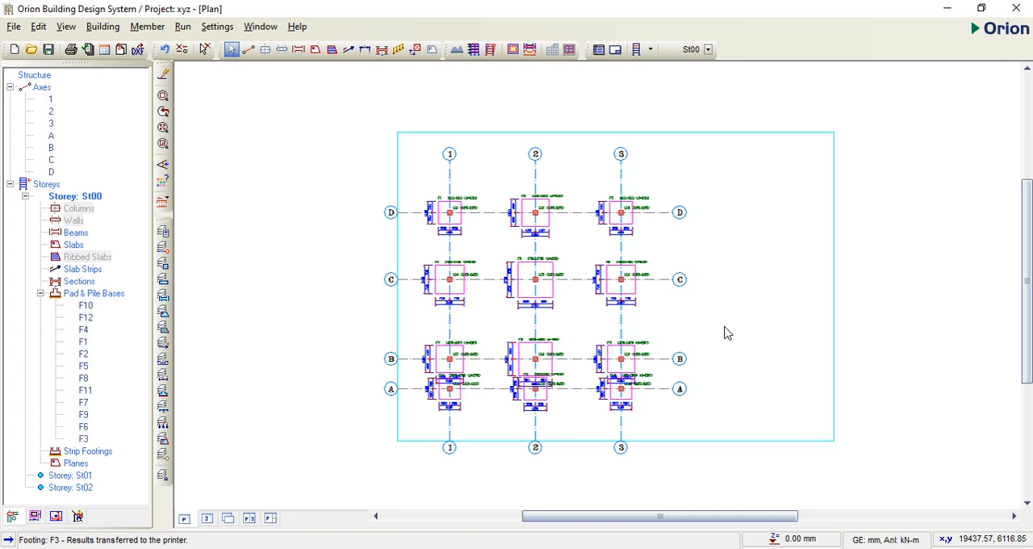
Step: Export the St00 foundation plan to AutoCAD as DXF, then save it as xyz-Plan_00.dwg in the xyz folder and close it
scroll(540, 309, up, 1)
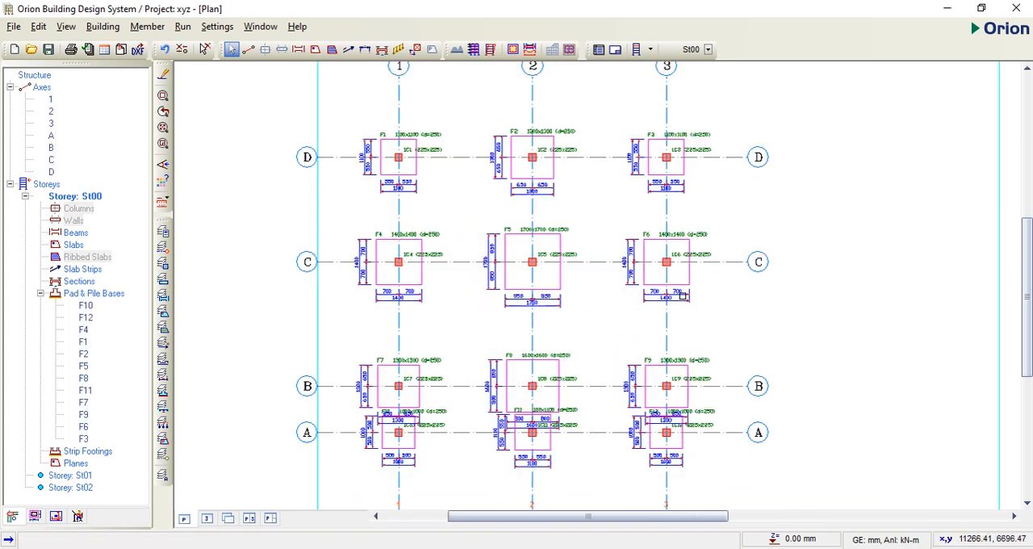
click(137, 50)
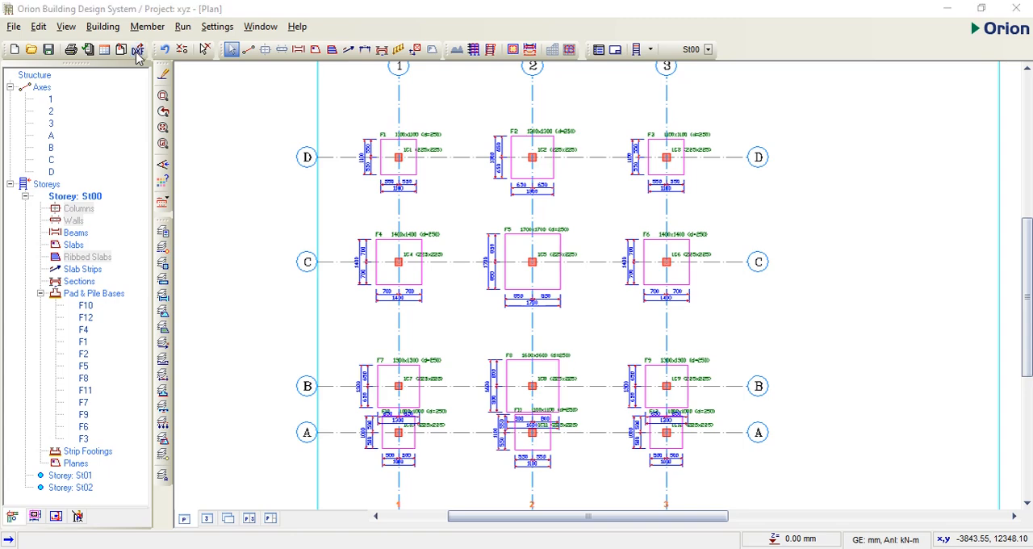
click(634, 202)
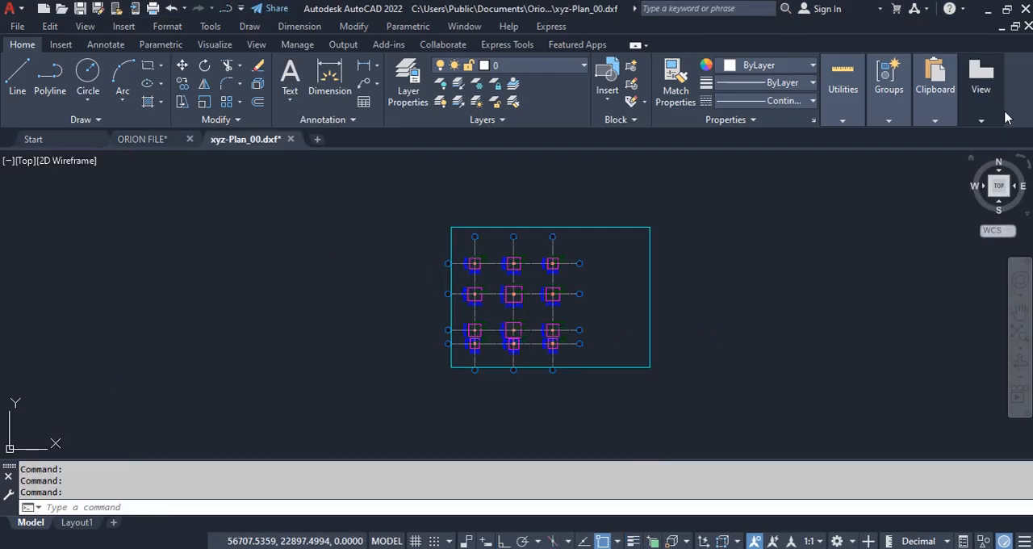
click(1026, 27)
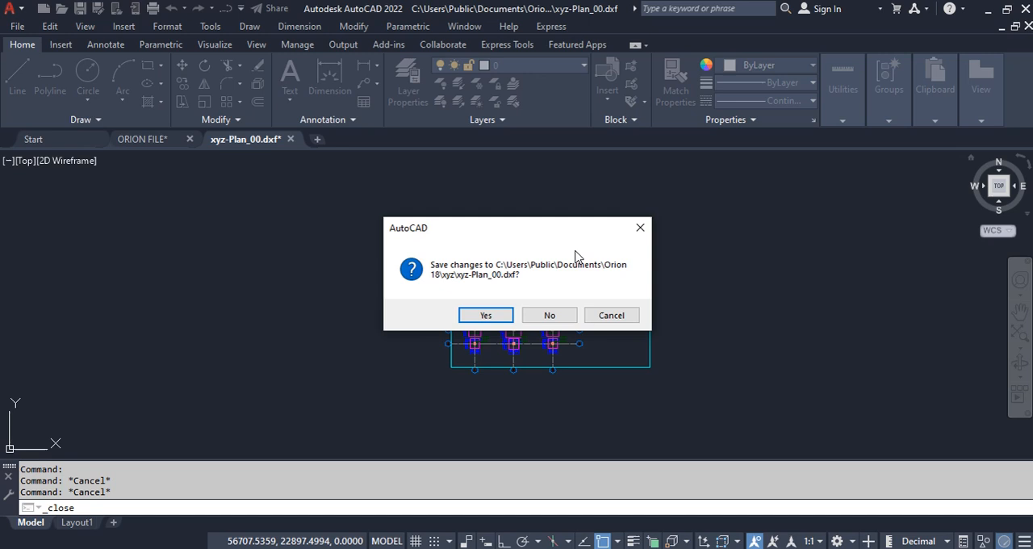
click(490, 313)
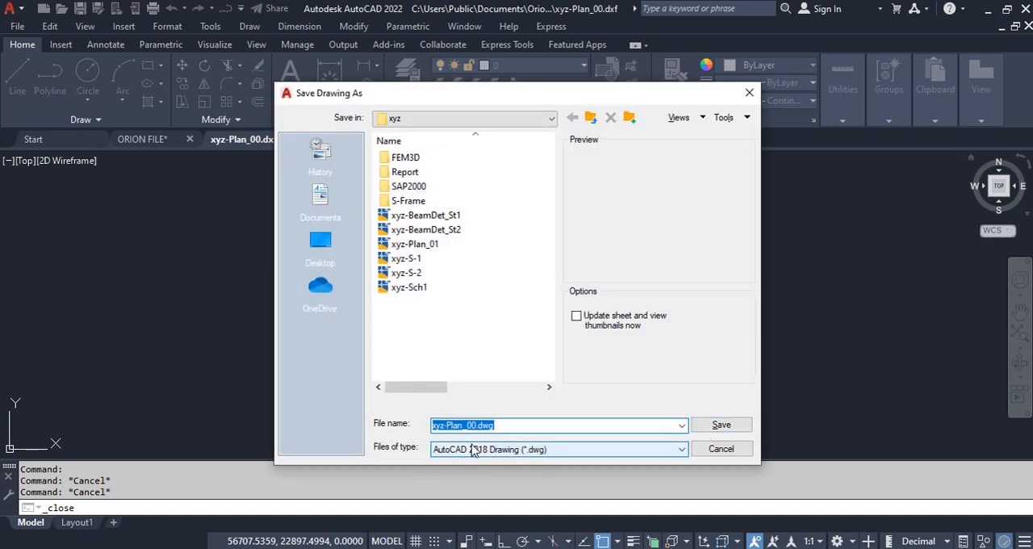
click(746, 425)
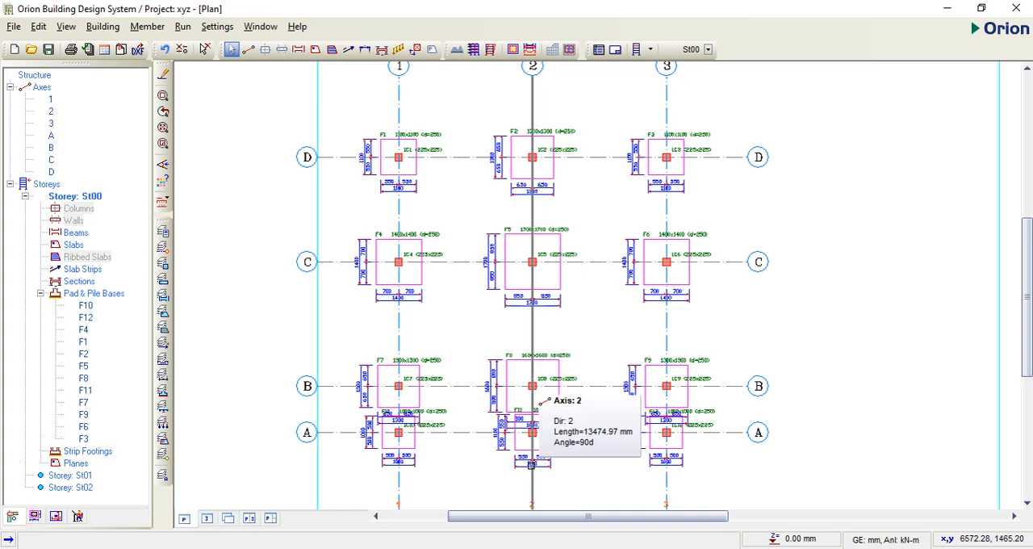
Step: Examine the pad base labels and dimensions across the St00 plan, especially where the bases on axes A and B meet
scroll(454, 465, up, 2)
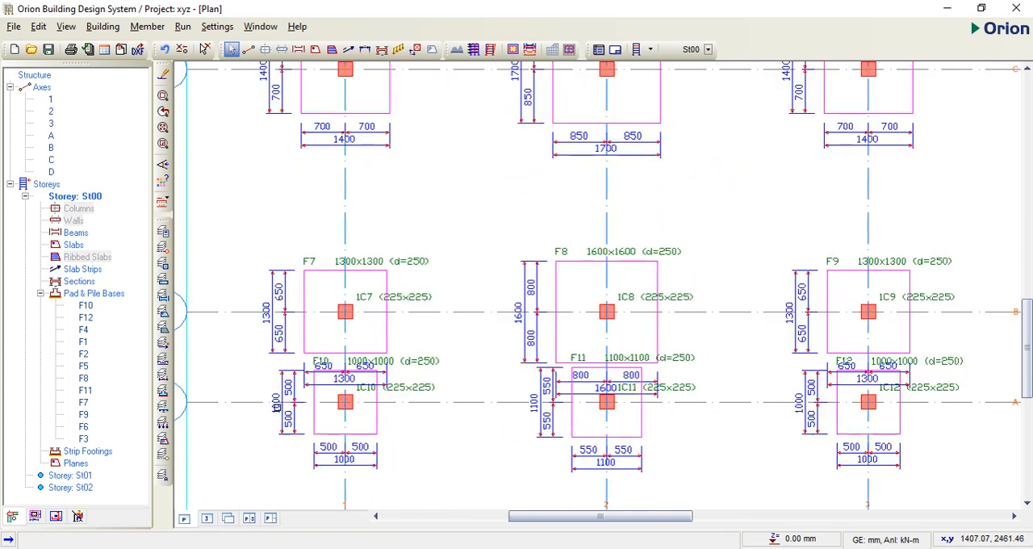
scroll(277, 326, up, 1)
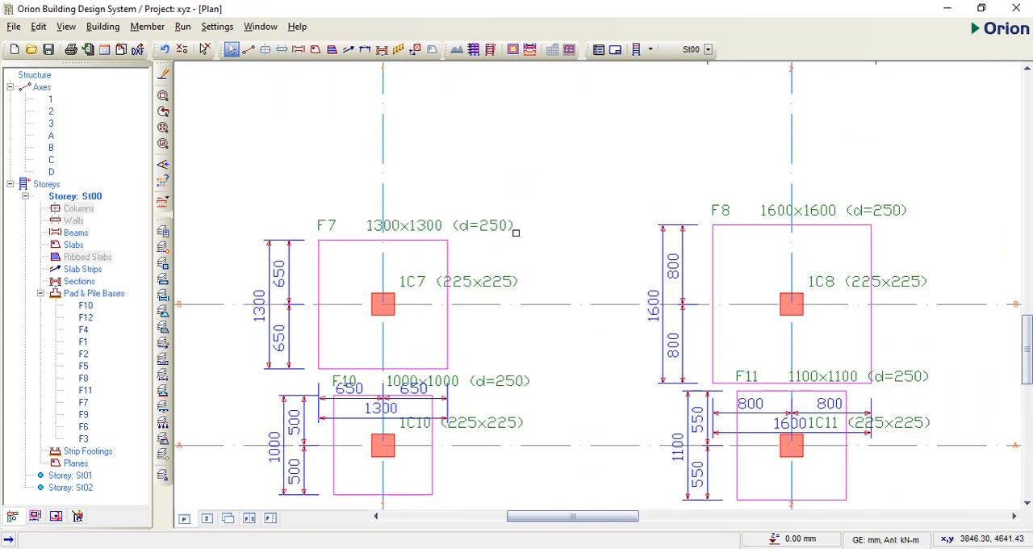
scroll(535, 279, down, 2)
scroll(540, 315, up, 1)
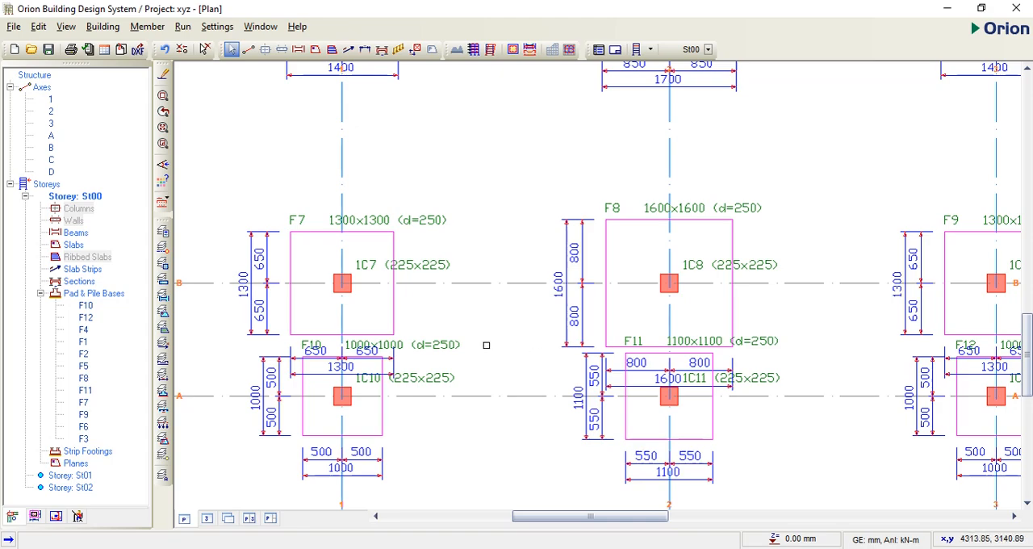
scroll(486, 344, down, 2)
scroll(717, 305, up, 2)
scroll(718, 339, down, 1)
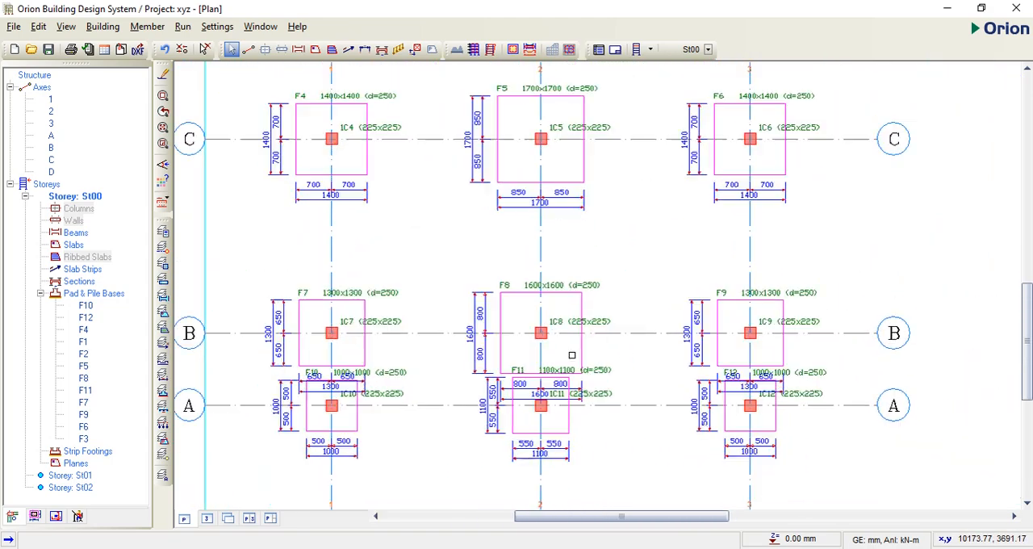
scroll(571, 354, down, 1)
scroll(452, 182, up, 1)
scroll(452, 182, down, 1)
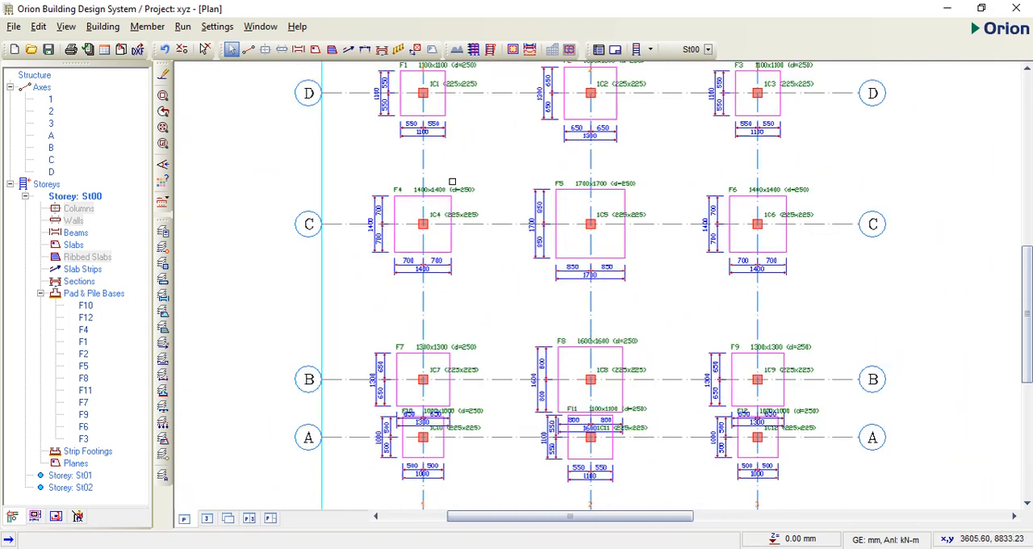
scroll(610, 182, up, 1)
scroll(525, 313, down, 4)
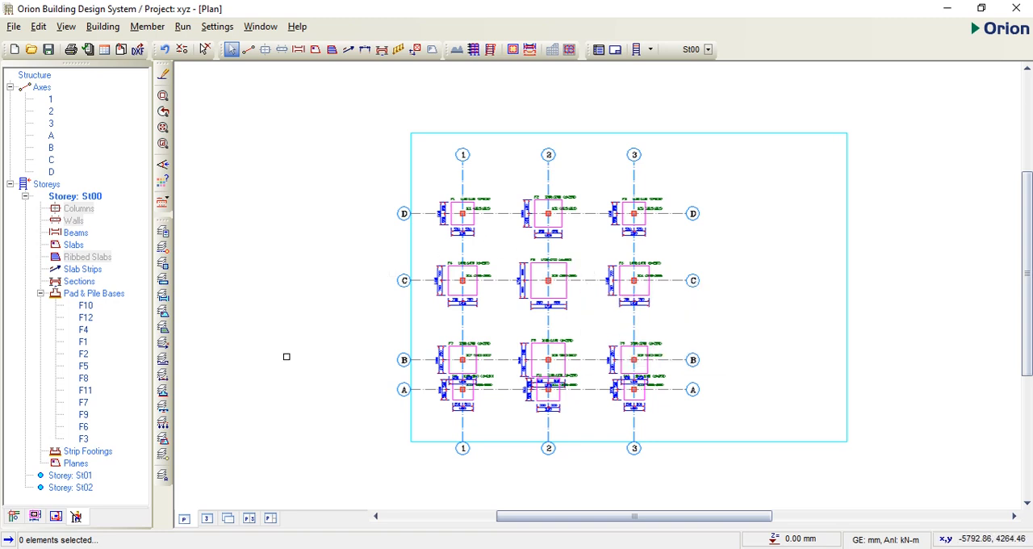
Step: Create an A3 footing detail sheet with drawing and detail scales of 1/20, and place the F10, F4, F1, F2, F5 and F8 details
click(56, 517)
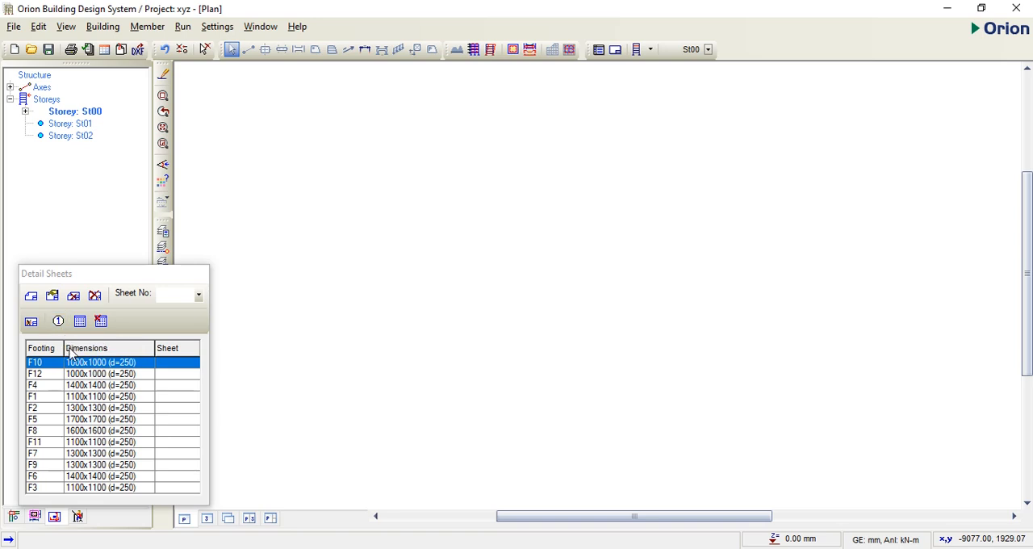
click(31, 295)
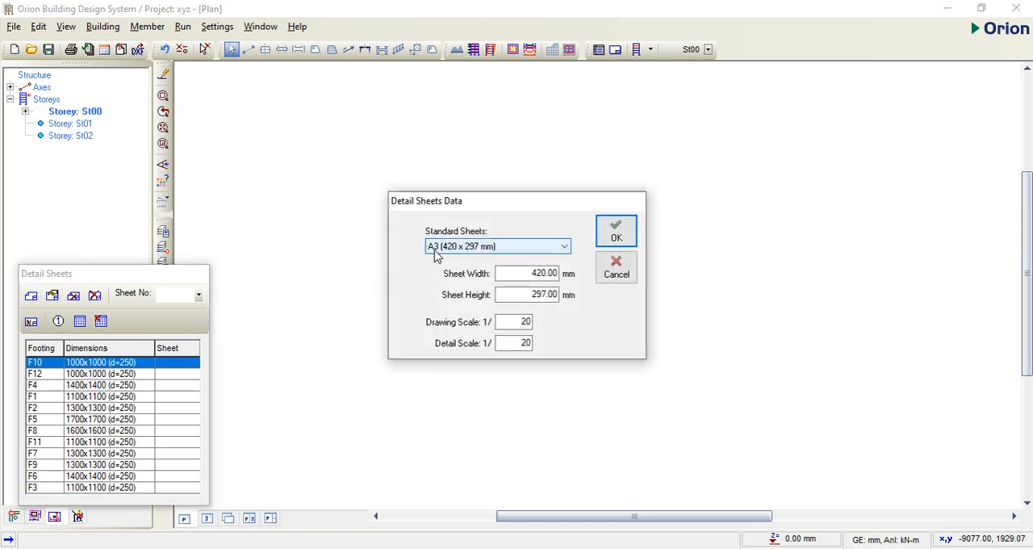
click(616, 236)
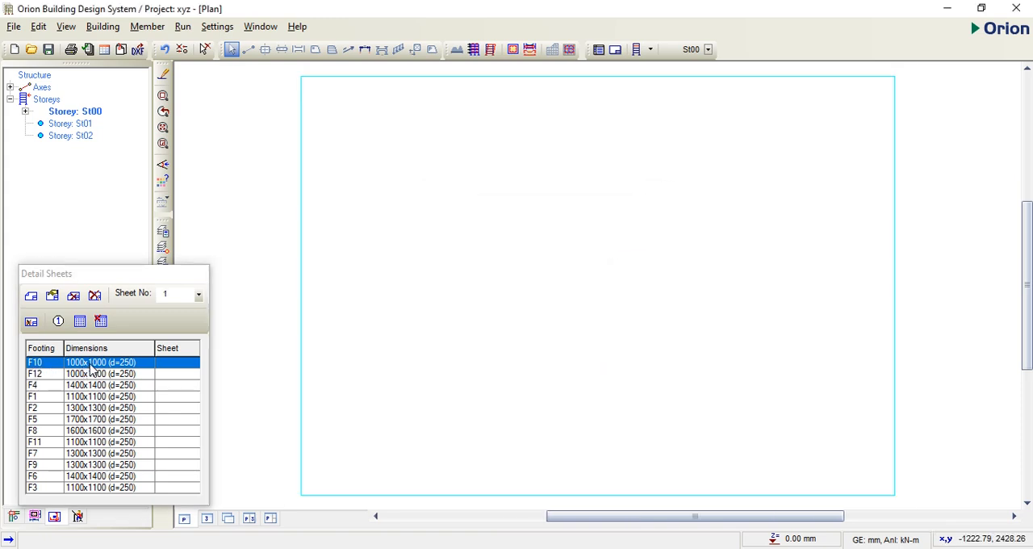
click(92, 364)
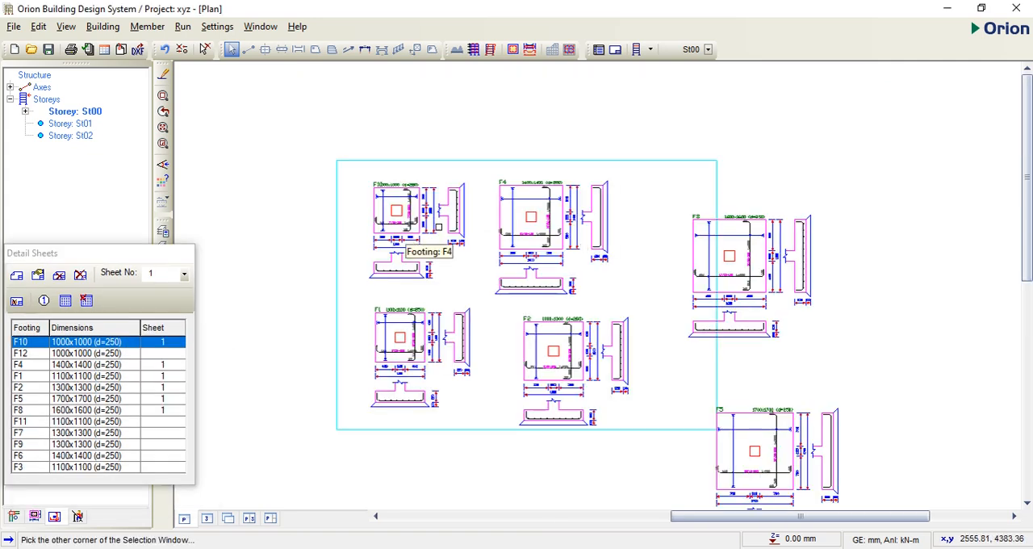
Step: Reposition the F10 footing detail near the upper-left corner of the detail sheet
click(332, 205)
click(394, 174)
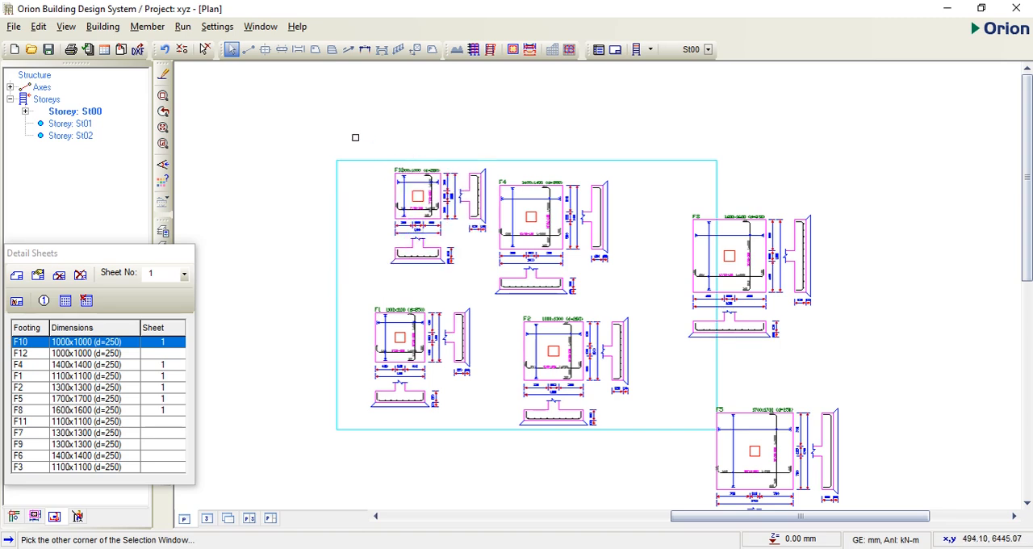
click(341, 141)
click(318, 228)
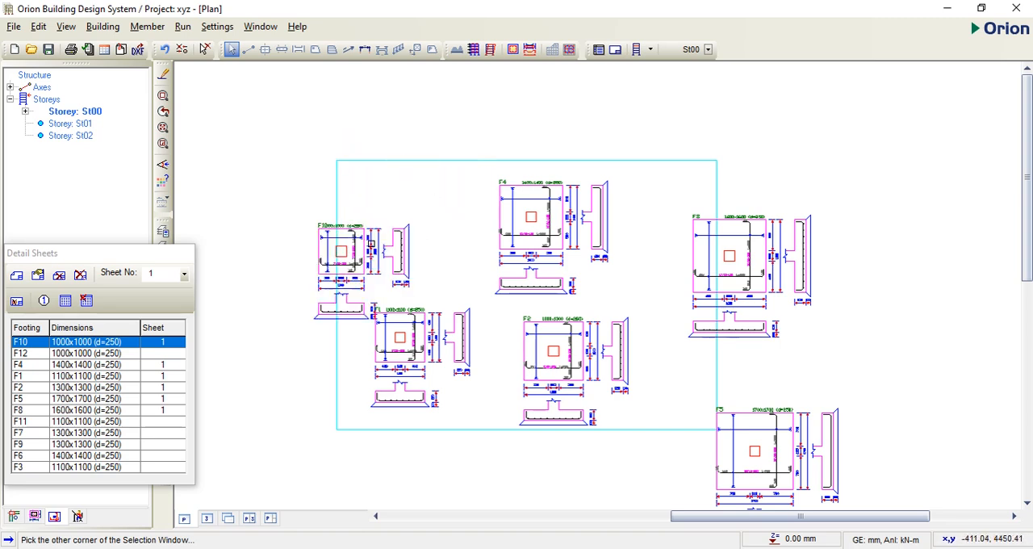
click(418, 183)
click(365, 157)
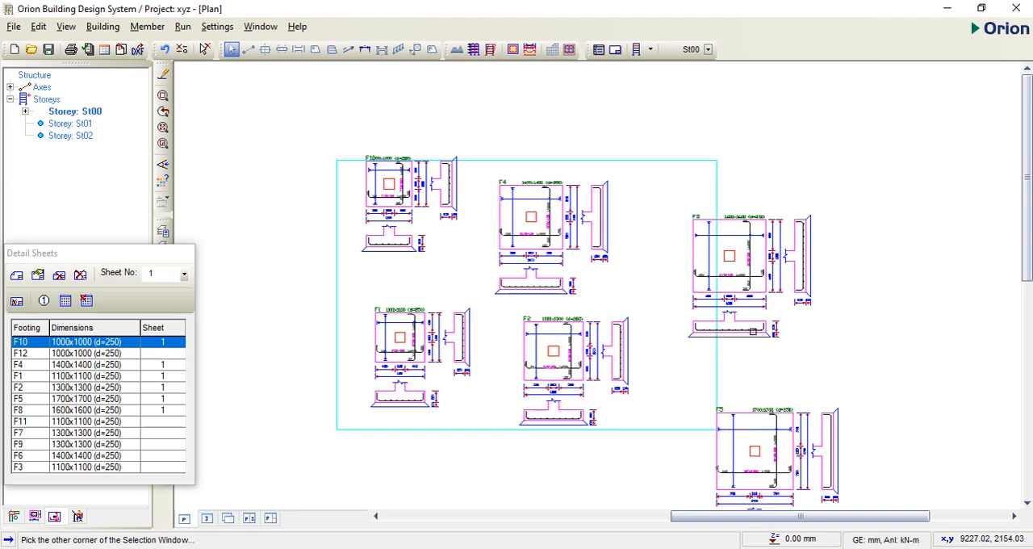
Step: Export the footing detail sheet to AutoCAD as DXF, then save it as xyz-Sheet_01.dwg in the xyz folder and close it
click(137, 50)
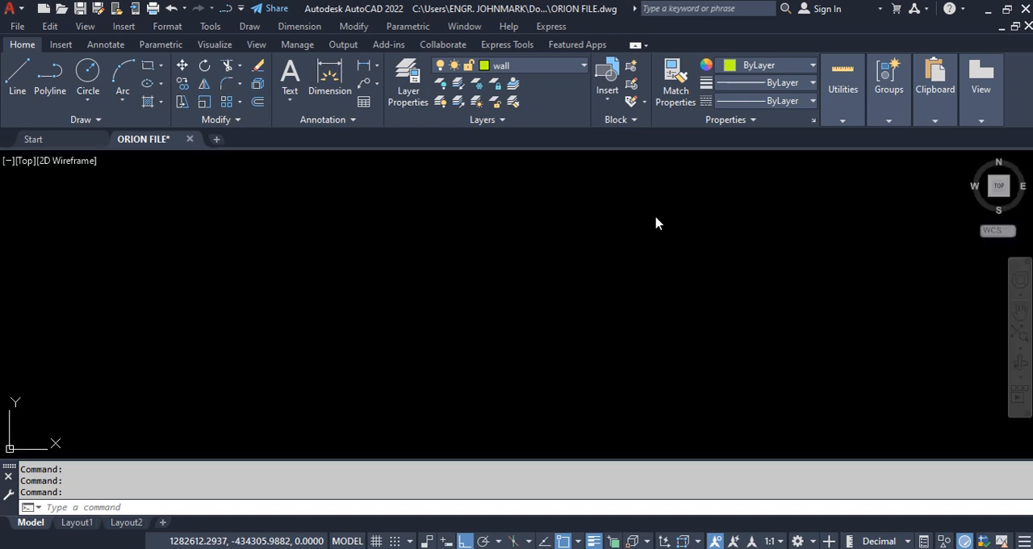
scroll(678, 296, down, 4)
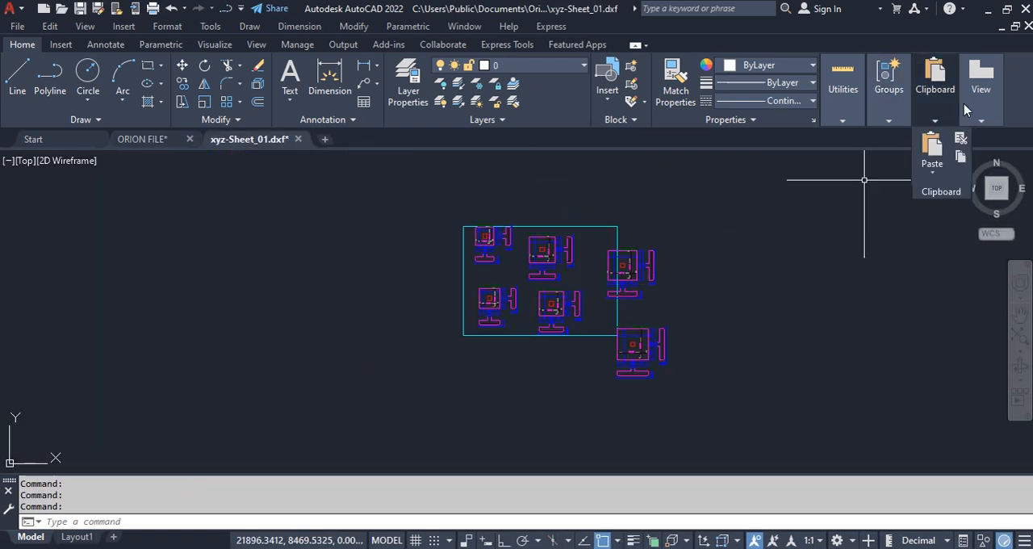
click(1027, 26)
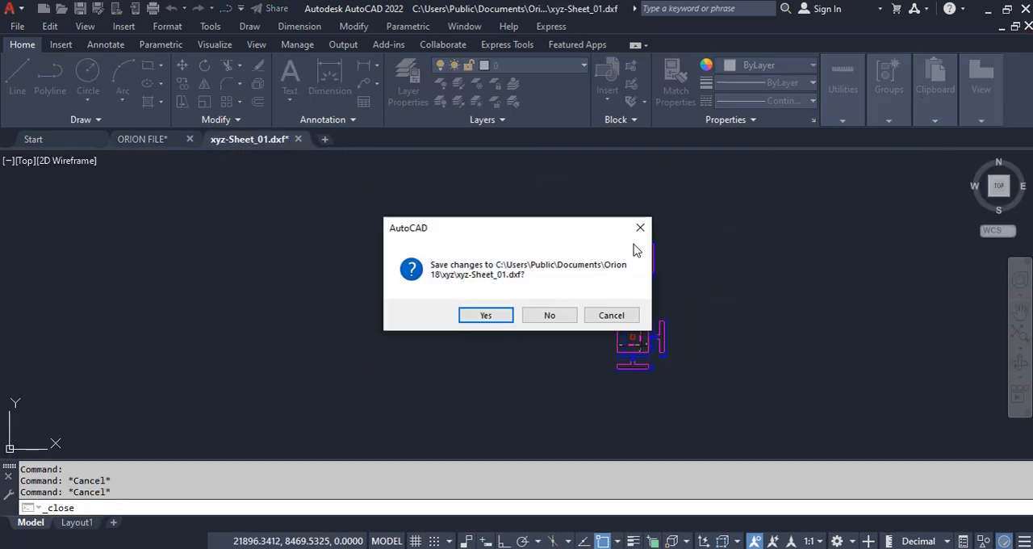
click(485, 315)
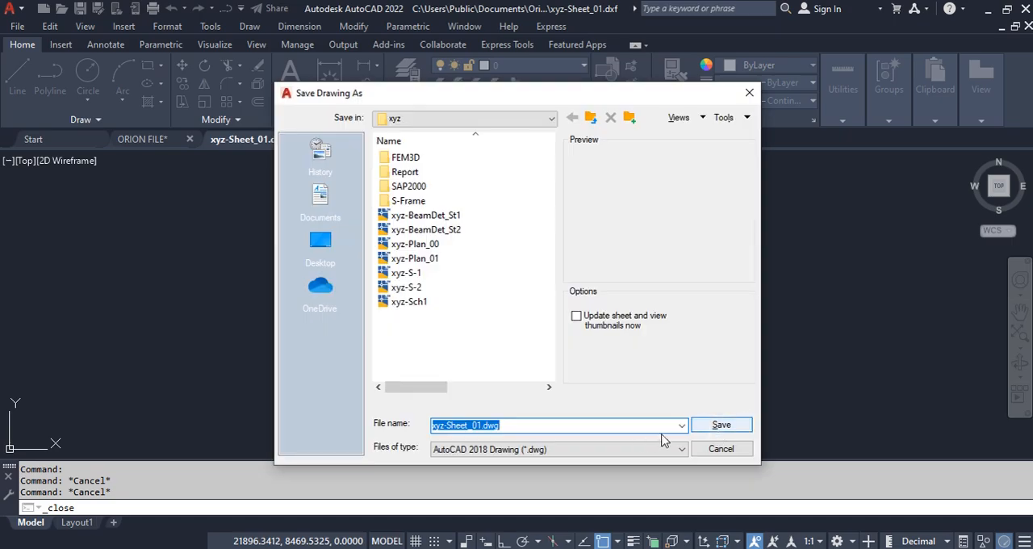
click(719, 423)
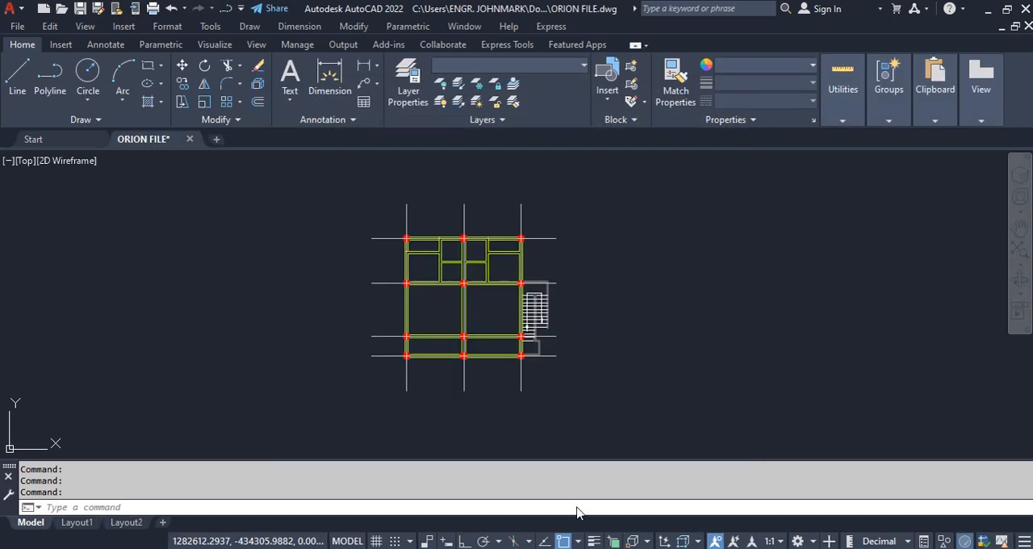